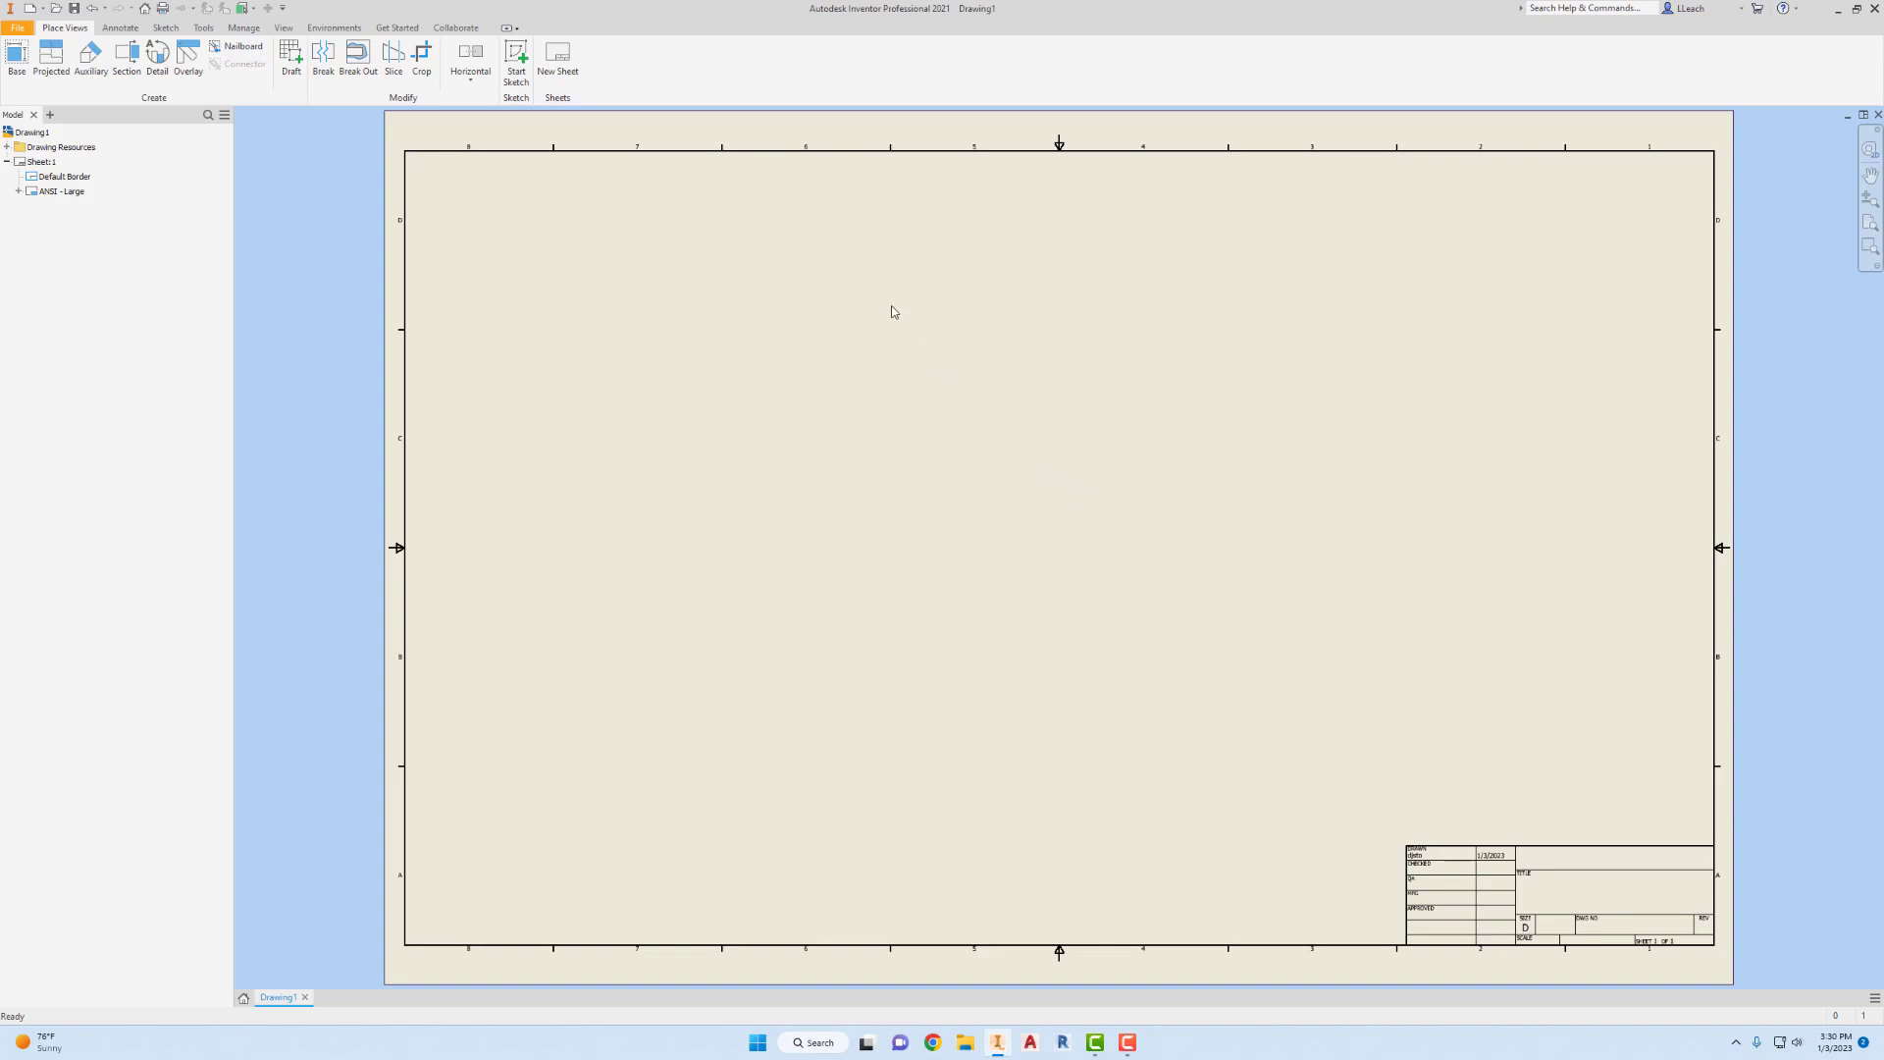
- Set the drawing sheet's size to B in landscape orientation with the title block at the lower-right corner
{"action": "right_click", "coordinate": [44, 163]}
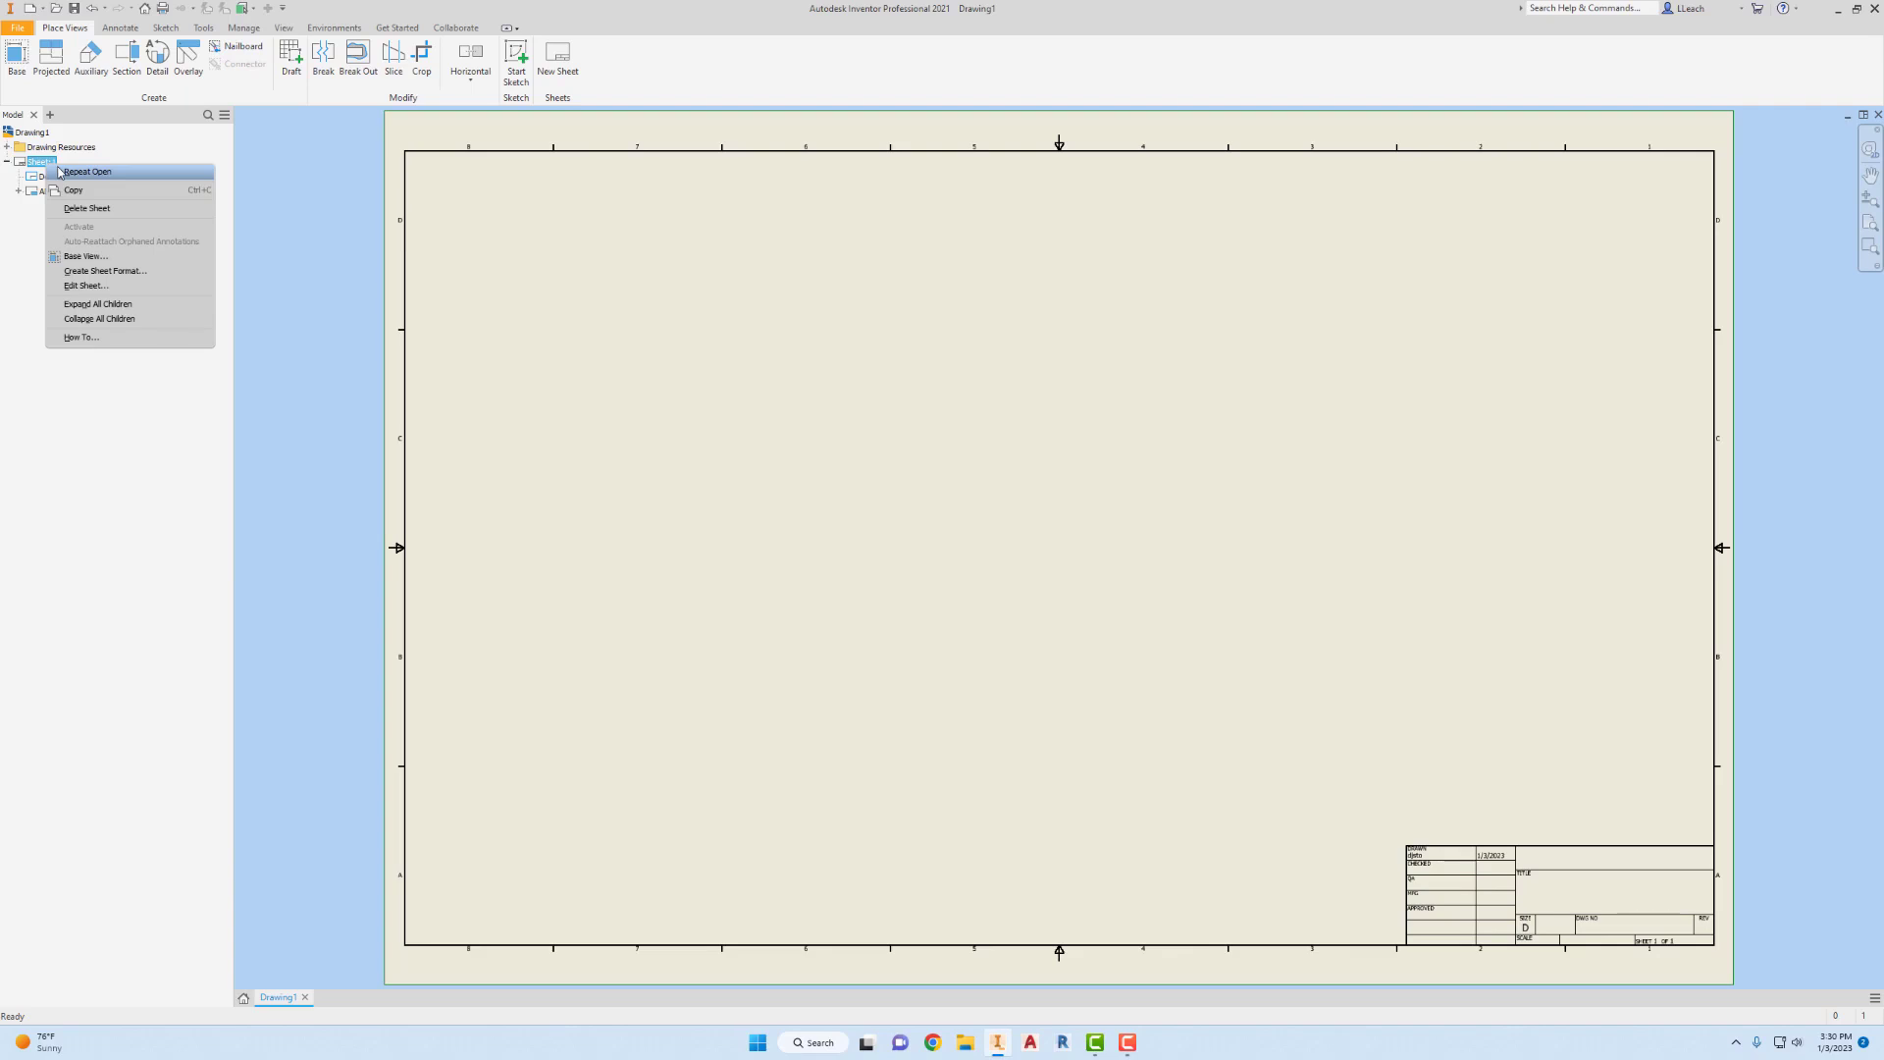
{"action": "left_click", "coordinate": [85, 287]}
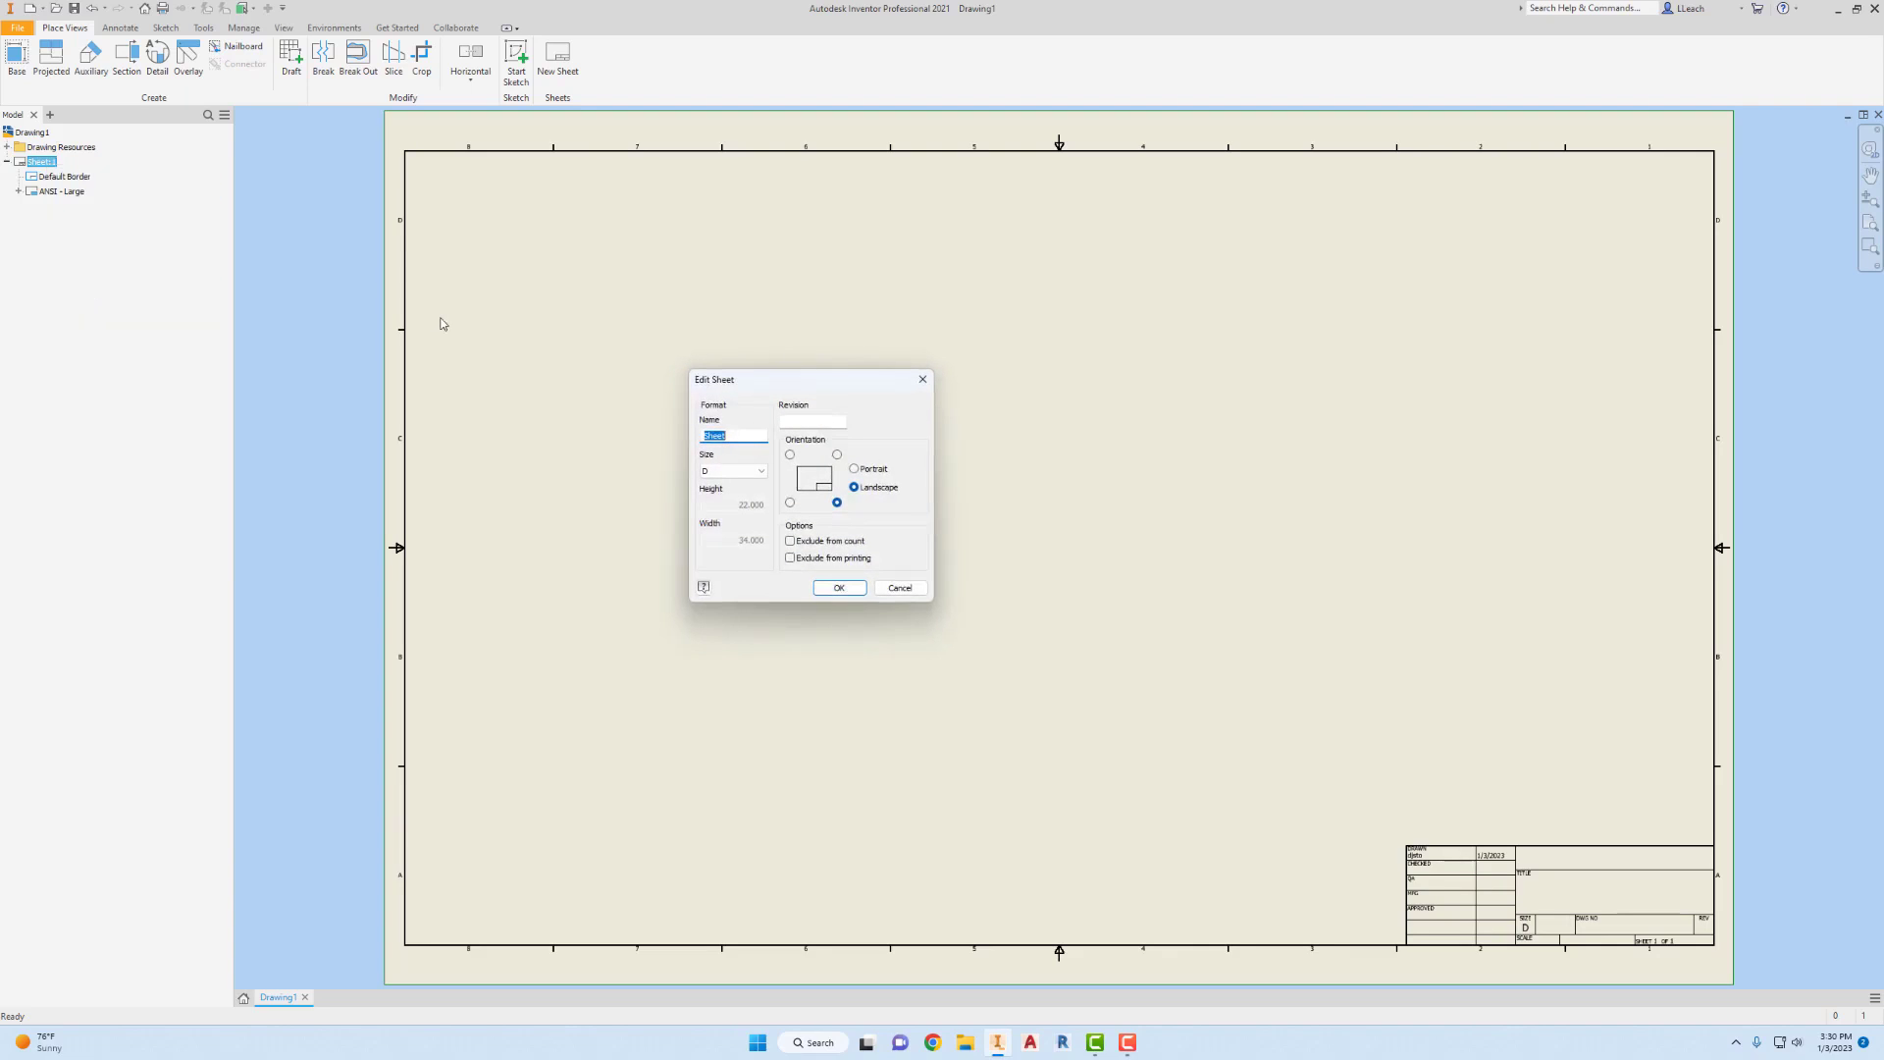
{"action": "left_click", "coordinate": [717, 472]}
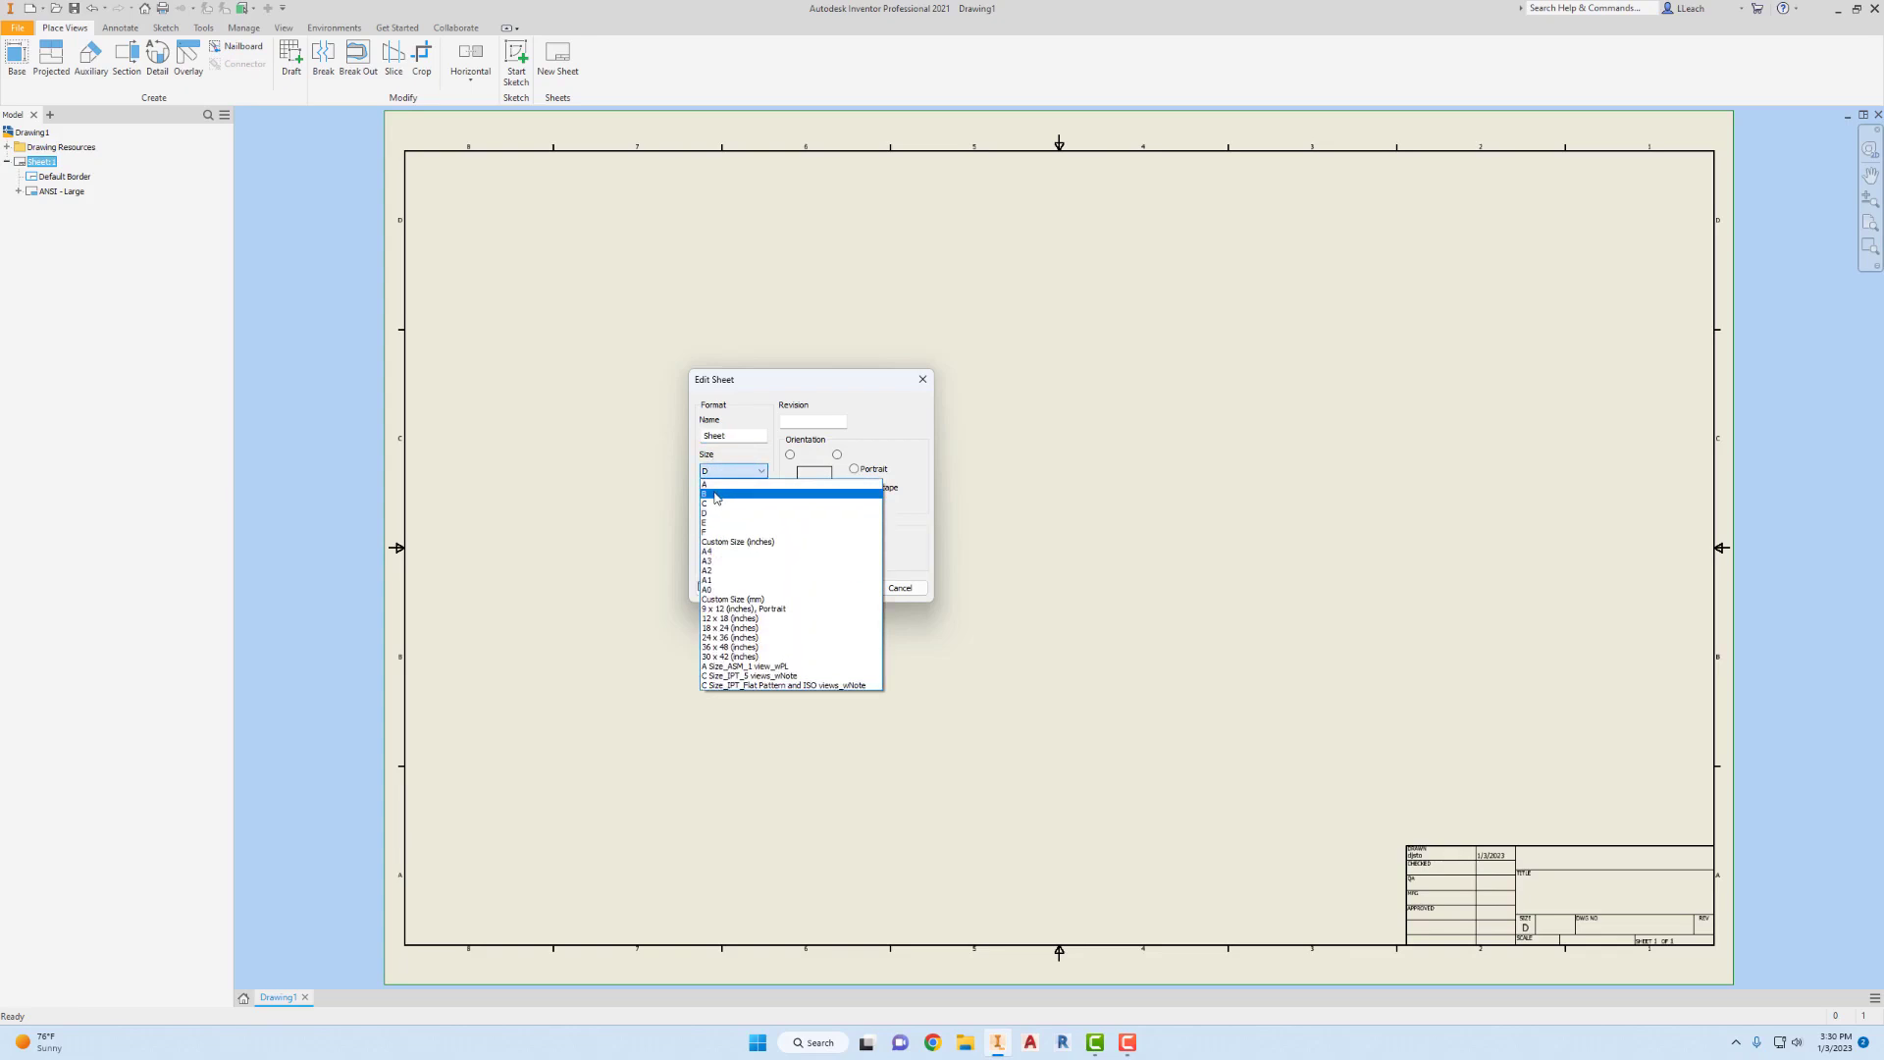
{"action": "left_click", "coordinate": [715, 494]}
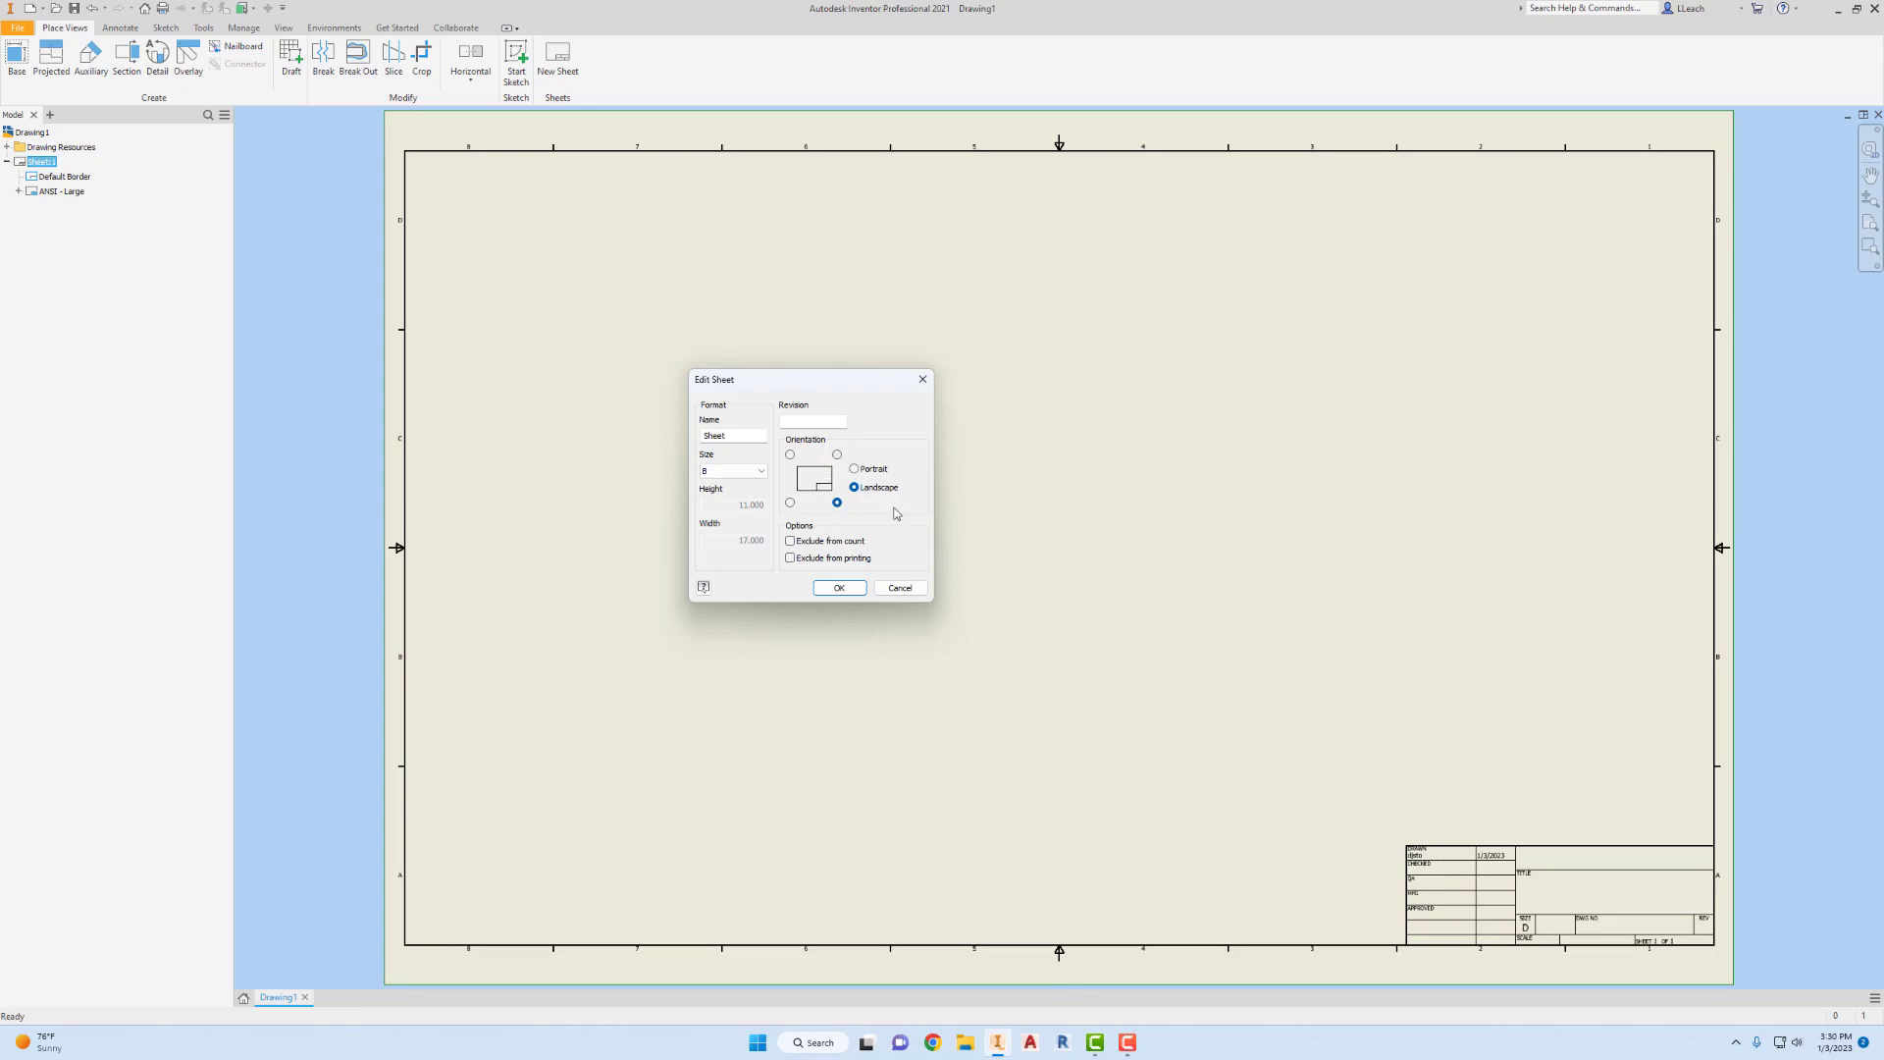
{"action": "left_click", "coordinate": [790, 504]}
{"action": "left_click", "coordinate": [837, 454]}
{"action": "left_click", "coordinate": [837, 503]}
{"action": "left_click", "coordinate": [841, 587]}
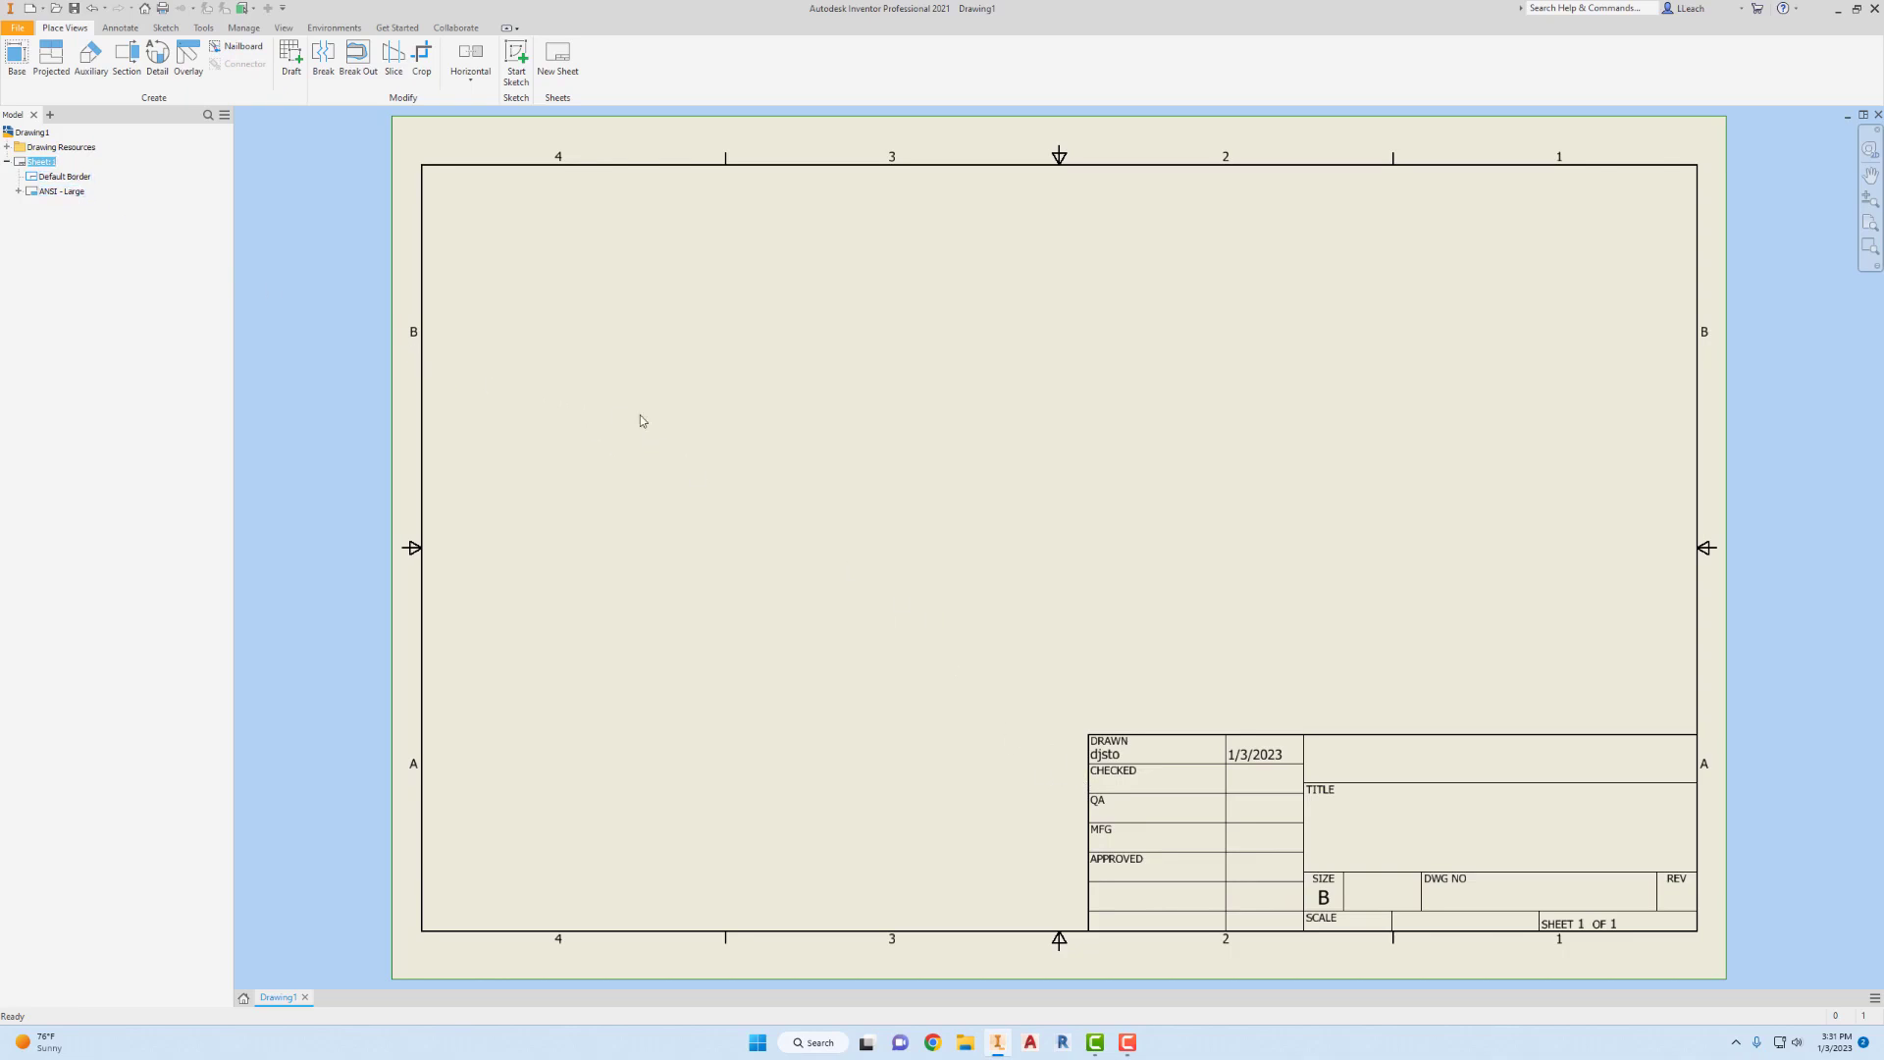
- Delete the Default Border and the ANSI - Large title block from Sheet:1
{"action": "right_click", "coordinate": [83, 180]}
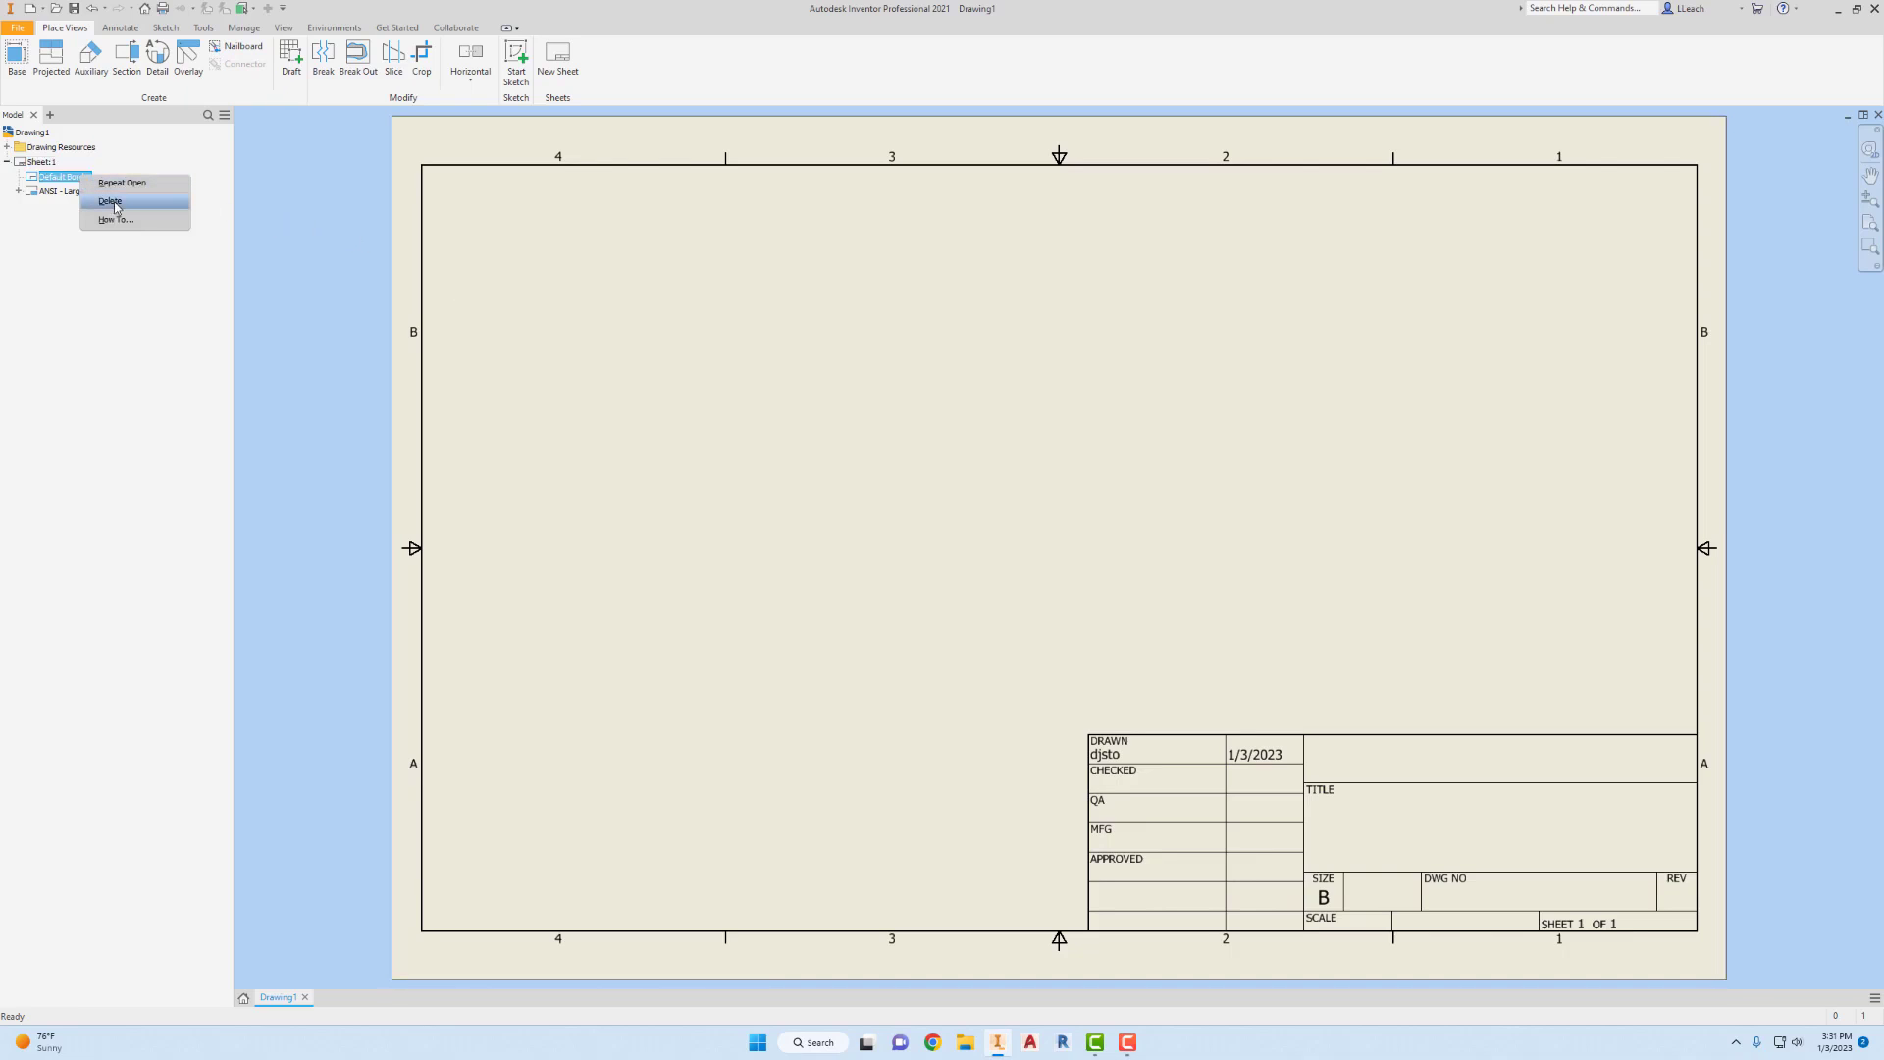
{"action": "left_click", "coordinate": [115, 204]}
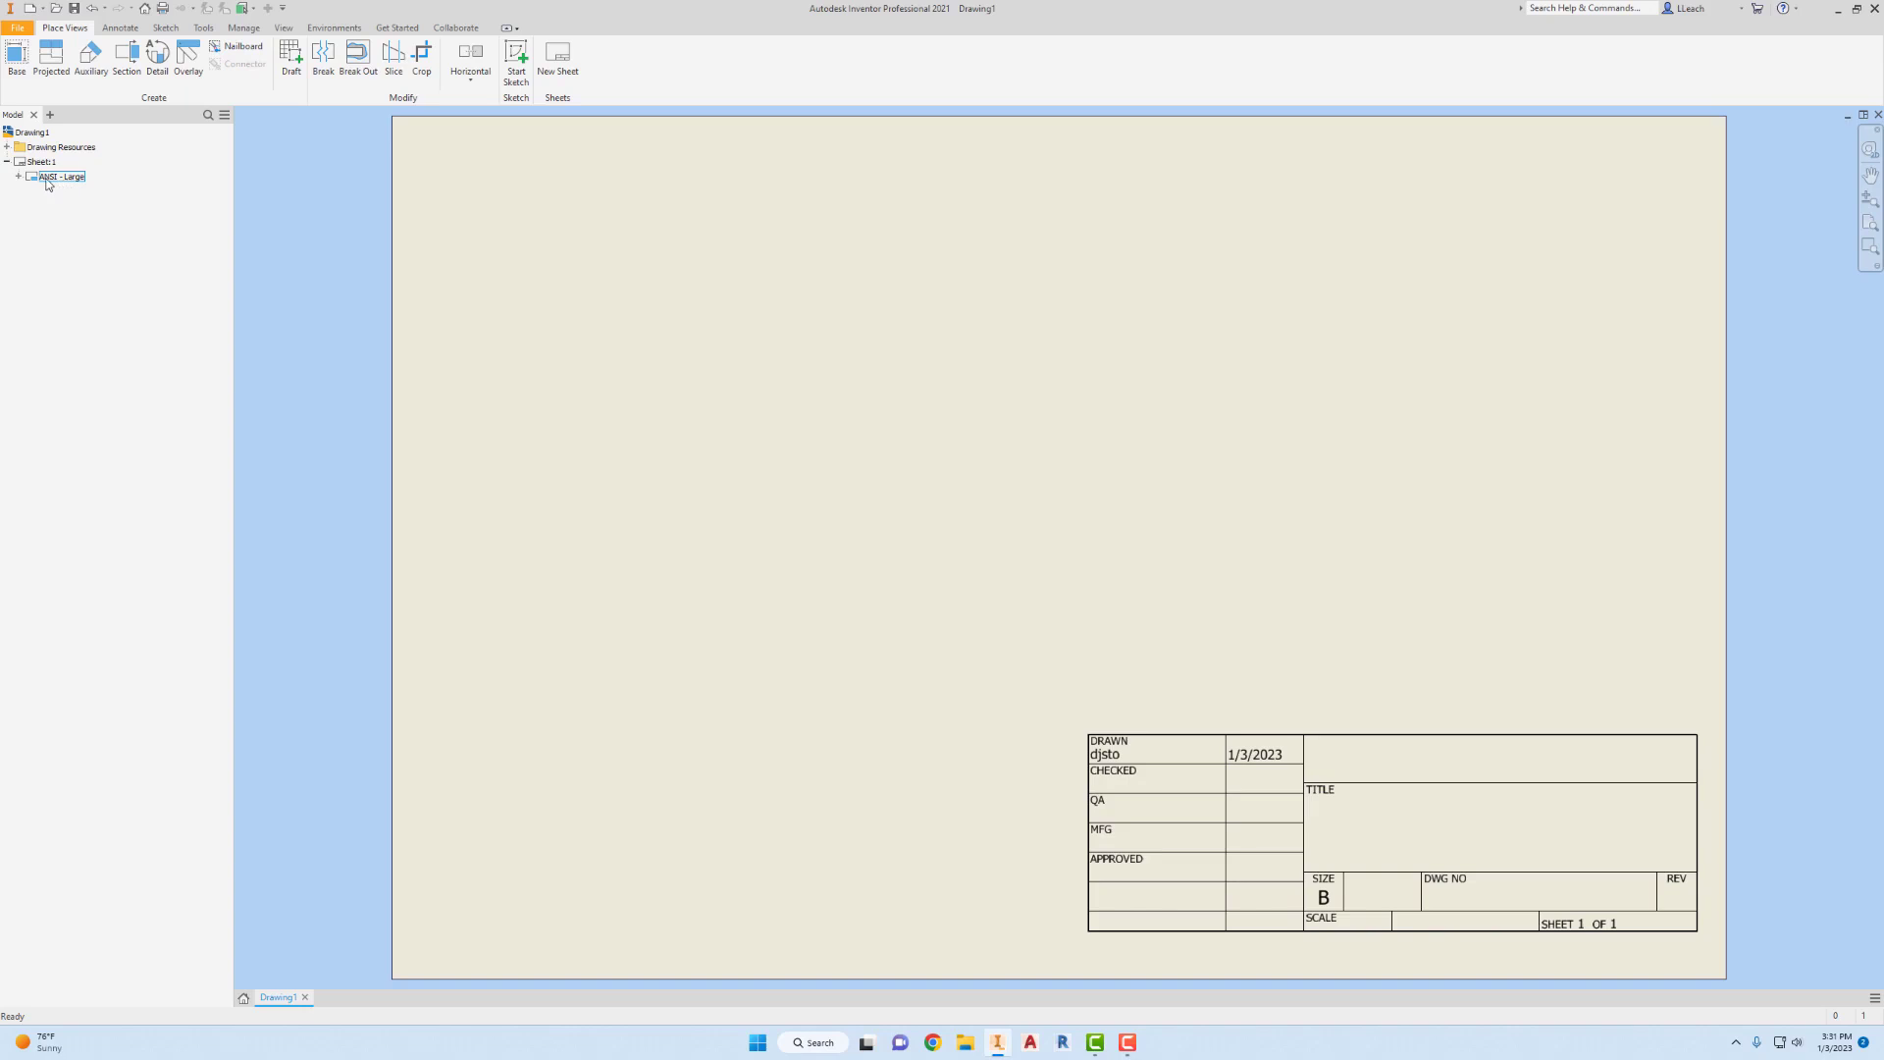
{"action": "right_click", "coordinate": [69, 180]}
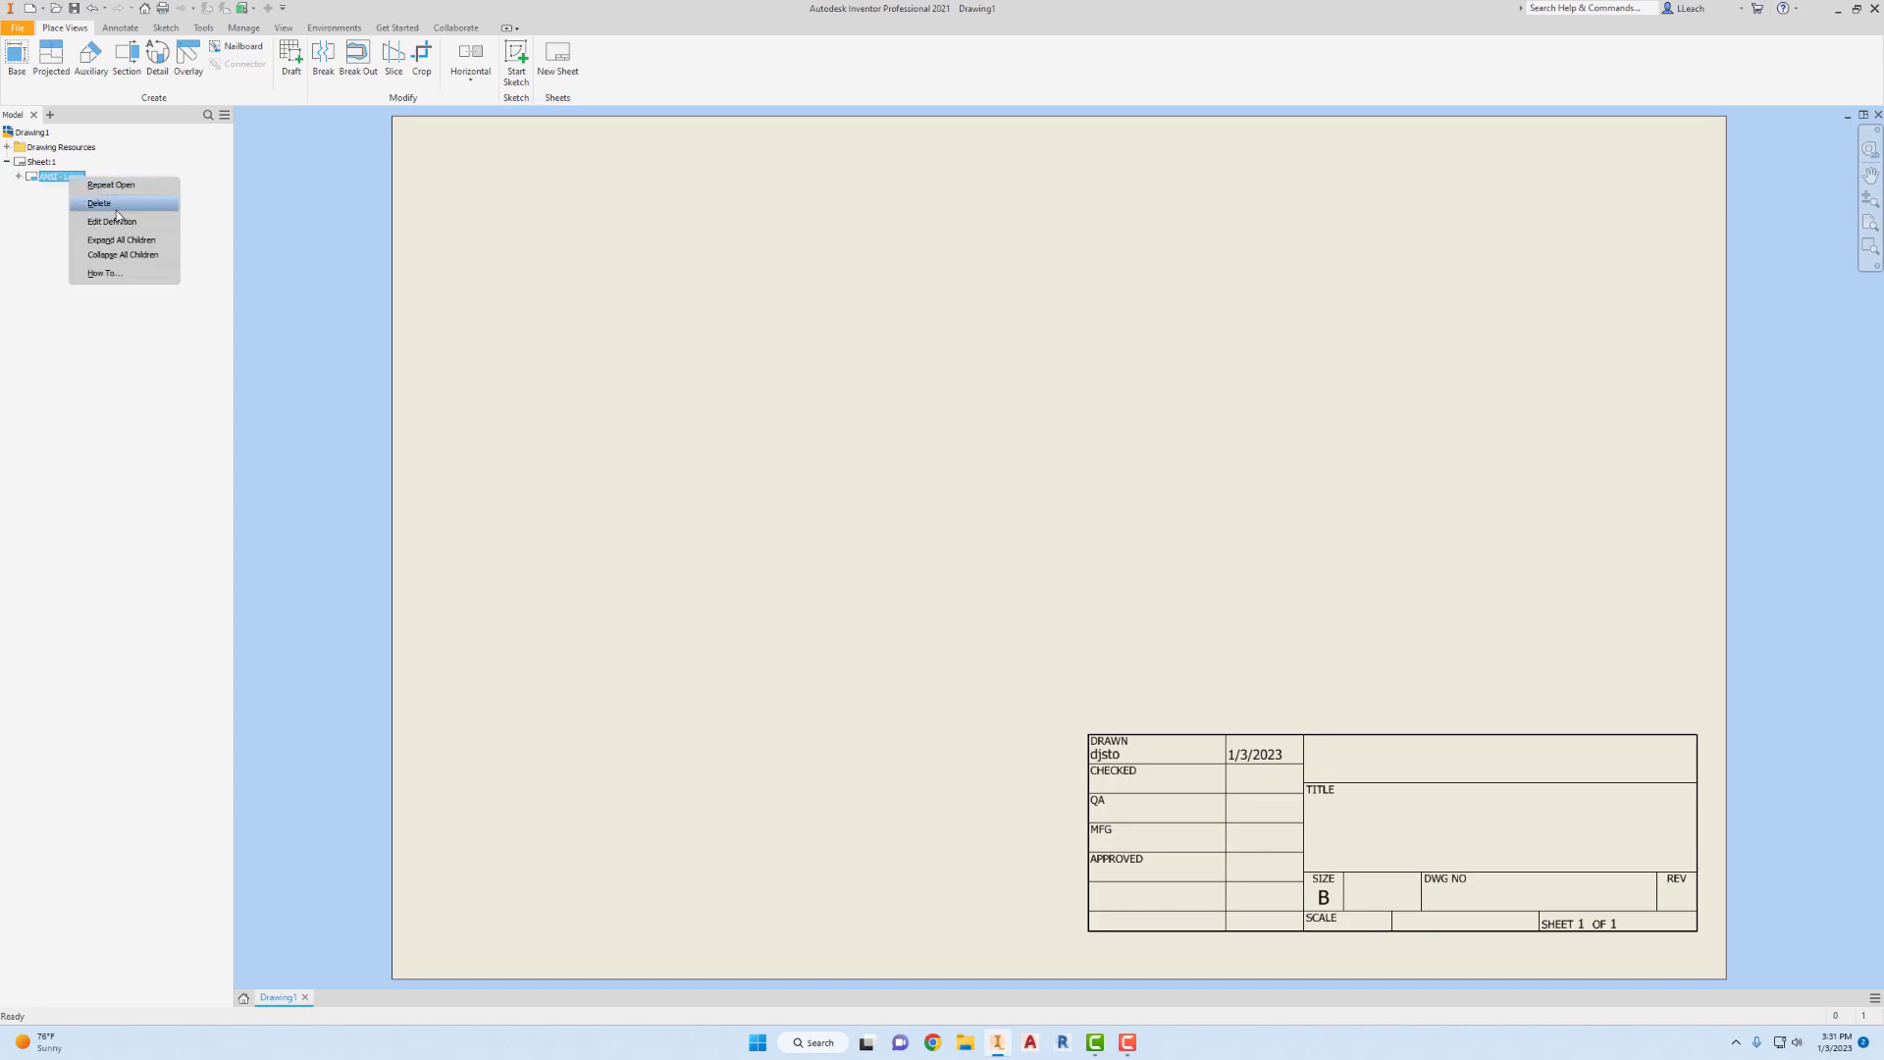
{"action": "left_click", "coordinate": [109, 204]}
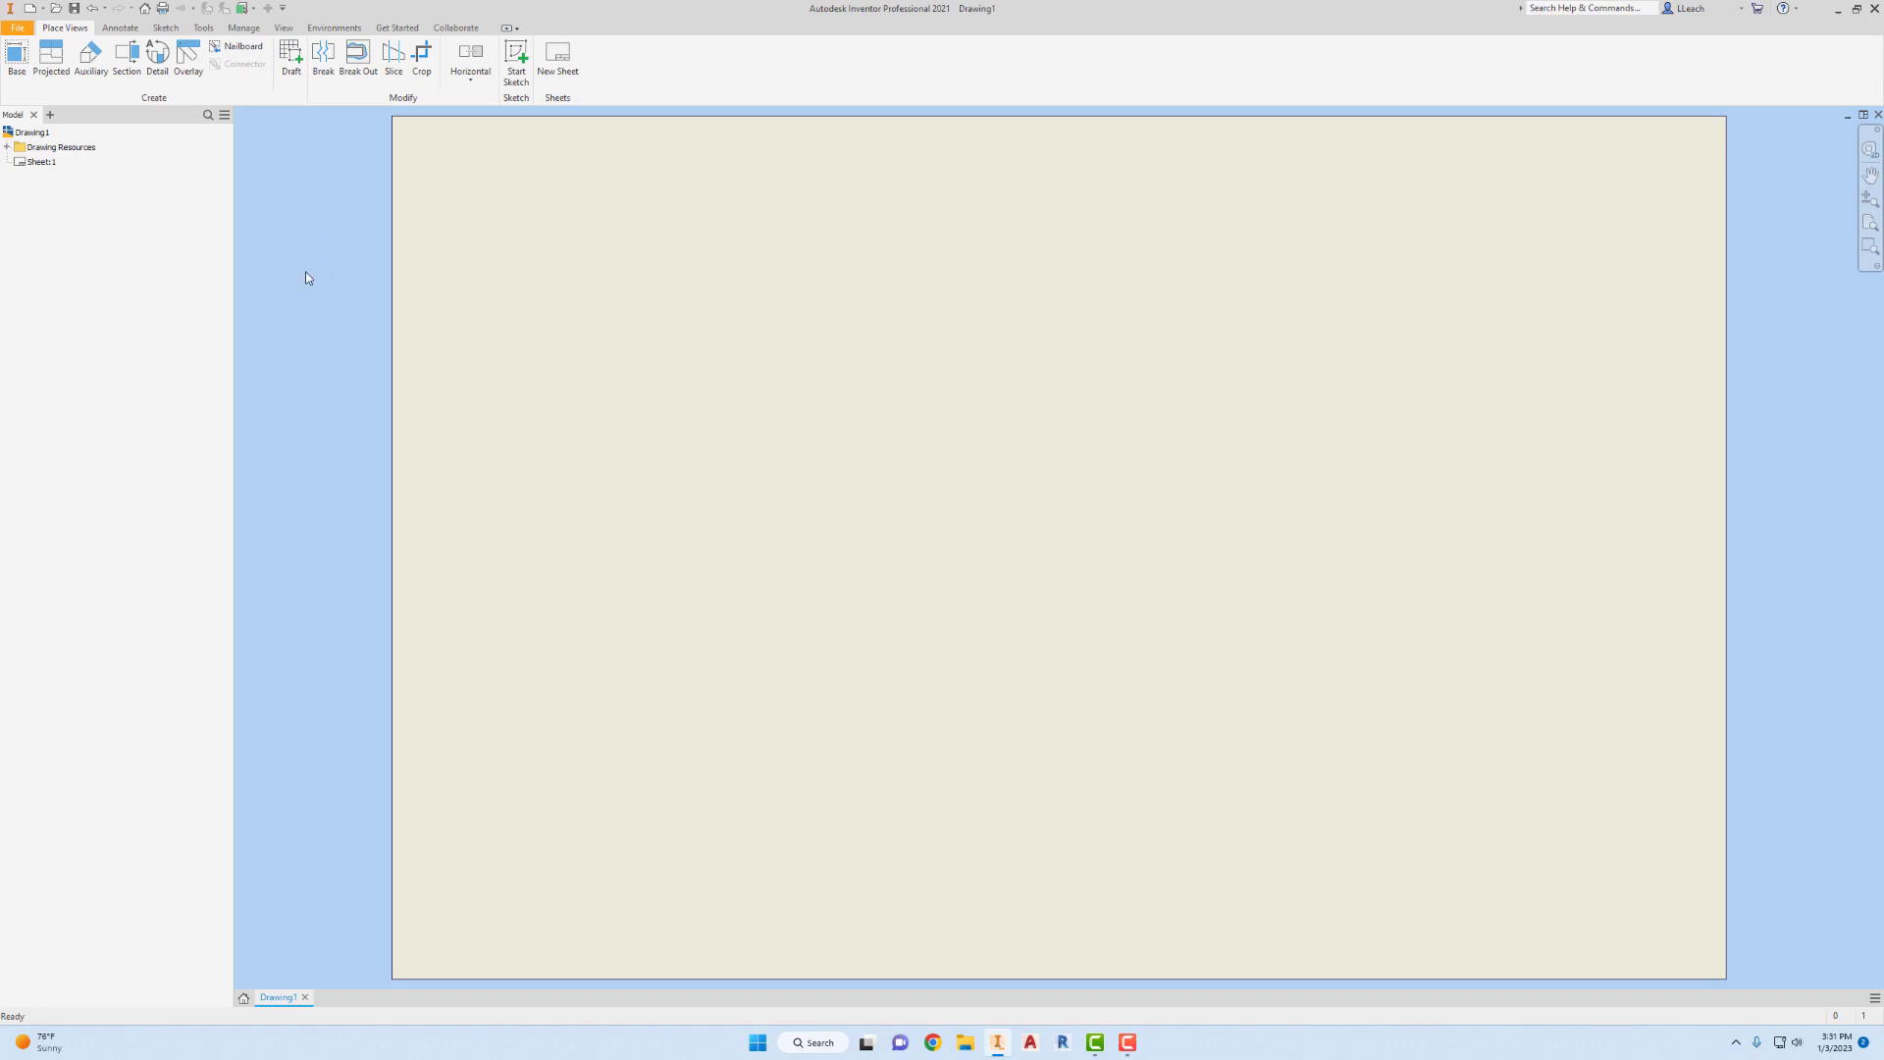
- Begin inserting the Default Border on the sheet with 6 horizontal zones and 4 vertical zones
{"action": "left_click", "coordinate": [7, 147]}
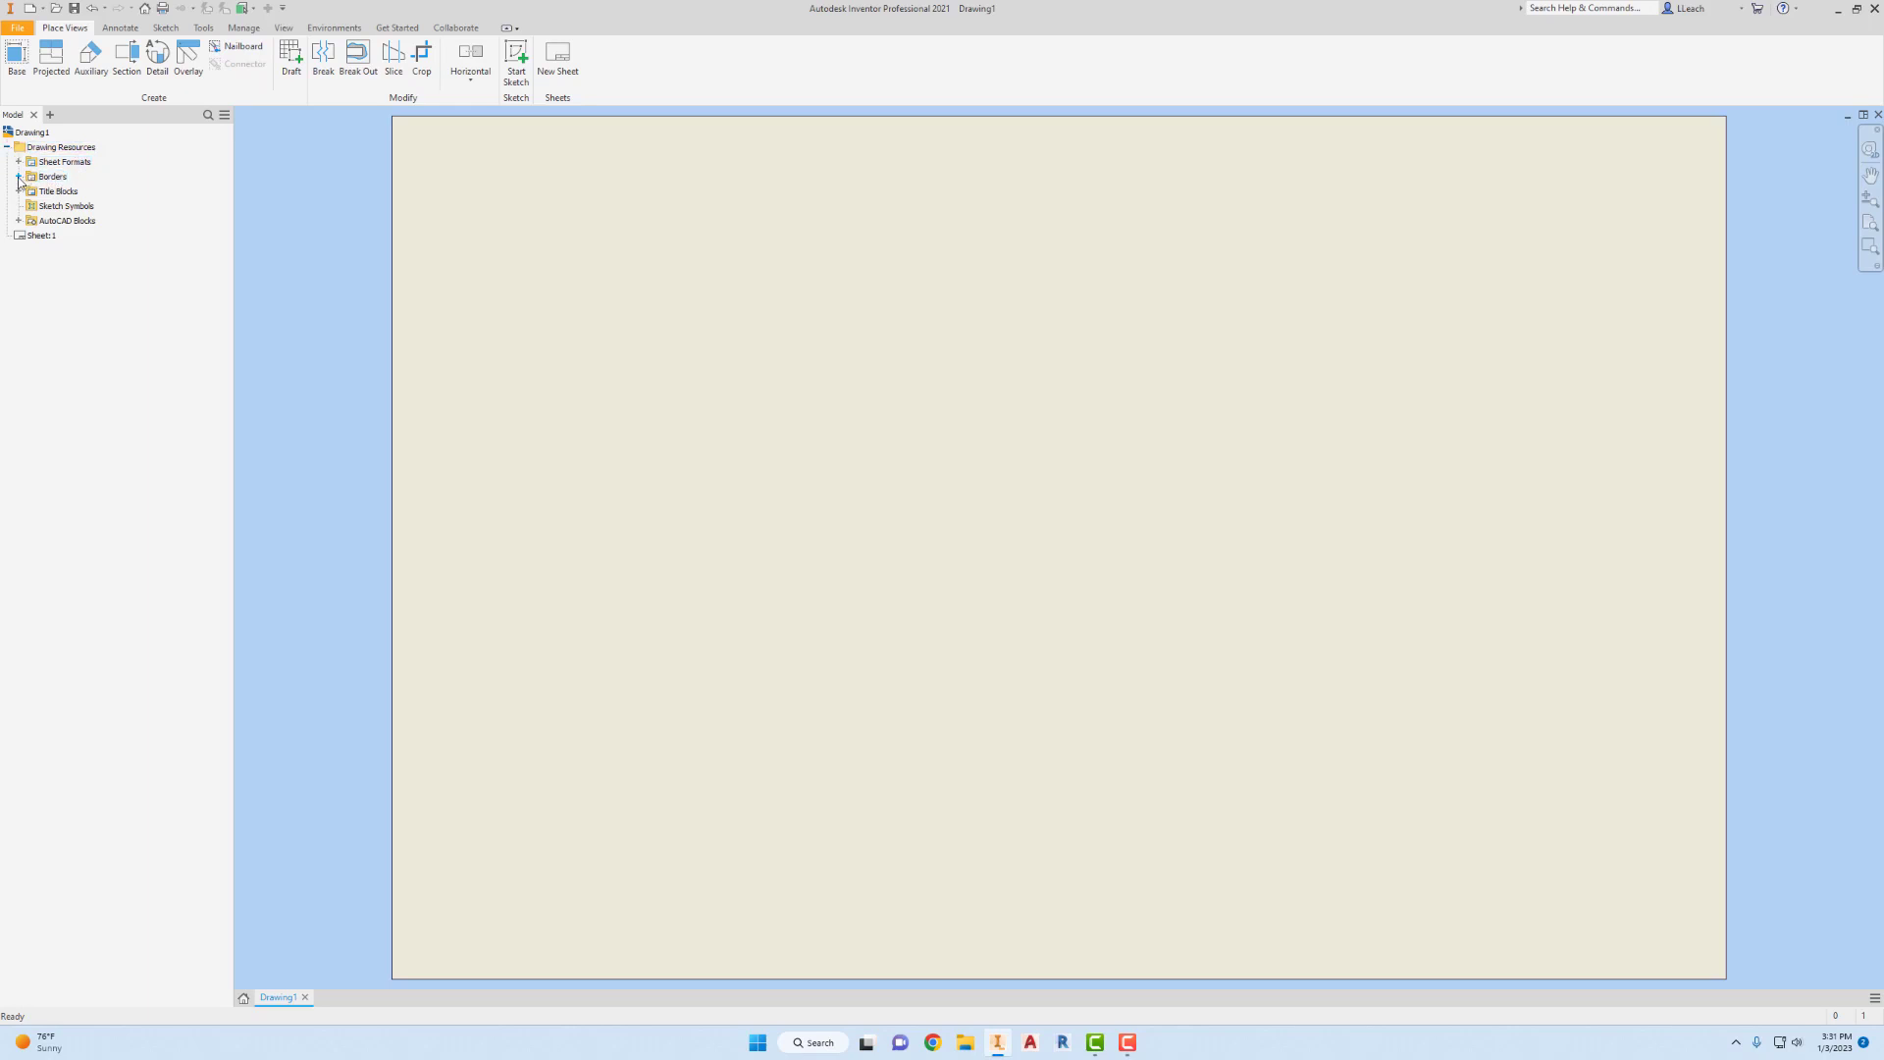
{"action": "left_click", "coordinate": [19, 176]}
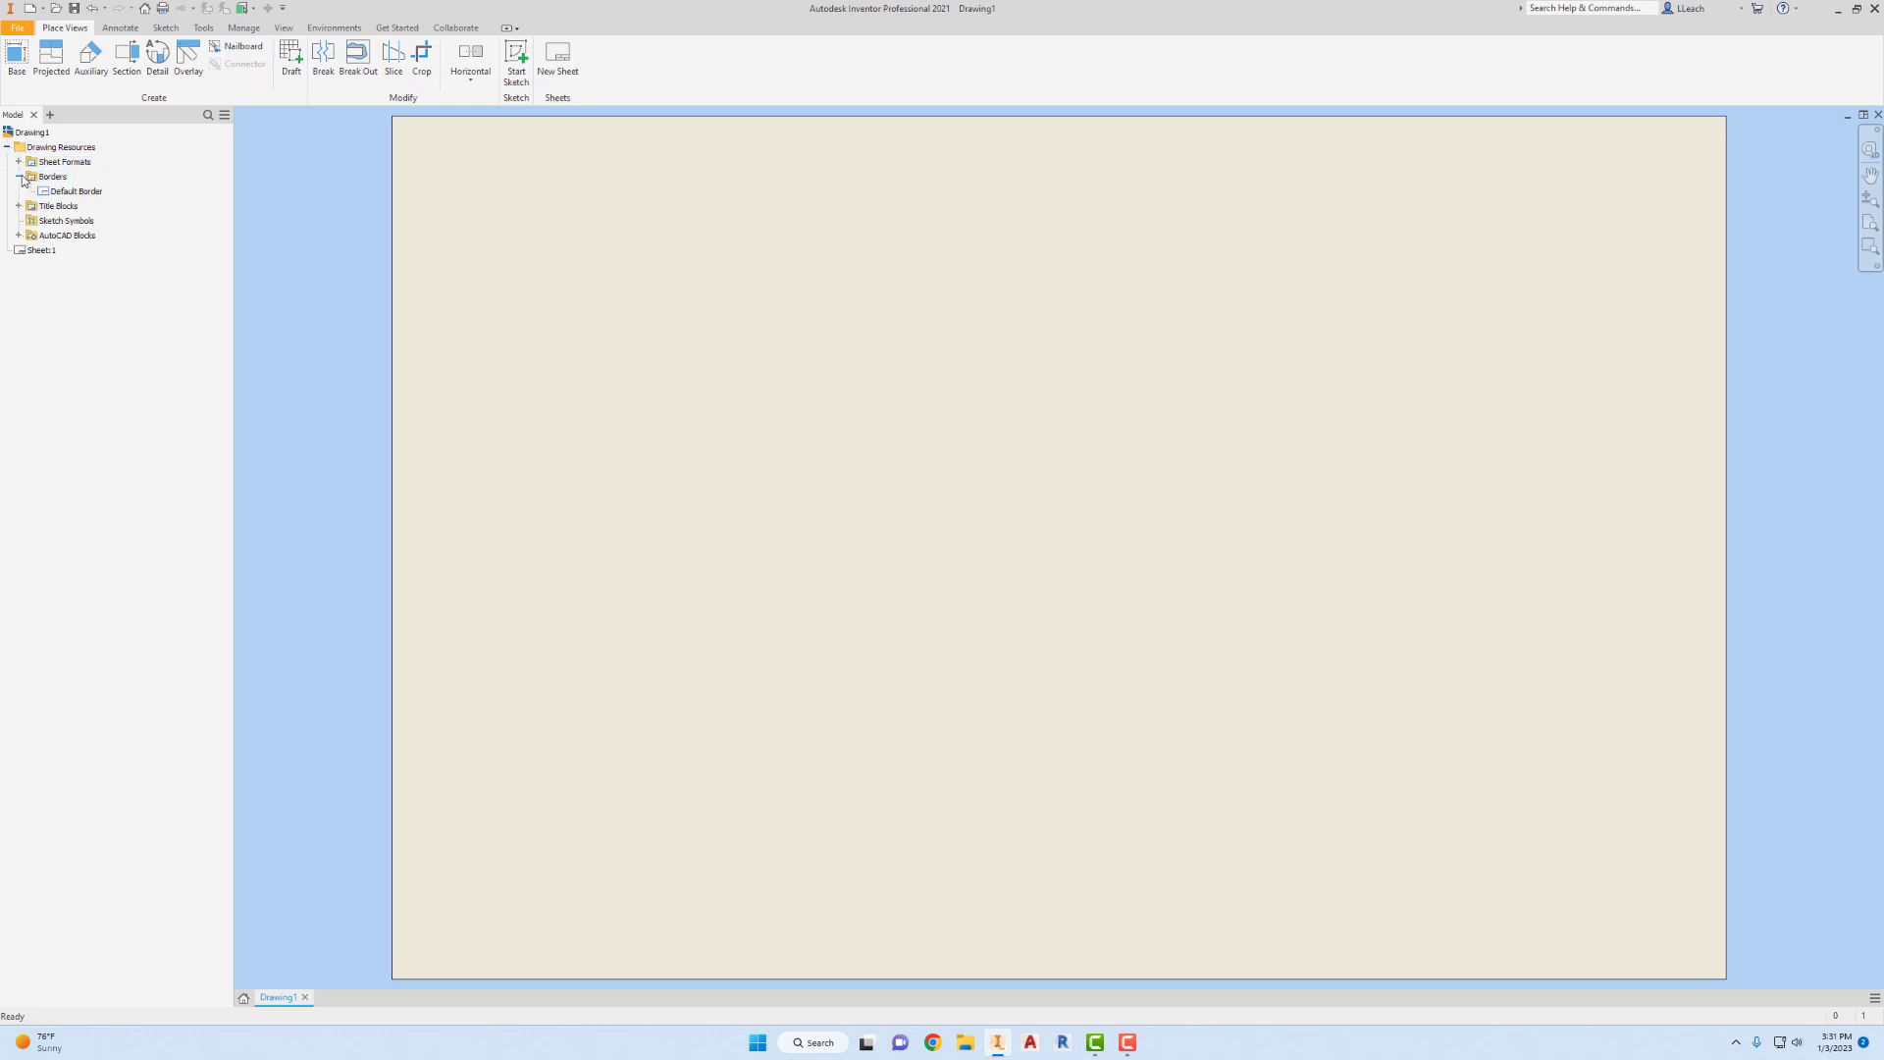
{"action": "right_click", "coordinate": [83, 195]}
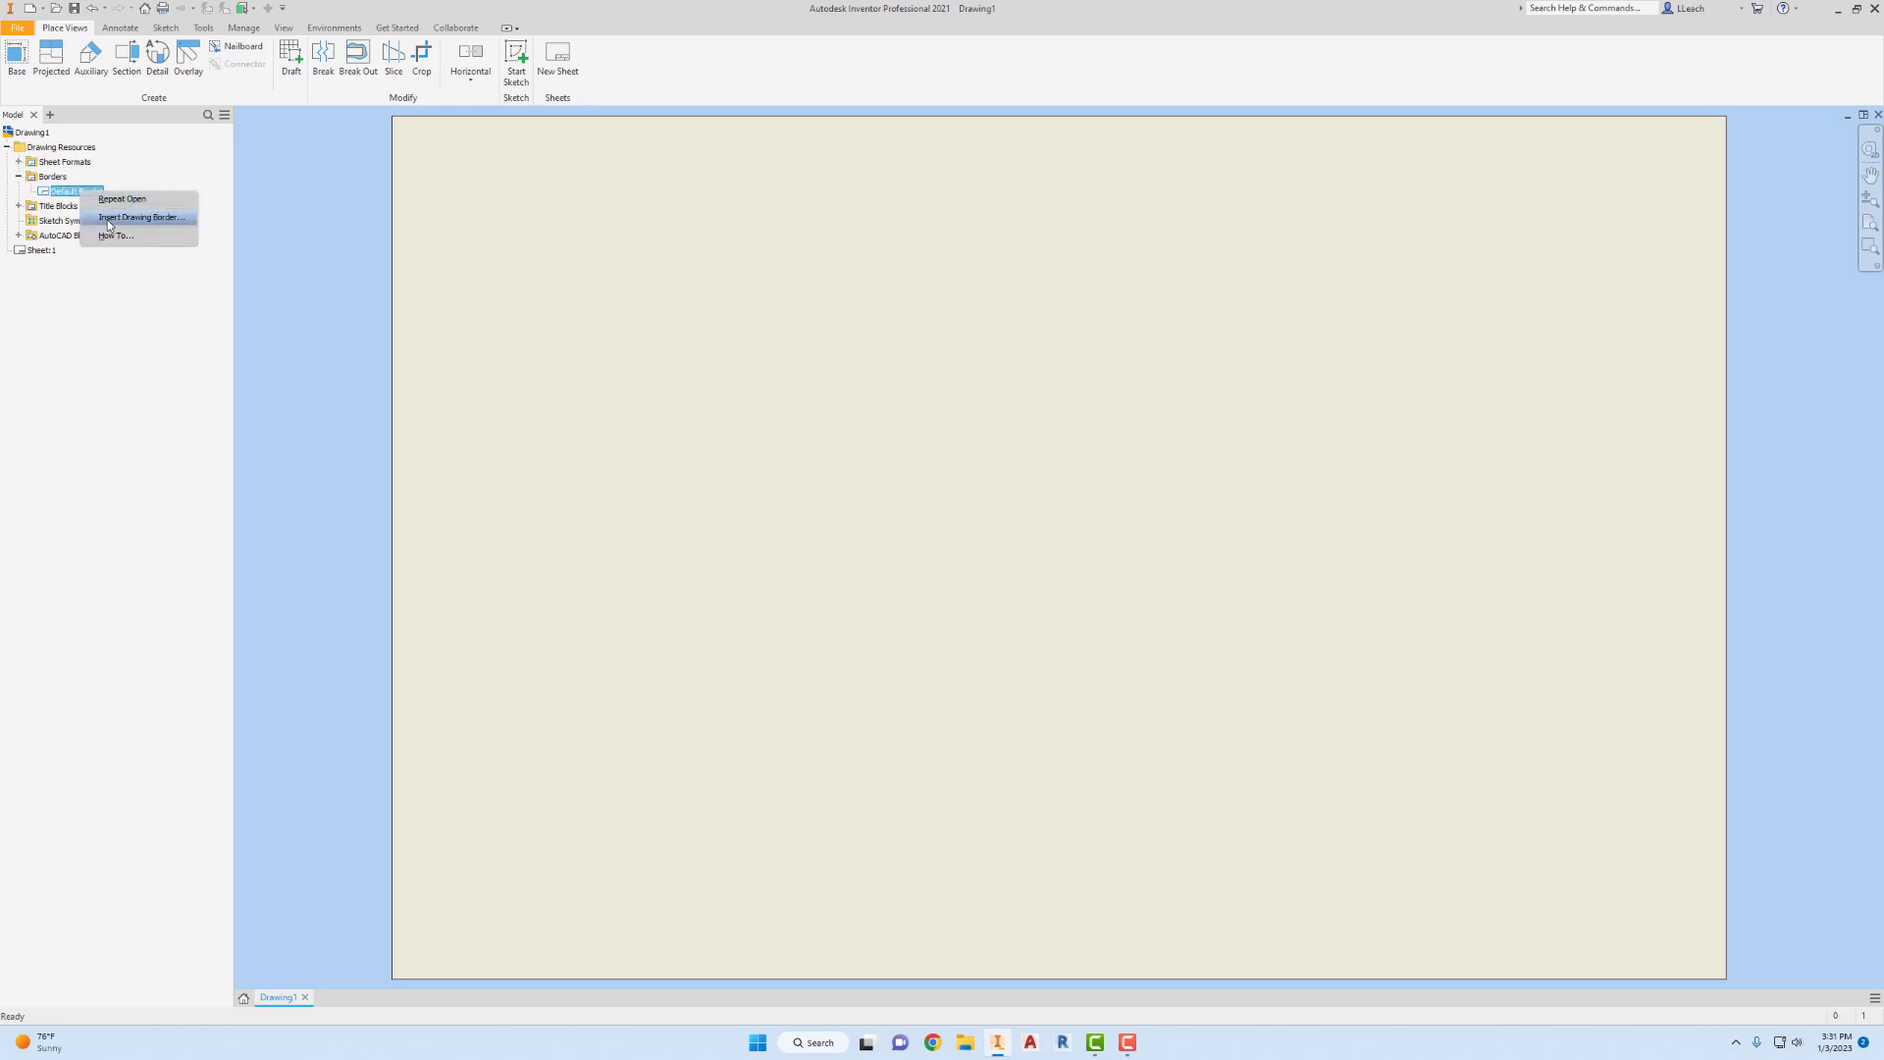
{"action": "left_click", "coordinate": [151, 225]}
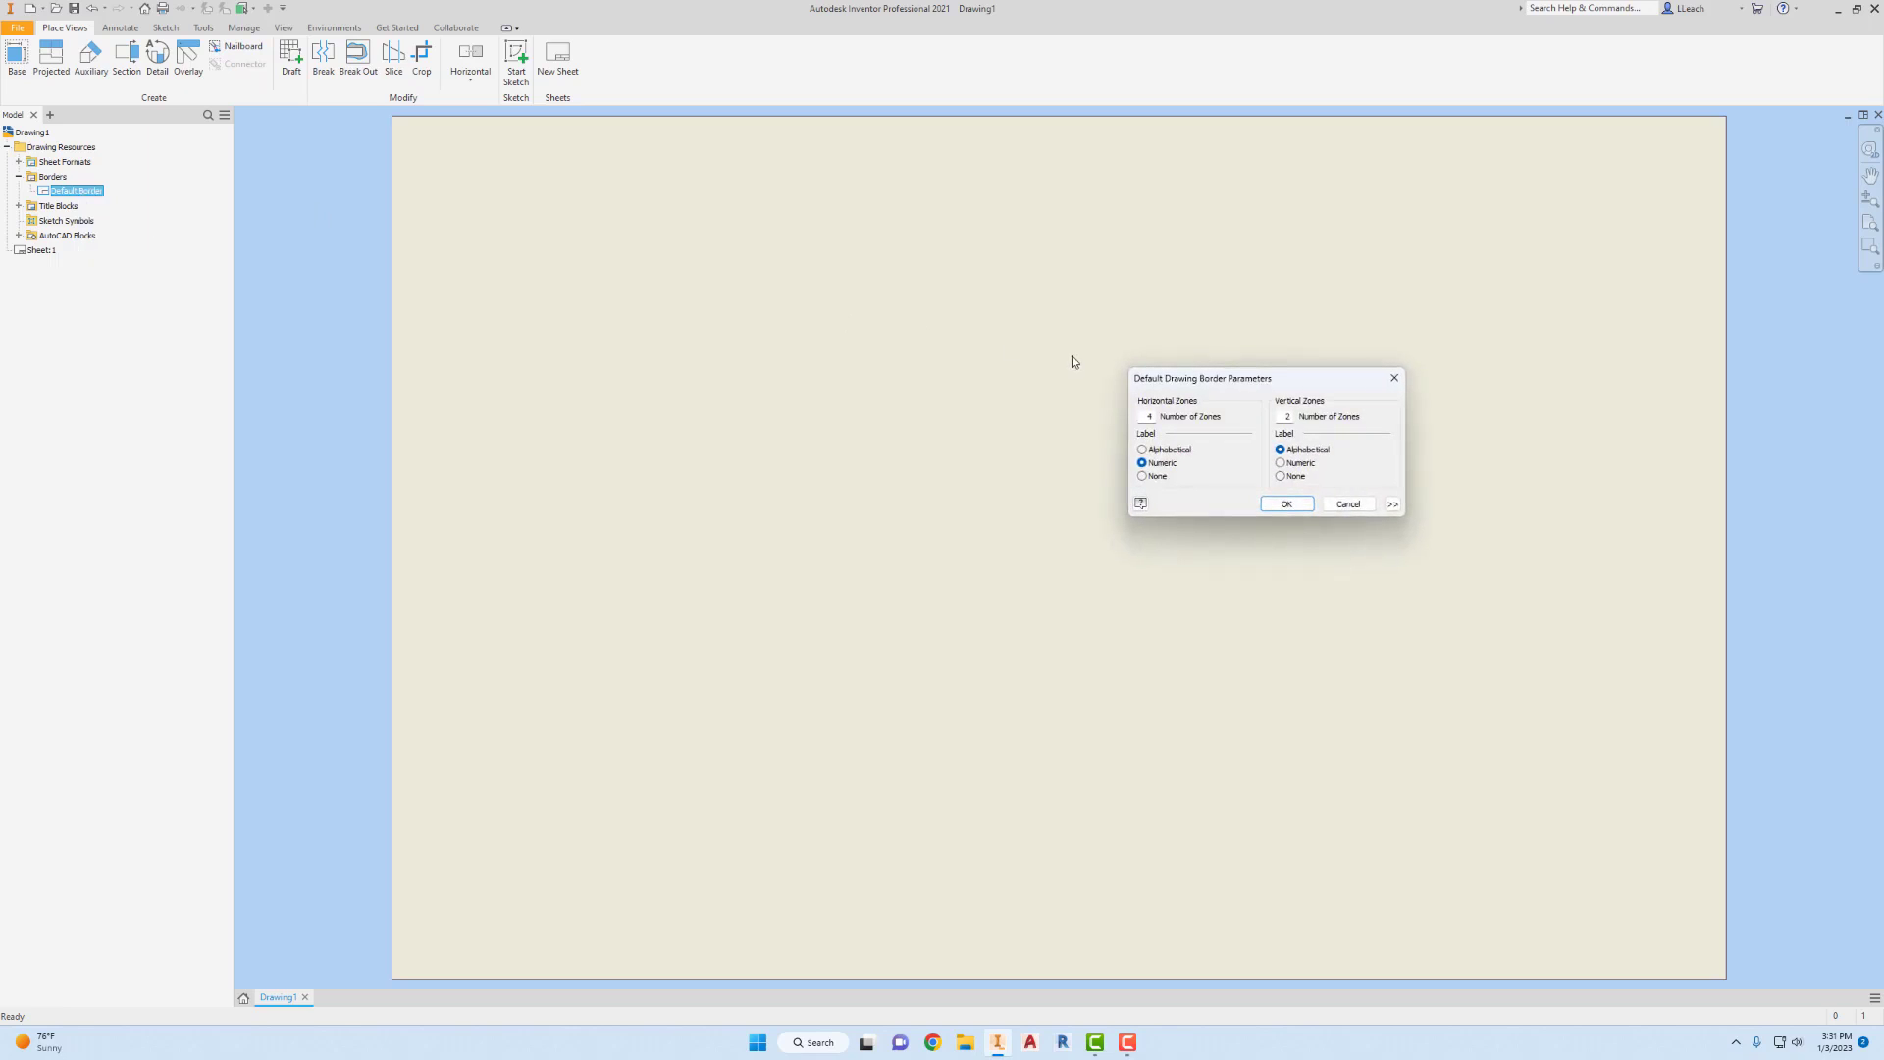
{"action": "left_click_drag", "start_coordinate": [1266, 380], "coordinate": [1076, 343]}
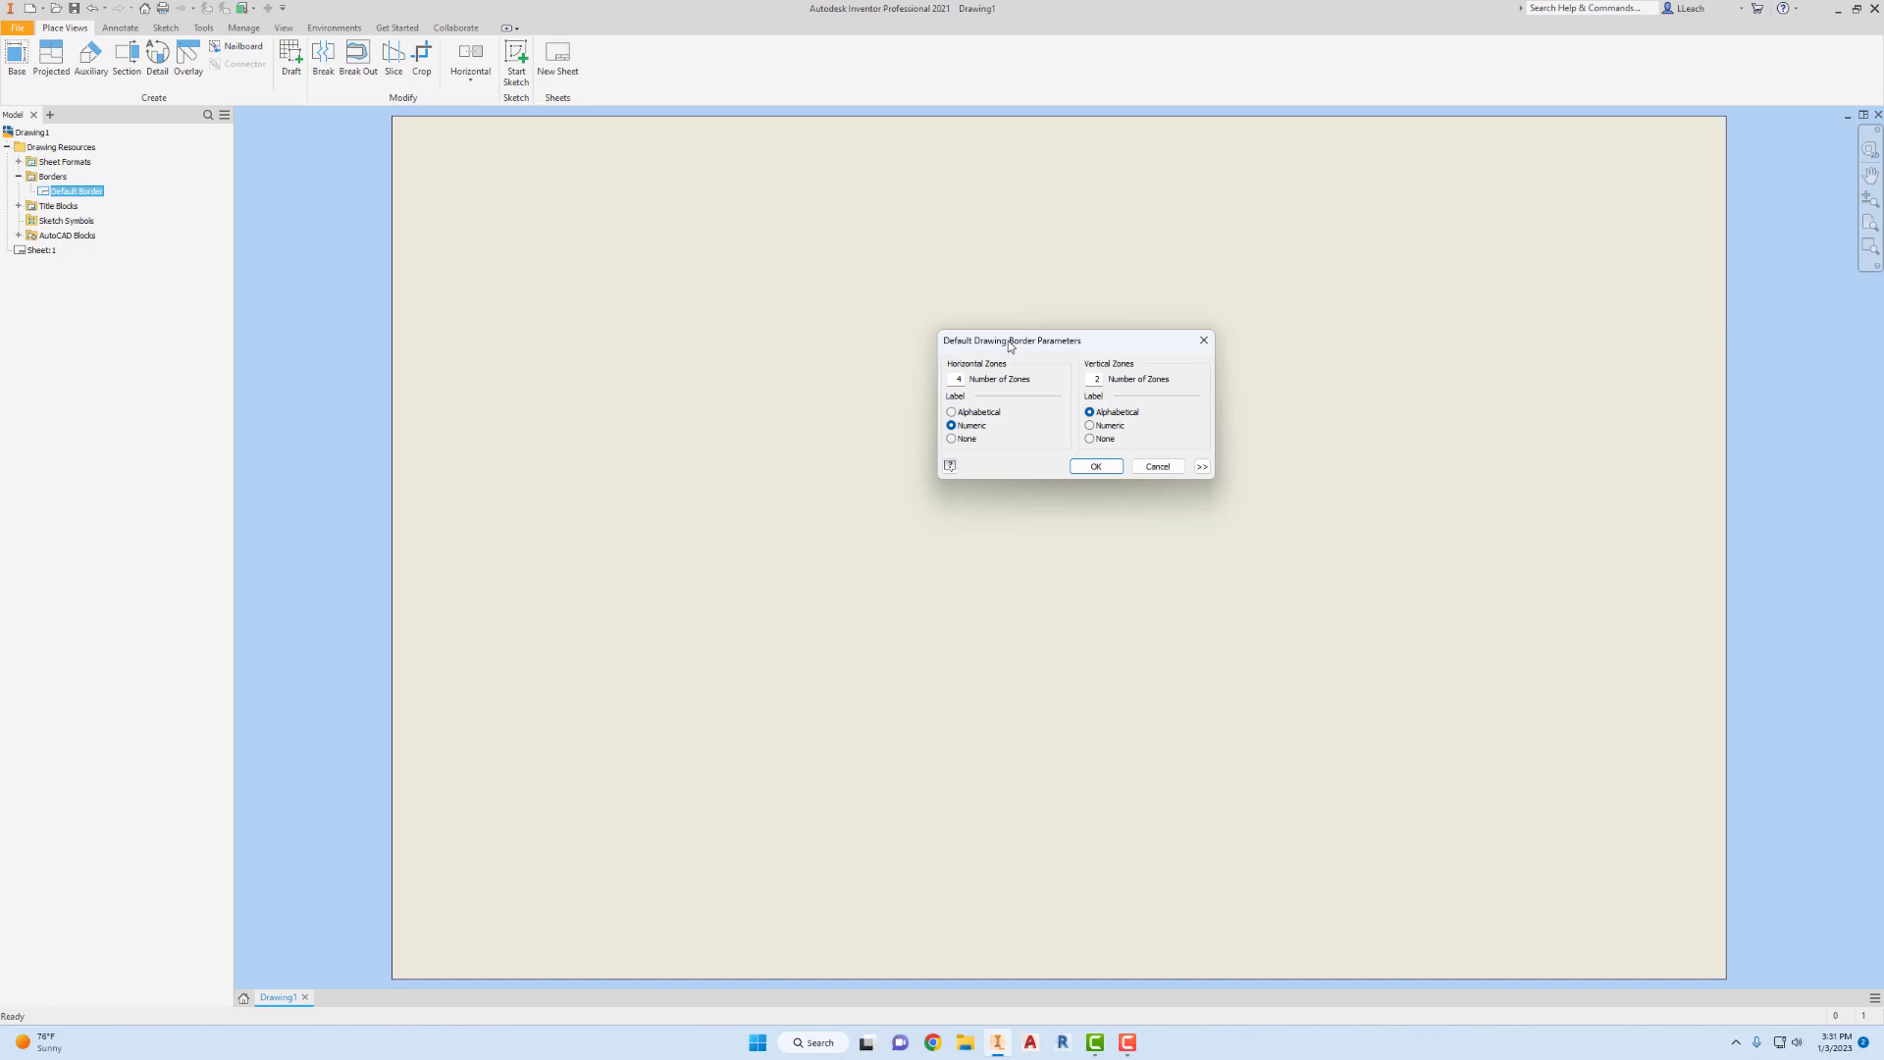
{"action": "double_click", "coordinate": [958, 378]}
{"action": "type", "text": "6"}
{"action": "double_click", "coordinate": [1097, 380]}
{"action": "type", "text": "4"}
- Set the border's top, right, bottom and left sheet margins to 0.5 and insert it
{"action": "left_click", "coordinate": [1203, 467]}
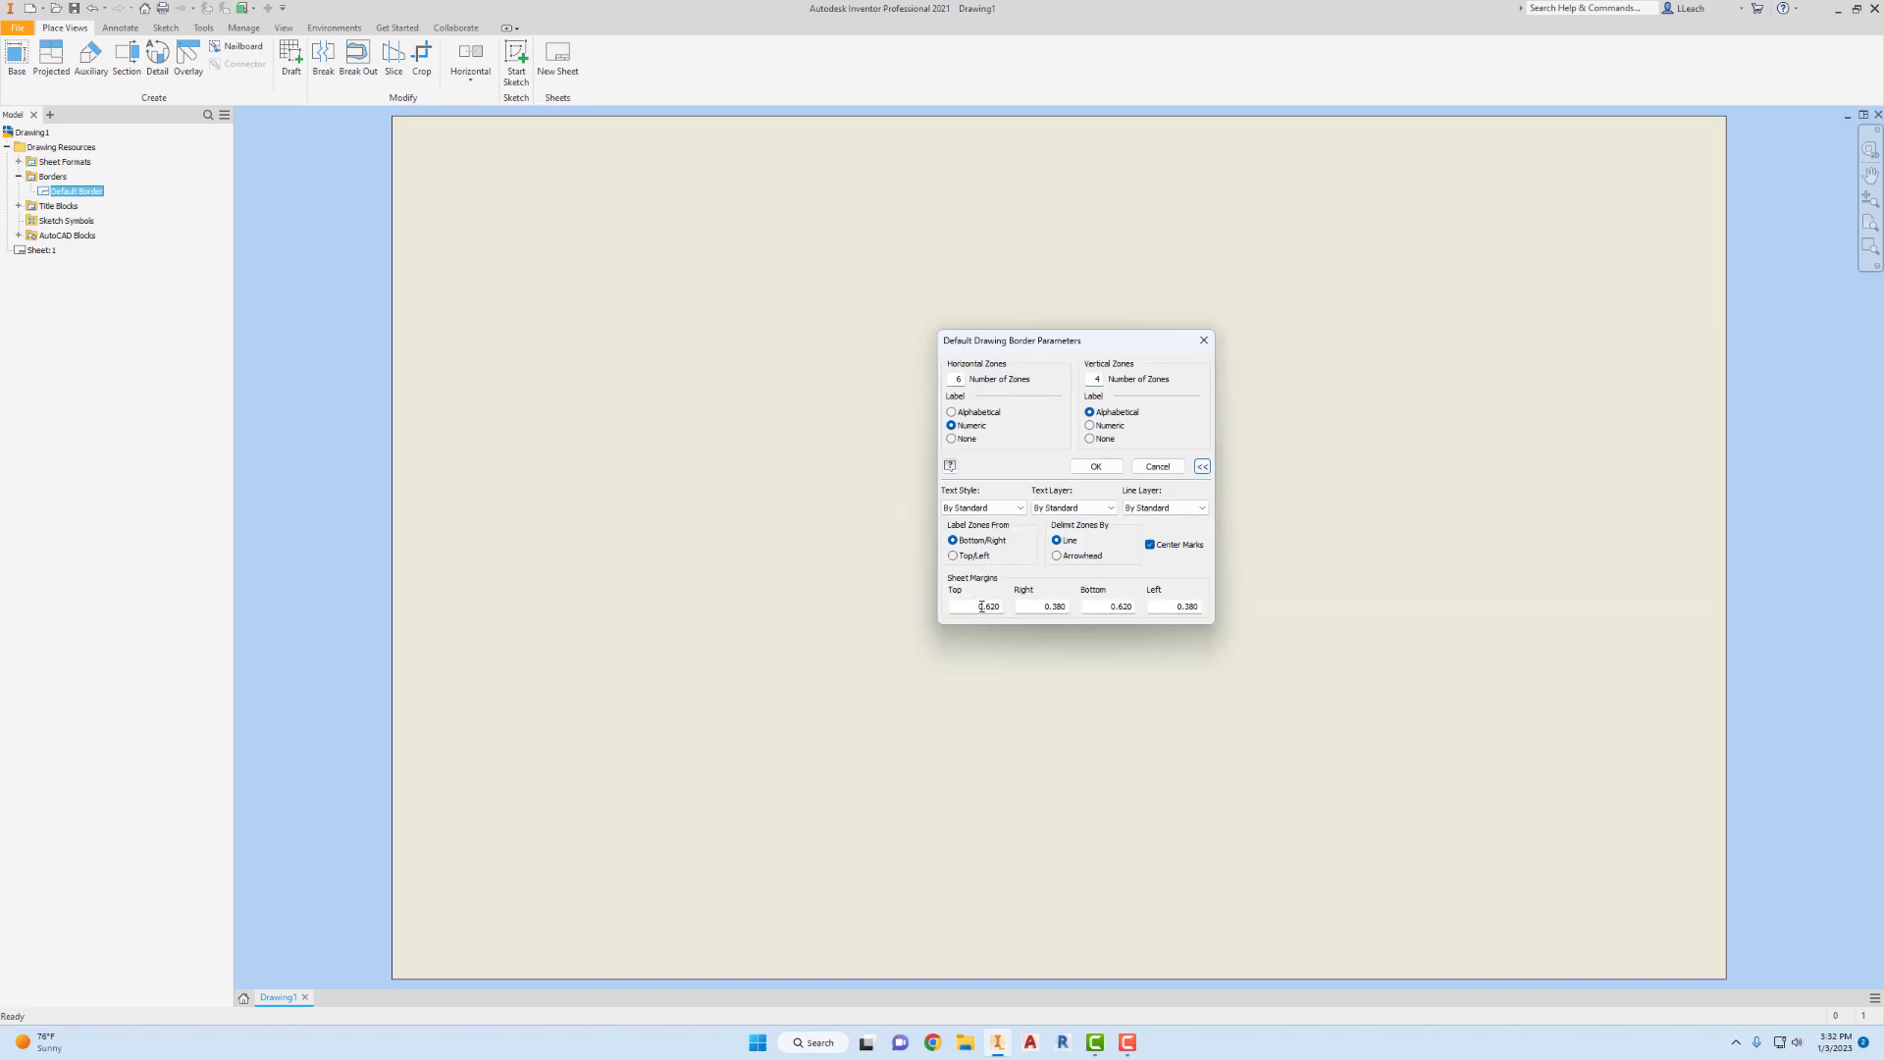
{"action": "double_click", "coordinate": [1188, 605]}
{"action": "type", "text": "500"}
{"action": "left_click", "coordinate": [1127, 607]}
{"action": "left_click_drag", "start_coordinate": [1122, 607], "coordinate": [1135, 608]}
{"action": "type", "text": "500"}
{"action": "left_click", "coordinate": [1061, 606]}
{"action": "left_click_drag", "start_coordinate": [1057, 606], "coordinate": [1070, 610]}
{"action": "key", "text": "BackSpace"}
{"action": "key", "text": "BackSpace"}
{"action": "type", "text": "5"}
{"action": "left_click", "coordinate": [991, 606]}
{"action": "type", "text": "5"}
{"action": "key", "text": "Tab"}
{"action": "left_click", "coordinate": [1098, 469]}
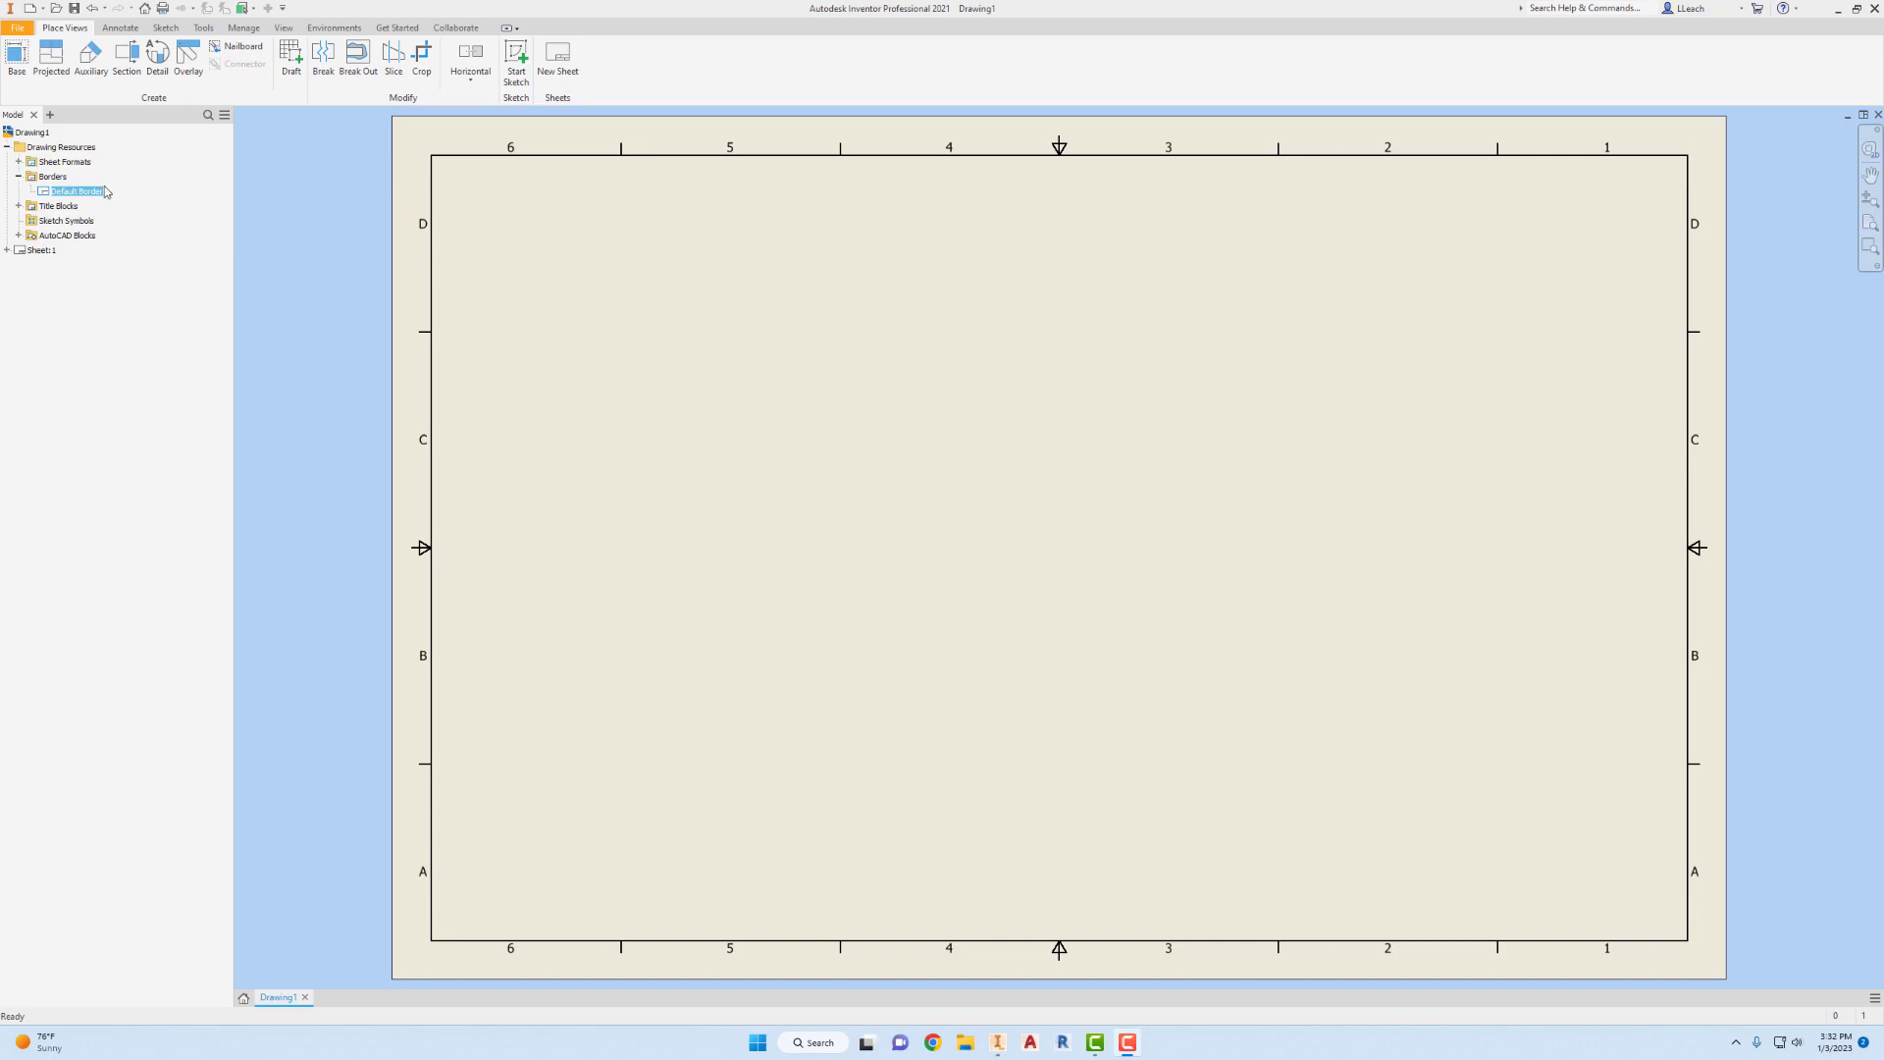
- In a new title block definition, sketch a two-point rectangle 9 in wide by 2 in high and move its dimensions farther from the outline
{"action": "right_click", "coordinate": [56, 208]}
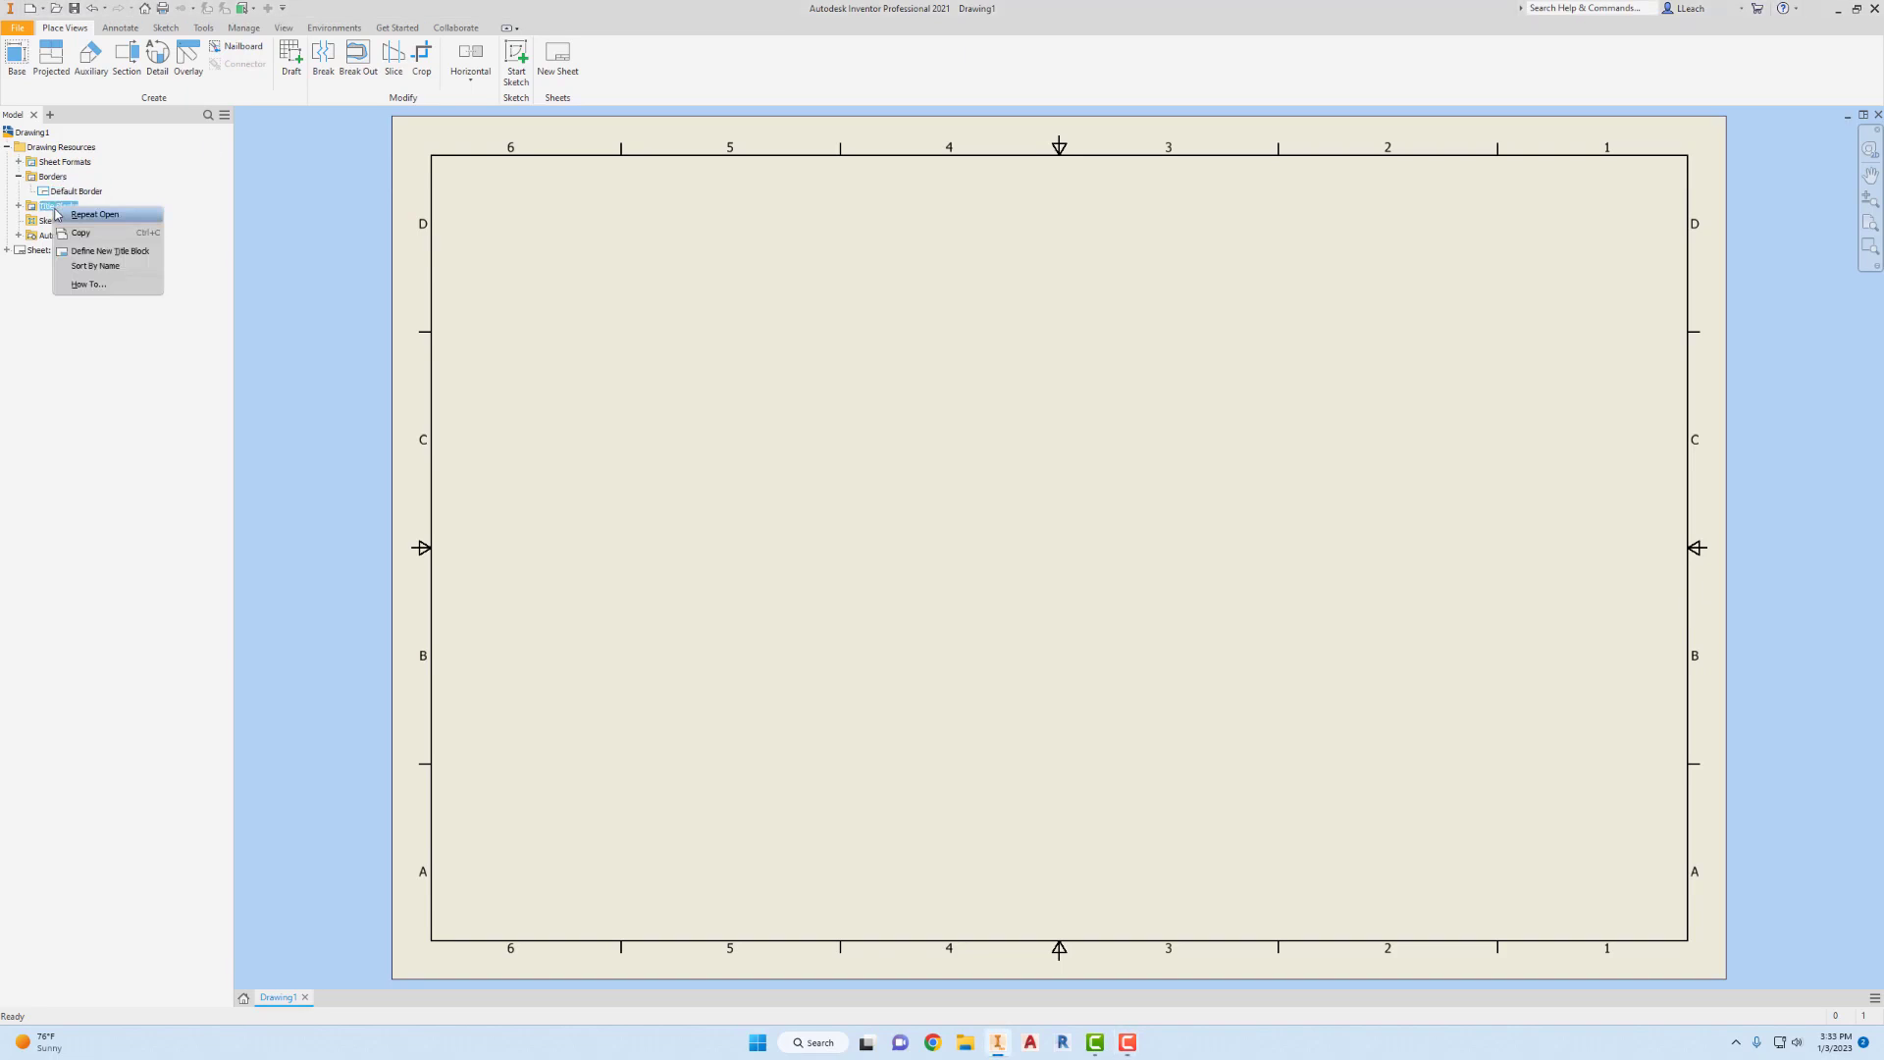
{"action": "left_click", "coordinate": [134, 258]}
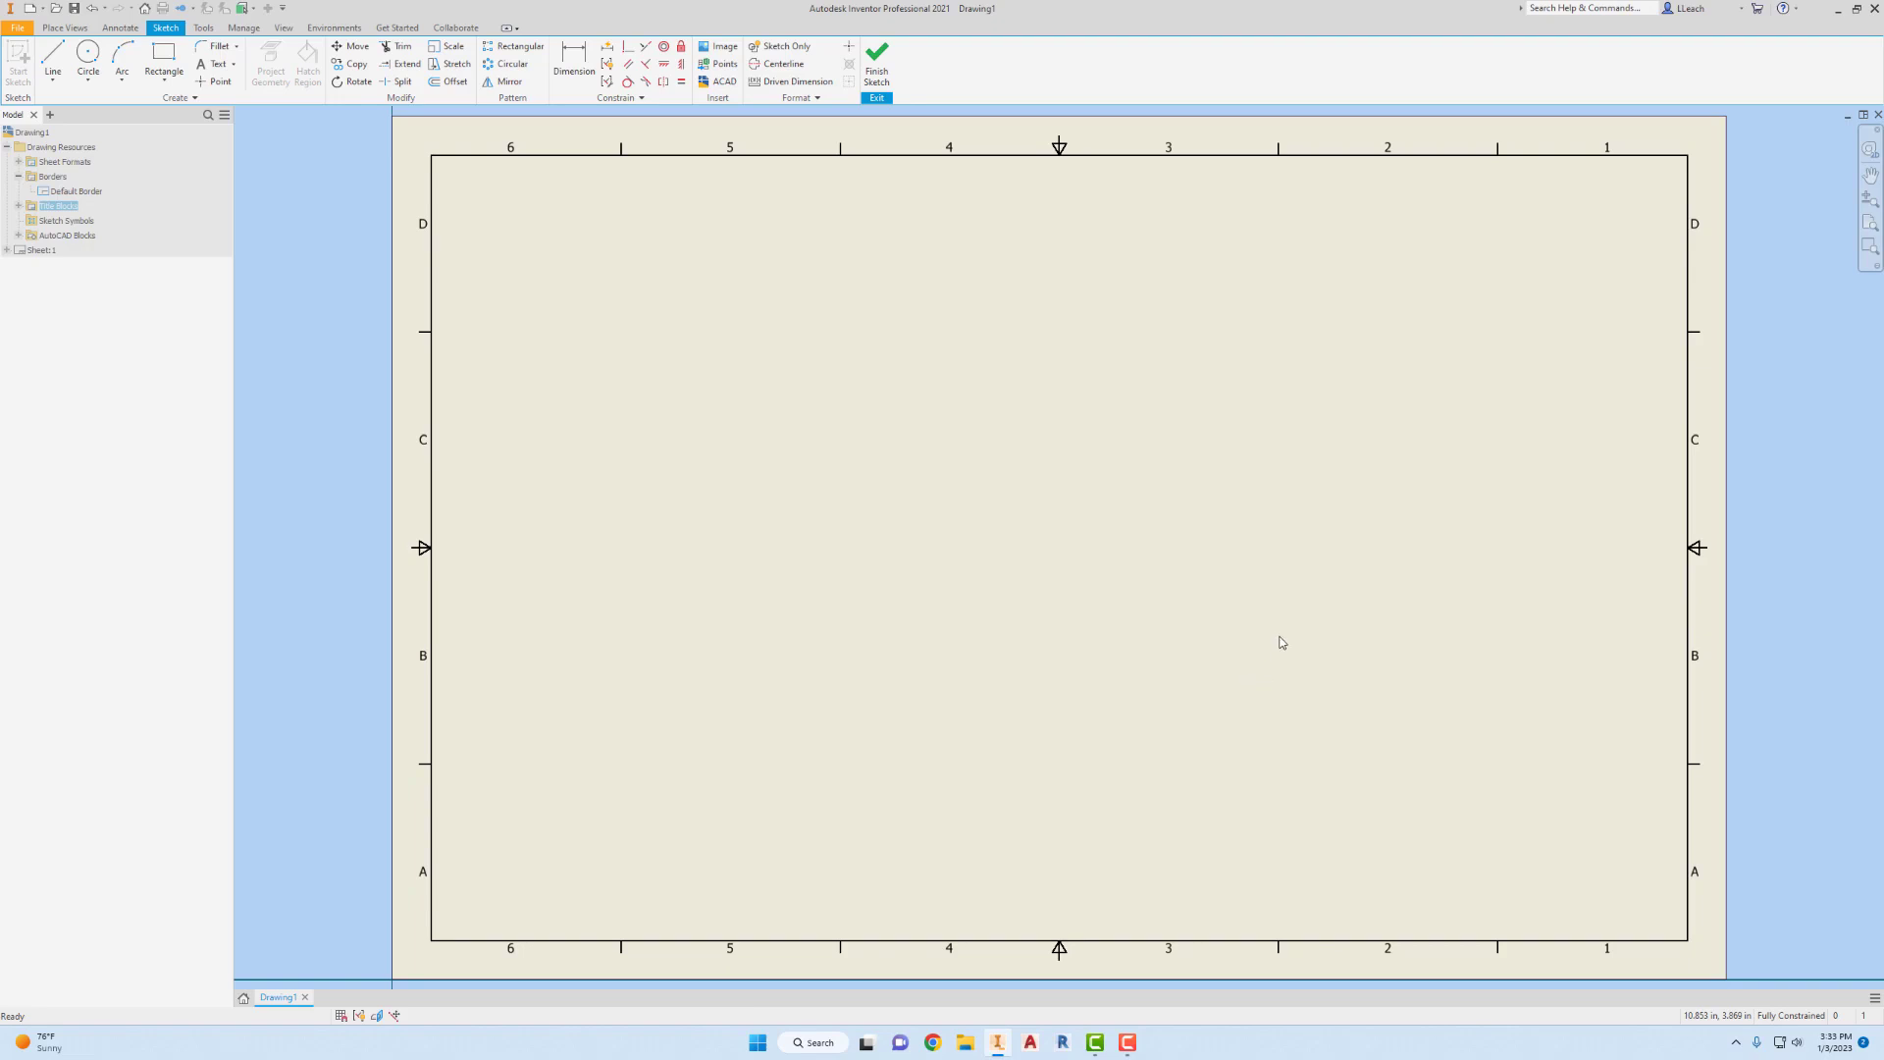
{"action": "left_click", "coordinate": [164, 81]}
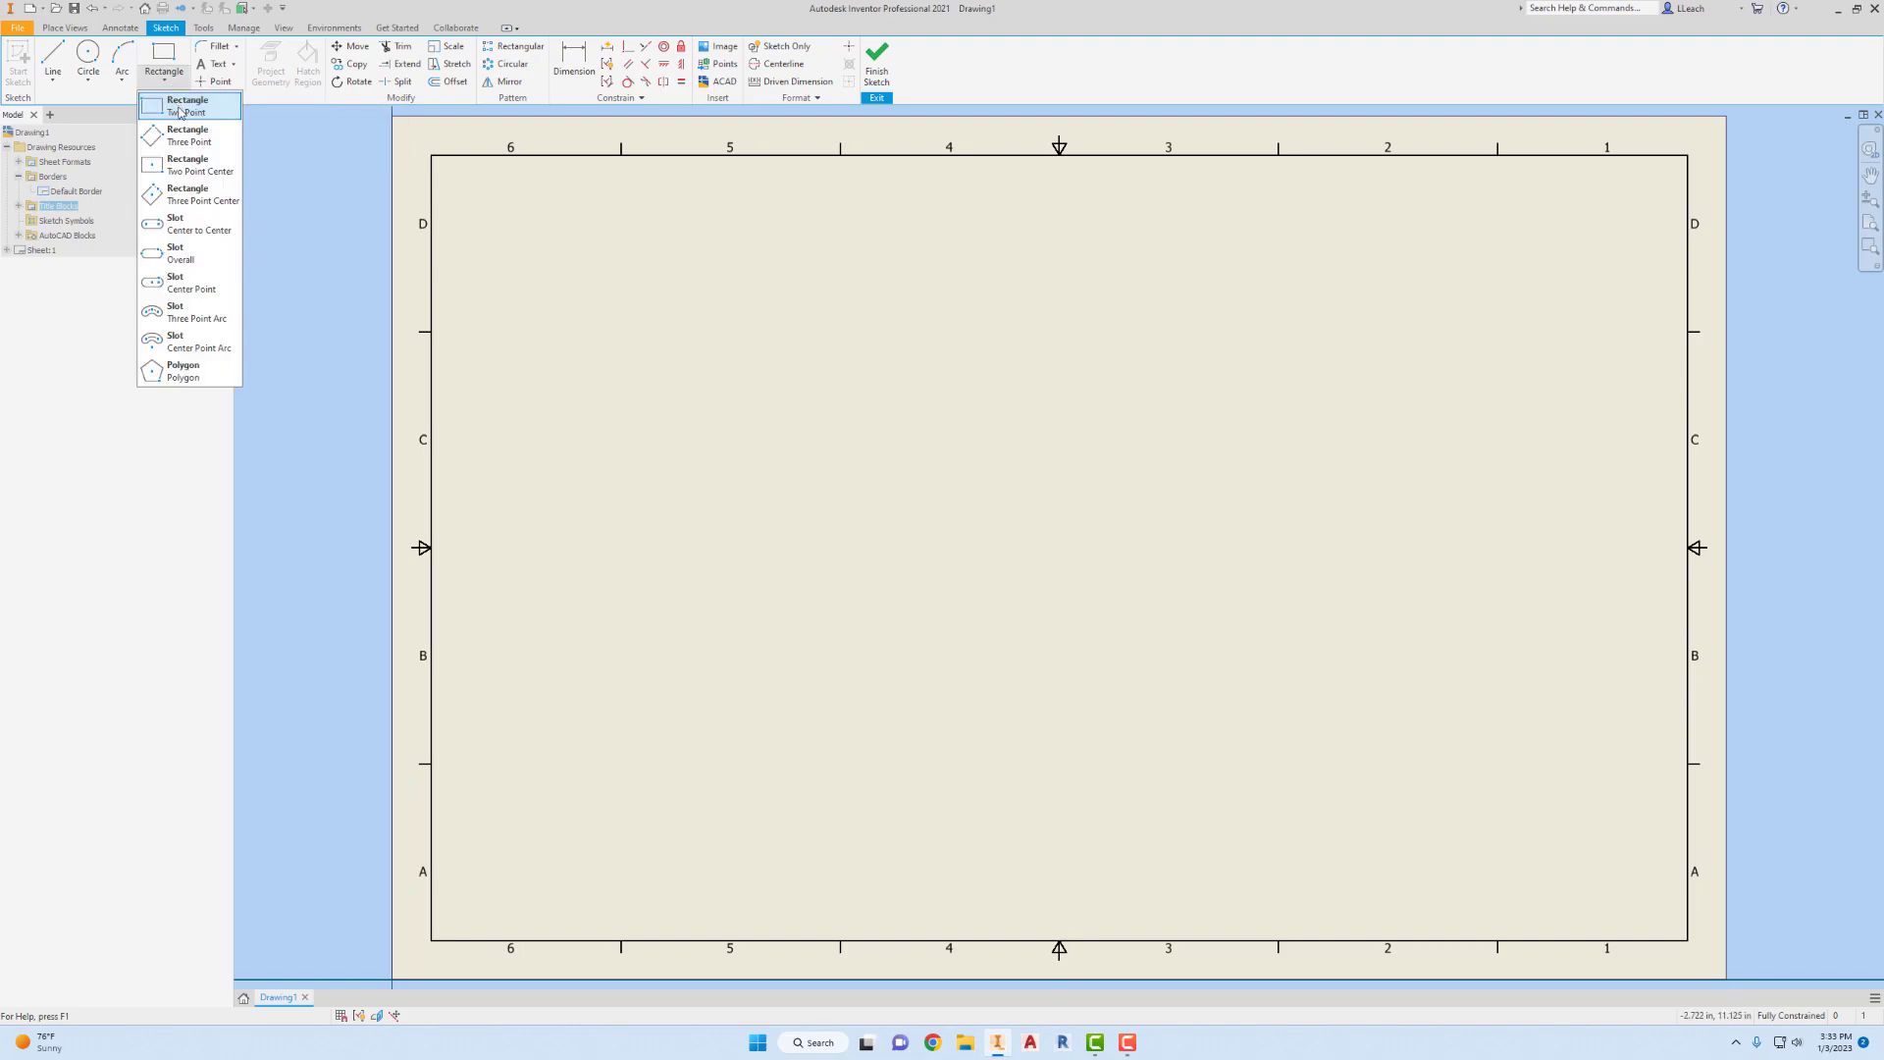
{"action": "left_click", "coordinate": [179, 114]}
{"action": "left_click", "coordinate": [823, 586]}
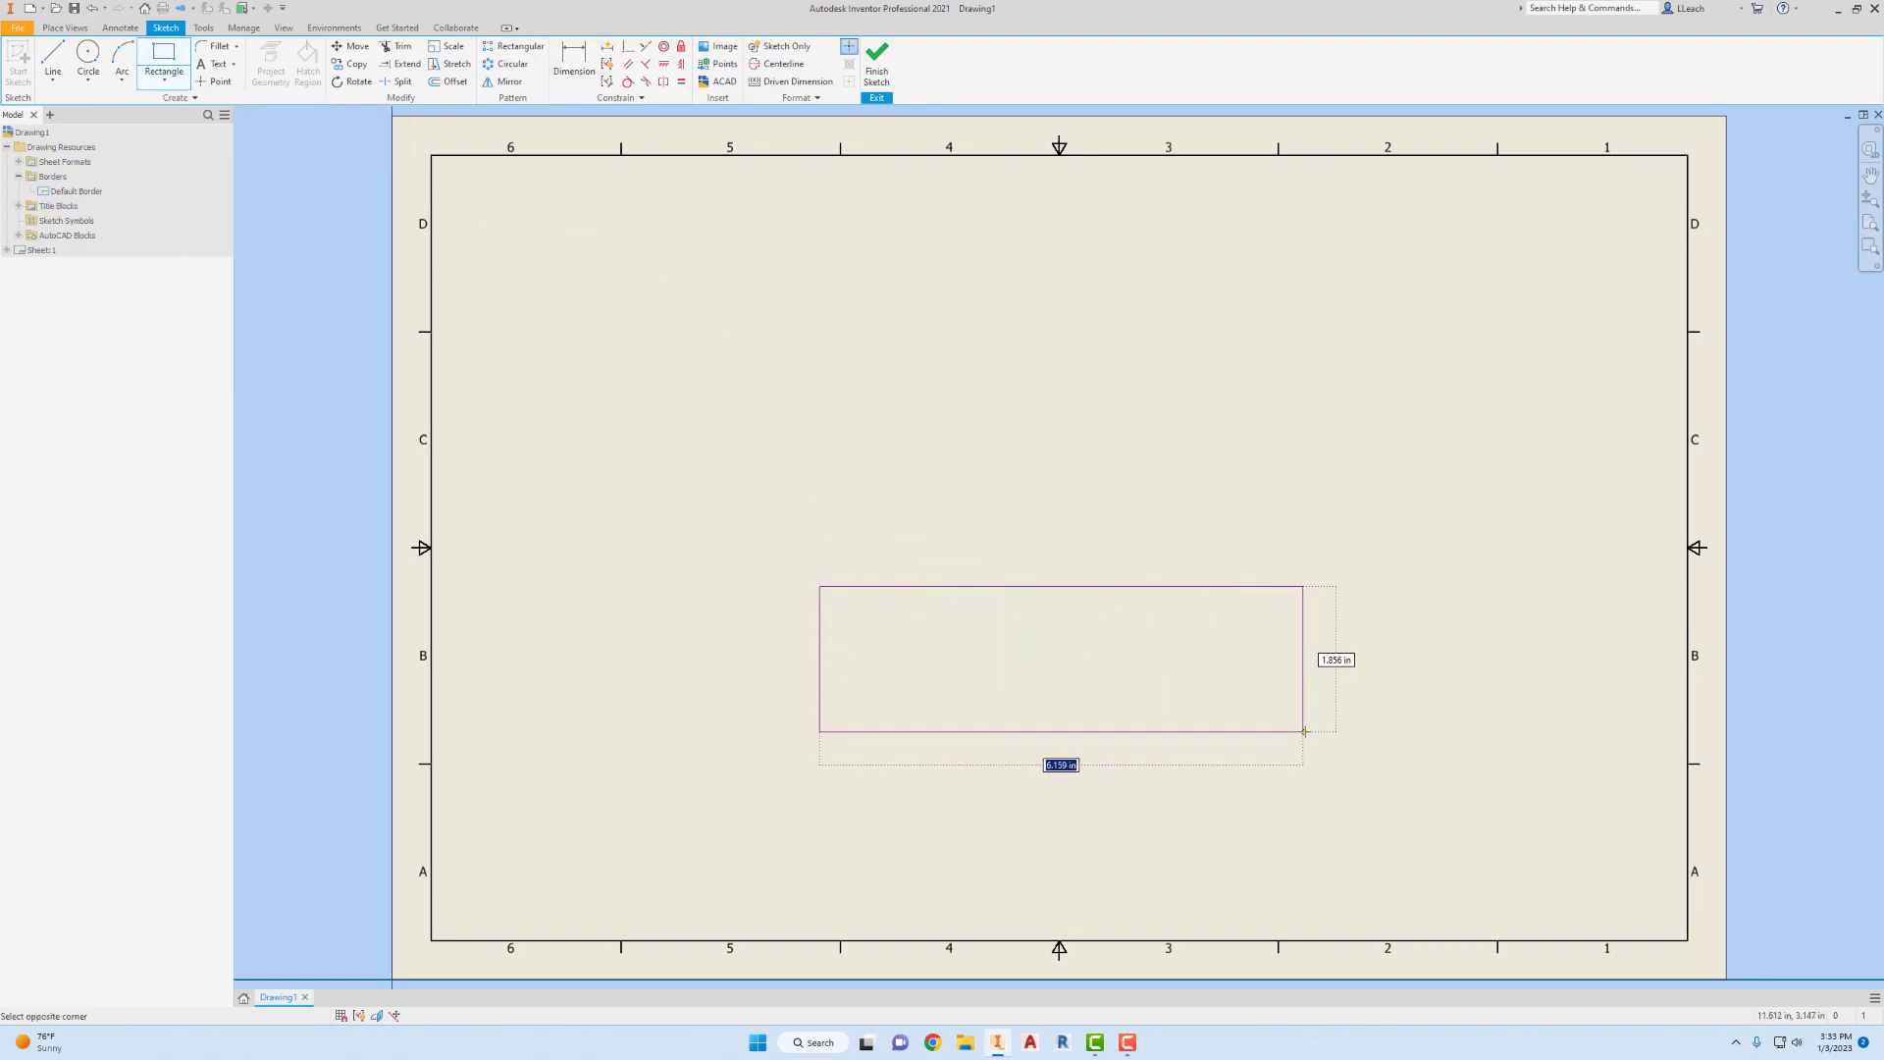
{"action": "type", "text": "9"}
{"action": "key", "text": "Tab"}
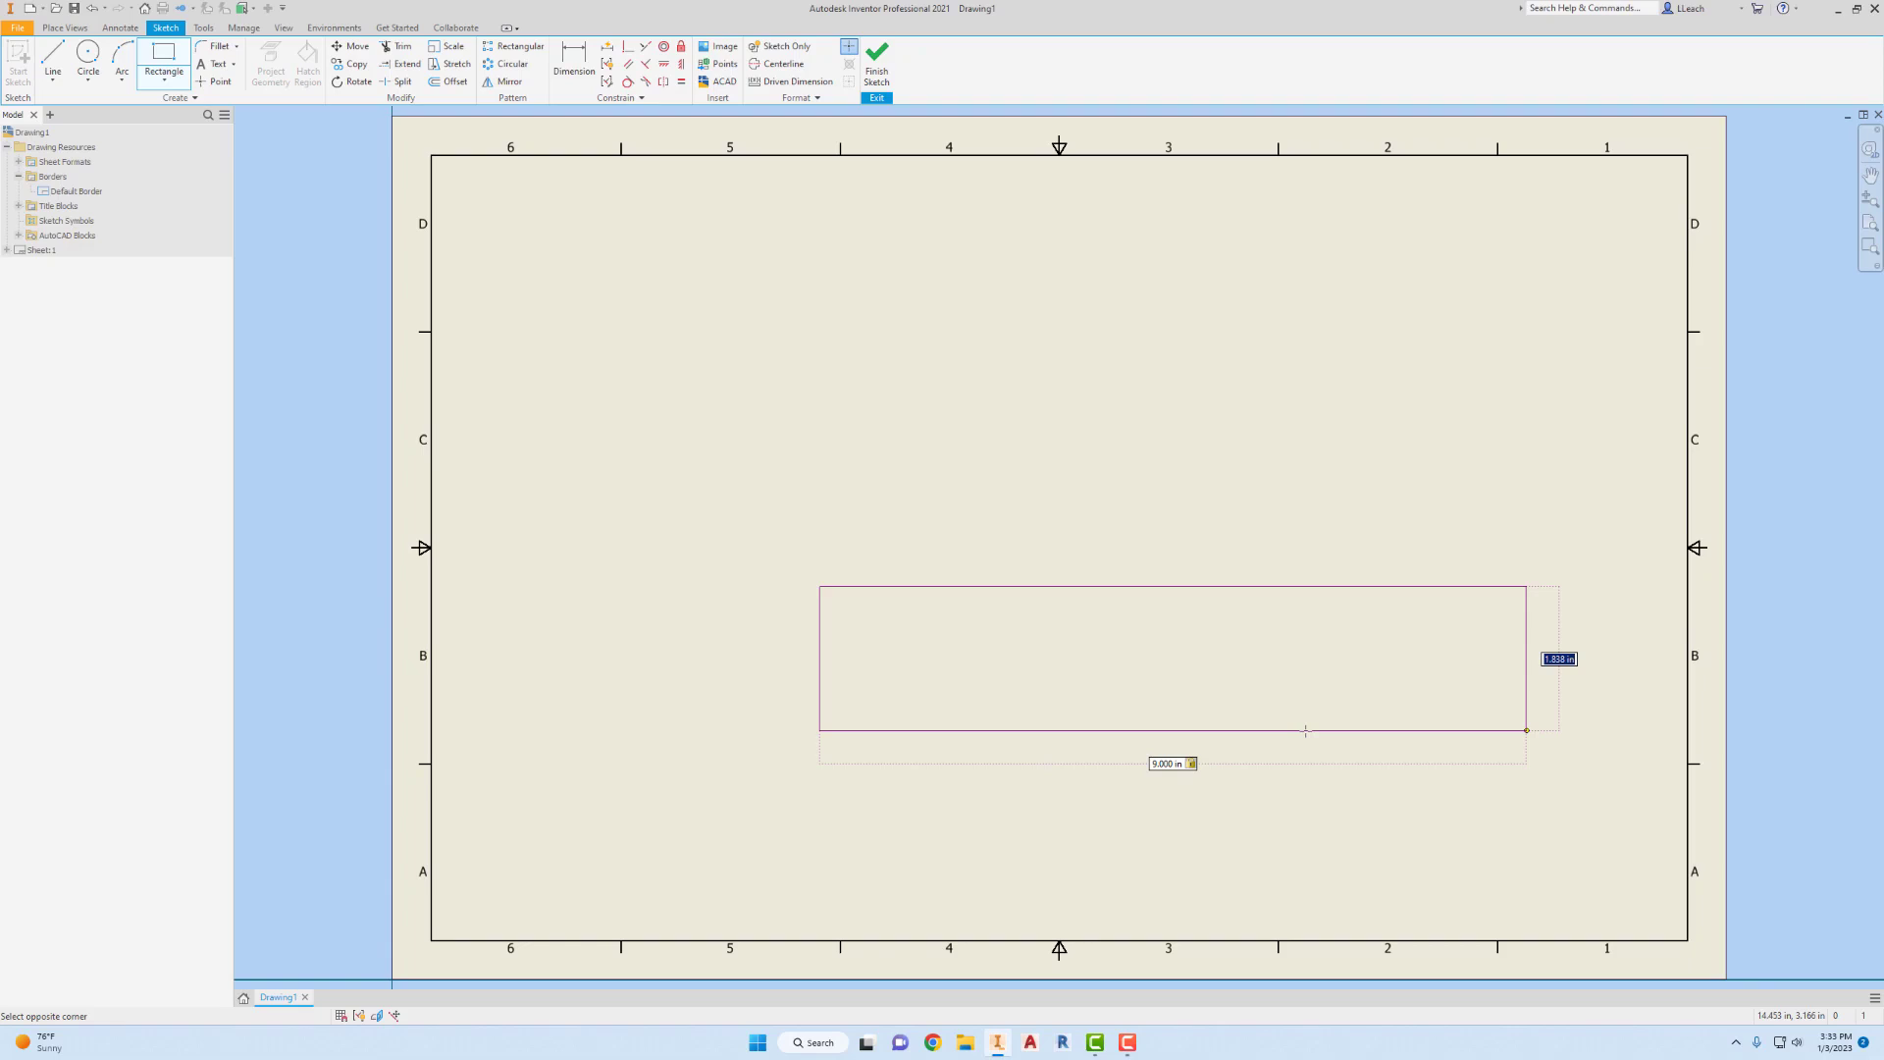
{"action": "type", "text": "2"}
{"action": "key", "text": "Tab"}
{"action": "key", "text": "Return"}
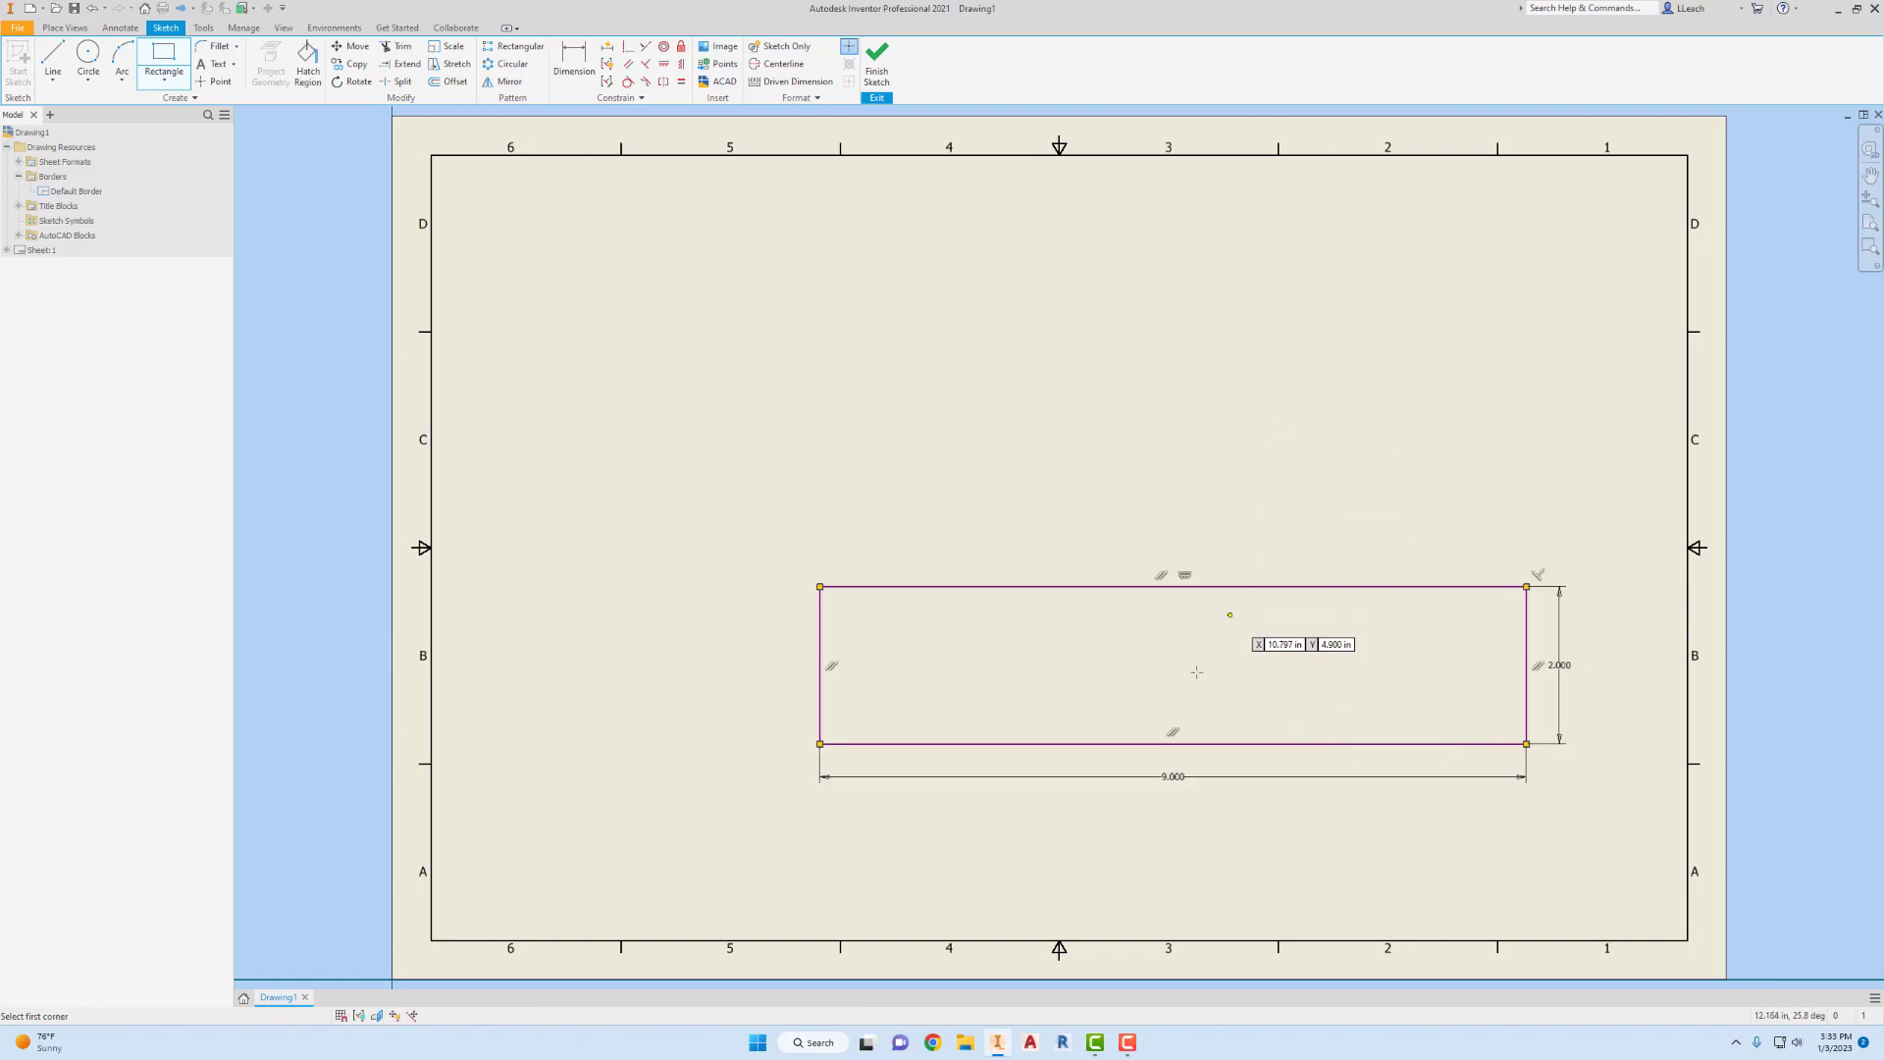
{"action": "key", "text": "Escape"}
{"action": "left_click_drag", "start_coordinate": [1173, 777], "coordinate": [1175, 826]}
{"action": "left_click_drag", "start_coordinate": [1559, 665], "coordinate": [1601, 655]}
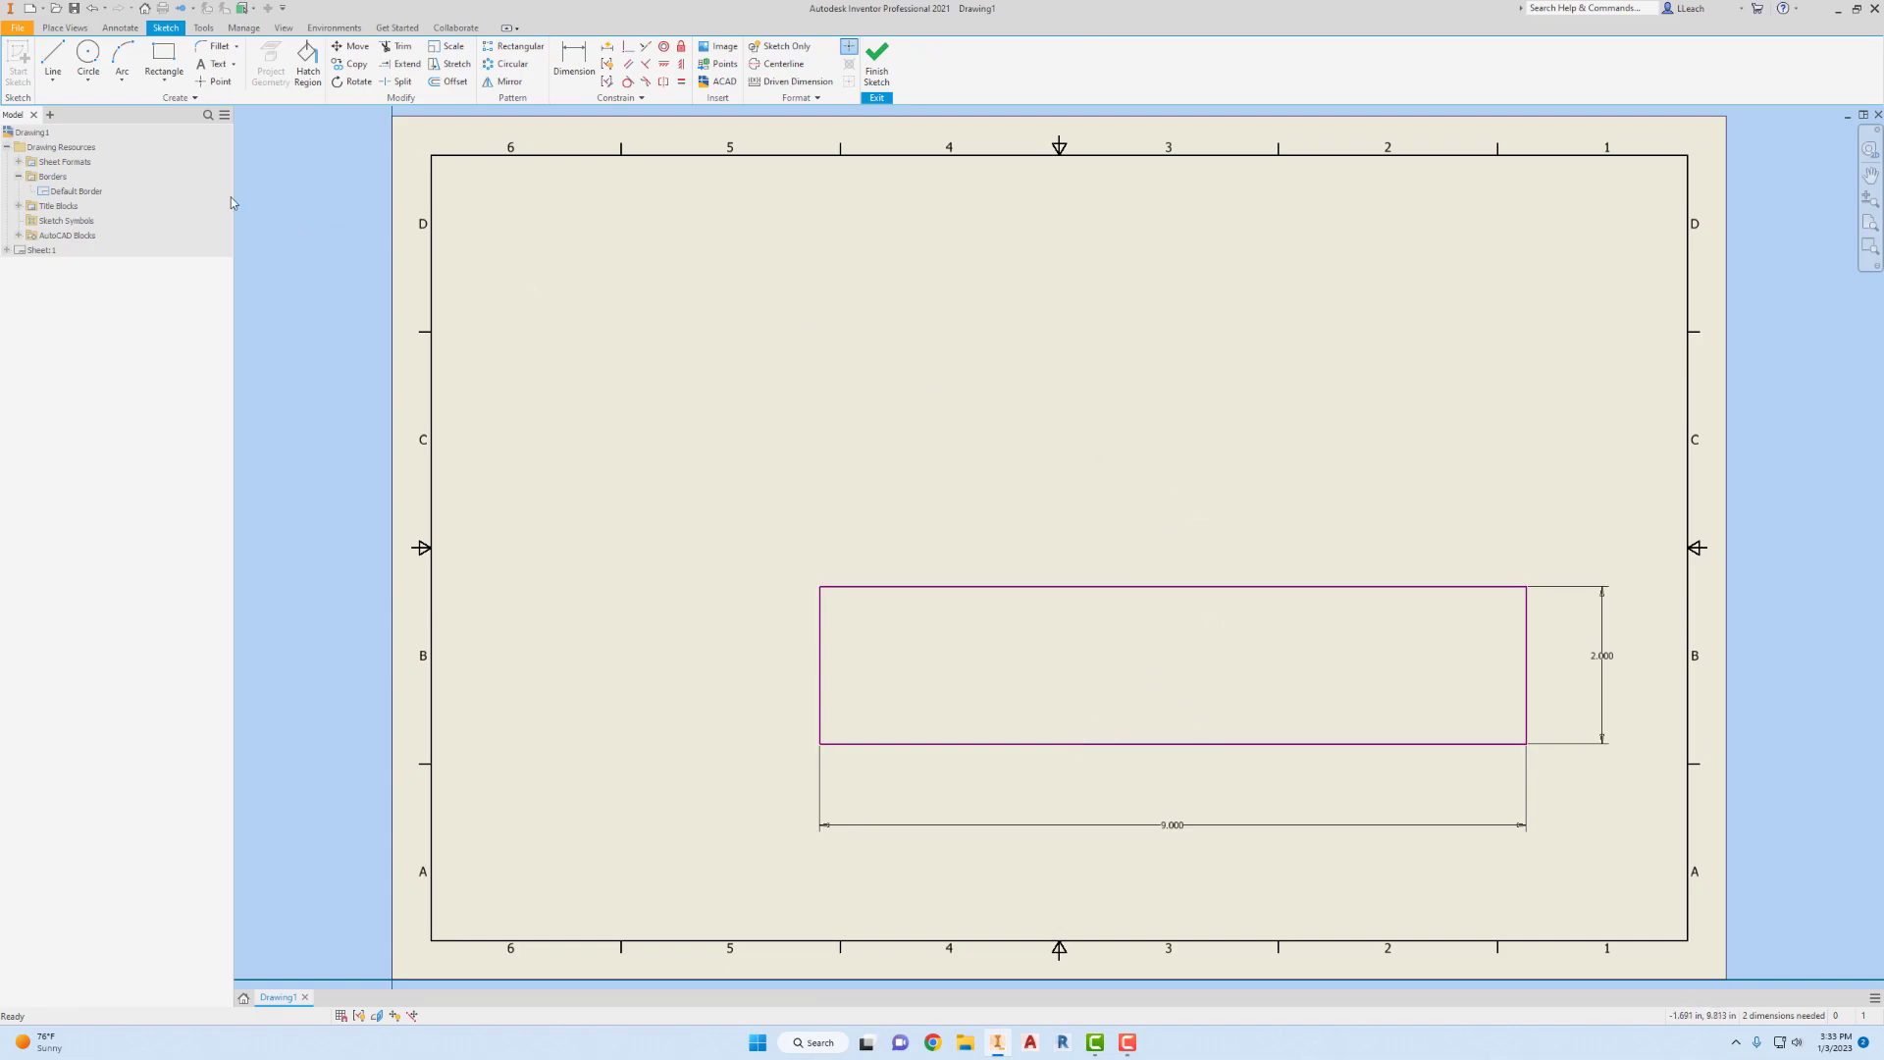
- Draw two vertical lines across the rectangle's full height, about 1.7 in and 5.6 in from its left edge
{"action": "left_click", "coordinate": [54, 58]}
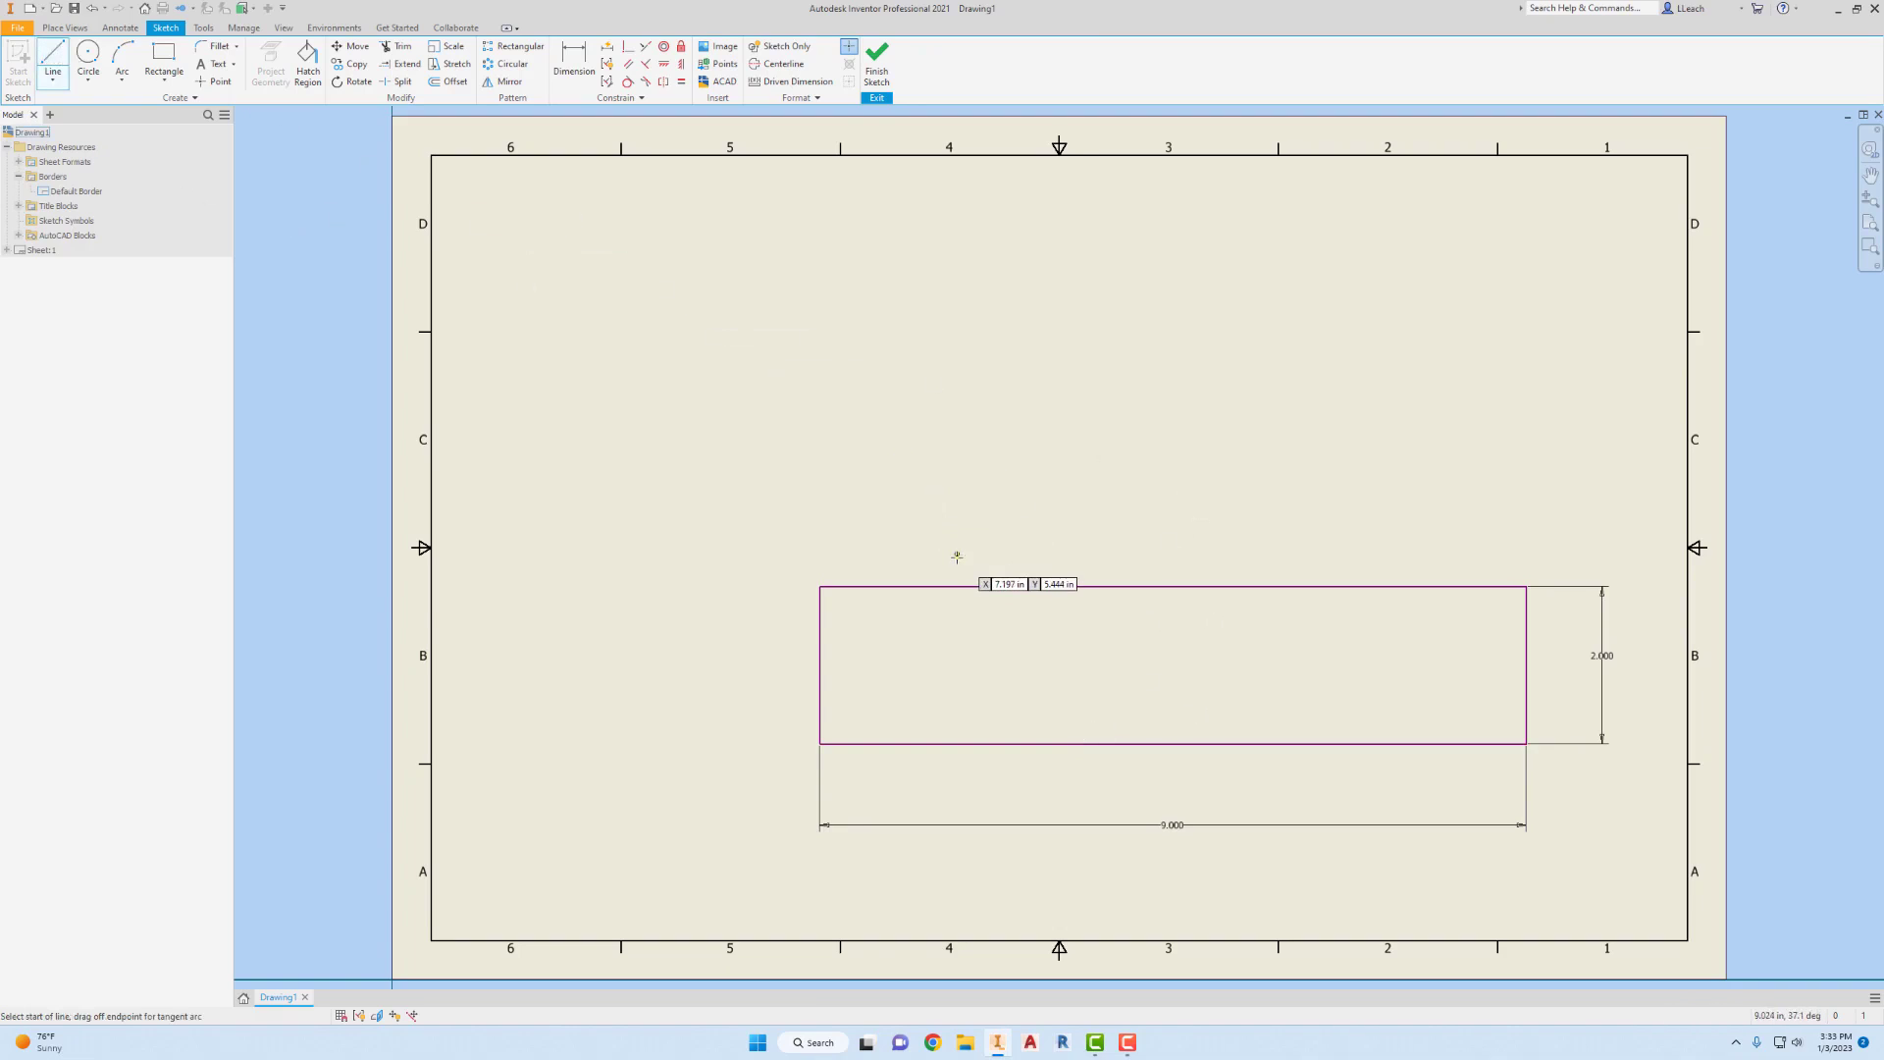
{"action": "left_click", "coordinate": [954, 586]}
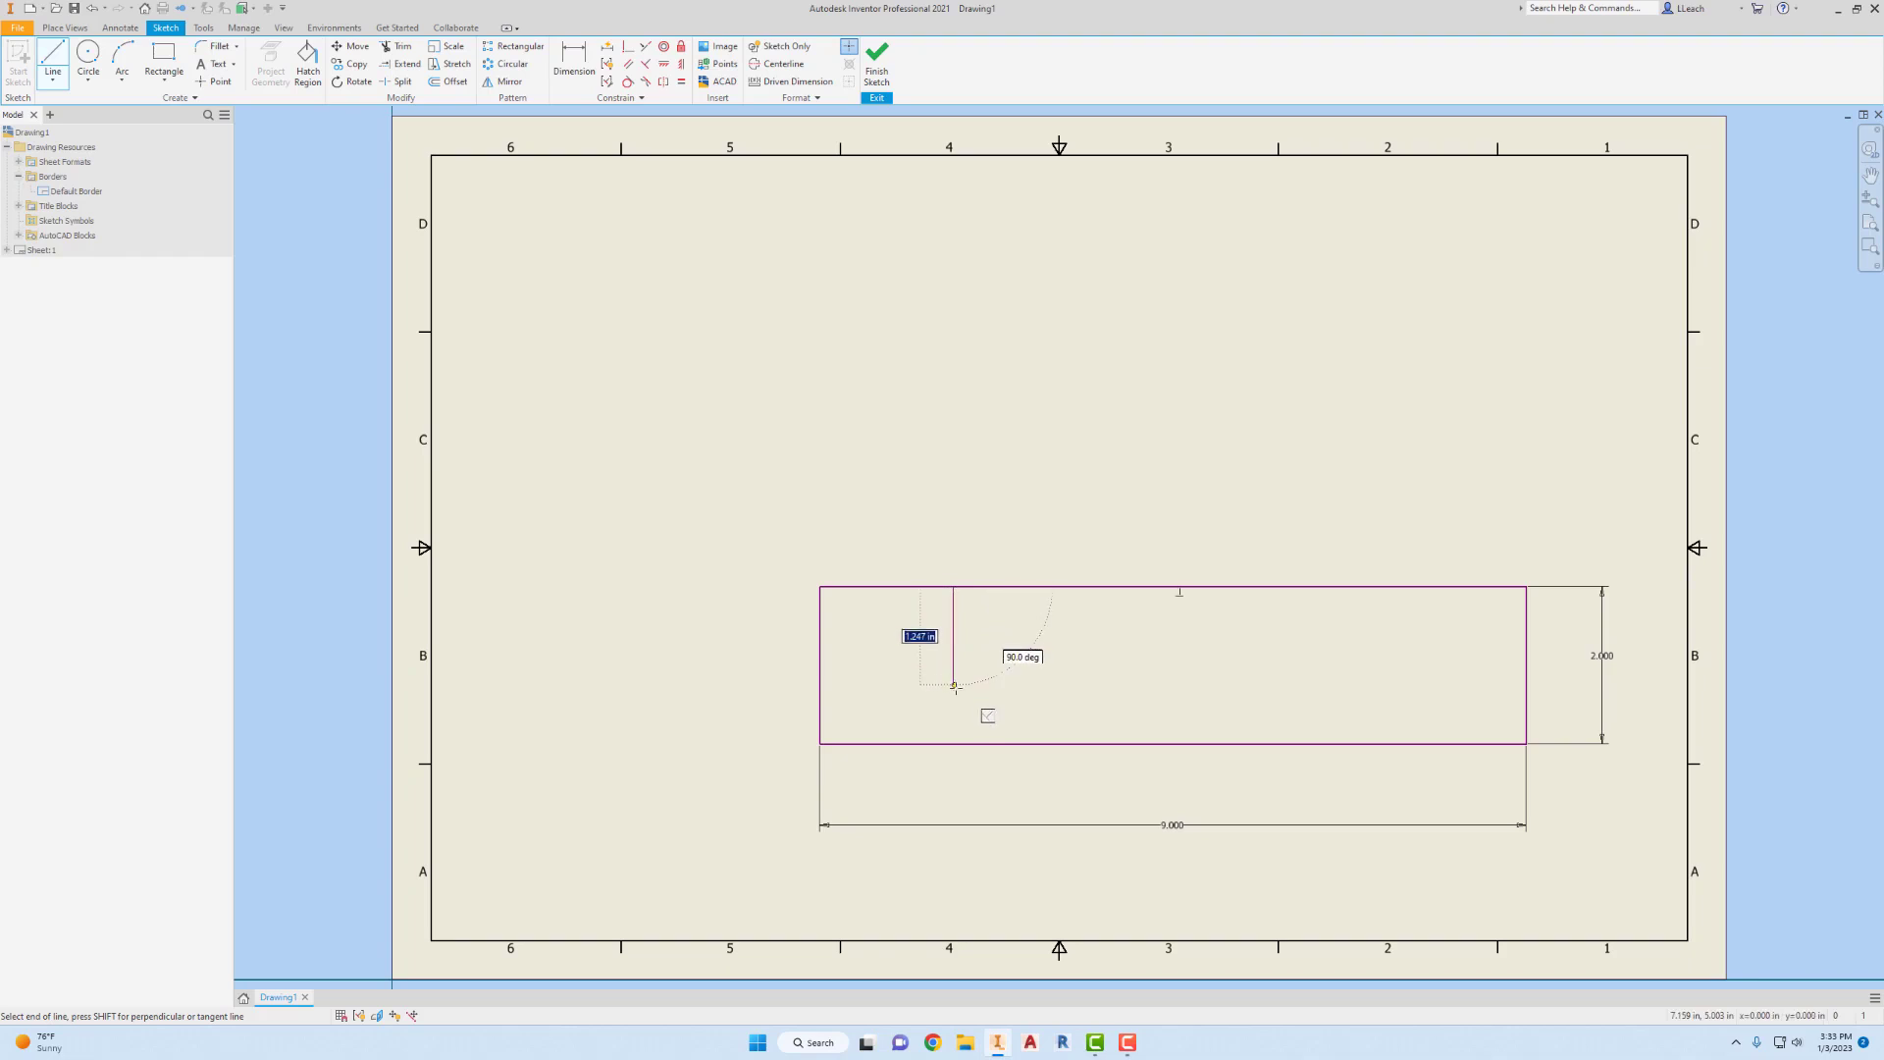
{"action": "double_click", "coordinate": [952, 743]}
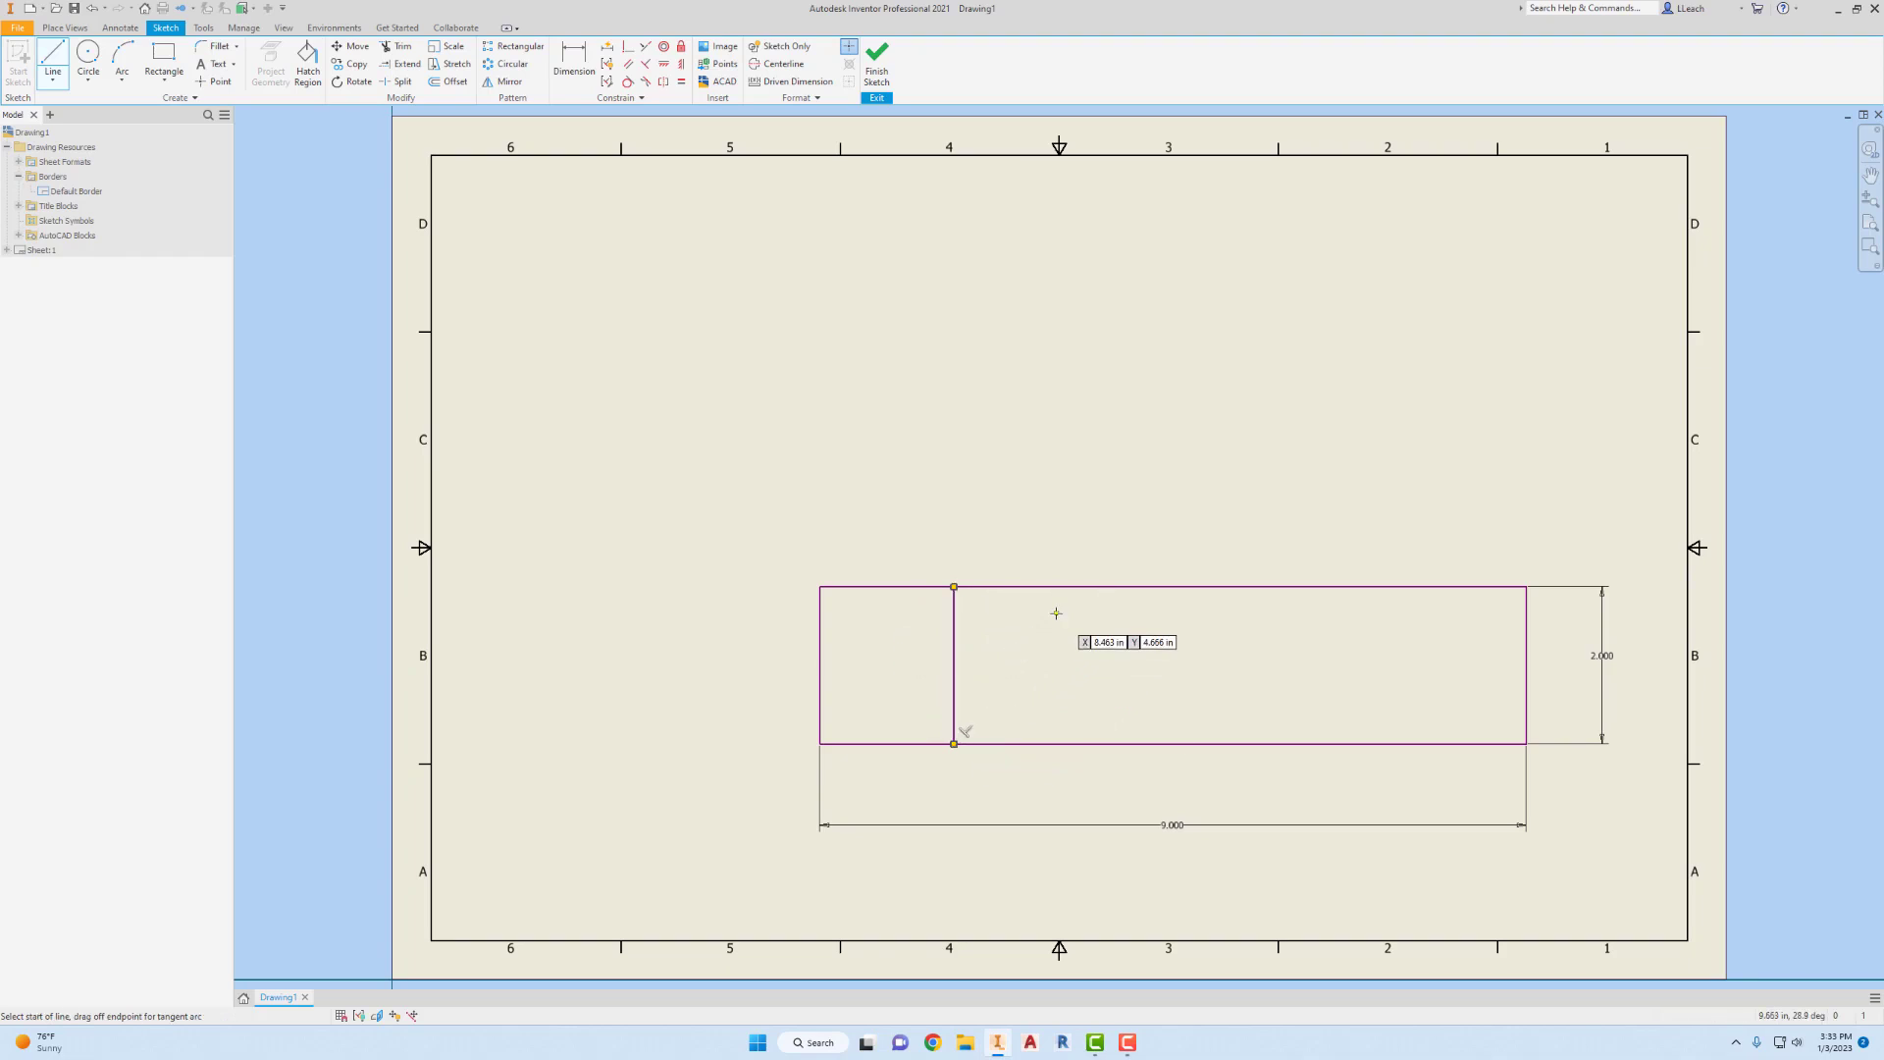
{"action": "left_click", "coordinate": [1261, 587]}
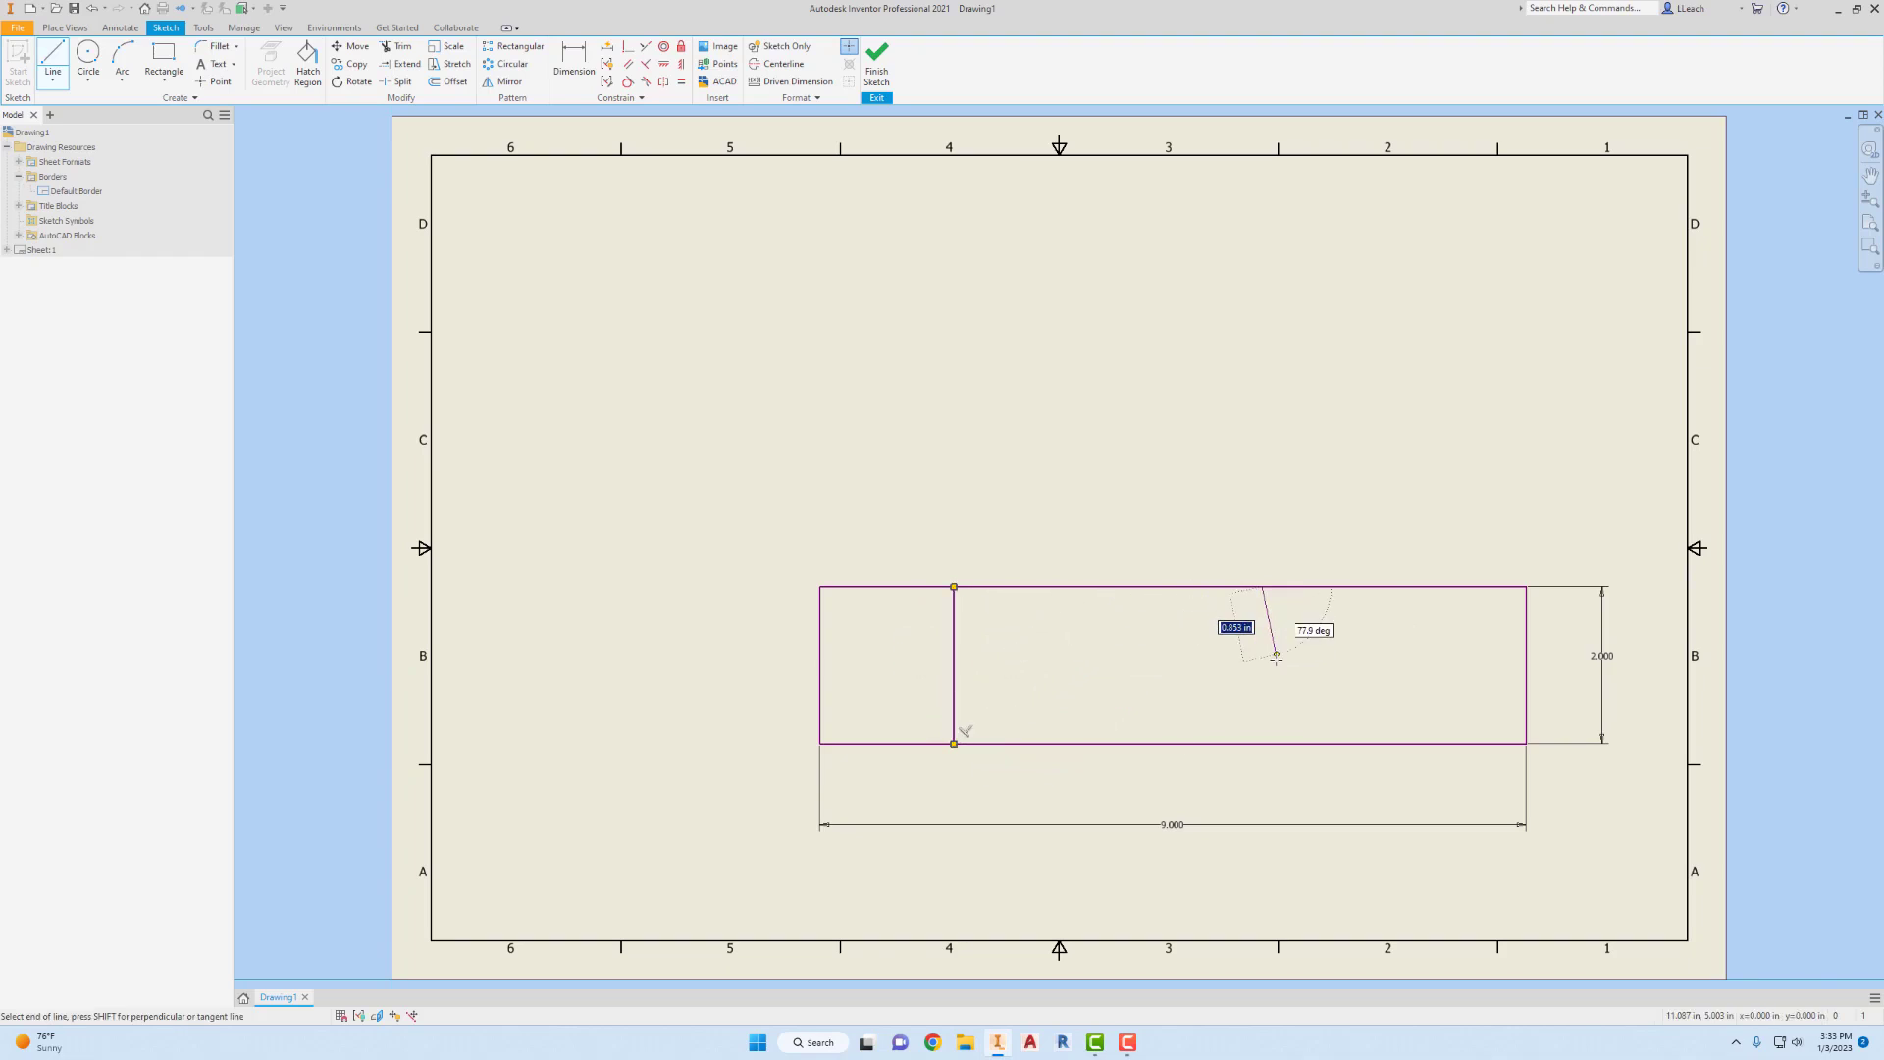
{"action": "double_click", "coordinate": [1262, 743]}
{"action": "key", "text": "Escape"}
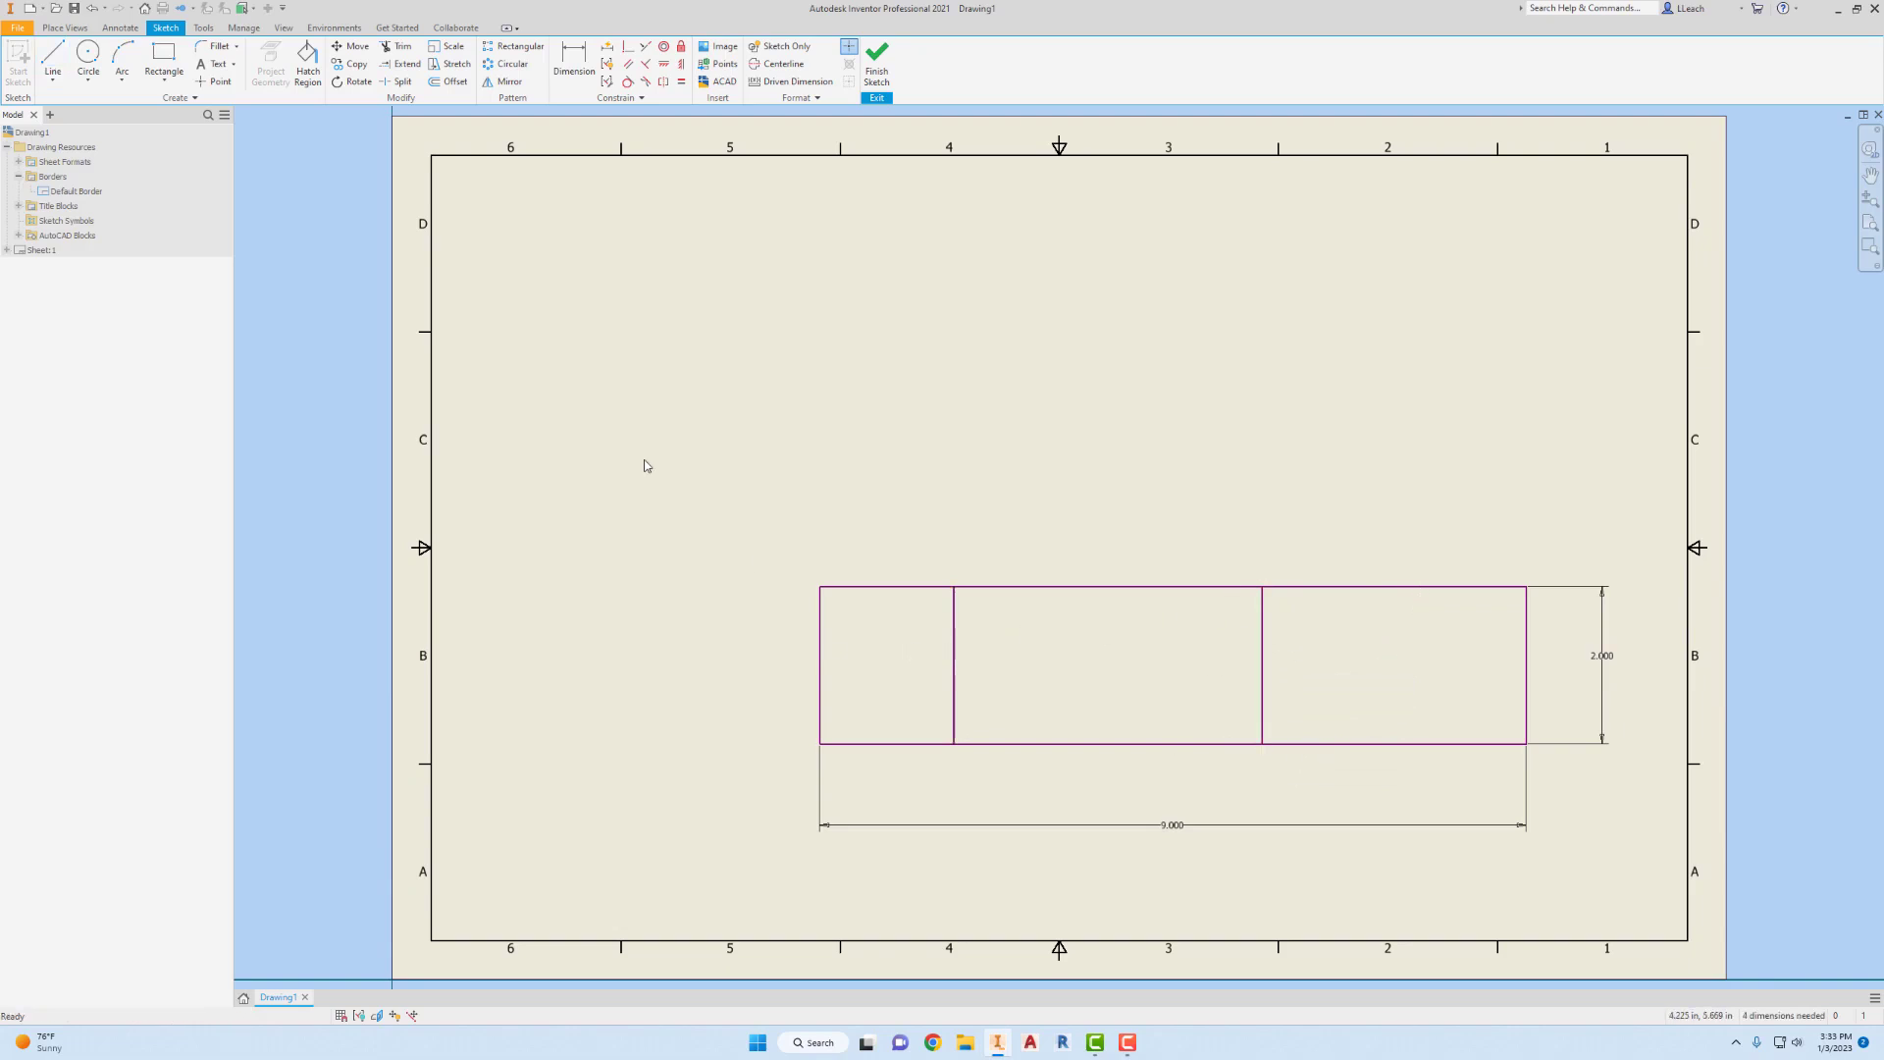
{"action": "left_click", "coordinate": [53, 61]}
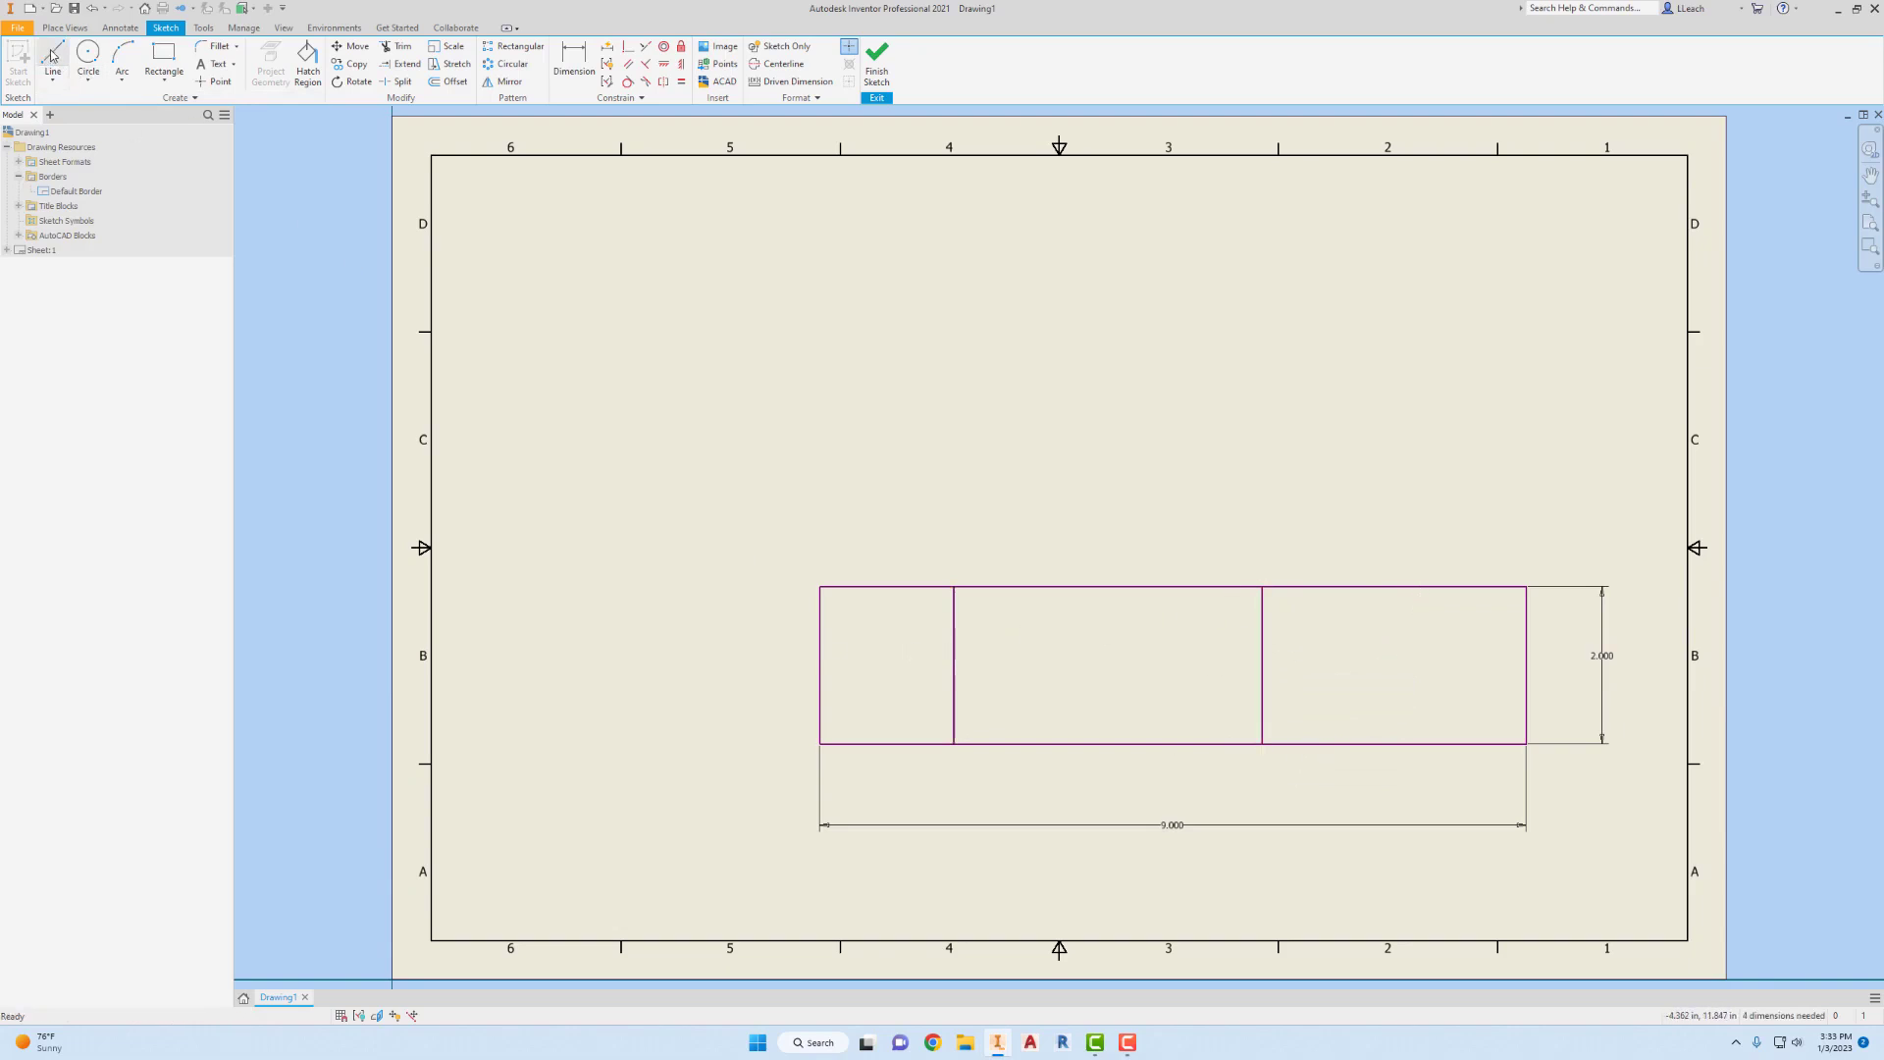
{"action": "left_click", "coordinate": [820, 639]}
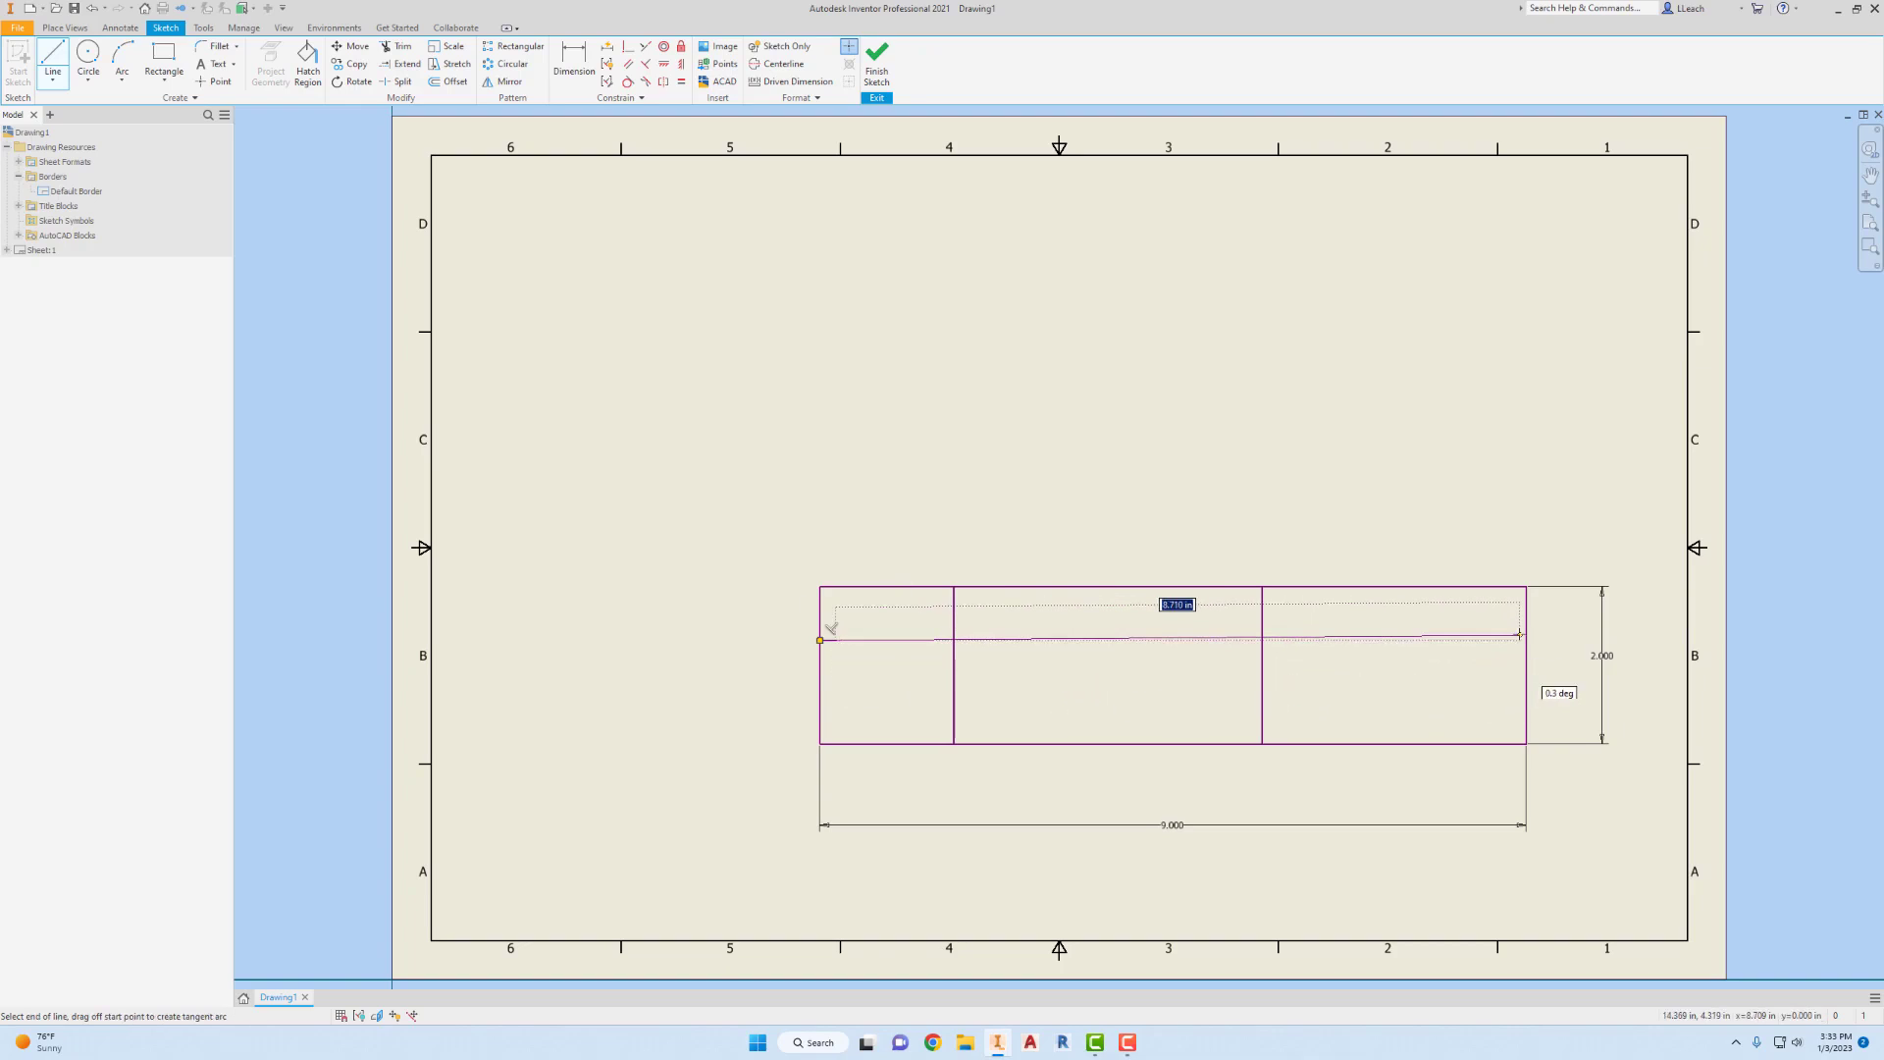
{"action": "key", "text": "Escape"}
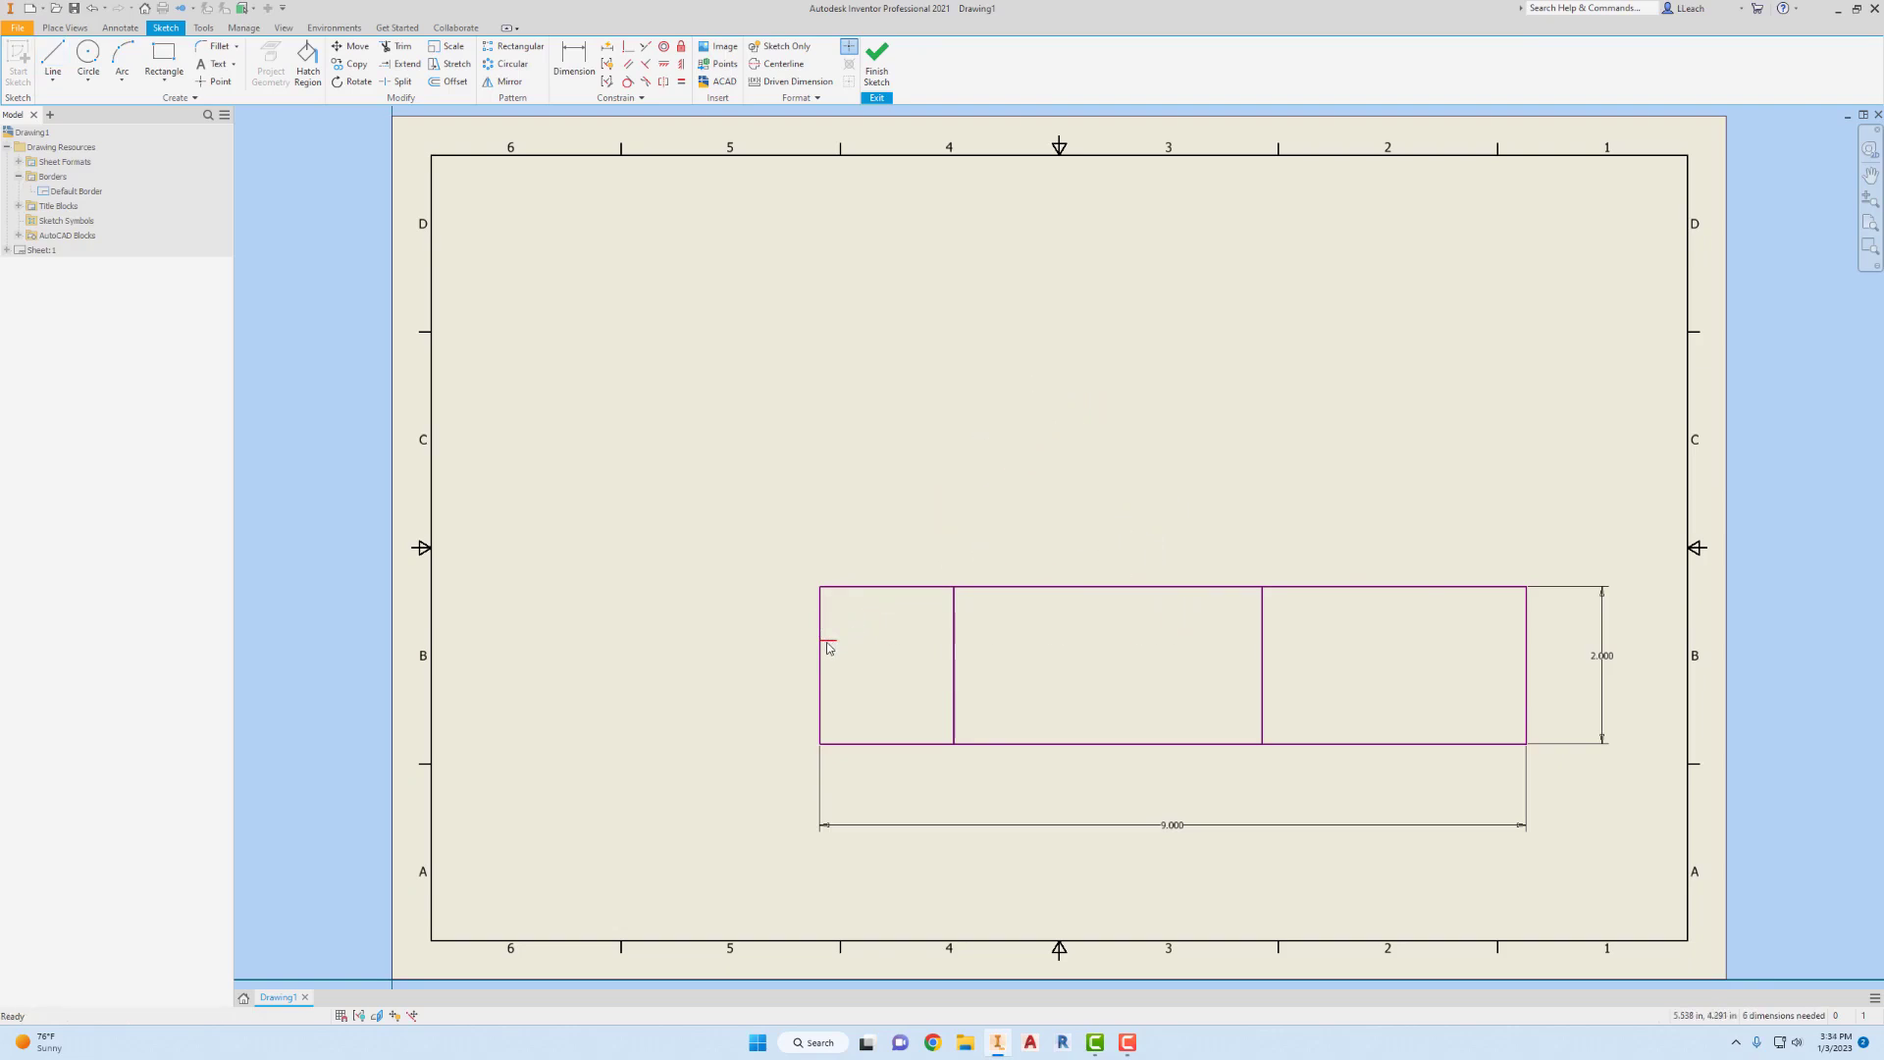
- Draw two horizontal lines across the rectangle's full width, about 0.66 in below its top edge and 0.59 in above its bottom edge
{"action": "left_click", "coordinate": [58, 77]}
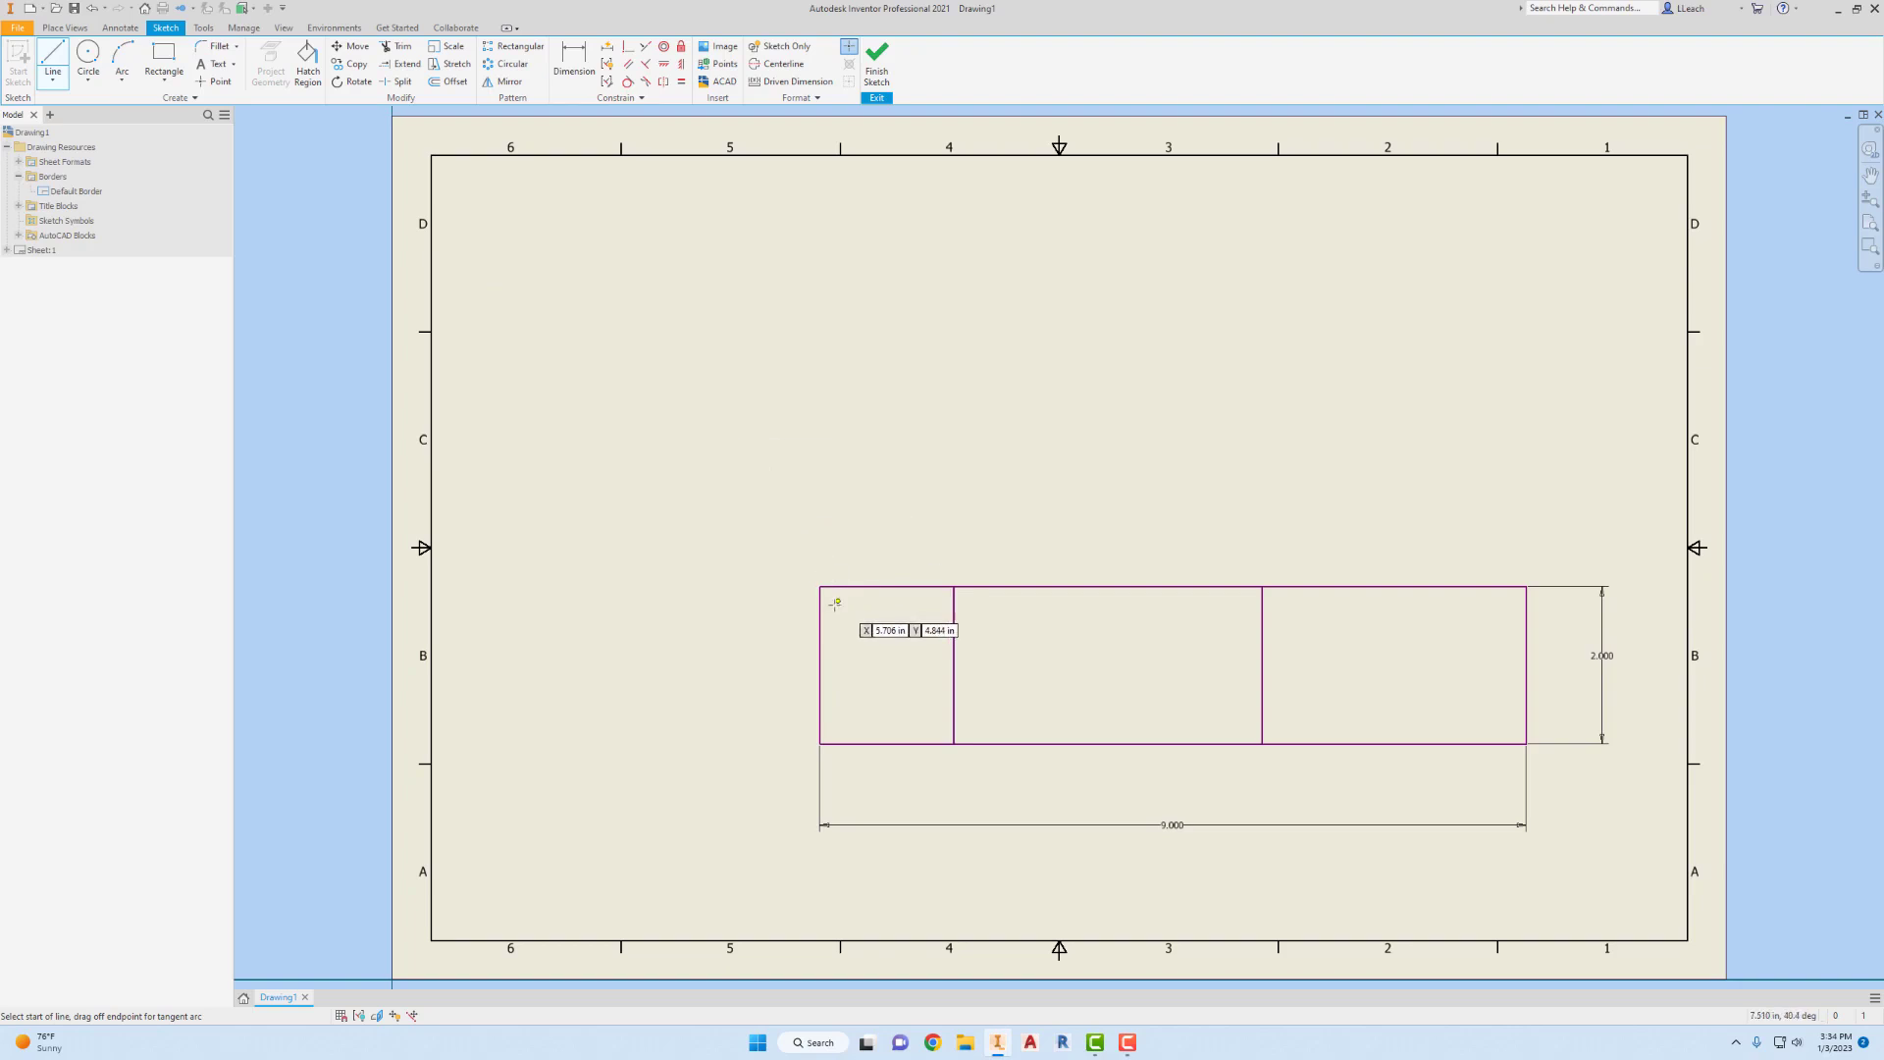
{"action": "left_click", "coordinate": [819, 639]}
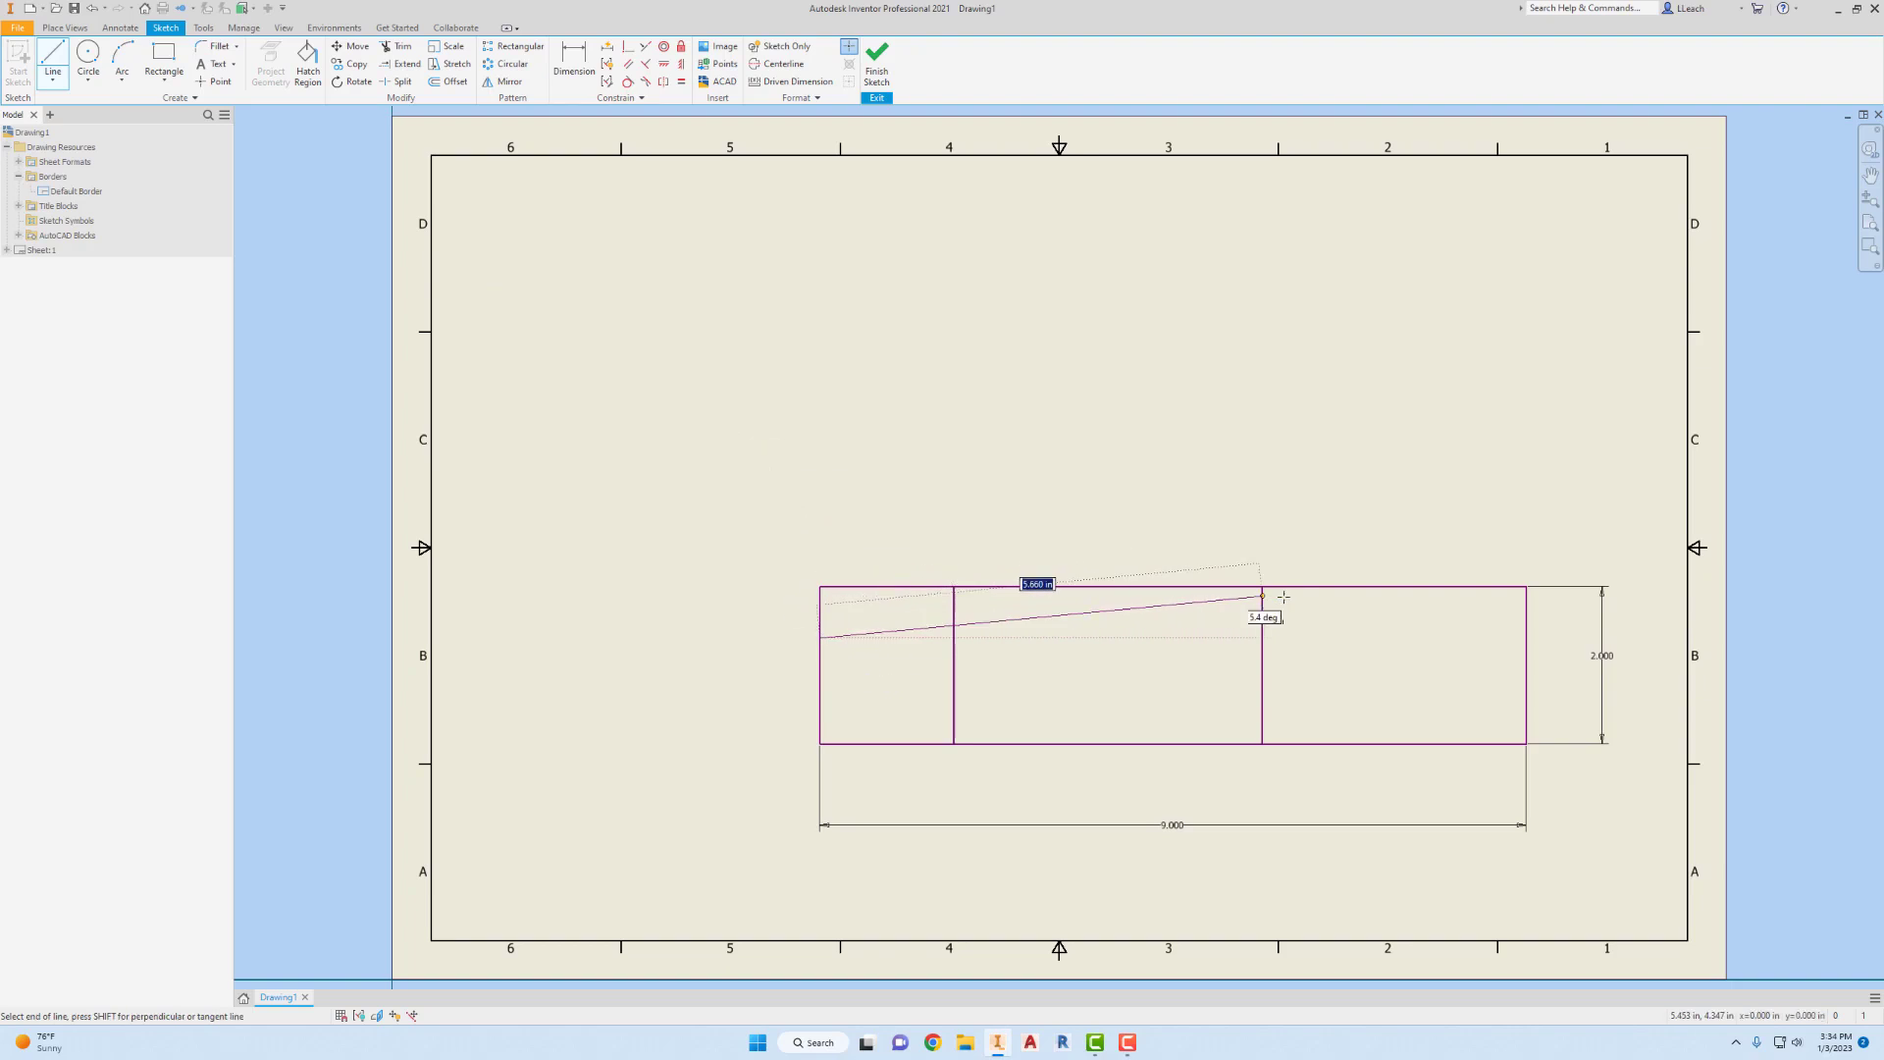
{"action": "double_click", "coordinate": [1525, 637]}
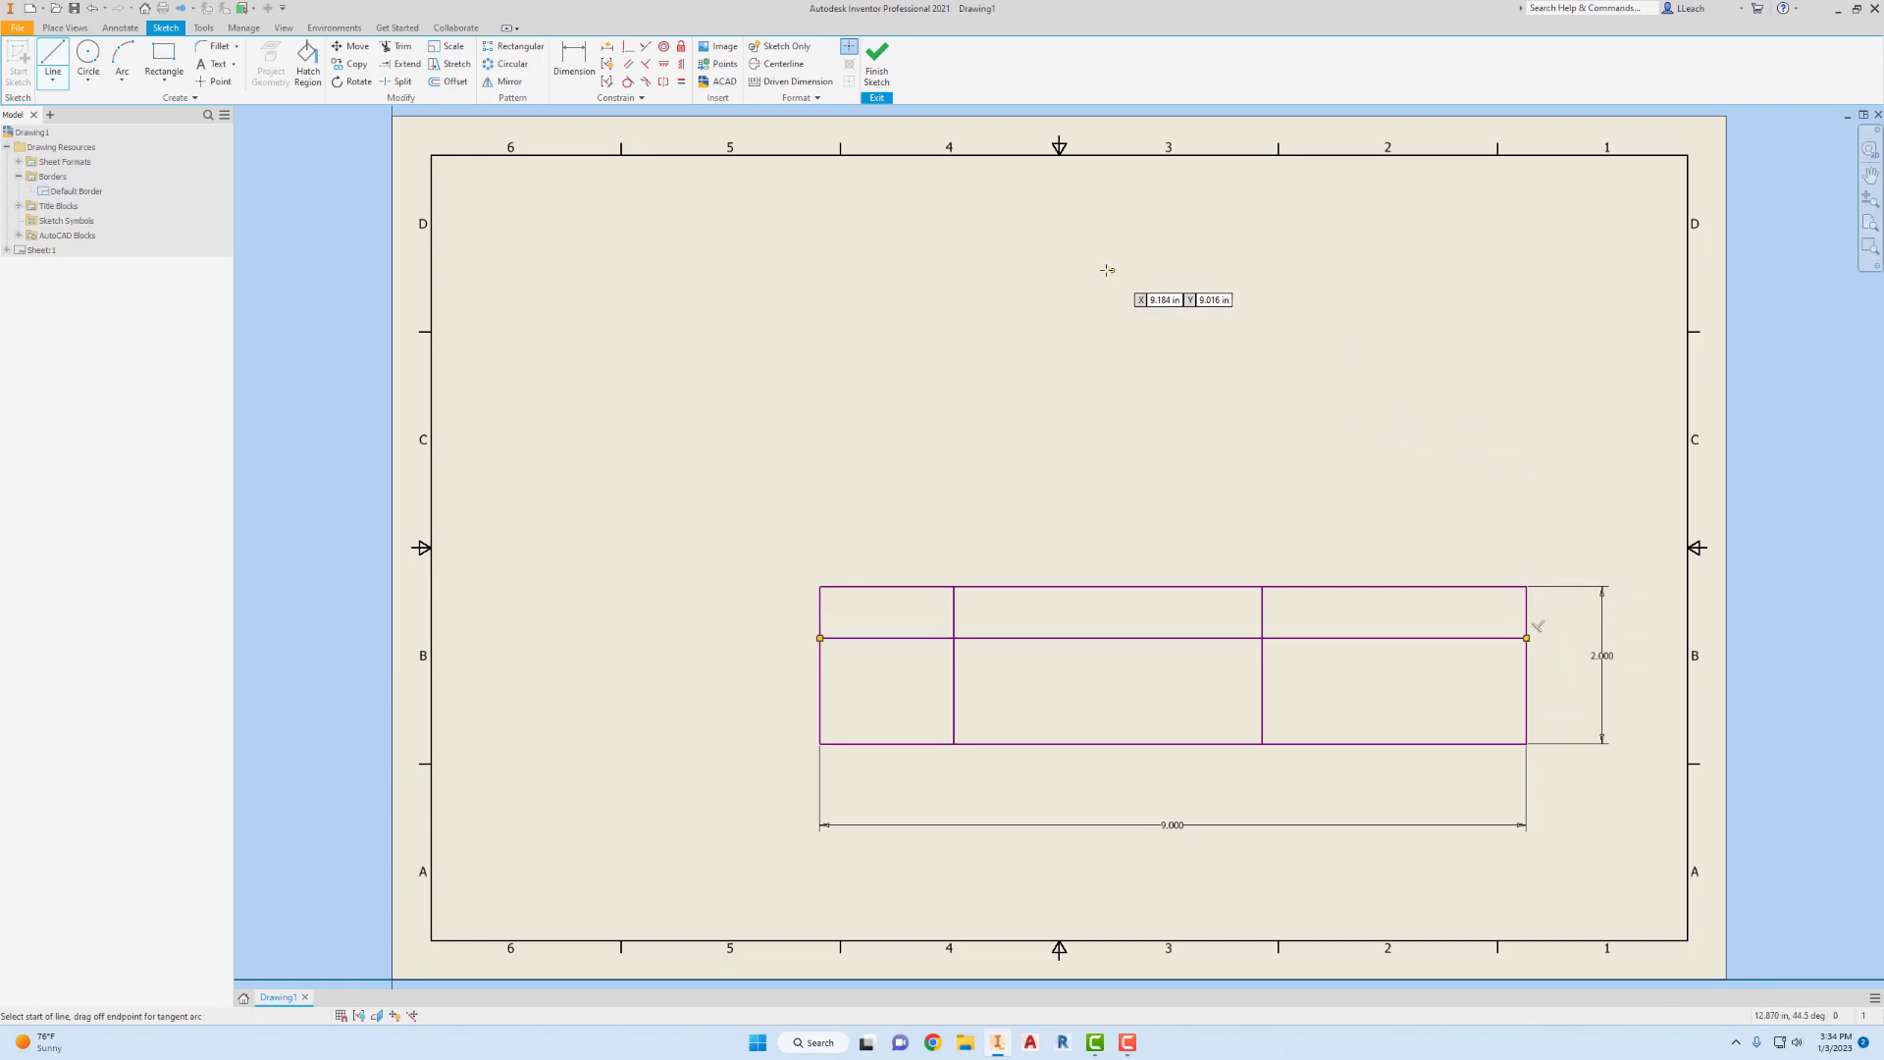
{"action": "left_click", "coordinate": [819, 697]}
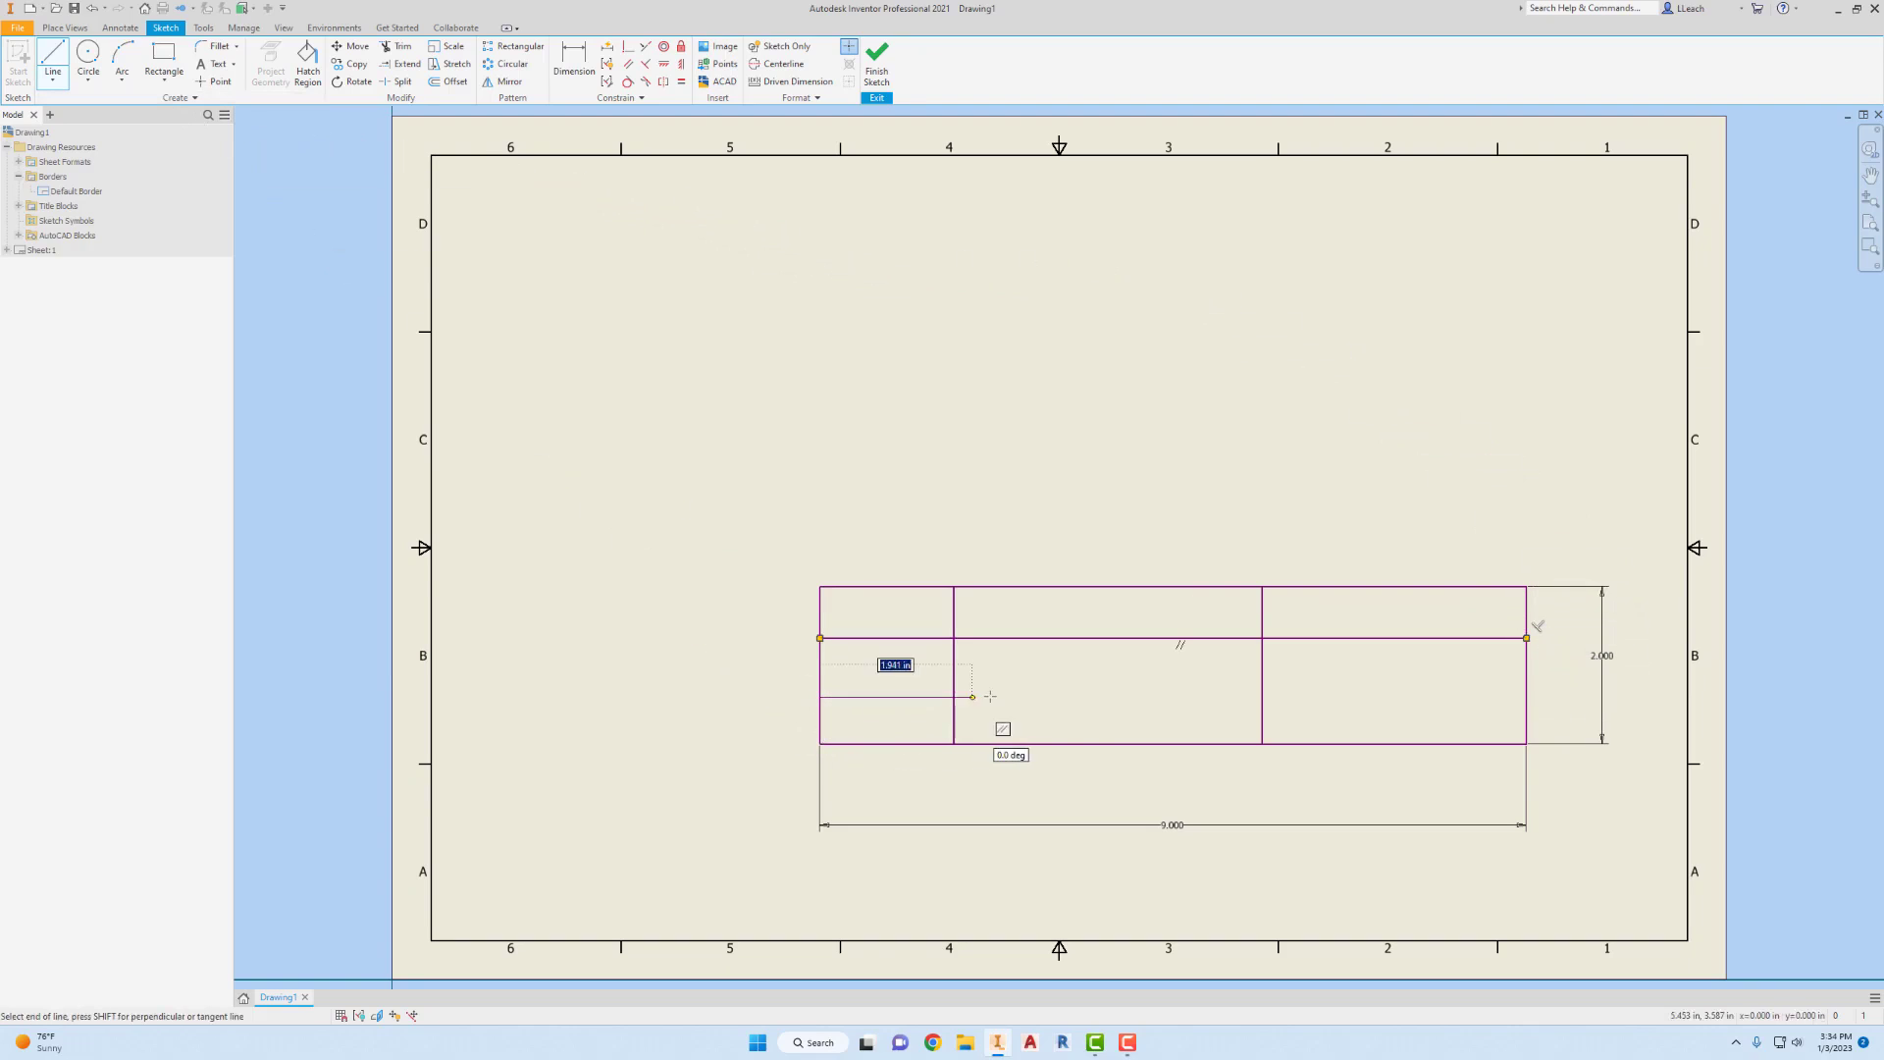
{"action": "left_click", "coordinate": [1526, 697]}
{"action": "key", "text": "Escape"}
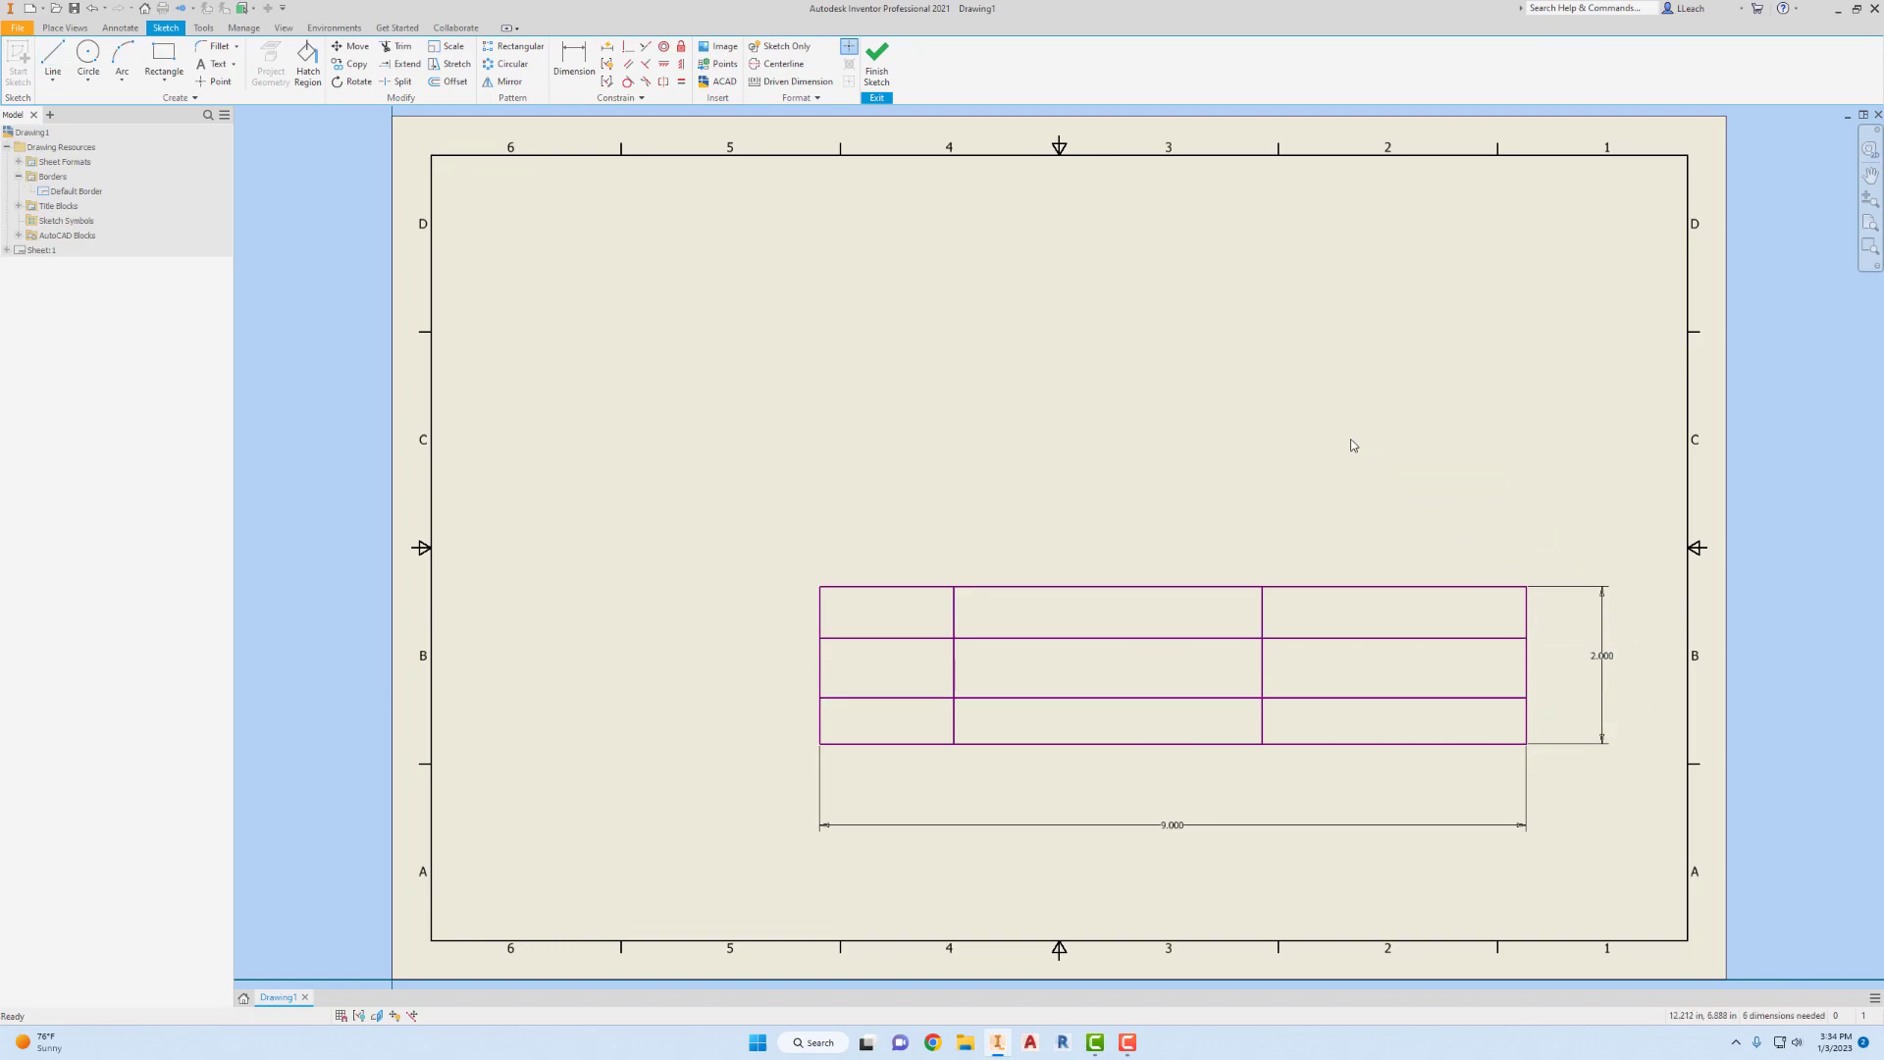
- Dimension the top row's height as one third of the overall 2 in height, using the formula d1/3
{"action": "left_click", "coordinate": [562, 70]}
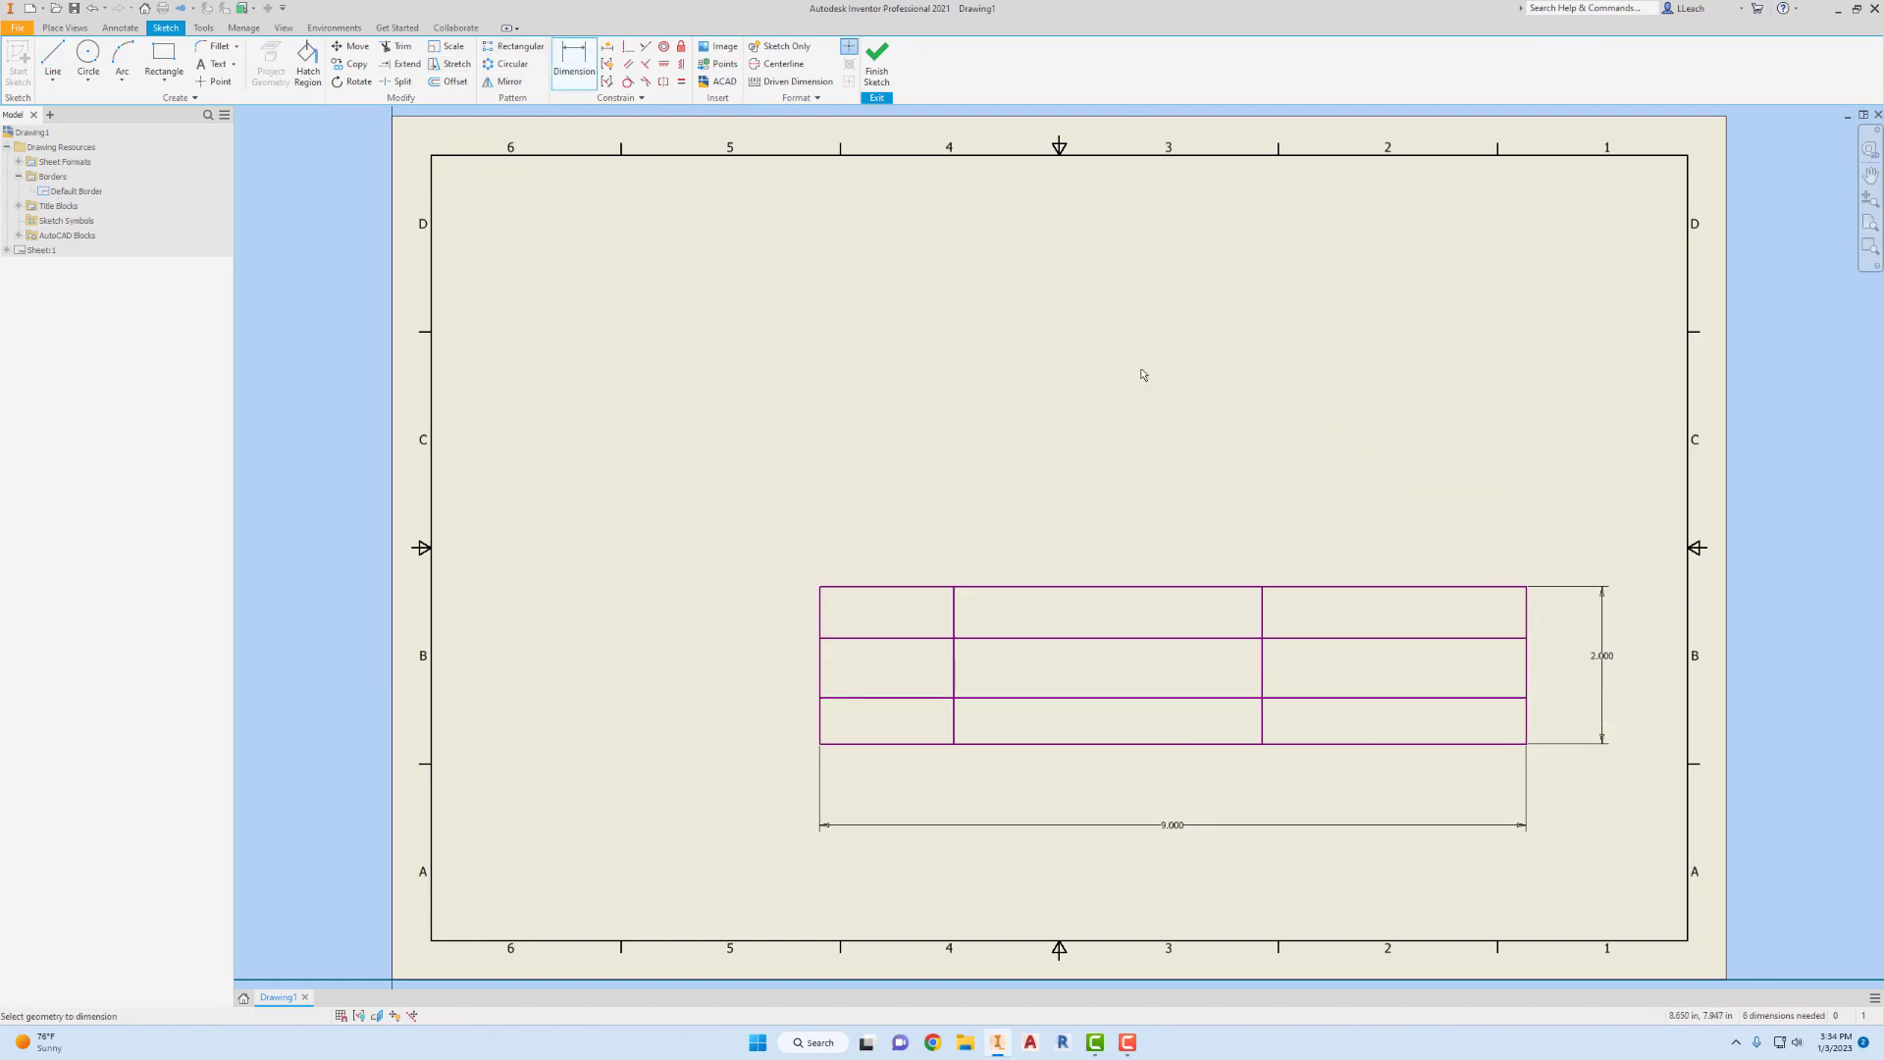
{"action": "left_click", "coordinate": [1437, 589]}
{"action": "left_click", "coordinate": [1446, 638]}
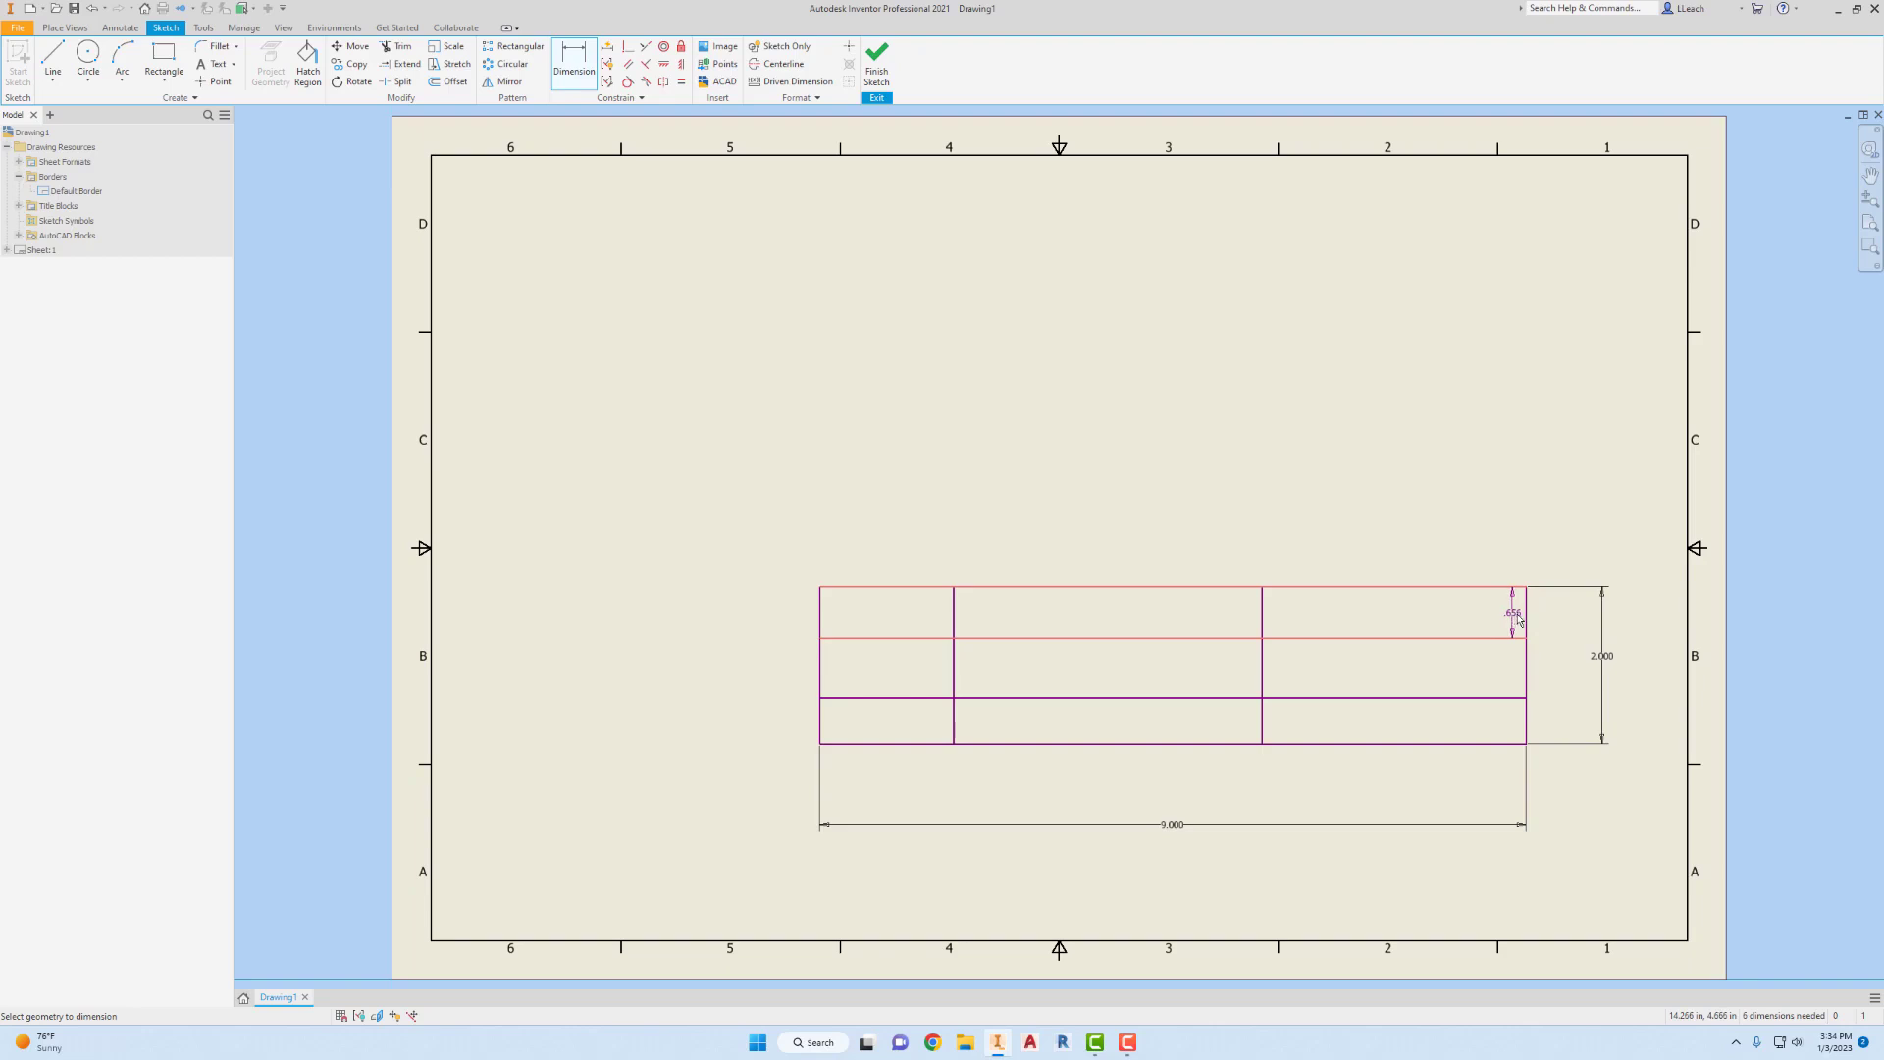
{"action": "left_click", "coordinate": [1566, 616]}
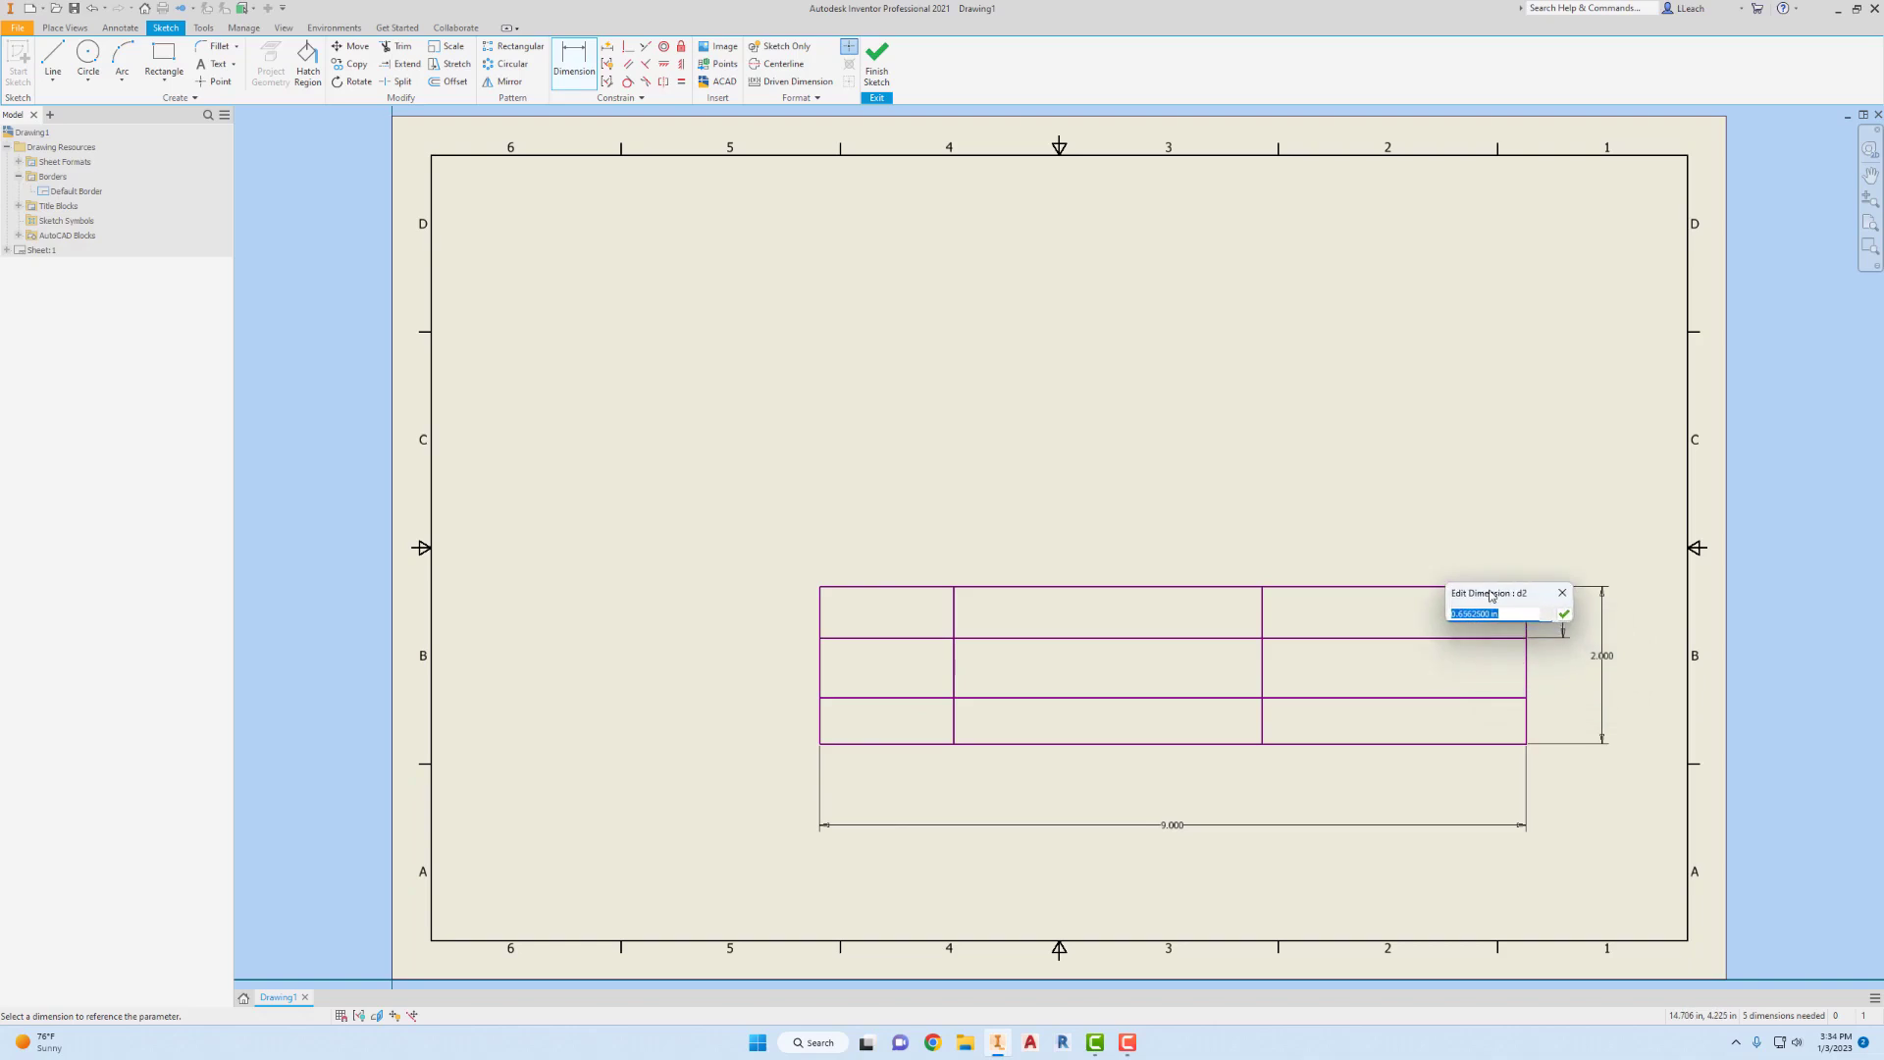
{"action": "left_click", "coordinate": [1604, 660]}
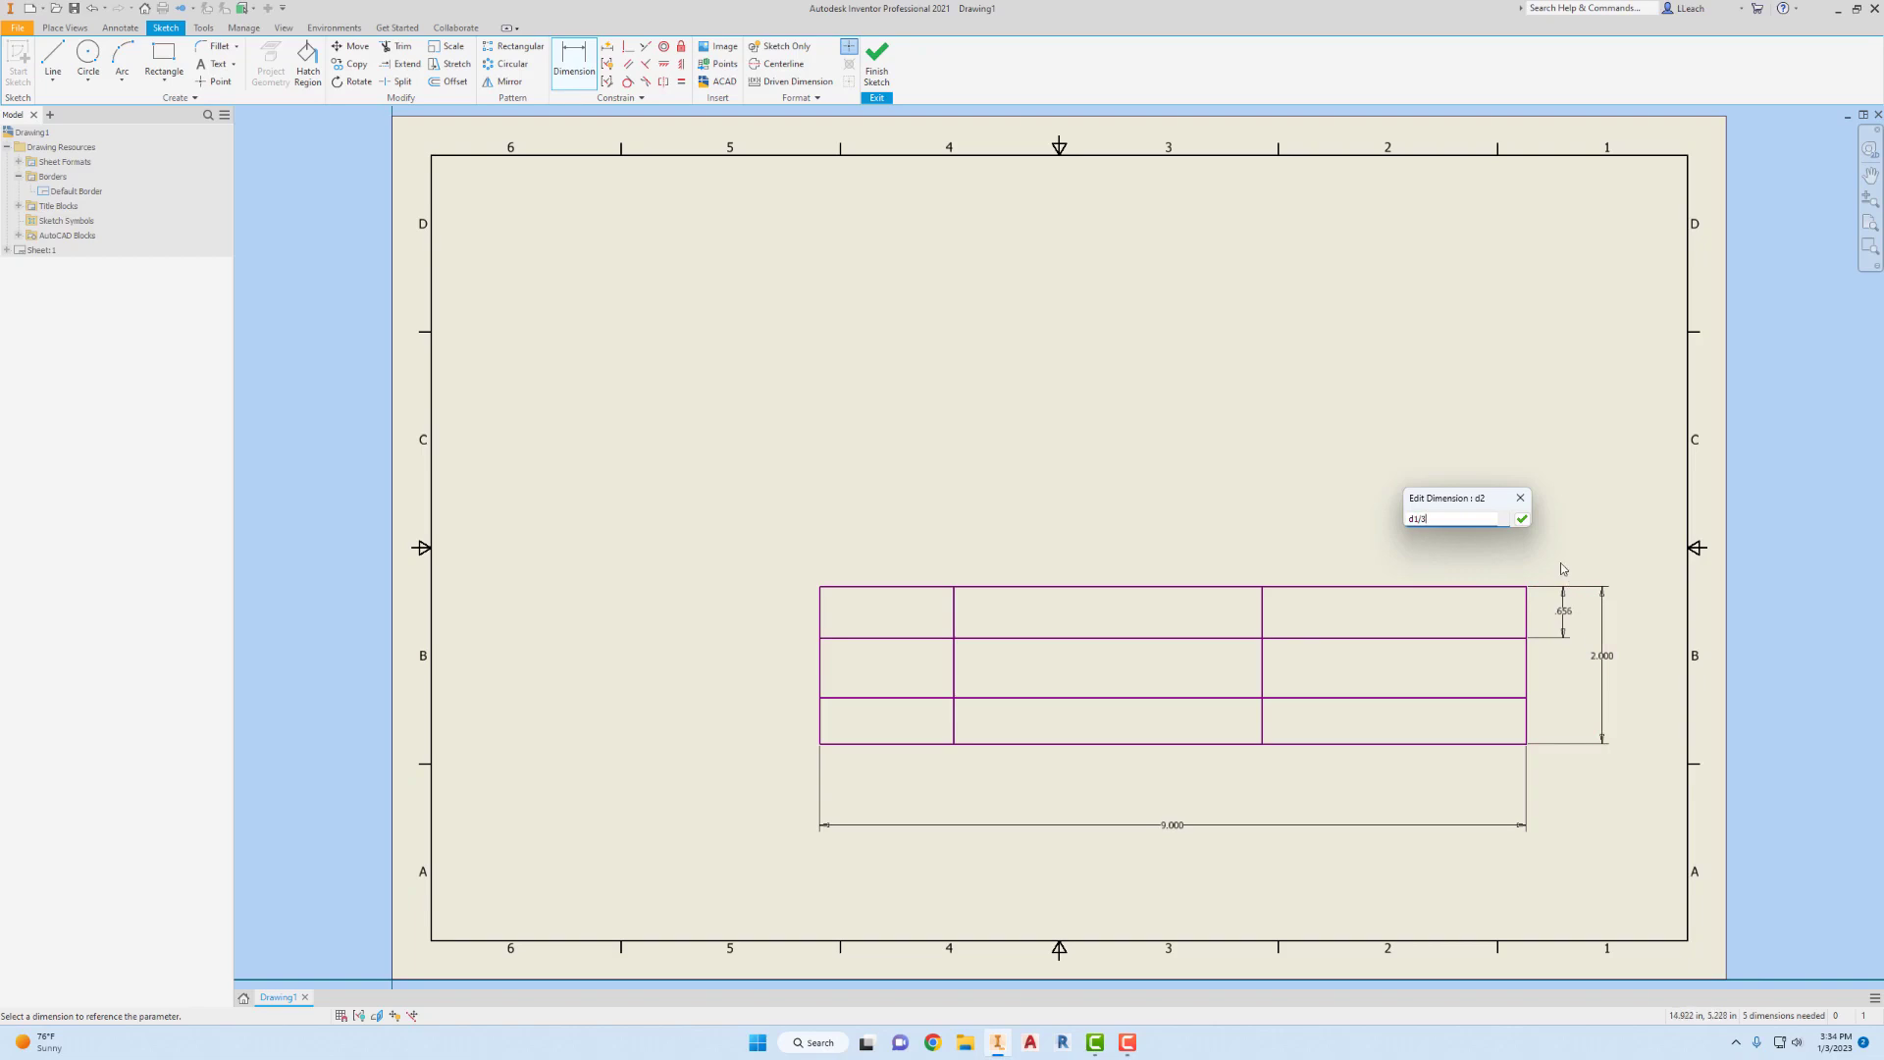
{"action": "left_click", "coordinate": [1523, 520]}
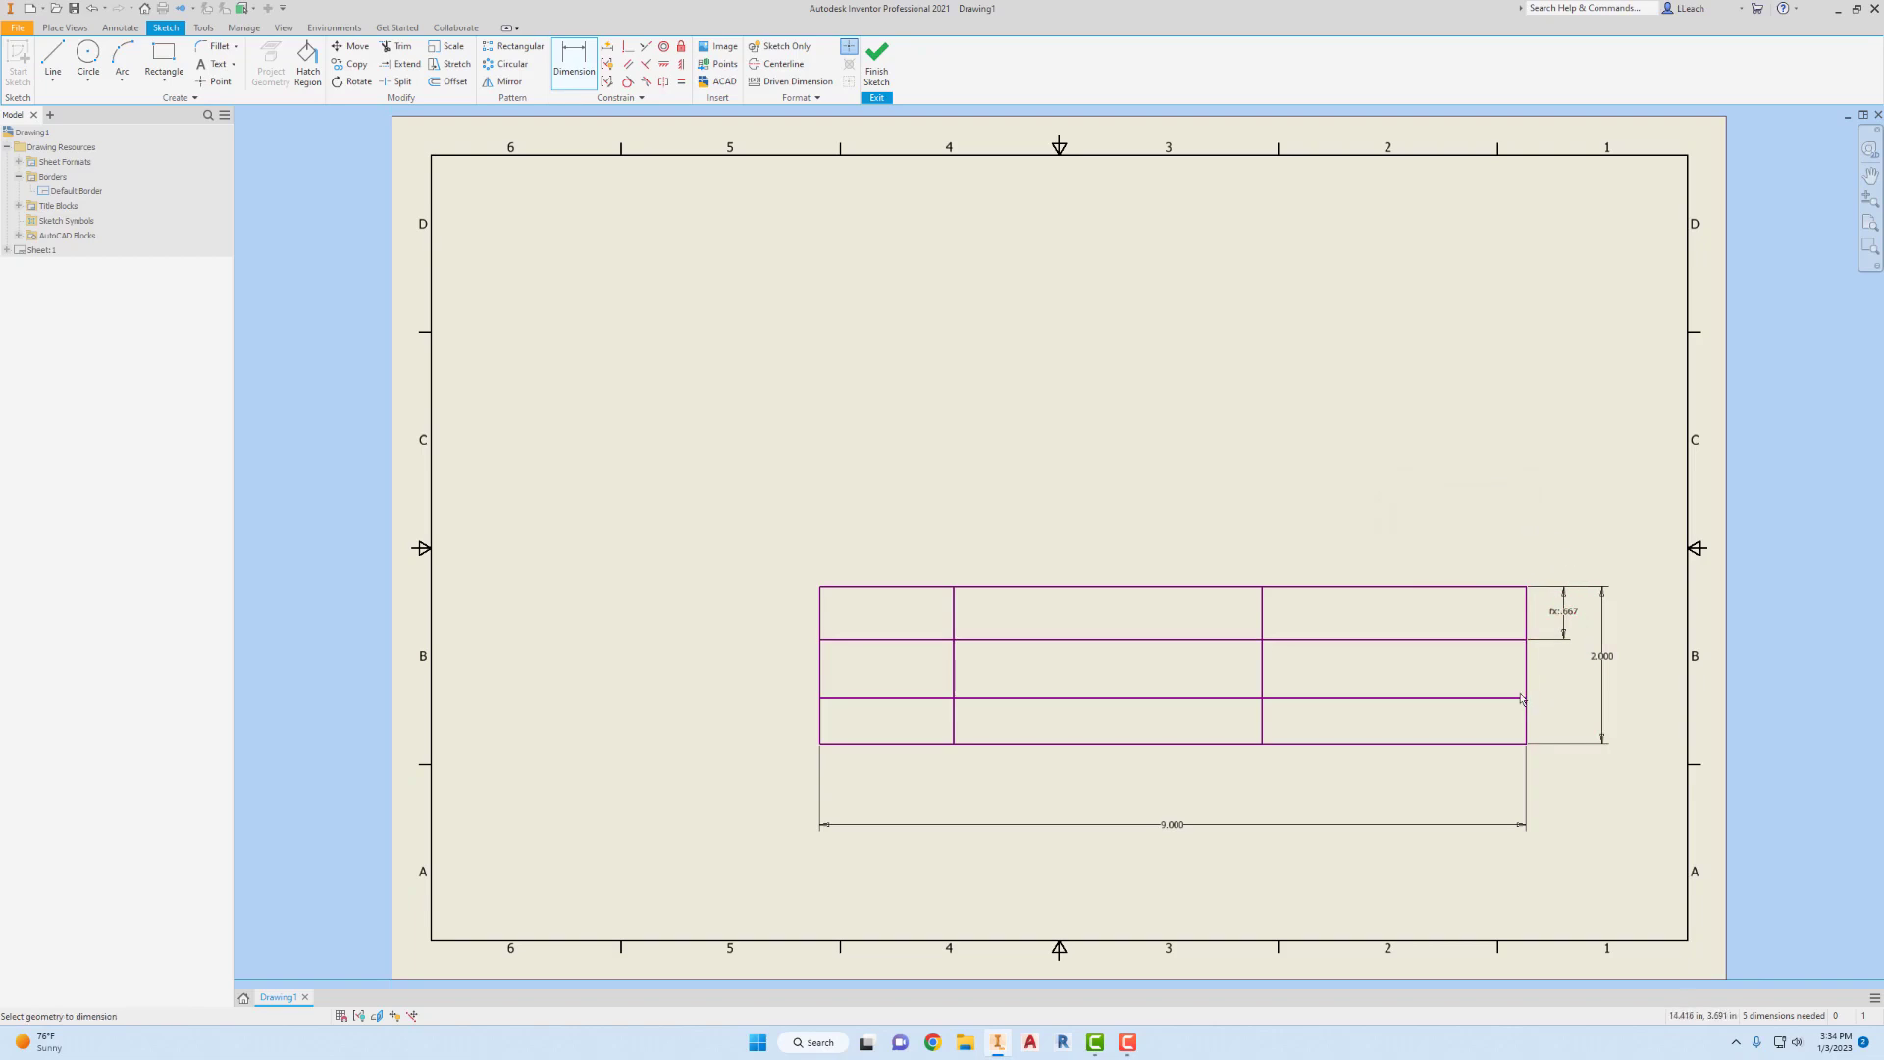
- Dimension the bottom row's height and set it equal to the top row's height dimension
{"action": "left_click", "coordinate": [1501, 744]}
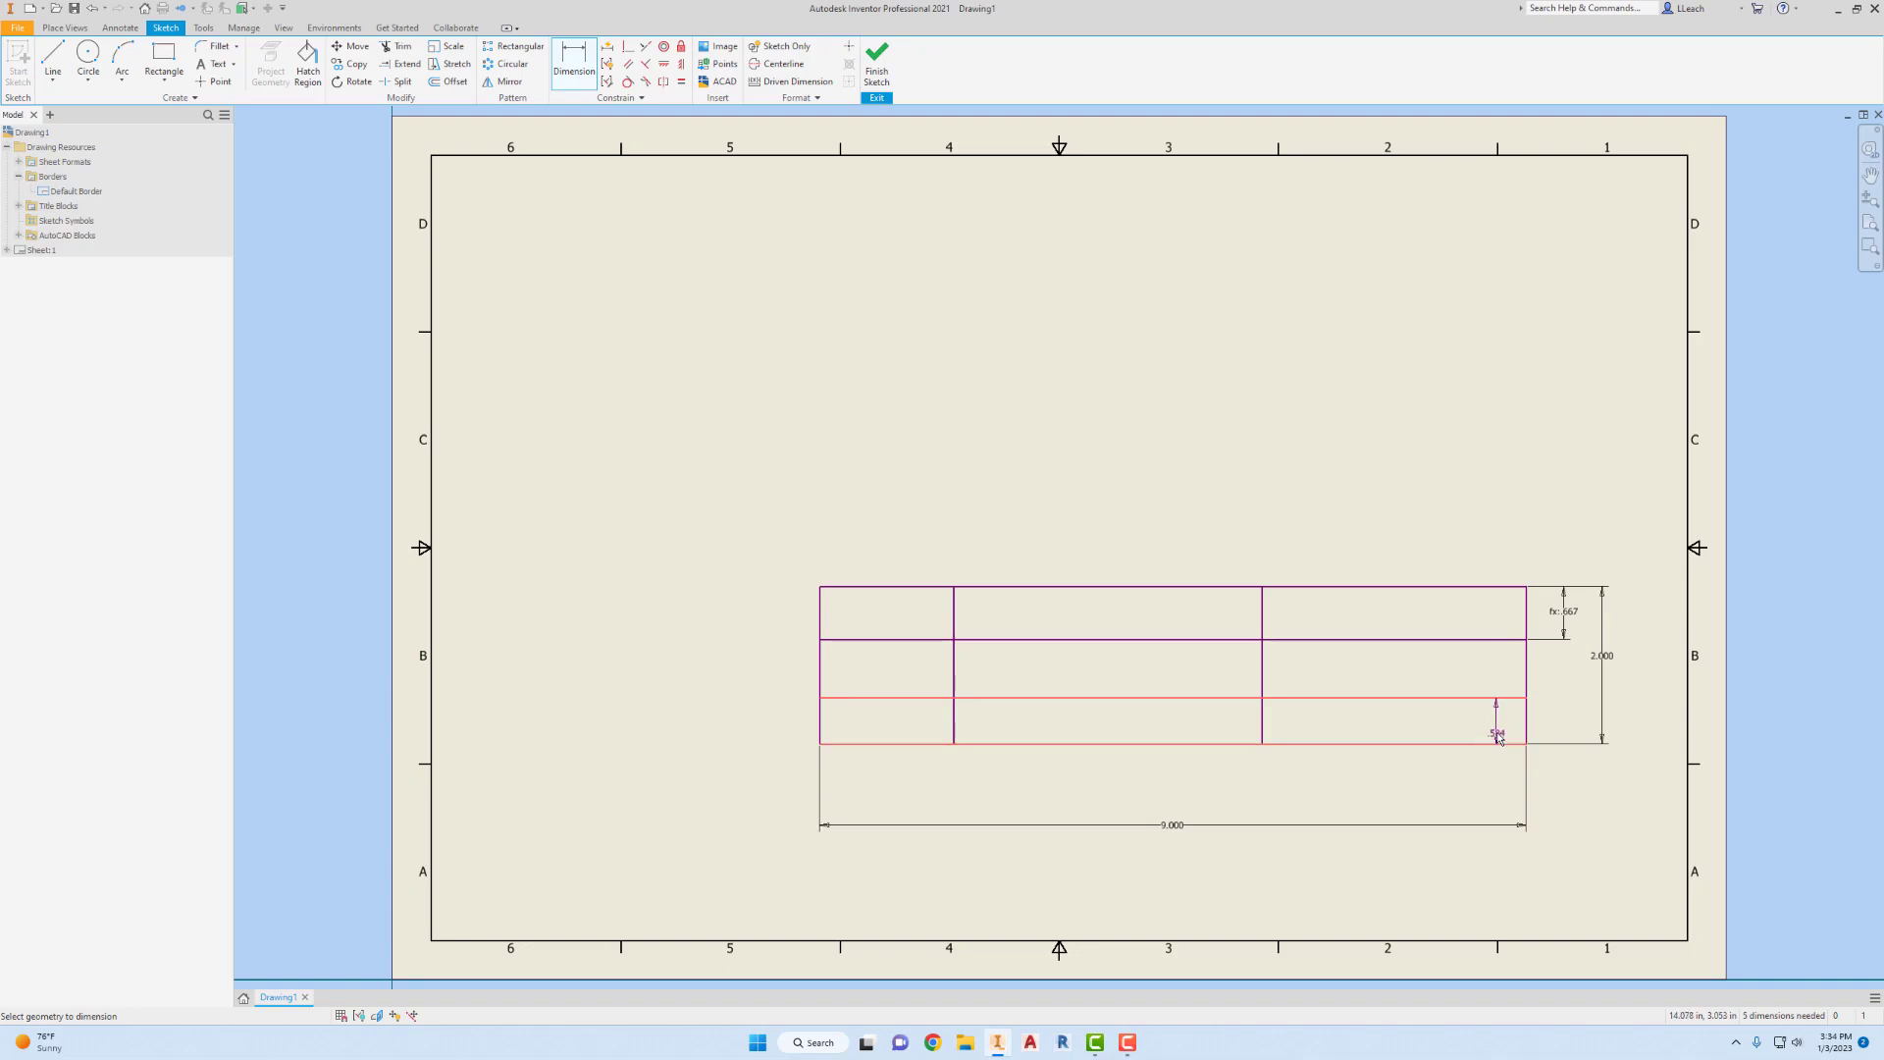
{"action": "left_click", "coordinate": [1561, 723]}
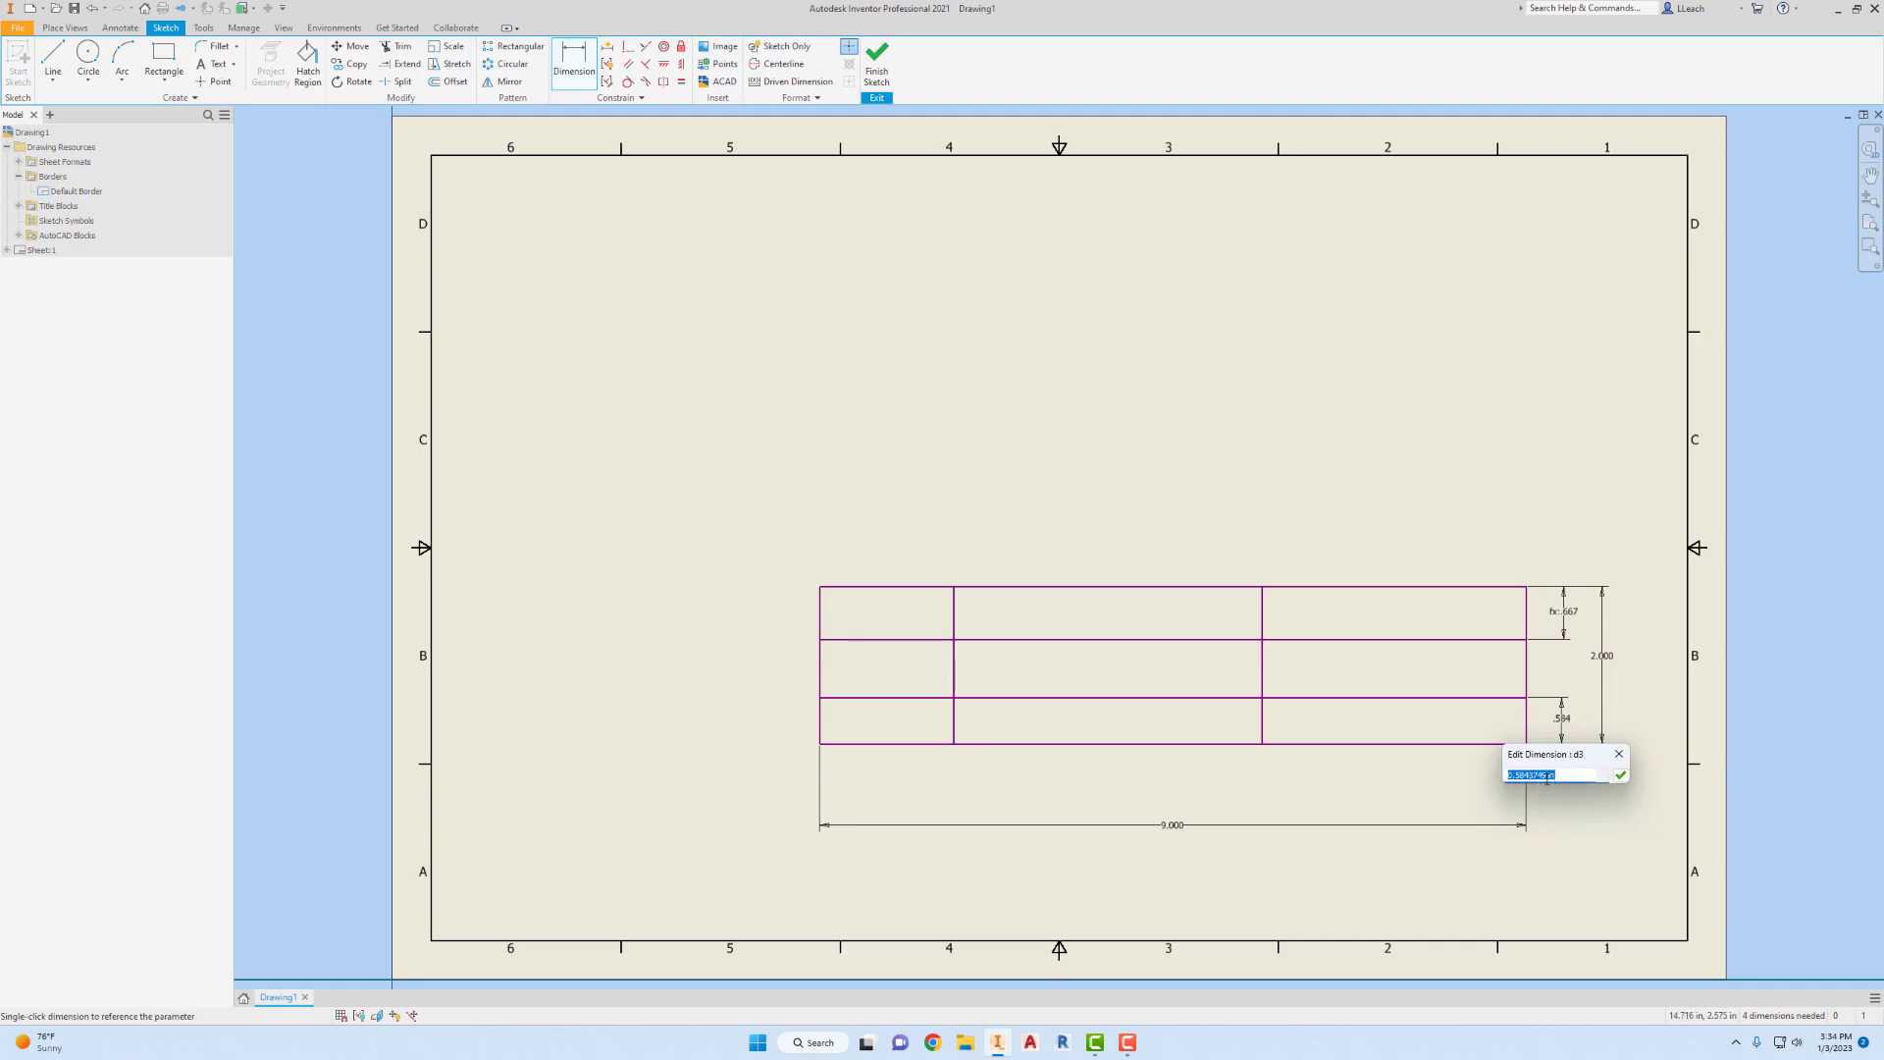
{"action": "left_click", "coordinate": [1568, 615]}
{"action": "left_click", "coordinate": [1620, 776]}
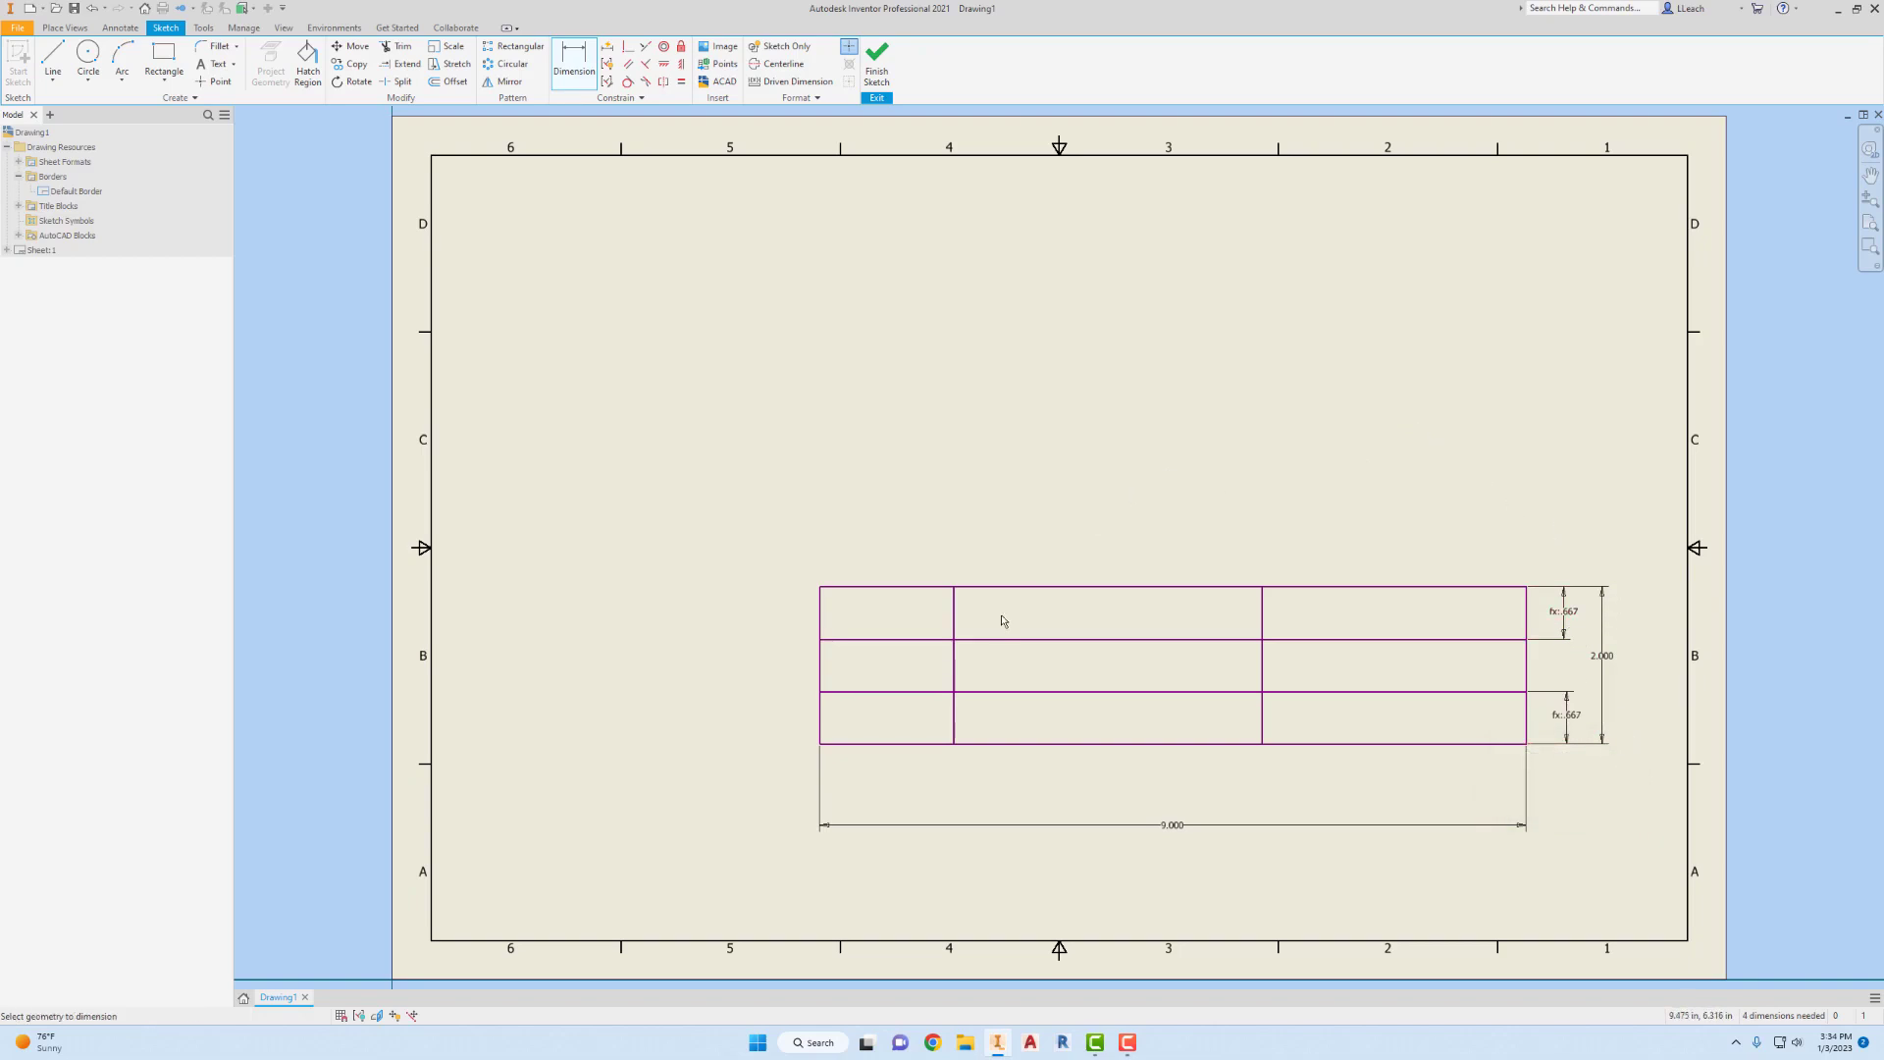
- Dimension the left column's width as one third of the 9 in overall width and place the dimension between the outline and the overall dimension
{"action": "left_click", "coordinate": [821, 721]}
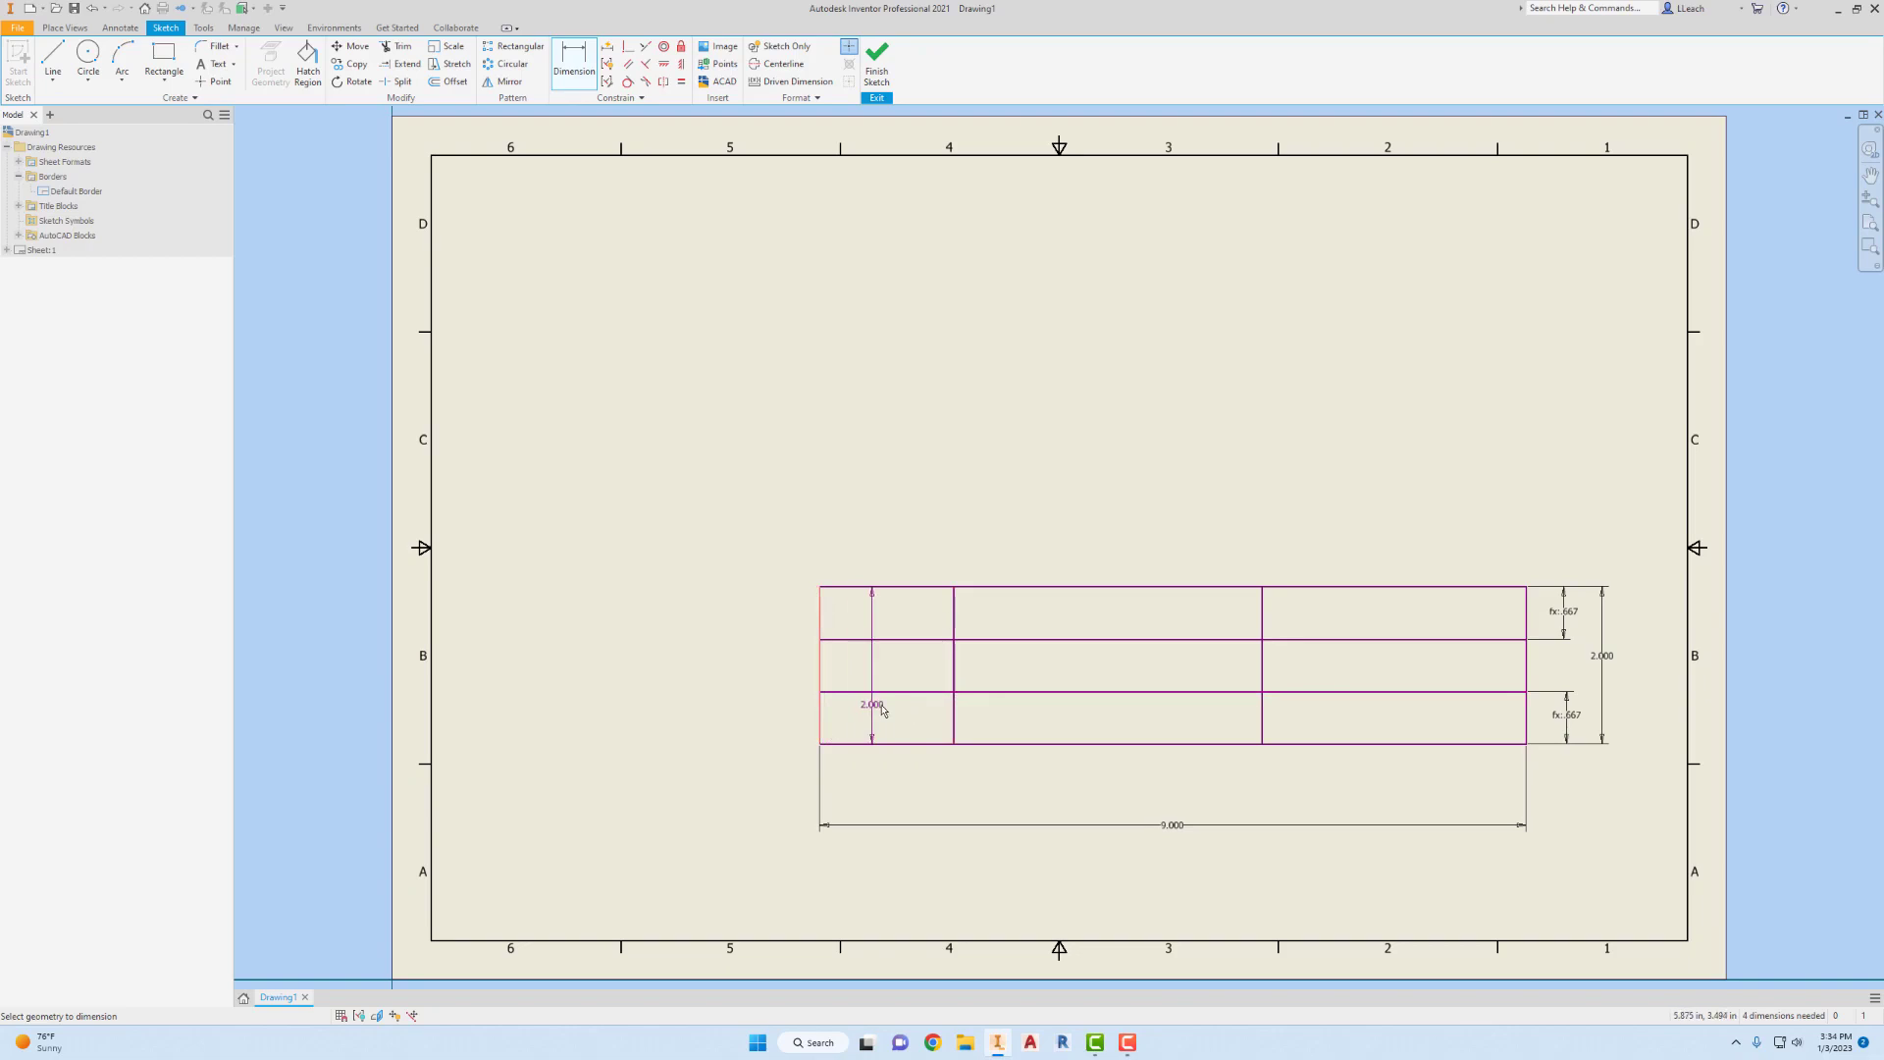
{"action": "left_click", "coordinate": [954, 724]}
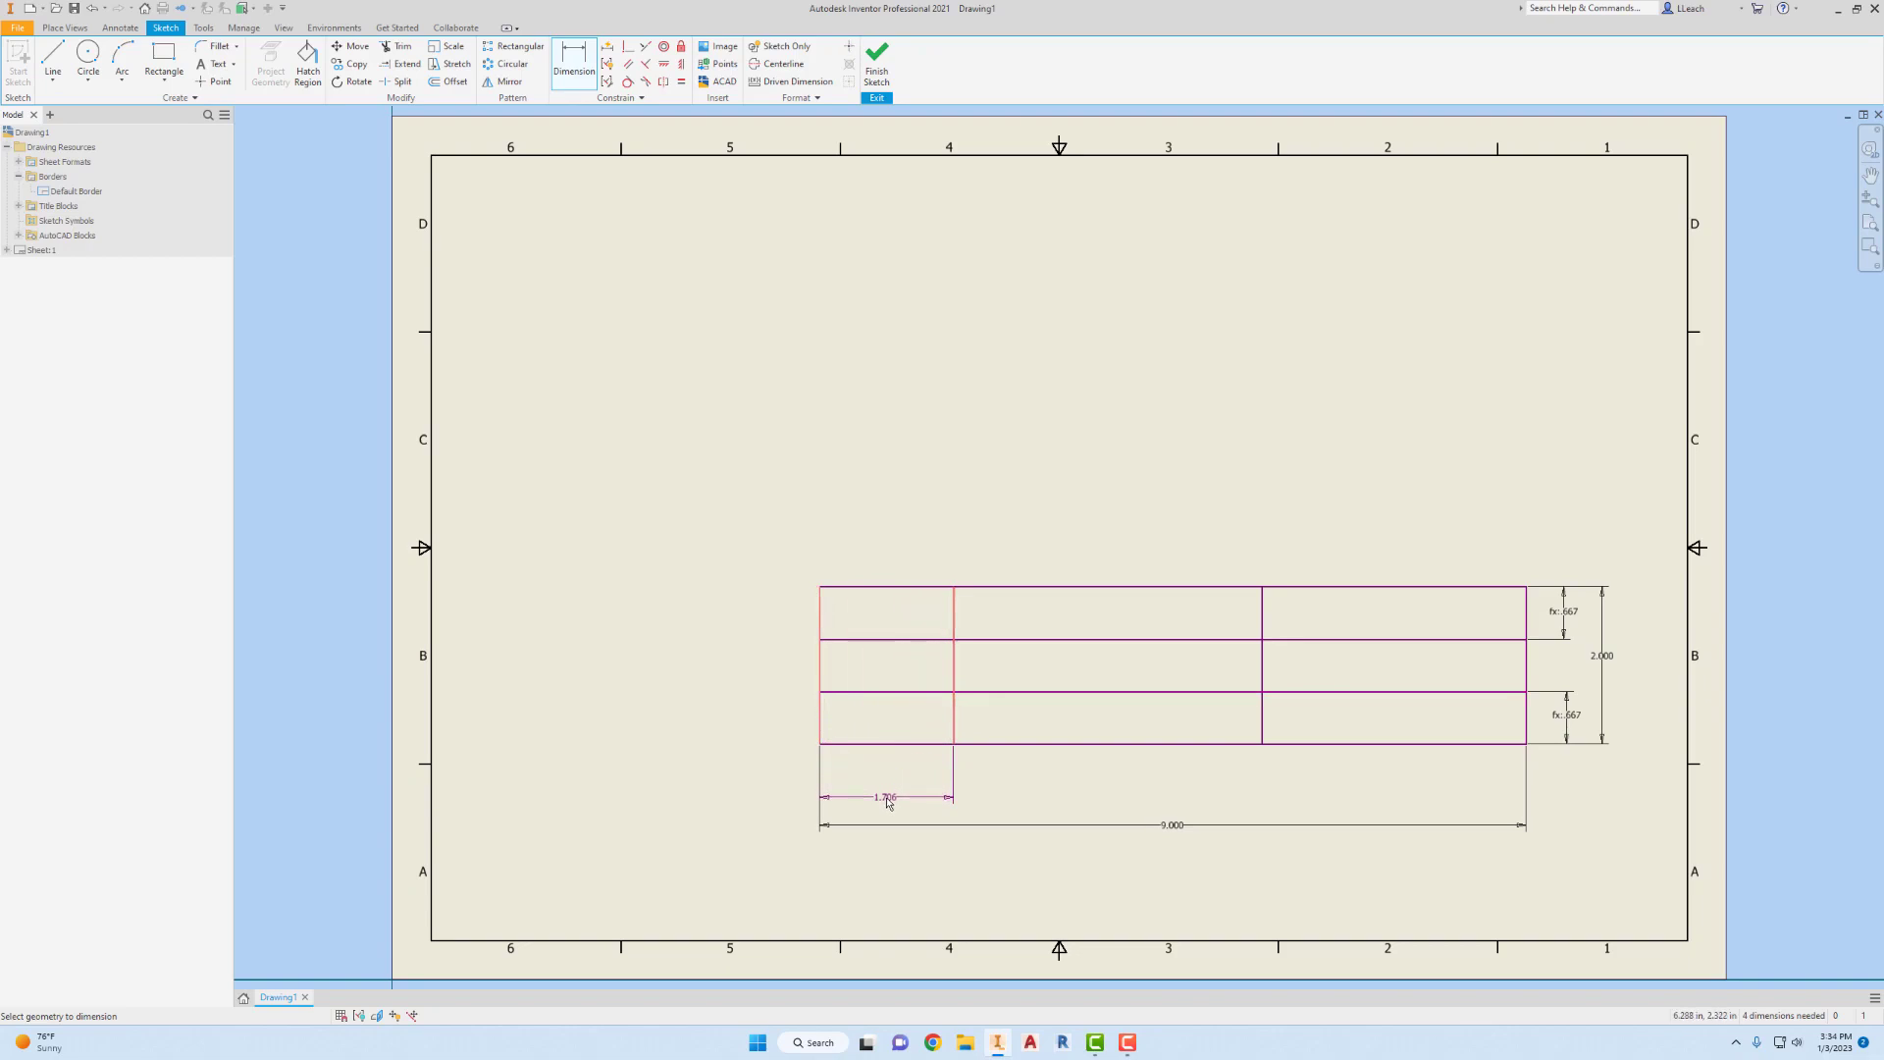
{"action": "left_click", "coordinate": [890, 798]}
{"action": "left_click", "coordinate": [1172, 825]}
{"action": "type", "text": "/3"}
{"action": "left_click", "coordinate": [943, 852]}
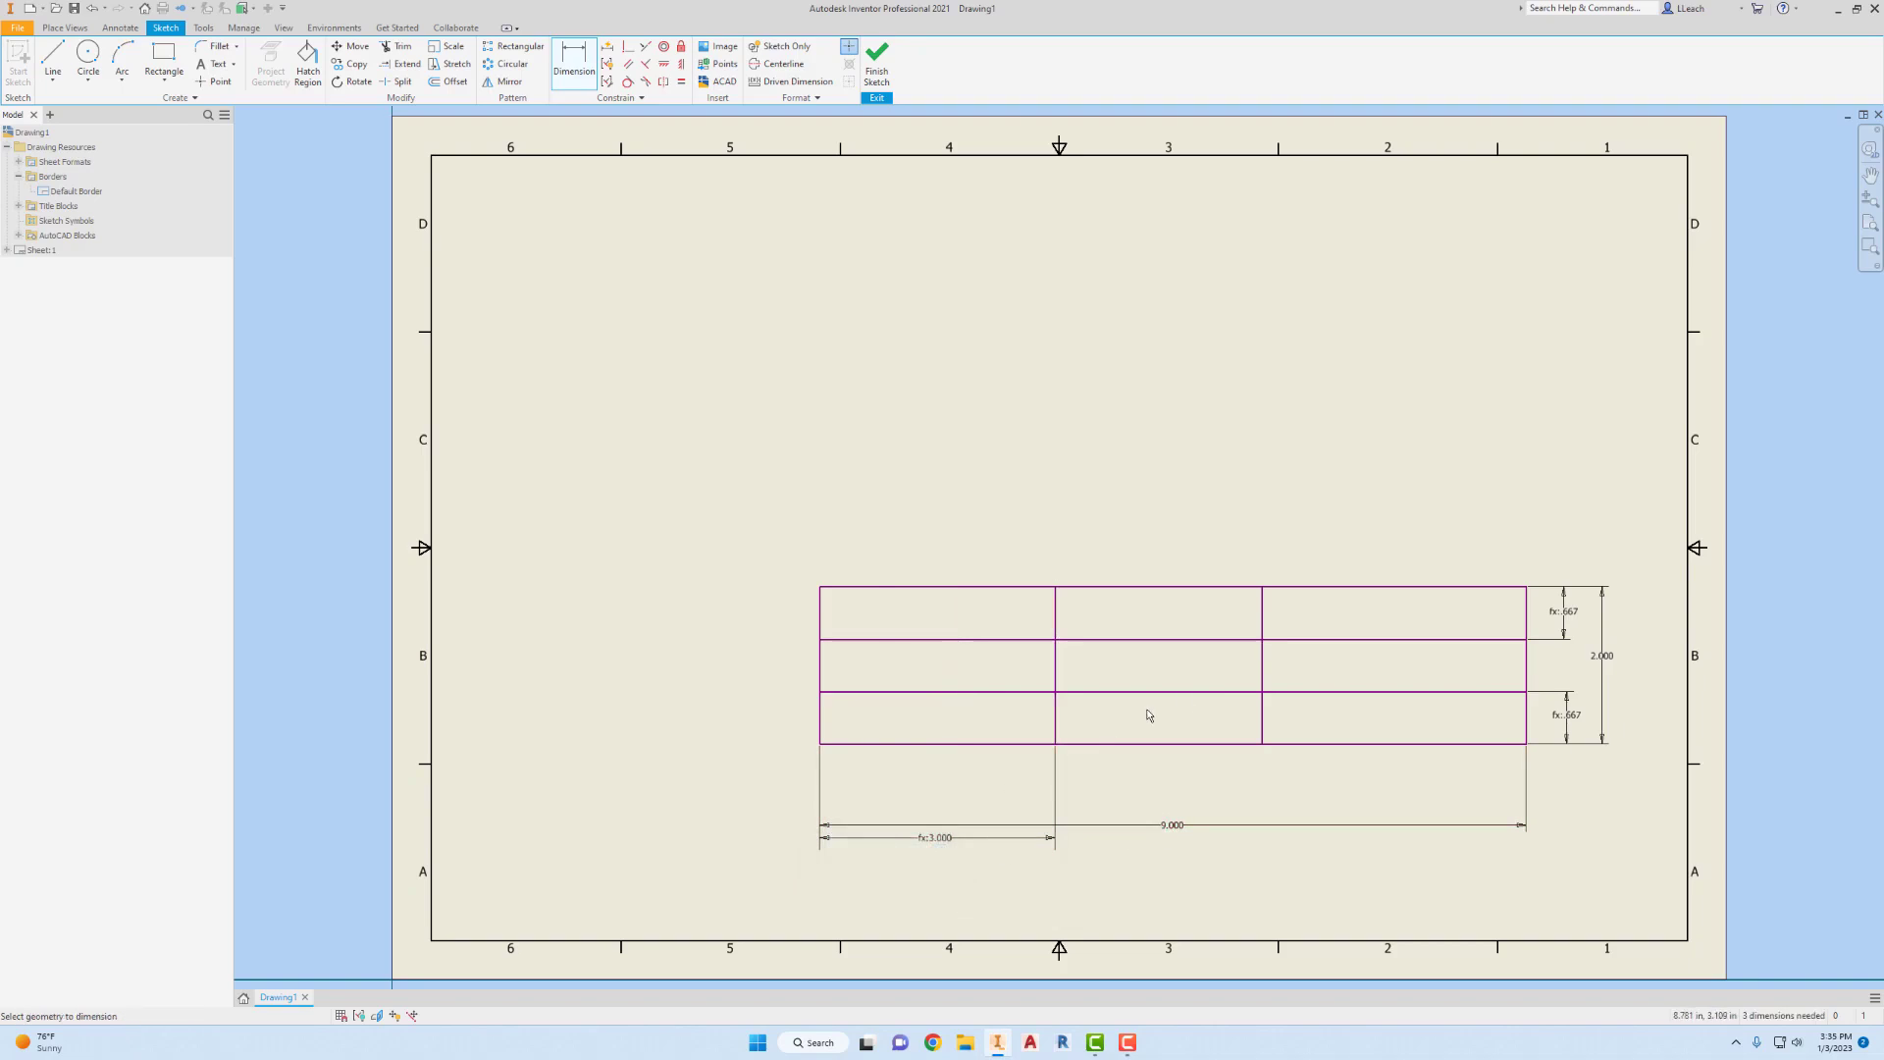
{"action": "left_click_drag", "start_coordinate": [944, 837], "coordinate": [941, 809]}
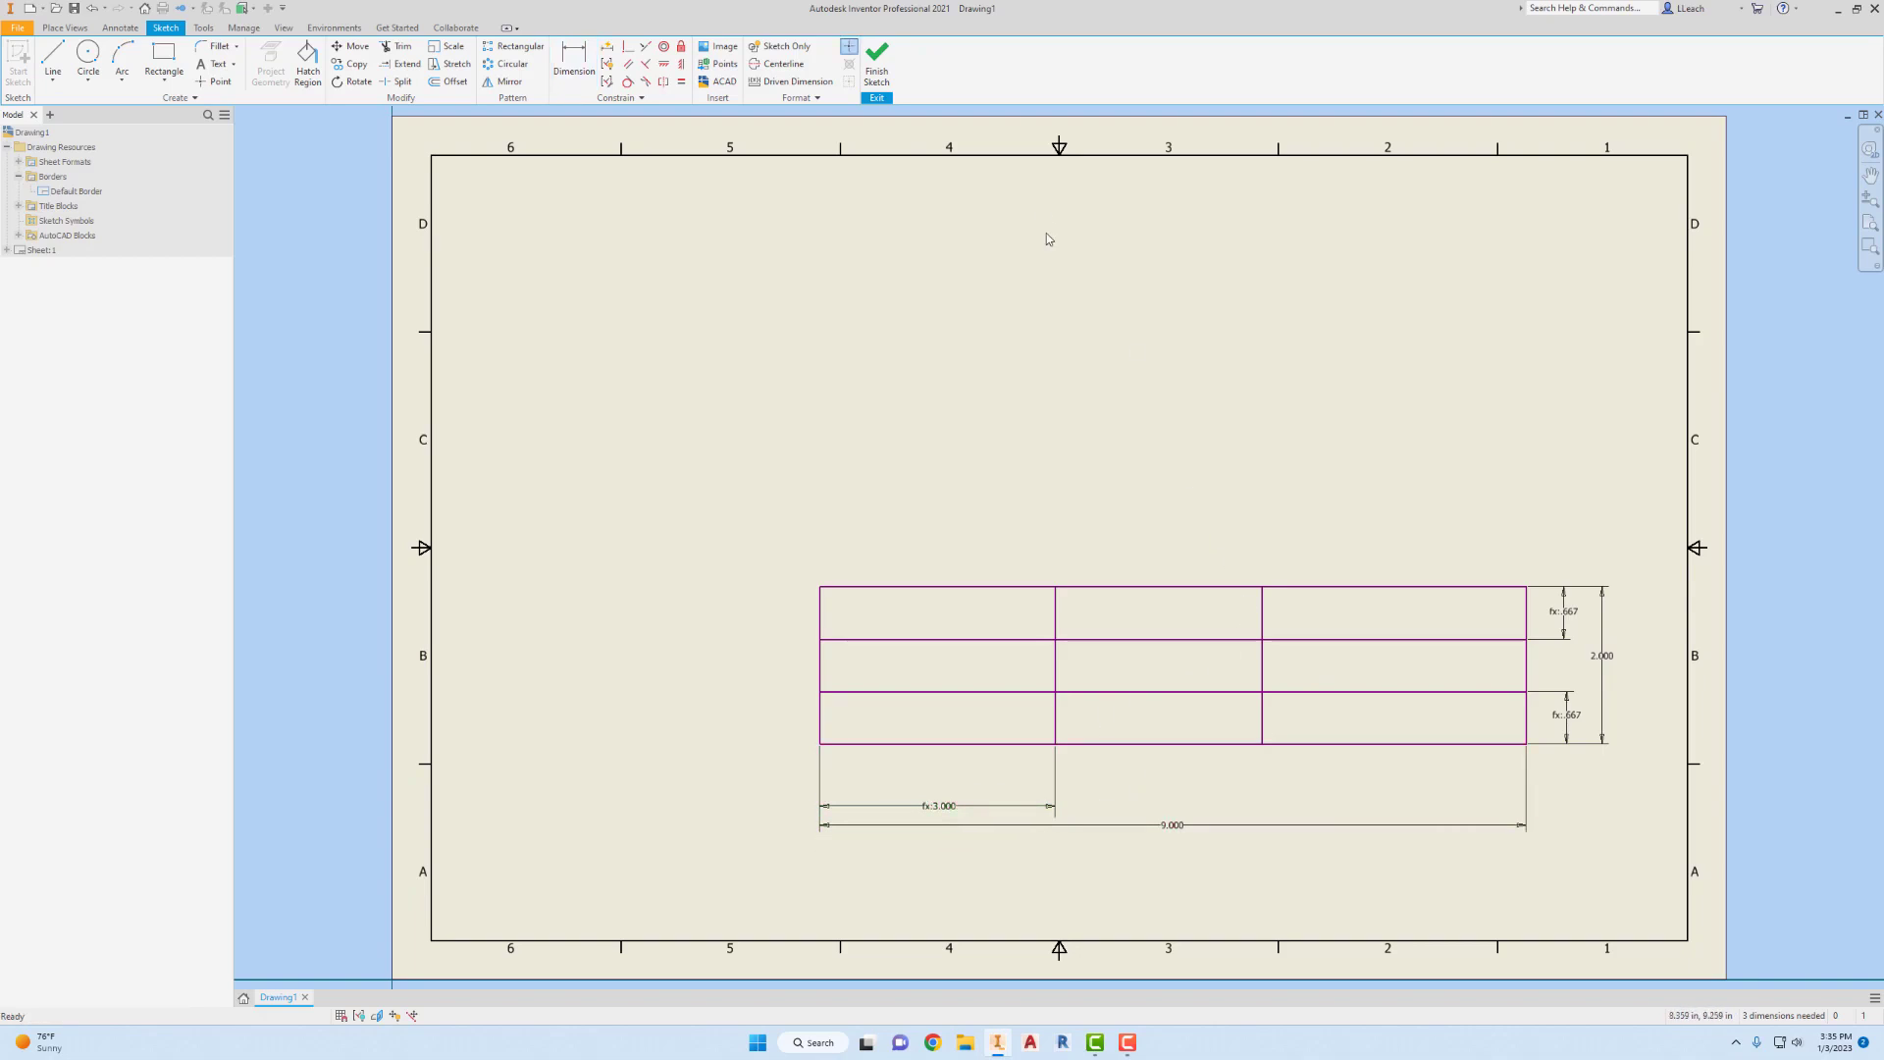
- Dimension the right column's width as d4 to match the left column, and line up the two column width dimensions
{"action": "left_click", "coordinate": [574, 58]}
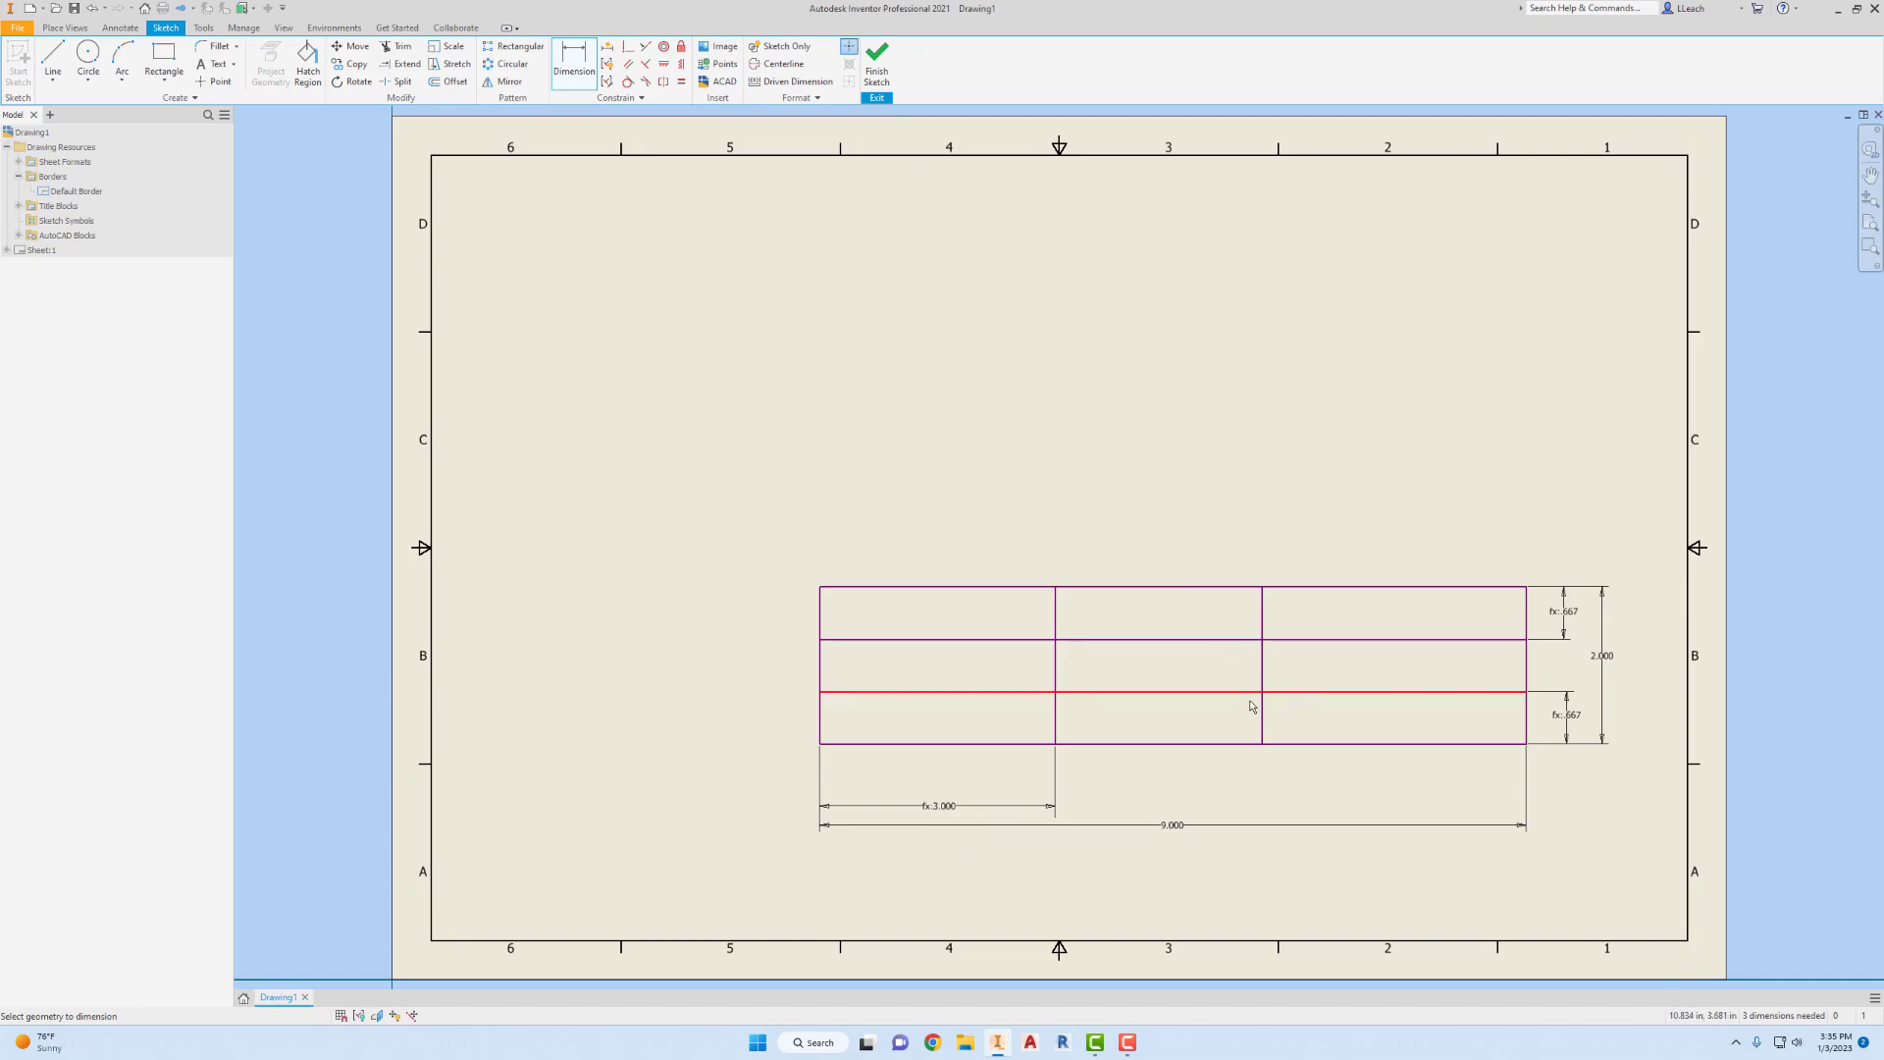
{"action": "left_click", "coordinate": [1265, 728]}
{"action": "left_click", "coordinate": [1529, 736]}
{"action": "left_click", "coordinate": [1406, 800]}
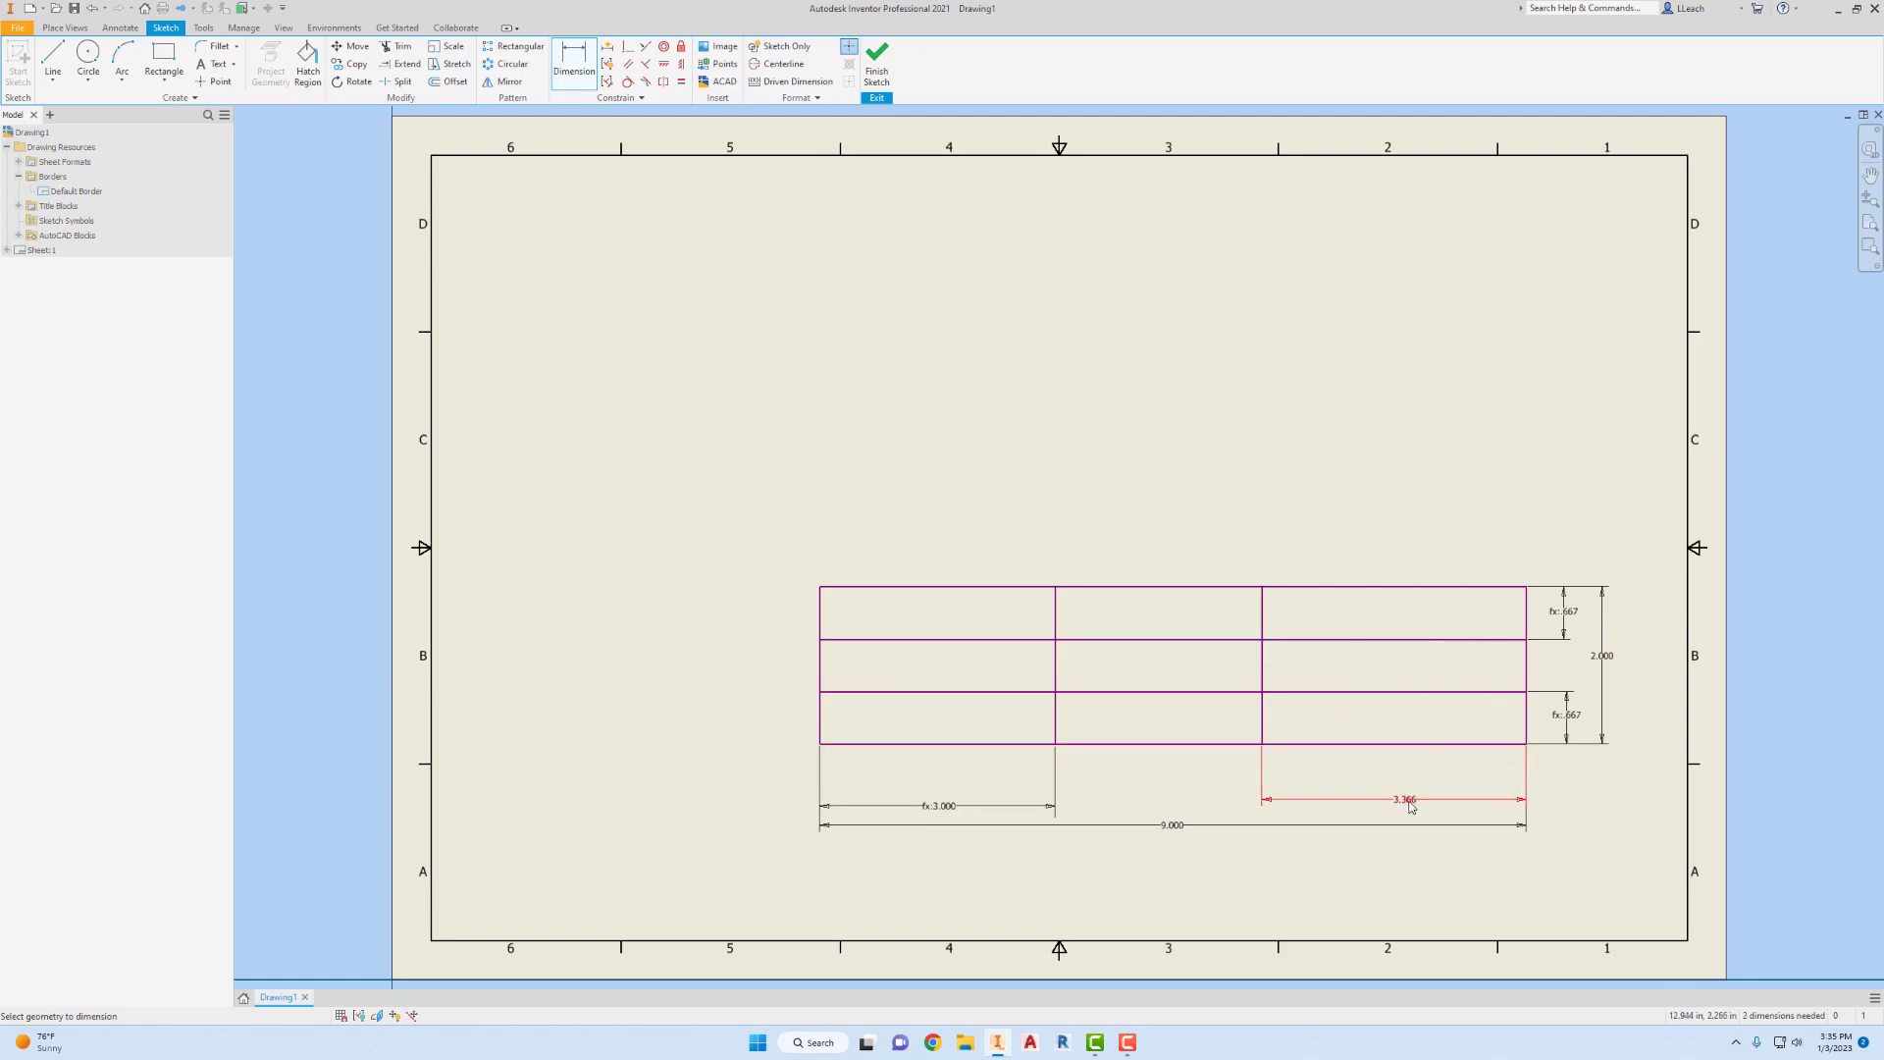
{"action": "left_click", "coordinate": [938, 808]}
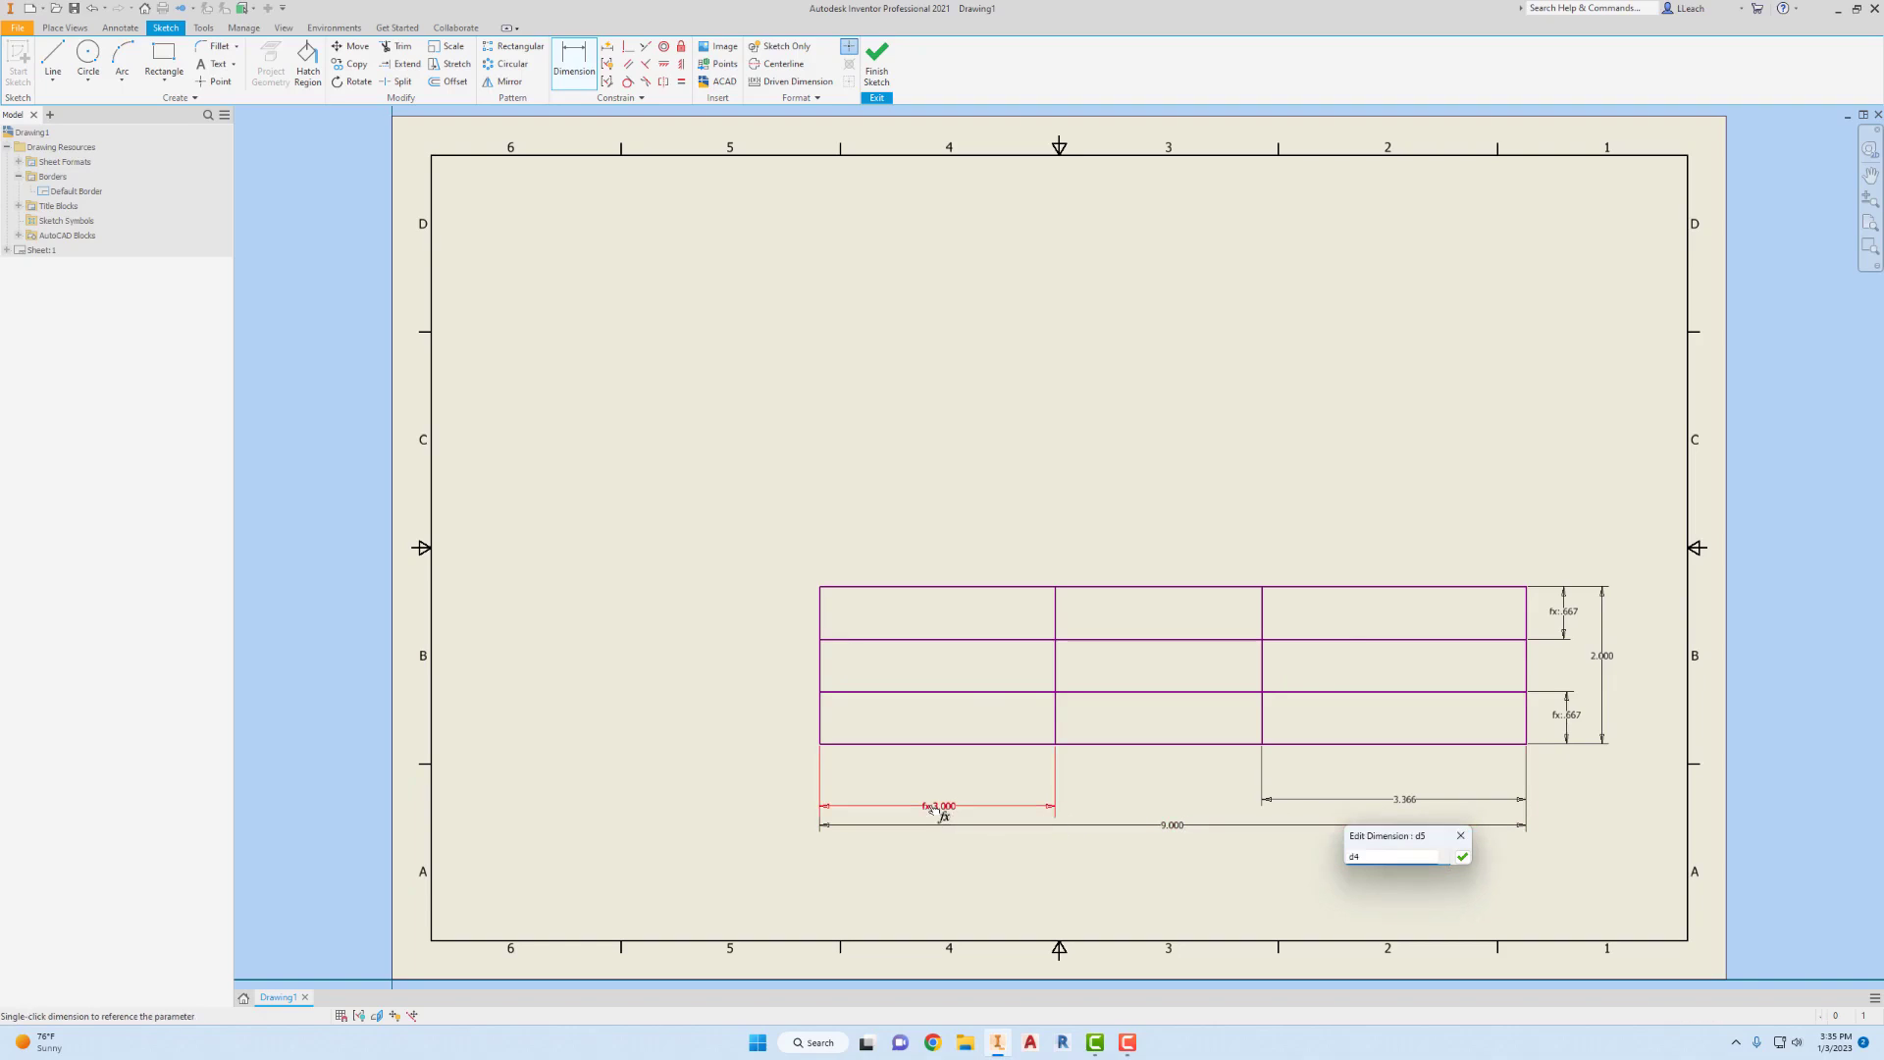
{"action": "left_click", "coordinate": [1460, 857]}
{"action": "key", "text": "Escape"}
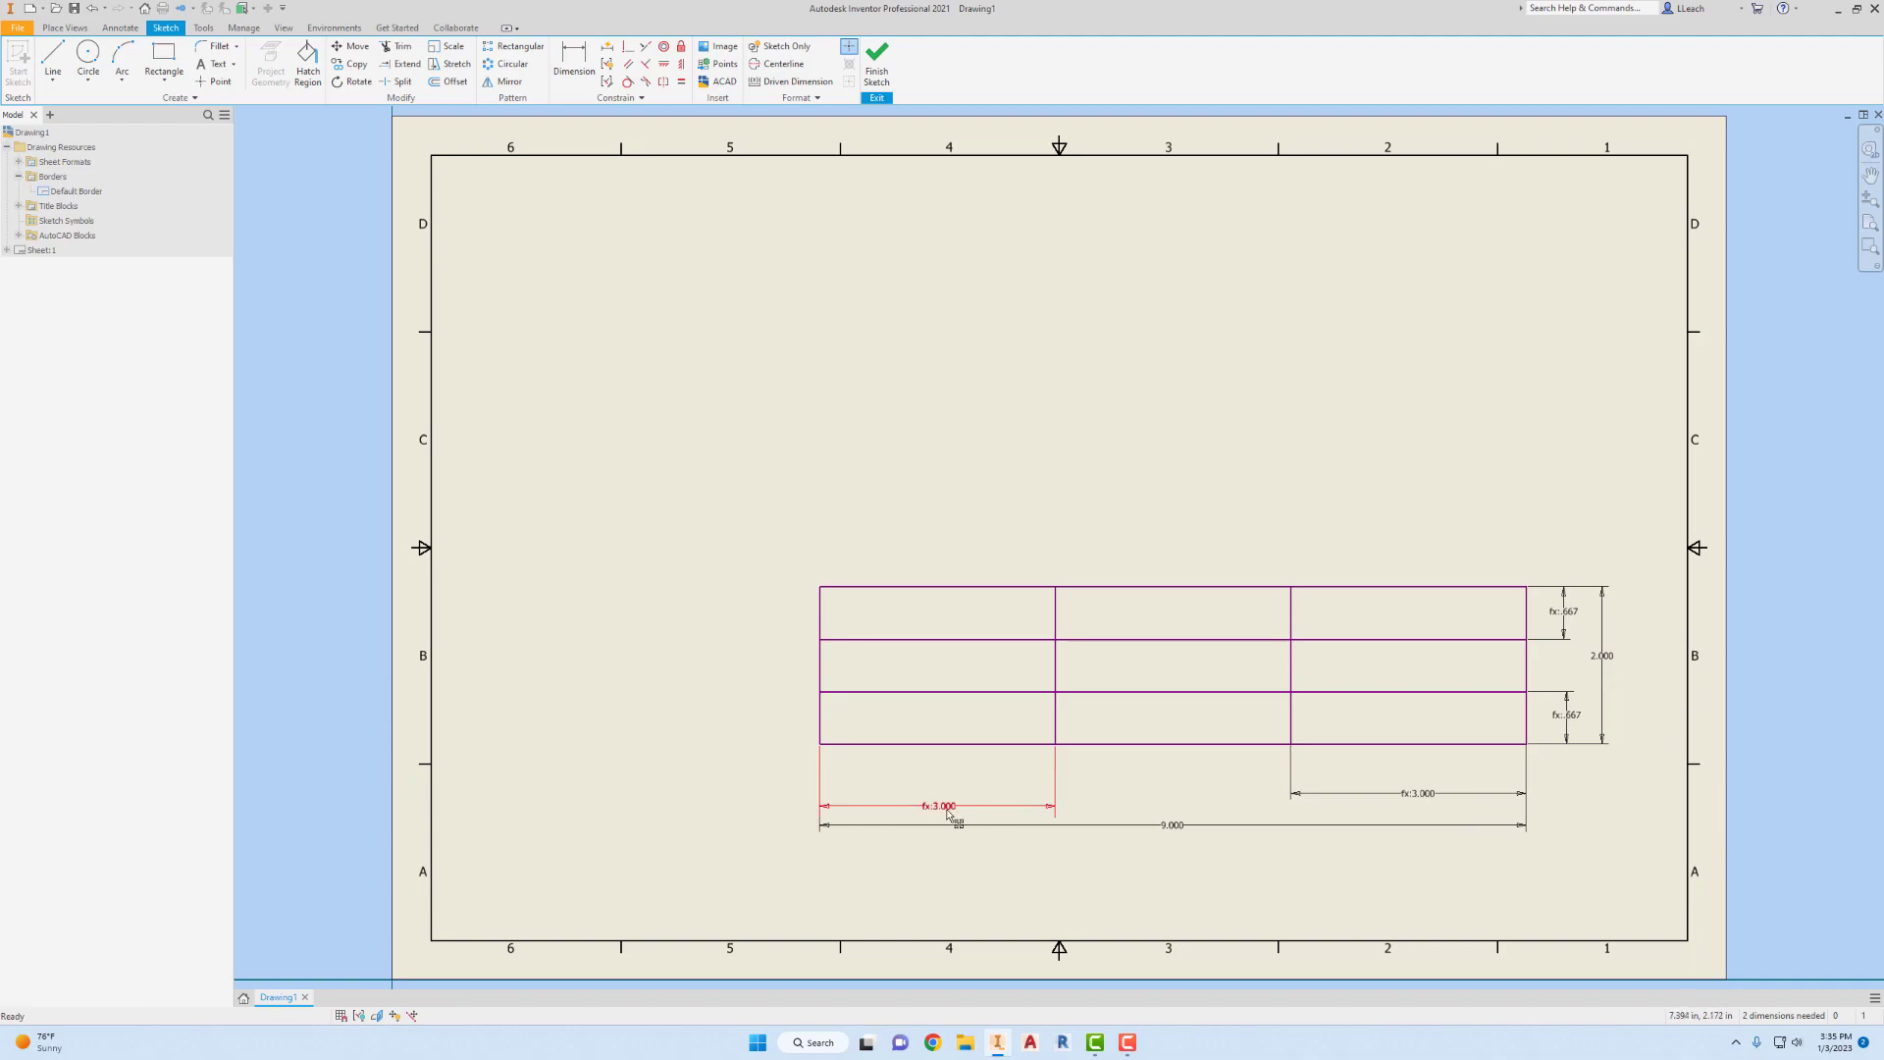
{"action": "left_click_drag", "start_coordinate": [944, 807], "coordinate": [944, 798]}
{"action": "left_click_drag", "start_coordinate": [1414, 797], "coordinate": [1415, 801]}
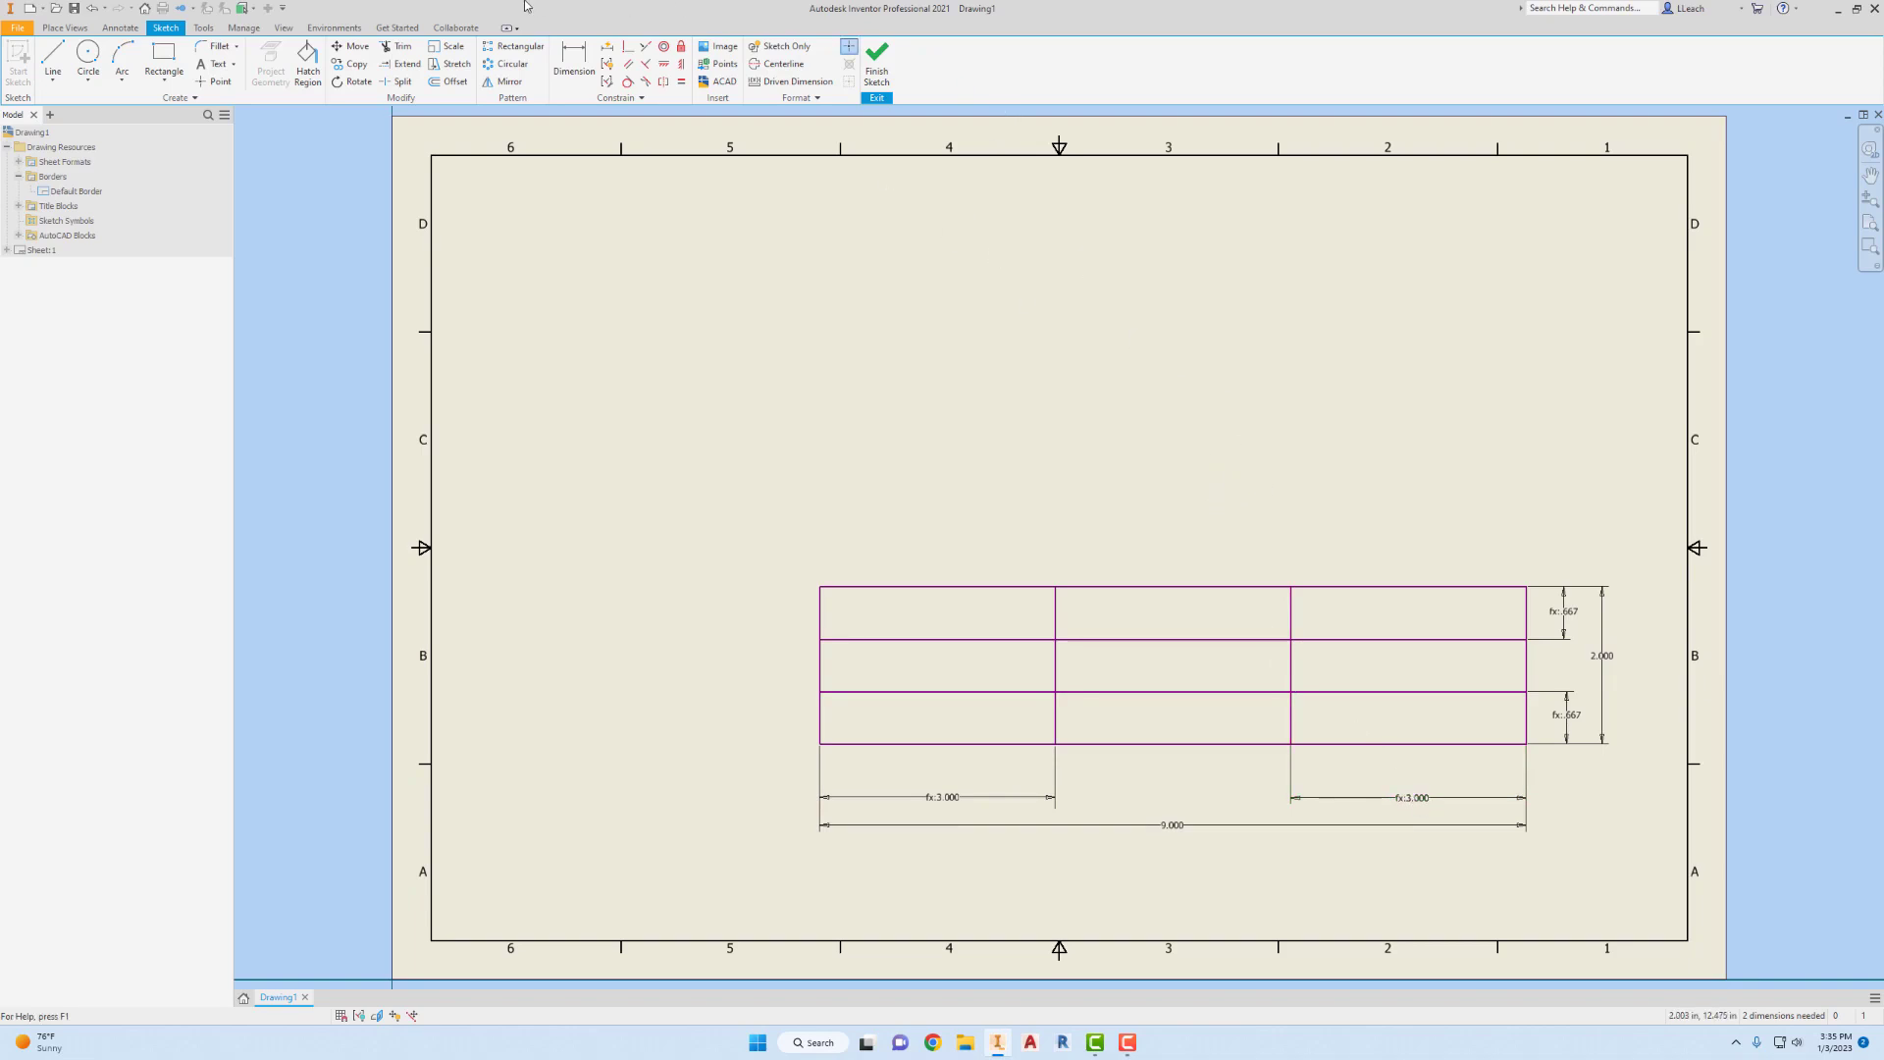
- Trim the left vertical line out of the top row and the lower horizontal line out of the left column
{"action": "left_click", "coordinate": [396, 47]}
{"action": "left_click", "coordinate": [1057, 603]}
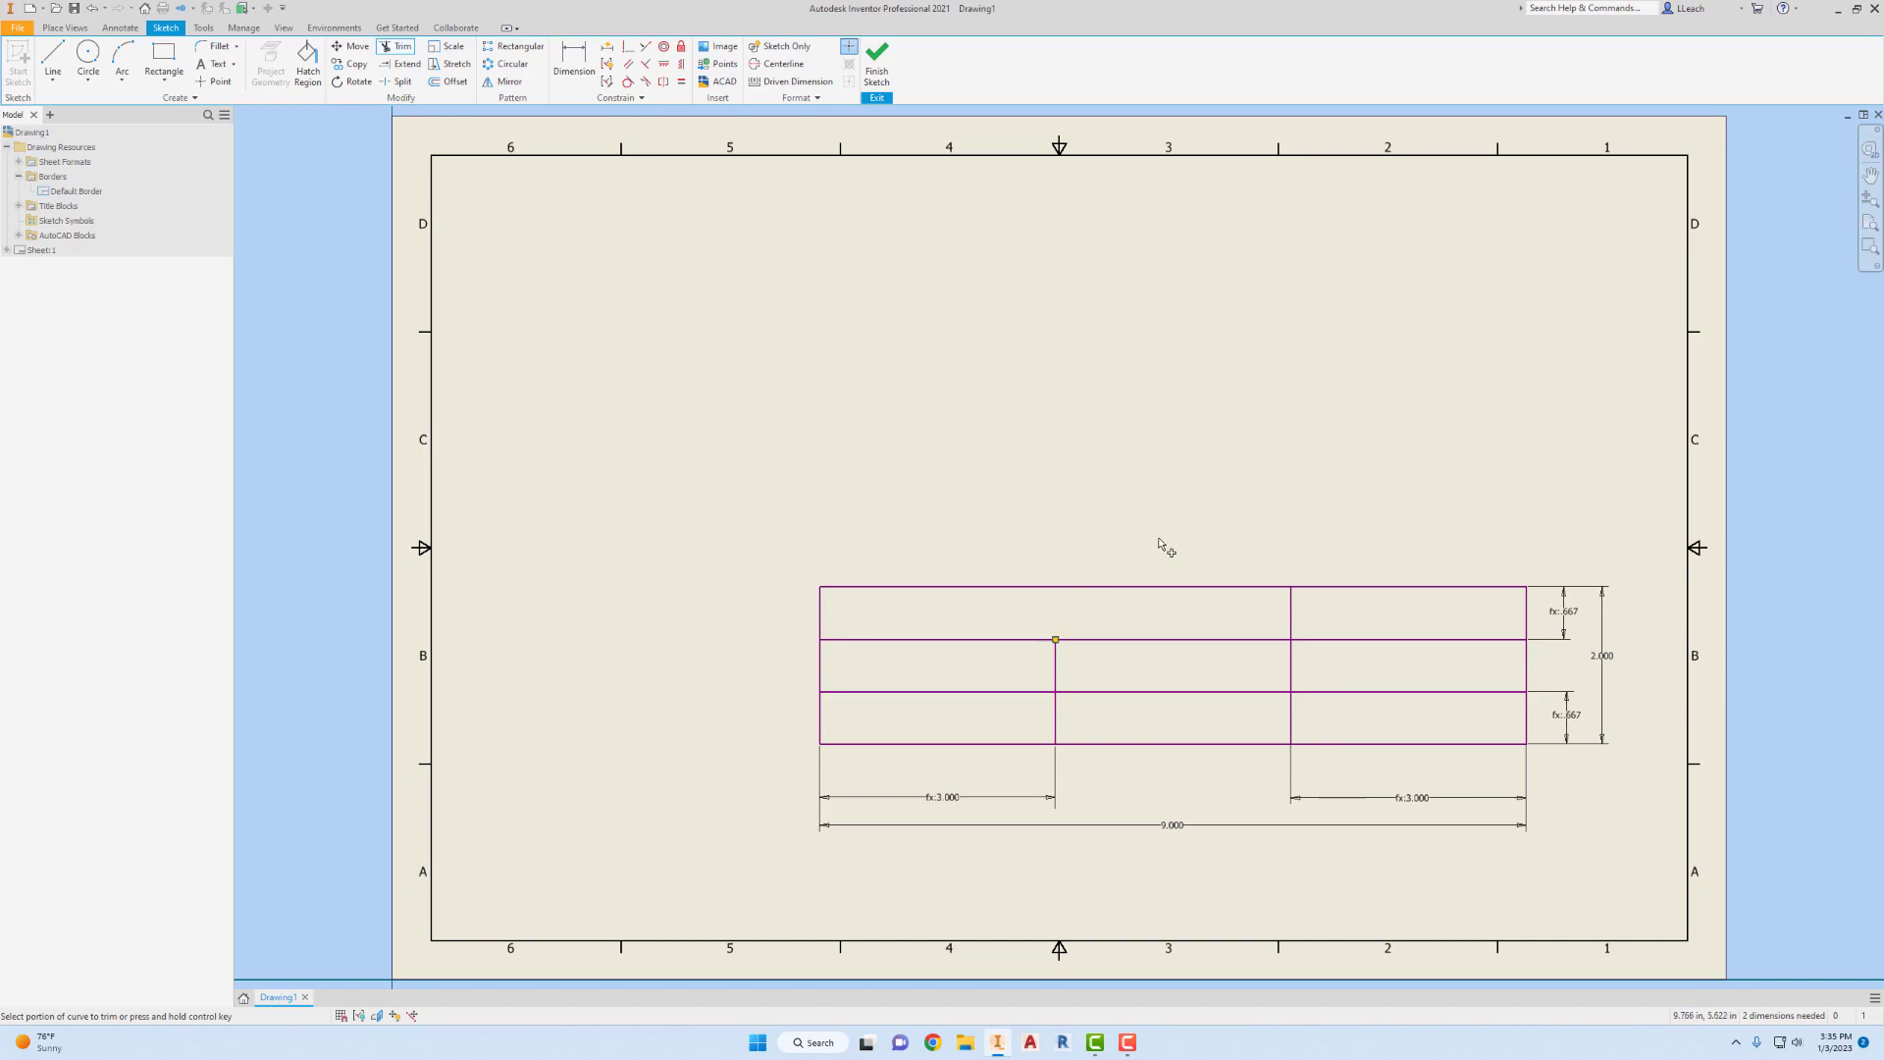
{"action": "left_click", "coordinate": [994, 676]}
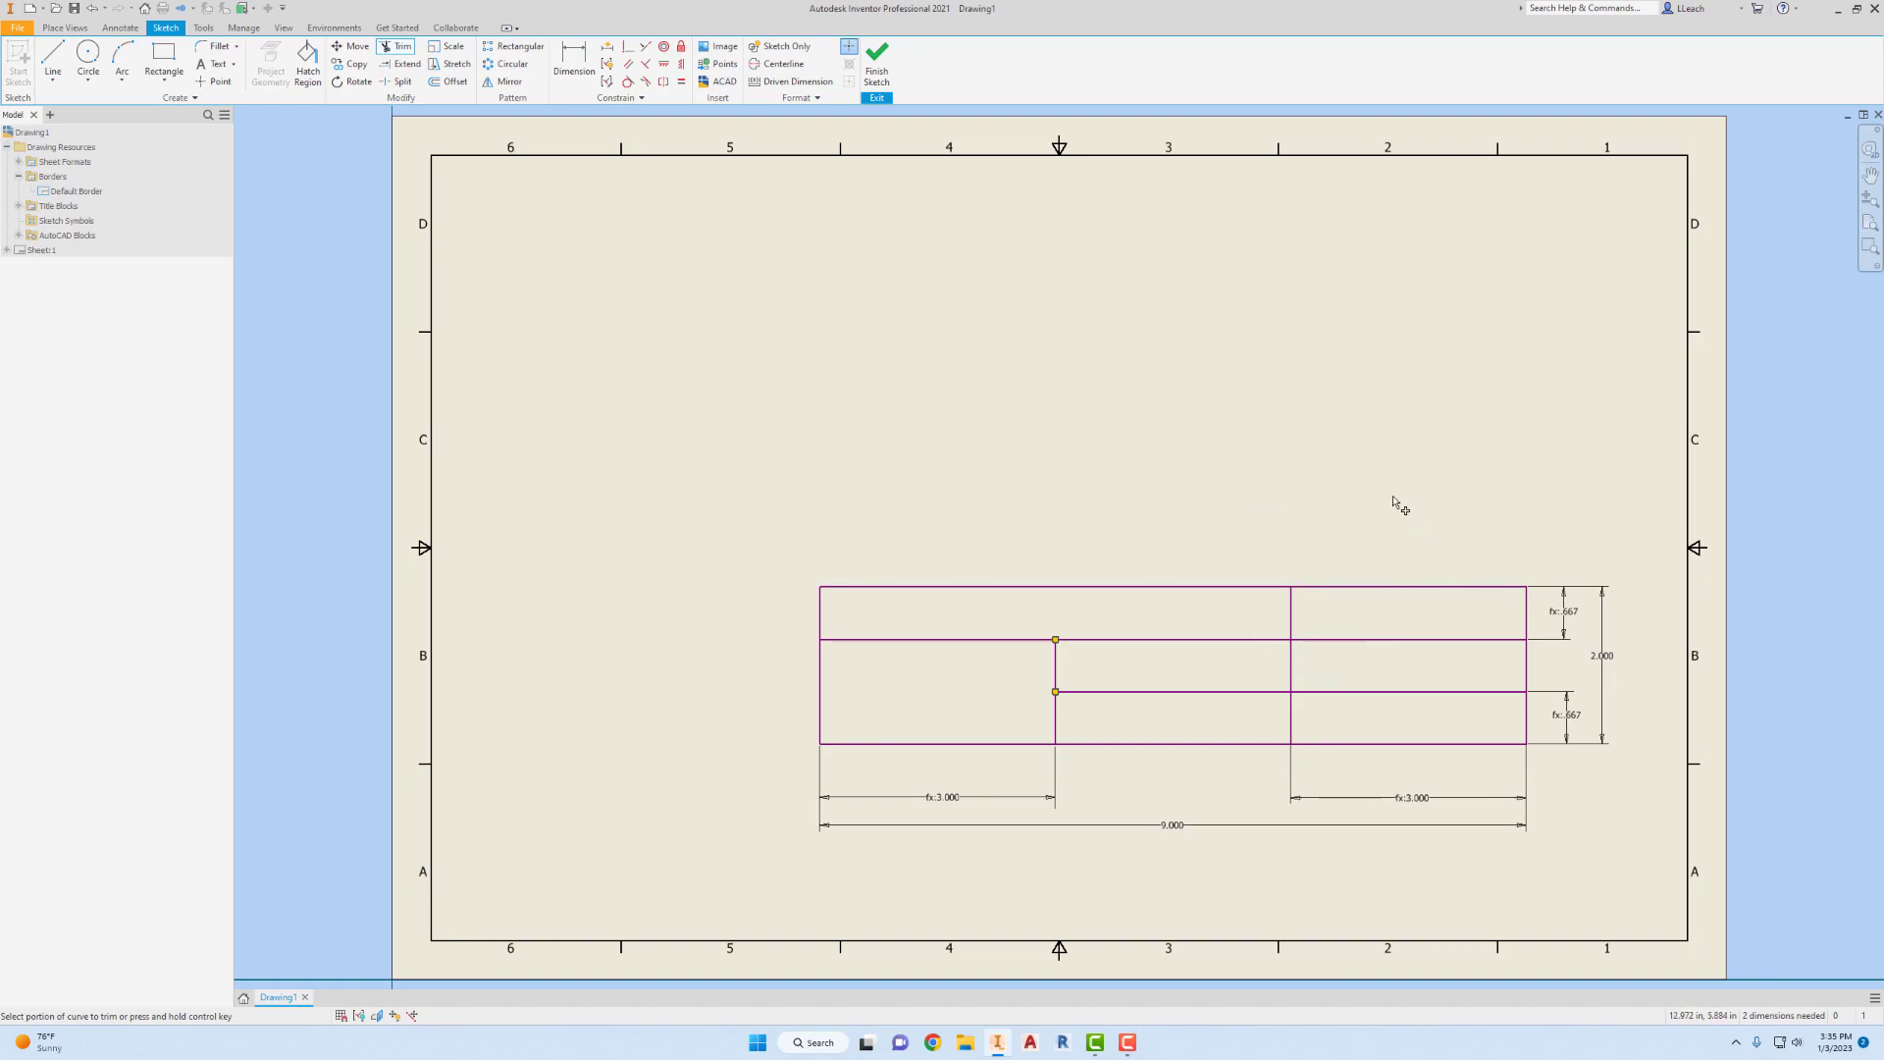
{"action": "key", "text": "Escape"}
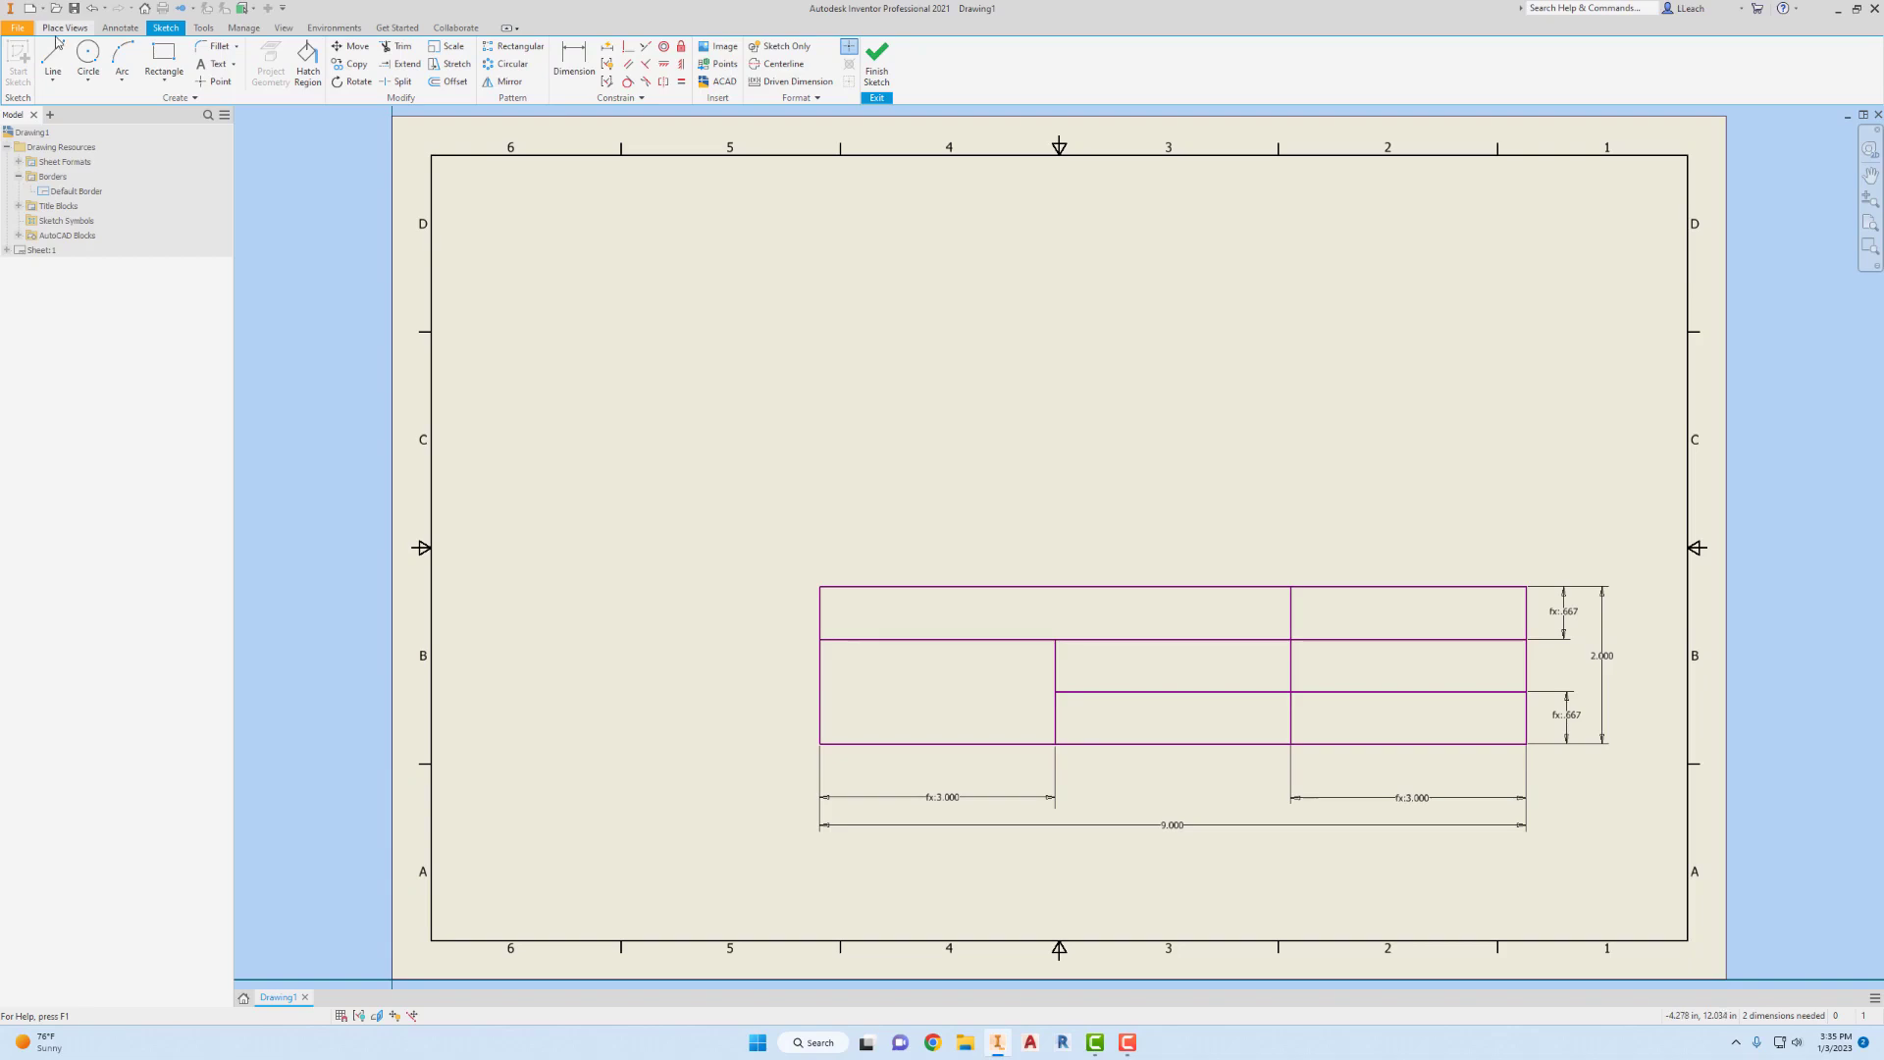
- Draw vertical lines through the bottom row, about 1.25 in from the middle column's left edge and 1.77 in from the right column's left edge
{"action": "left_click", "coordinate": [53, 57]}
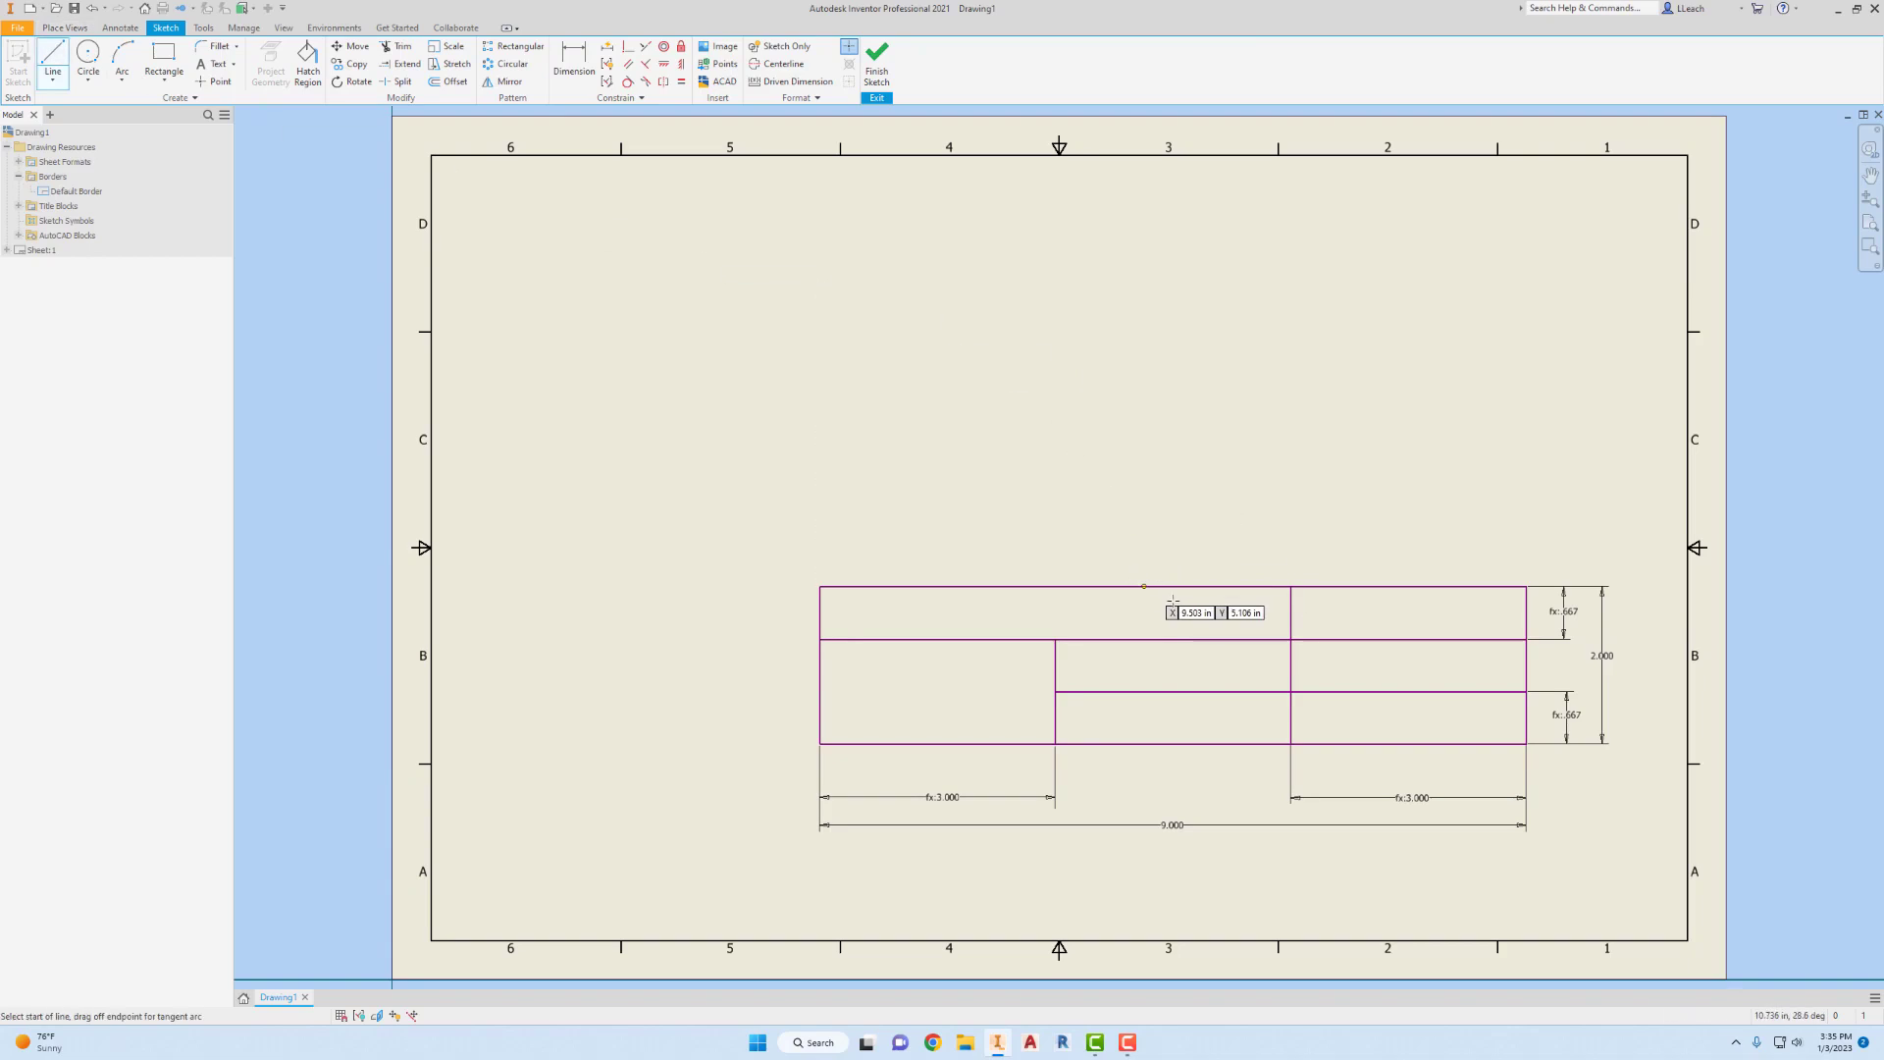
{"action": "left_click", "coordinate": [1153, 693]}
{"action": "left_click", "coordinate": [1154, 743]}
{"action": "key", "text": "Escape"}
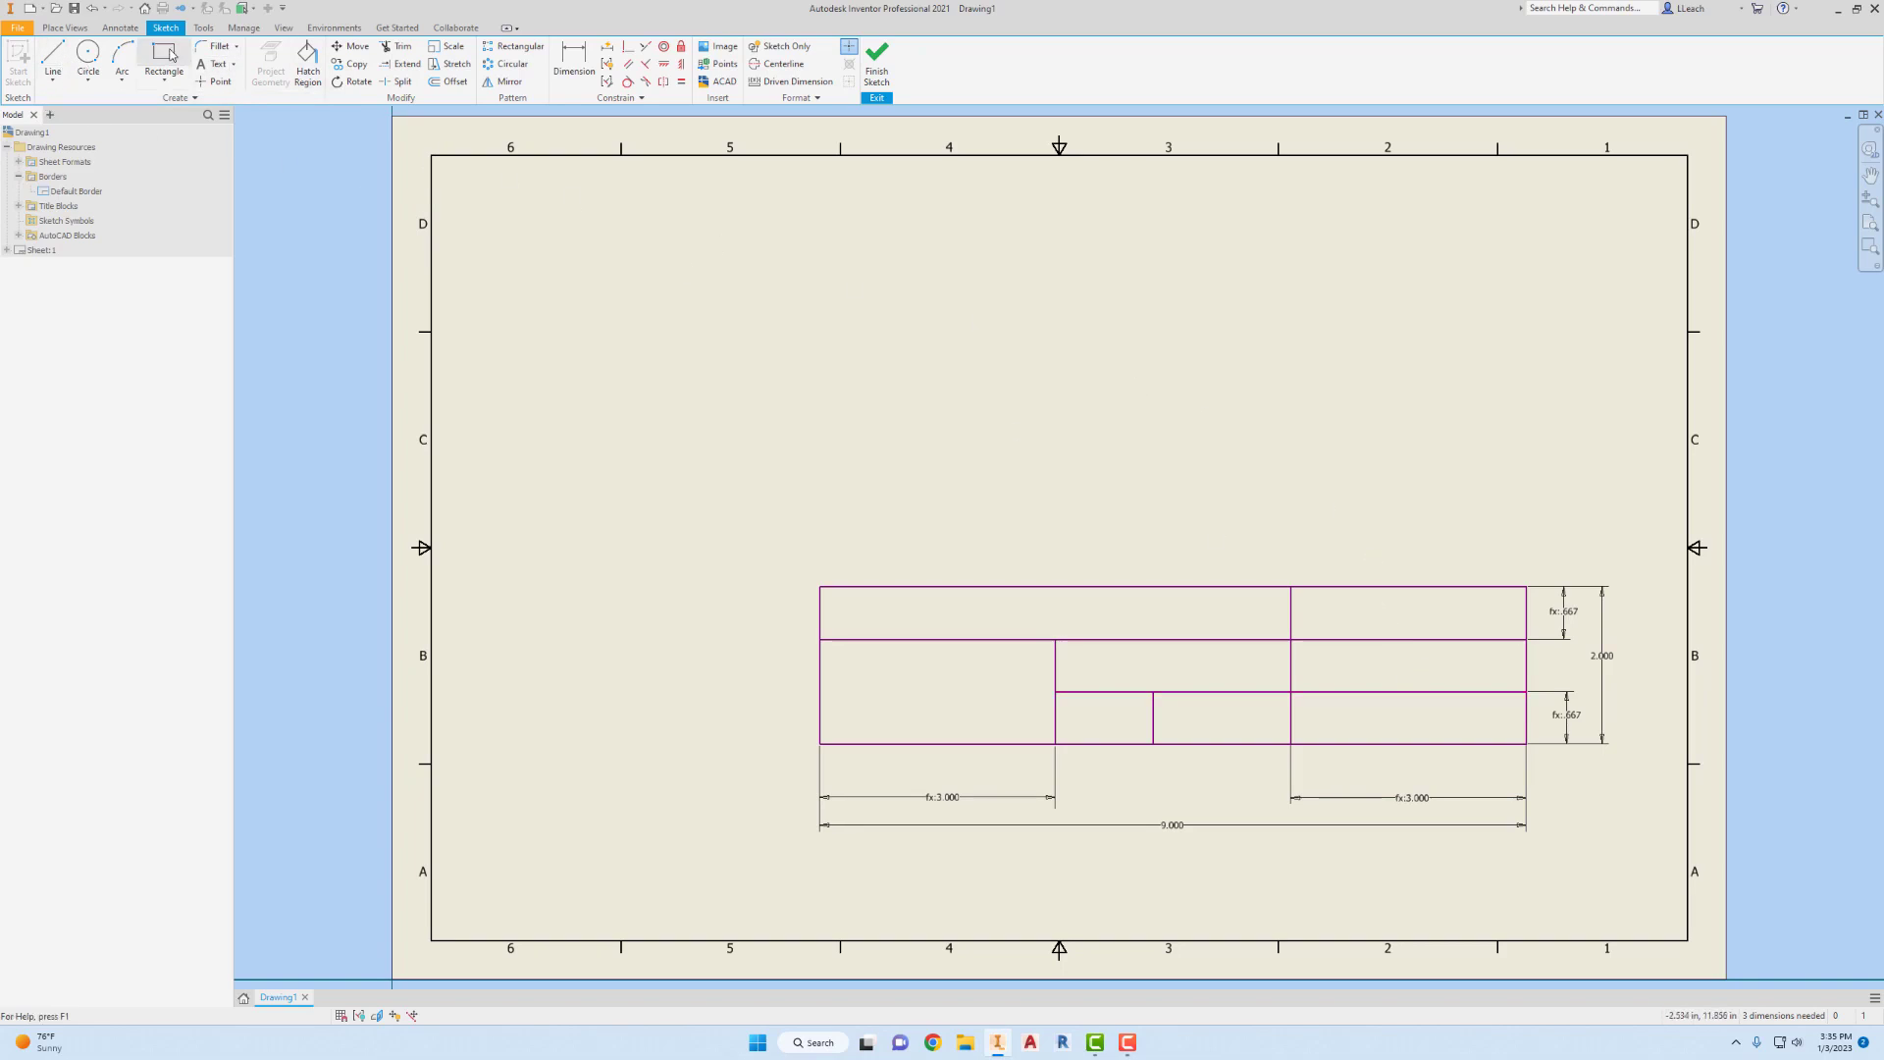
{"action": "left_click", "coordinate": [53, 59]}
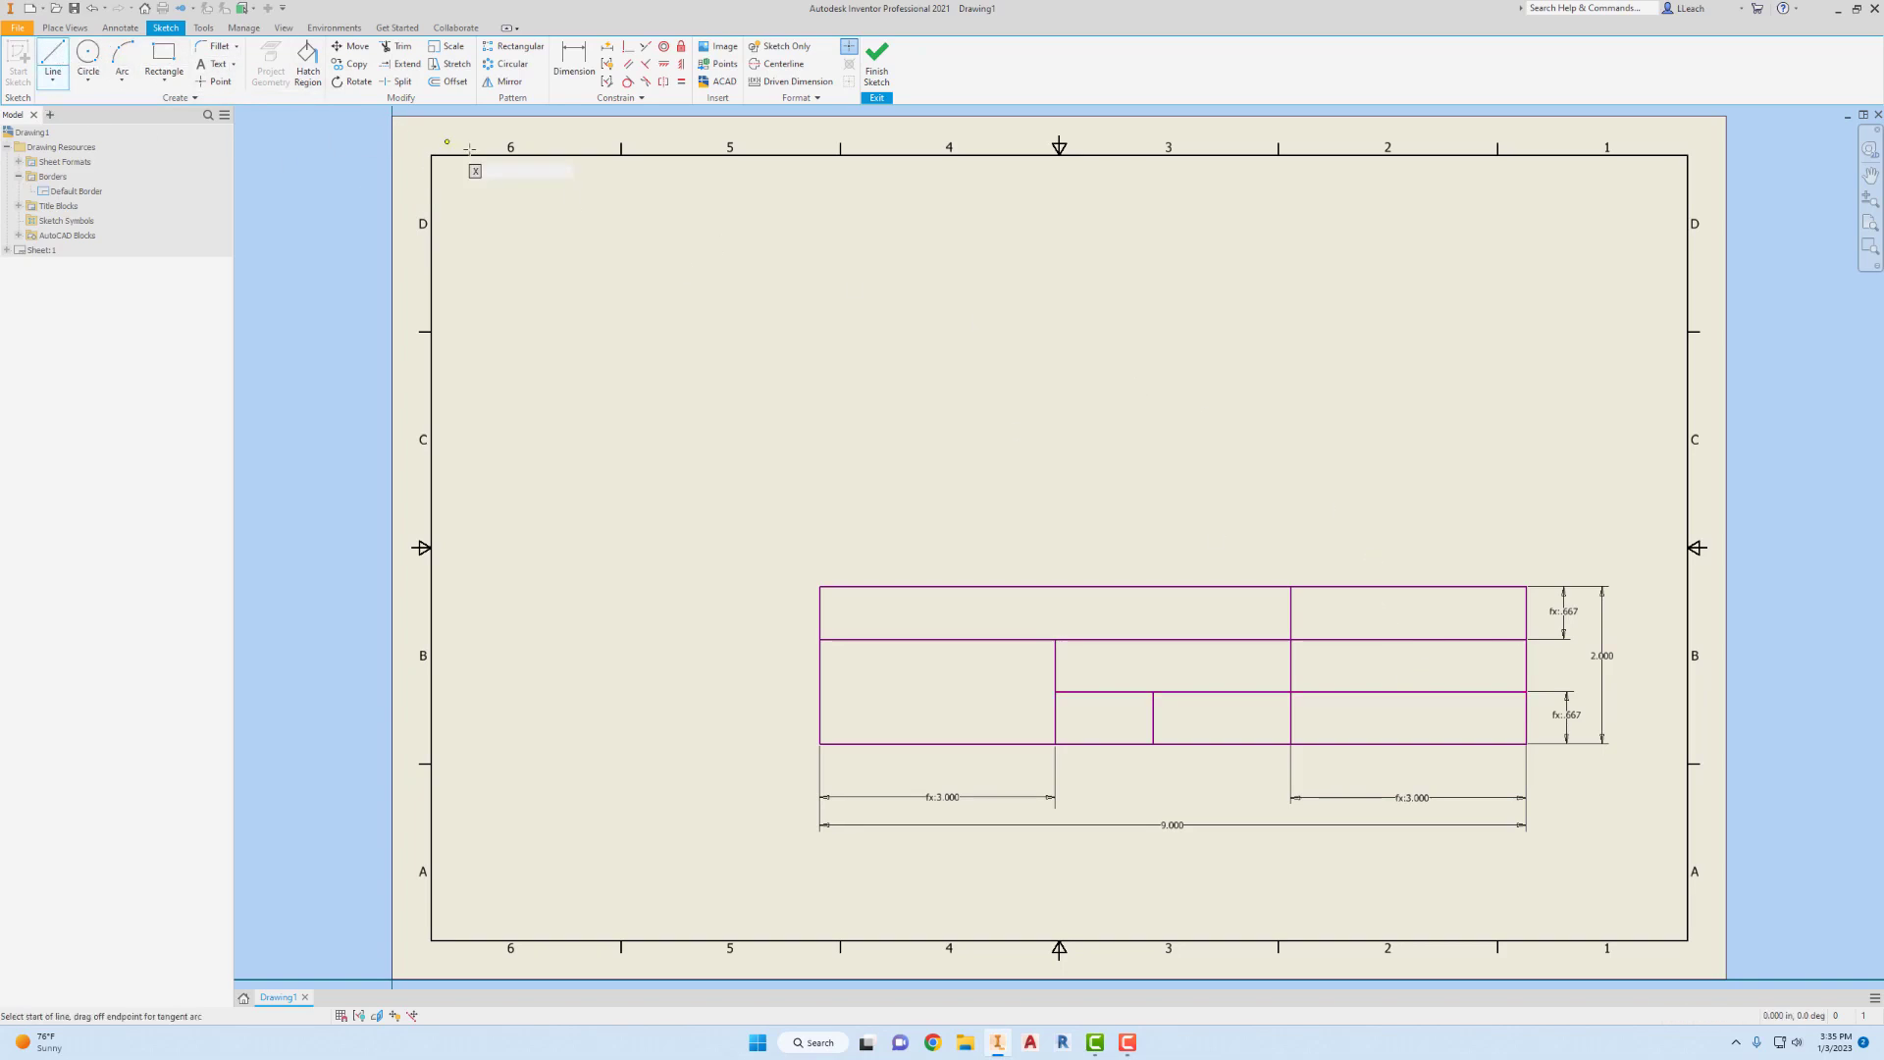
{"action": "left_click", "coordinate": [1430, 691]}
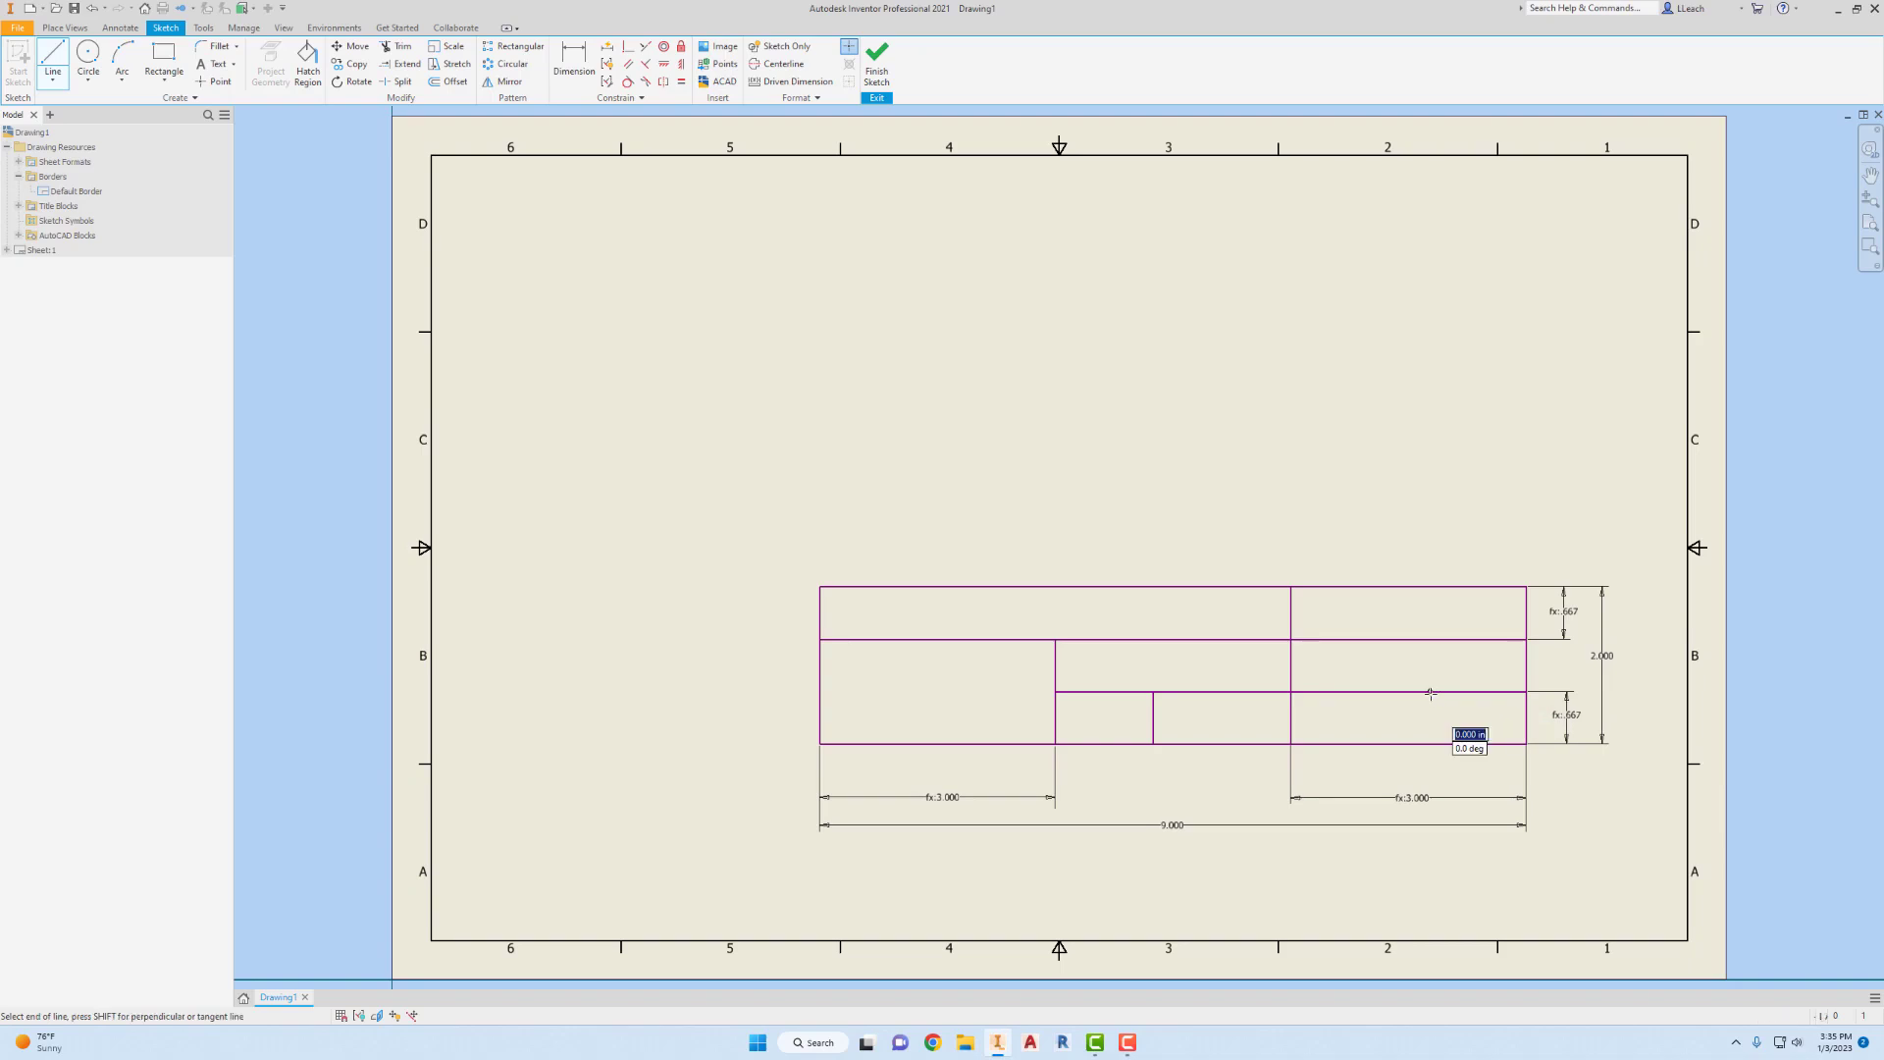
{"action": "double_click", "coordinate": [1432, 742]}
{"action": "key", "text": "Escape"}
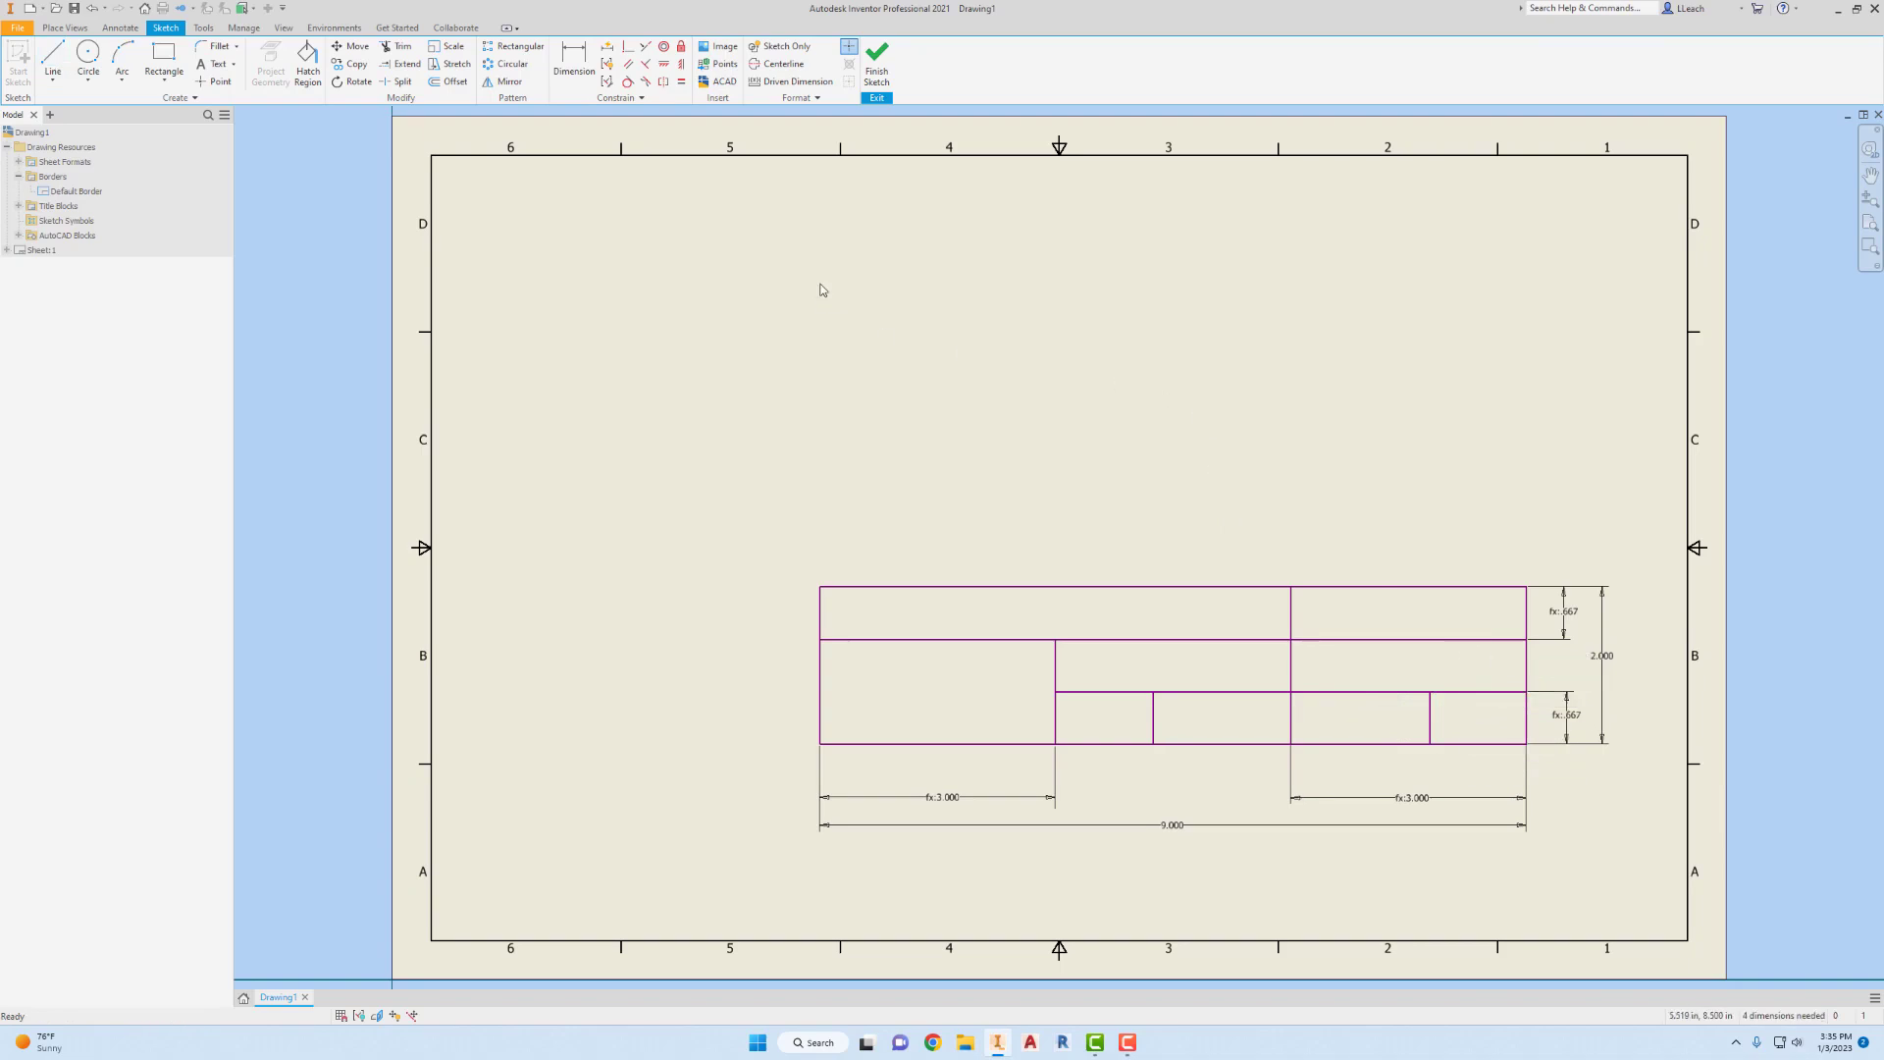
- Dimension the middle column's short vertical line from the column's left edge at half the left column's width, 1.5 in
{"action": "key", "text": "d"}
{"action": "left_click", "coordinate": [1156, 725]}
{"action": "left_click", "coordinate": [1055, 726]}
{"action": "left_click", "coordinate": [1110, 800]}
{"action": "left_click", "coordinate": [1107, 797]}
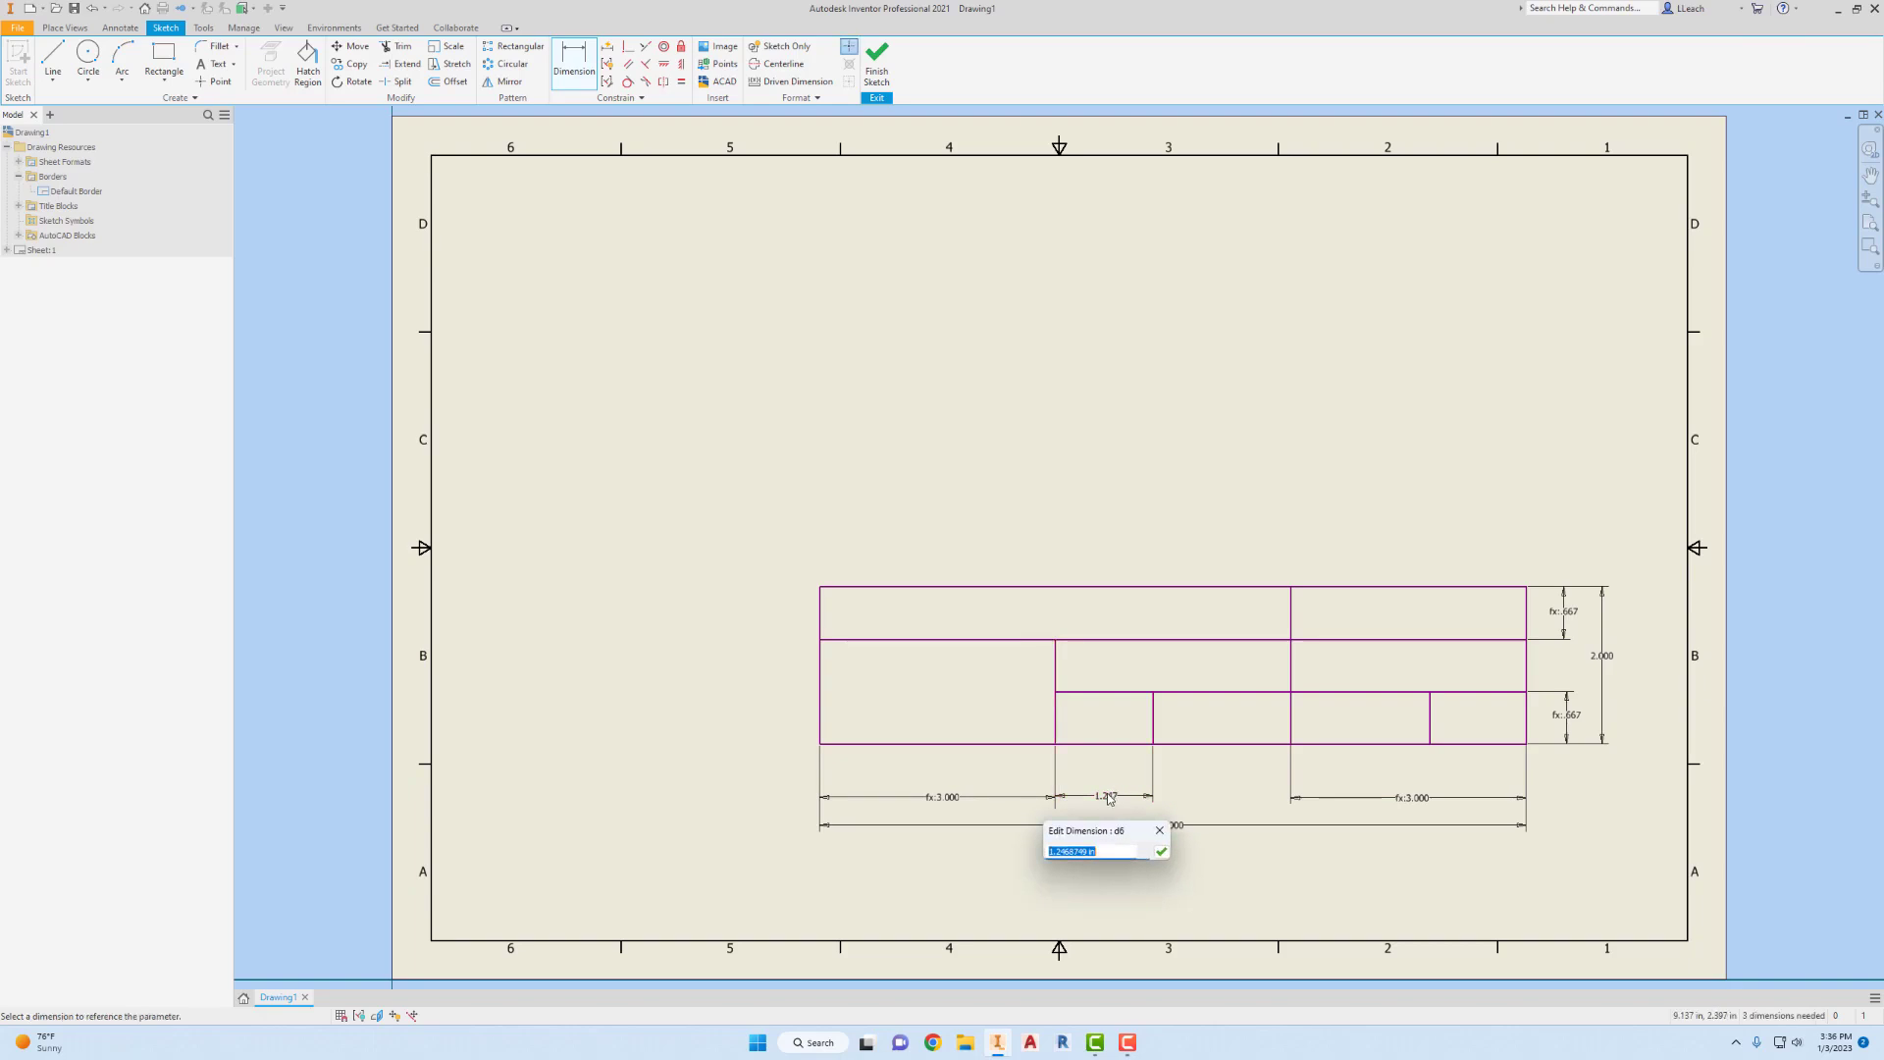
{"action": "left_click", "coordinate": [950, 801]}
{"action": "left_click", "coordinate": [1161, 853]}
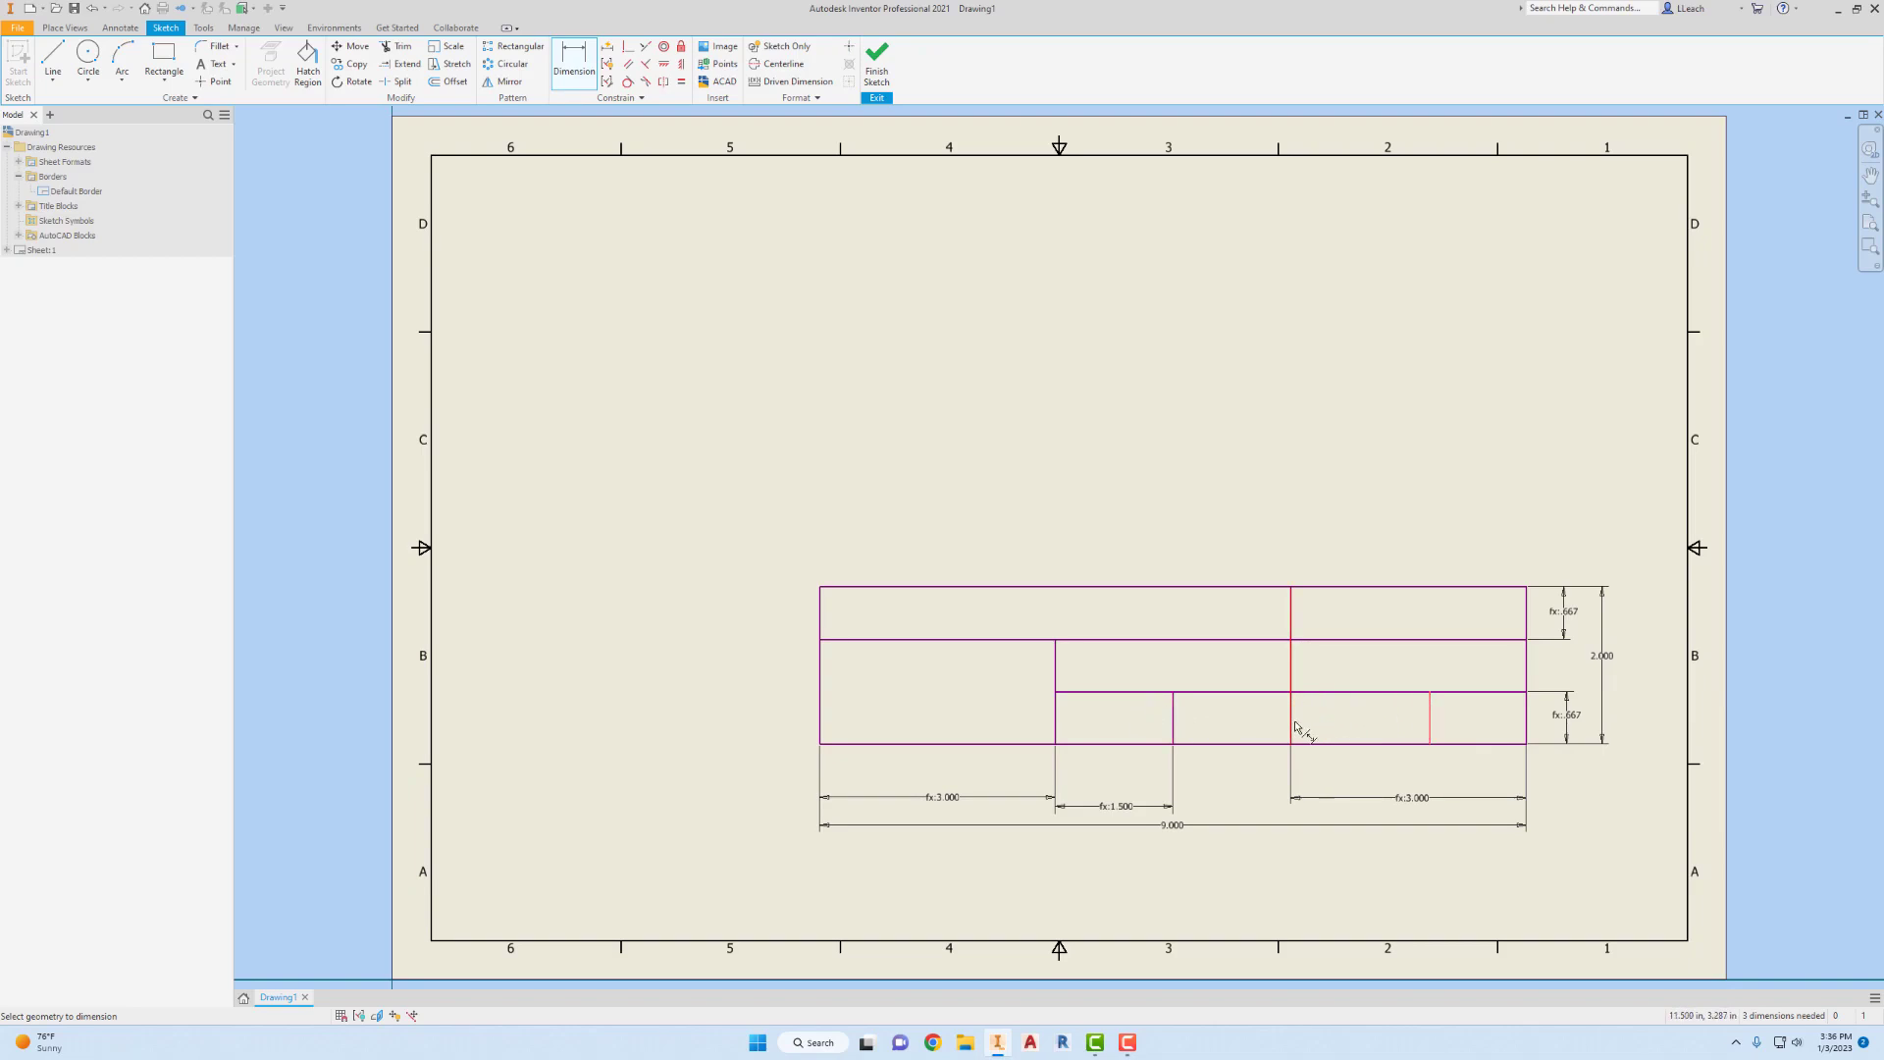
- Dimension the right column's short vertical line from the column's left edge with the formula d5/2
{"action": "left_click", "coordinate": [1346, 745]}
{"action": "left_click", "coordinate": [1357, 780]}
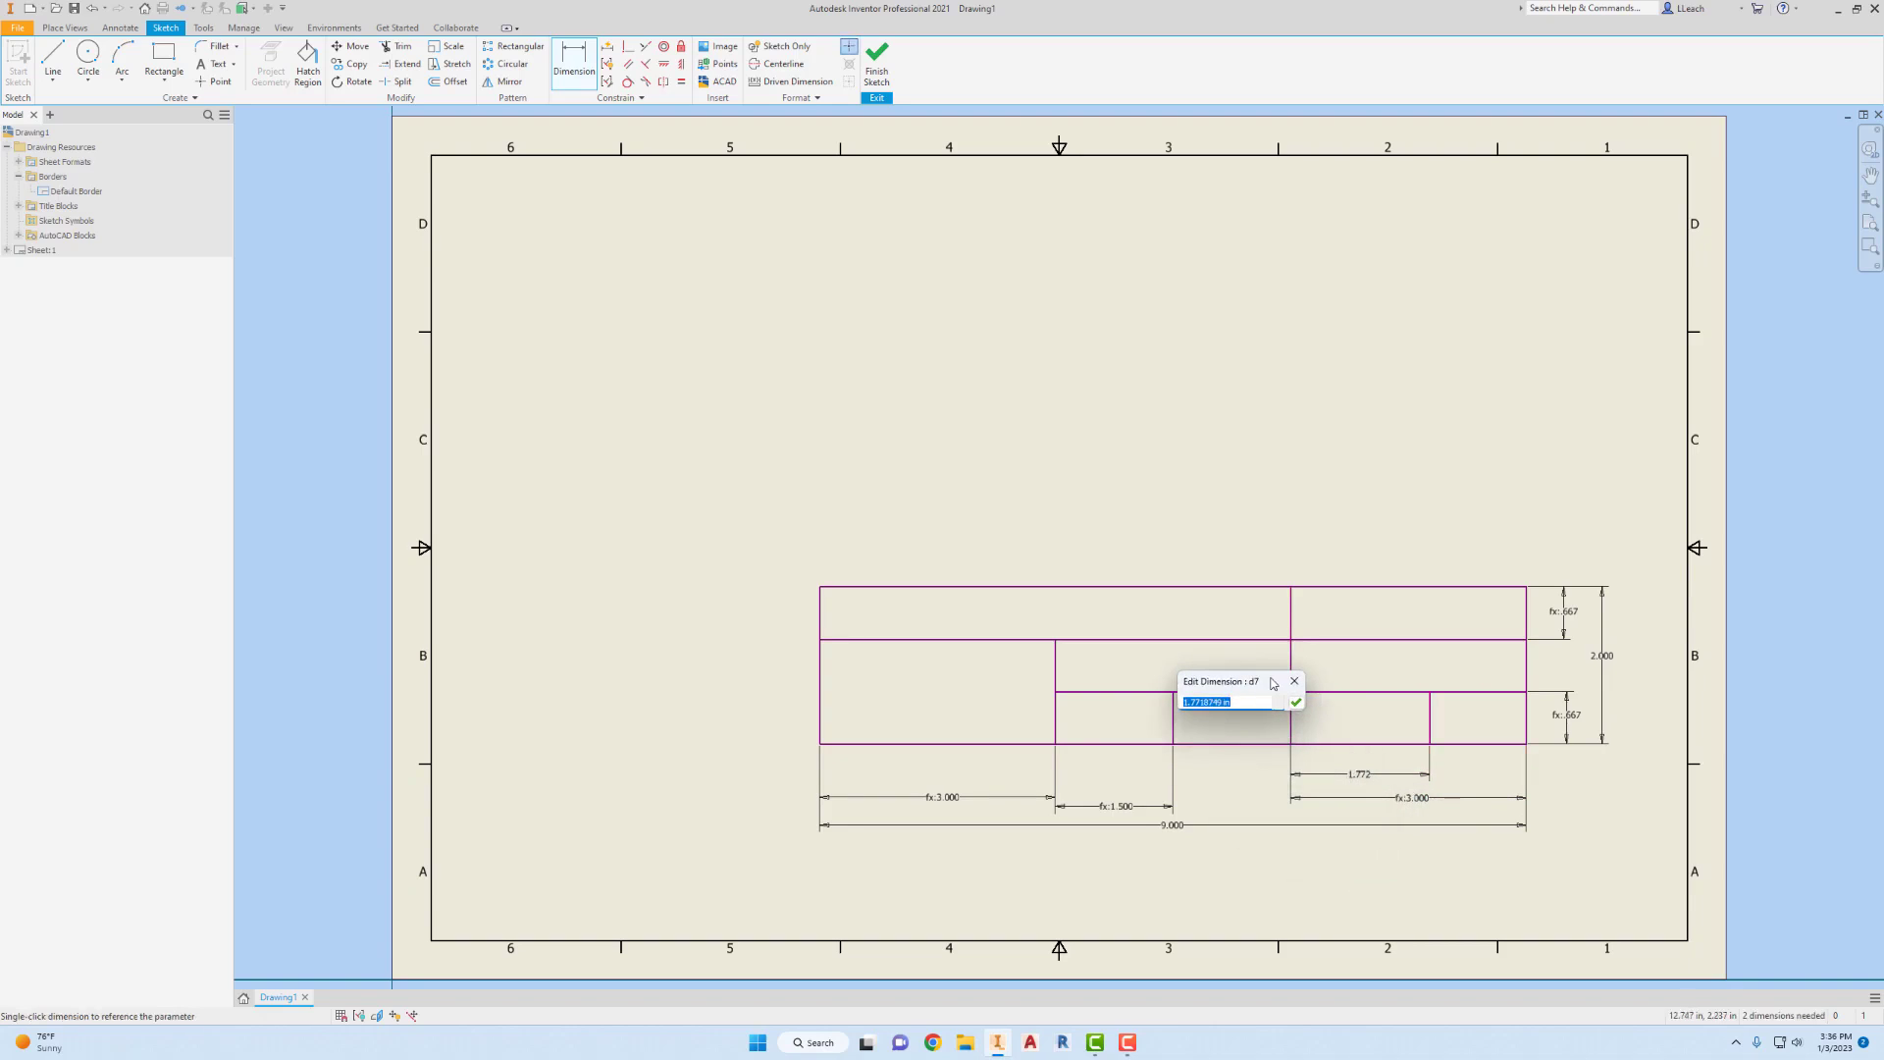
{"action": "type", "text": "d5/2"}
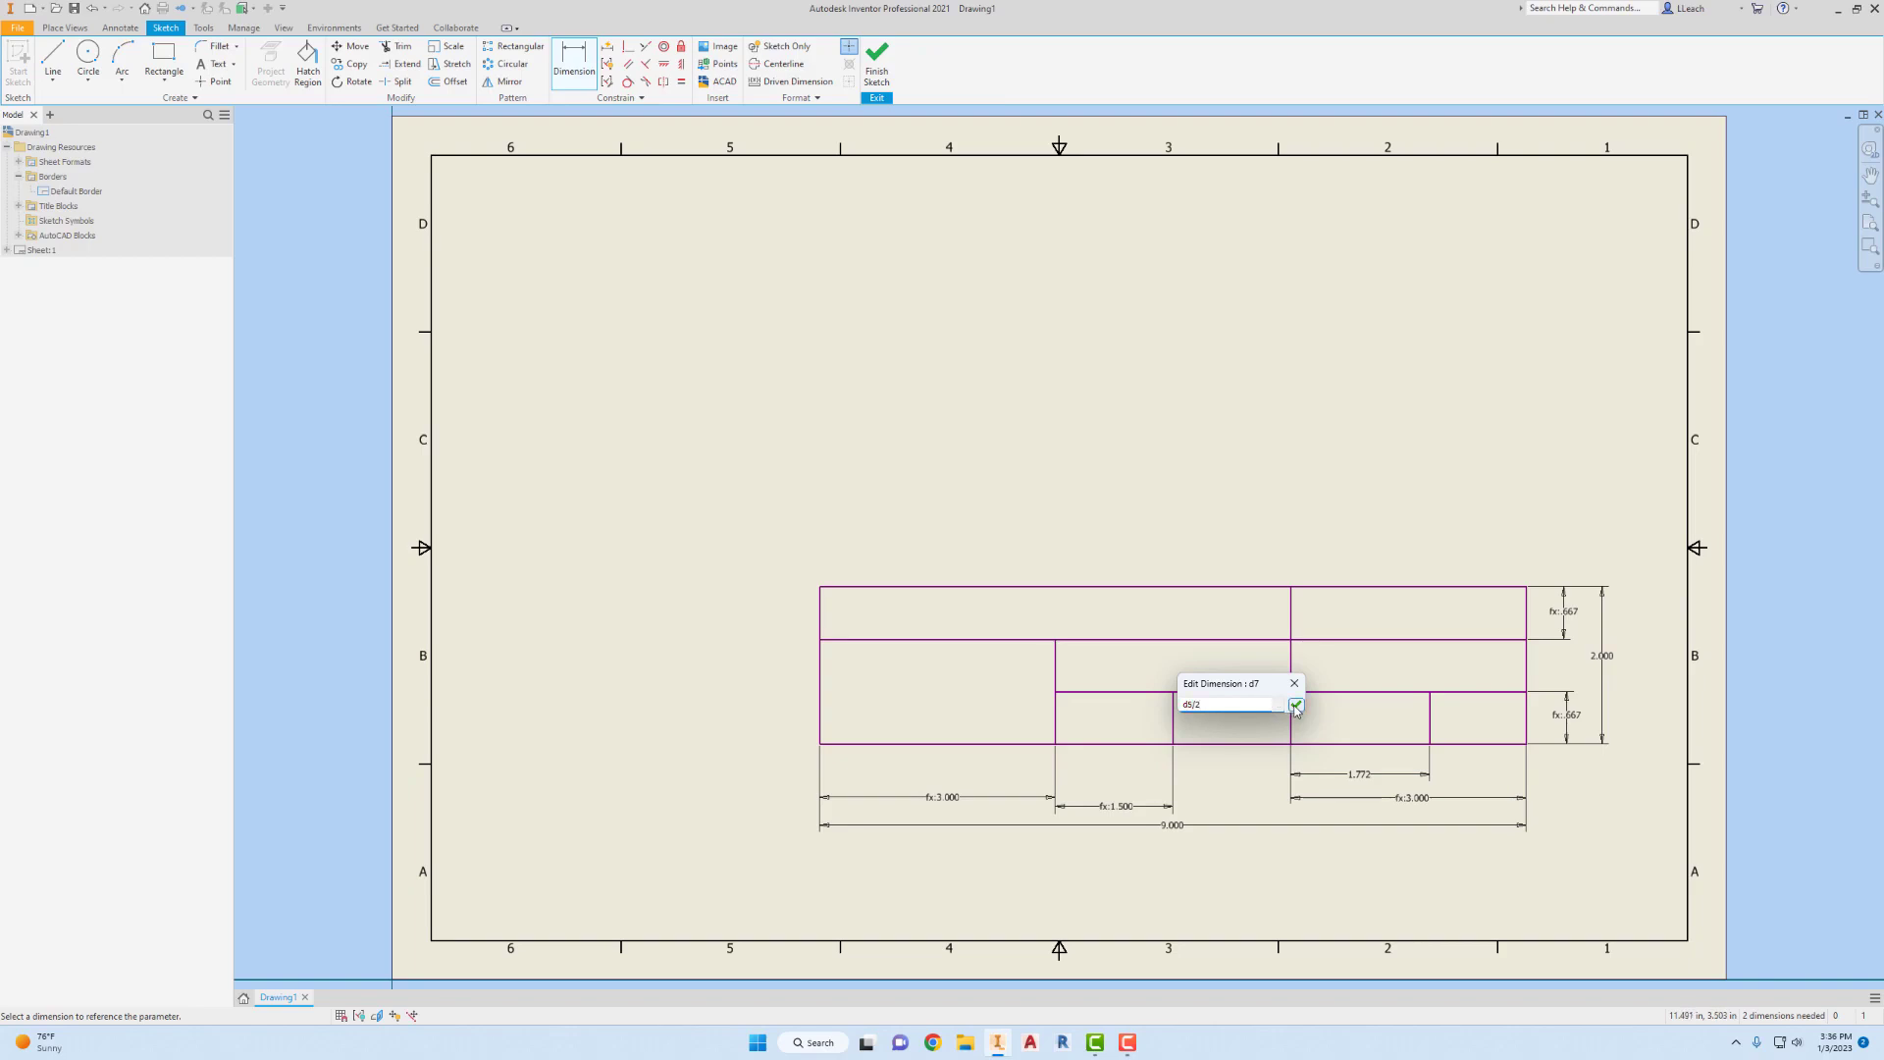
{"action": "left_click", "coordinate": [1295, 705]}
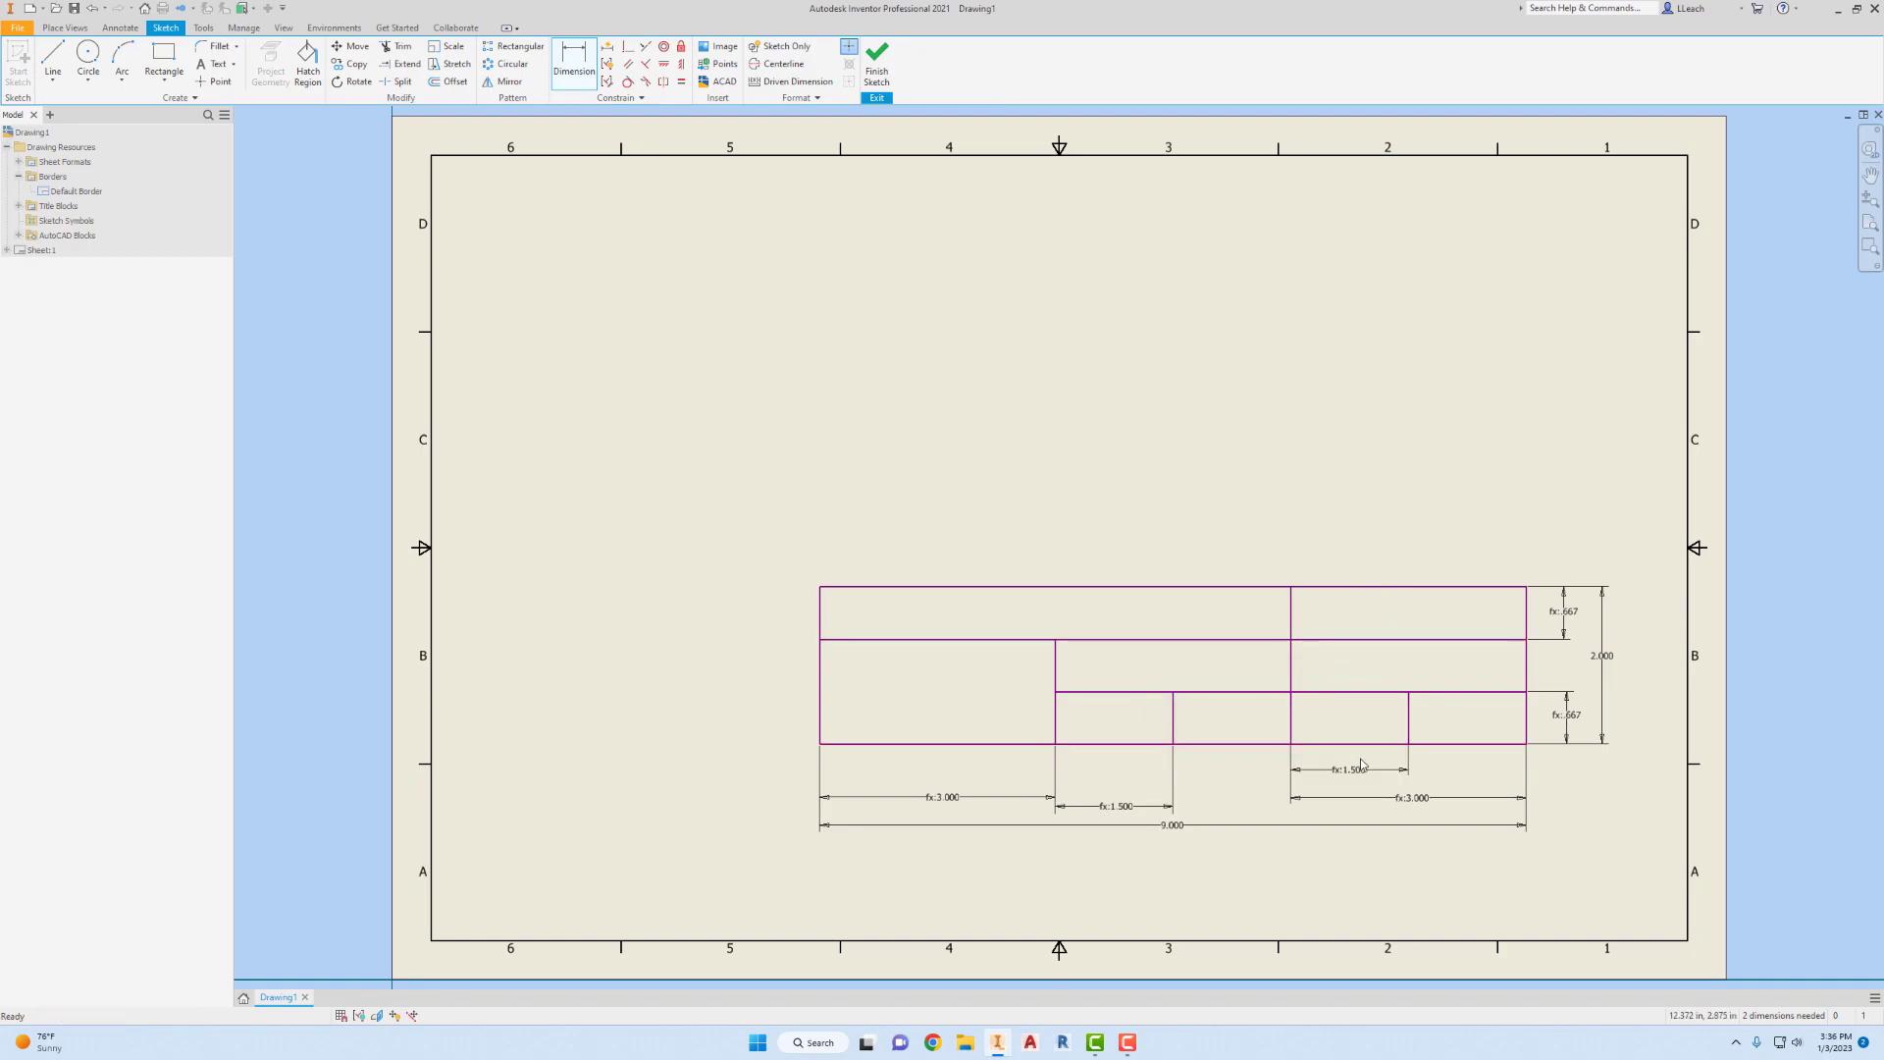
- Move the 1.5 in dimension under the right column slightly farther below the title block
{"action": "key", "text": "Escape"}
{"action": "left_click_drag", "start_coordinate": [1358, 769], "coordinate": [1362, 773]}
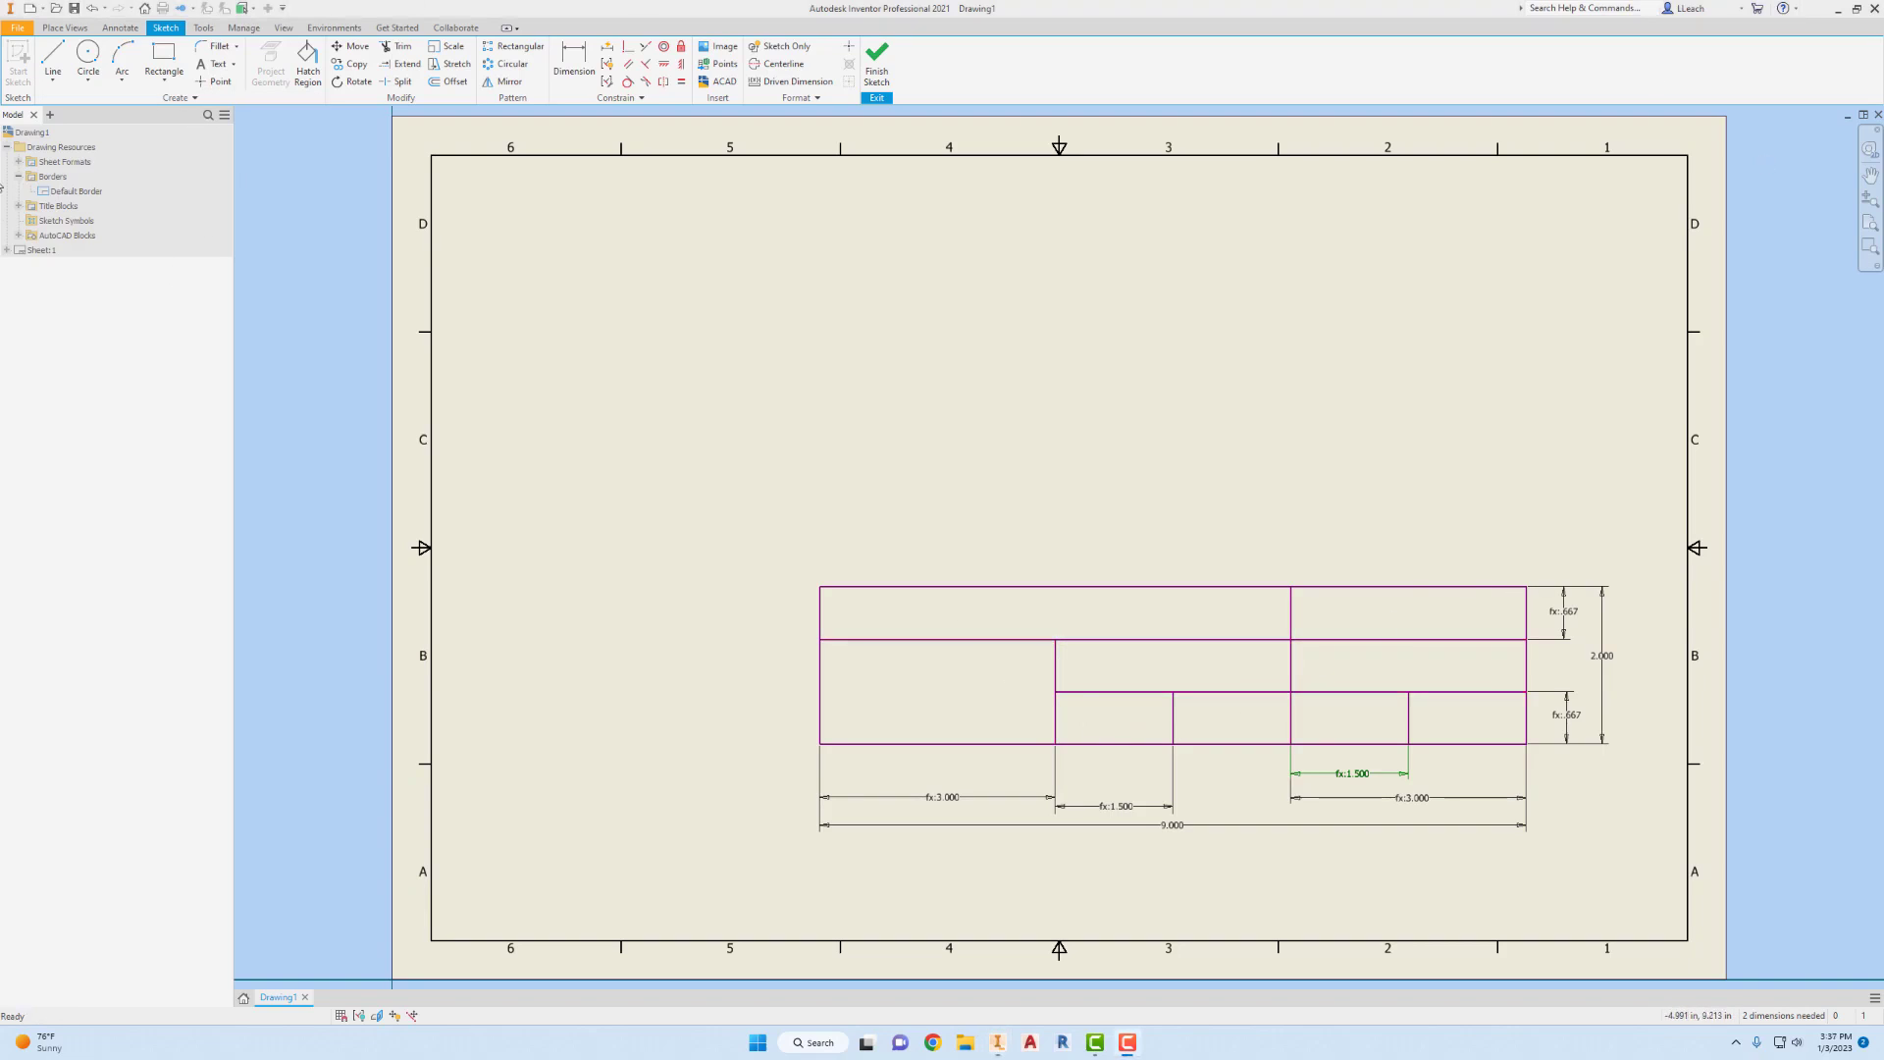
- Place the label "TITLE:" in the wide top-left cell of the title block with a text height of 0.125 in
{"action": "left_click", "coordinate": [221, 81]}
{"action": "left_click", "coordinate": [221, 64]}
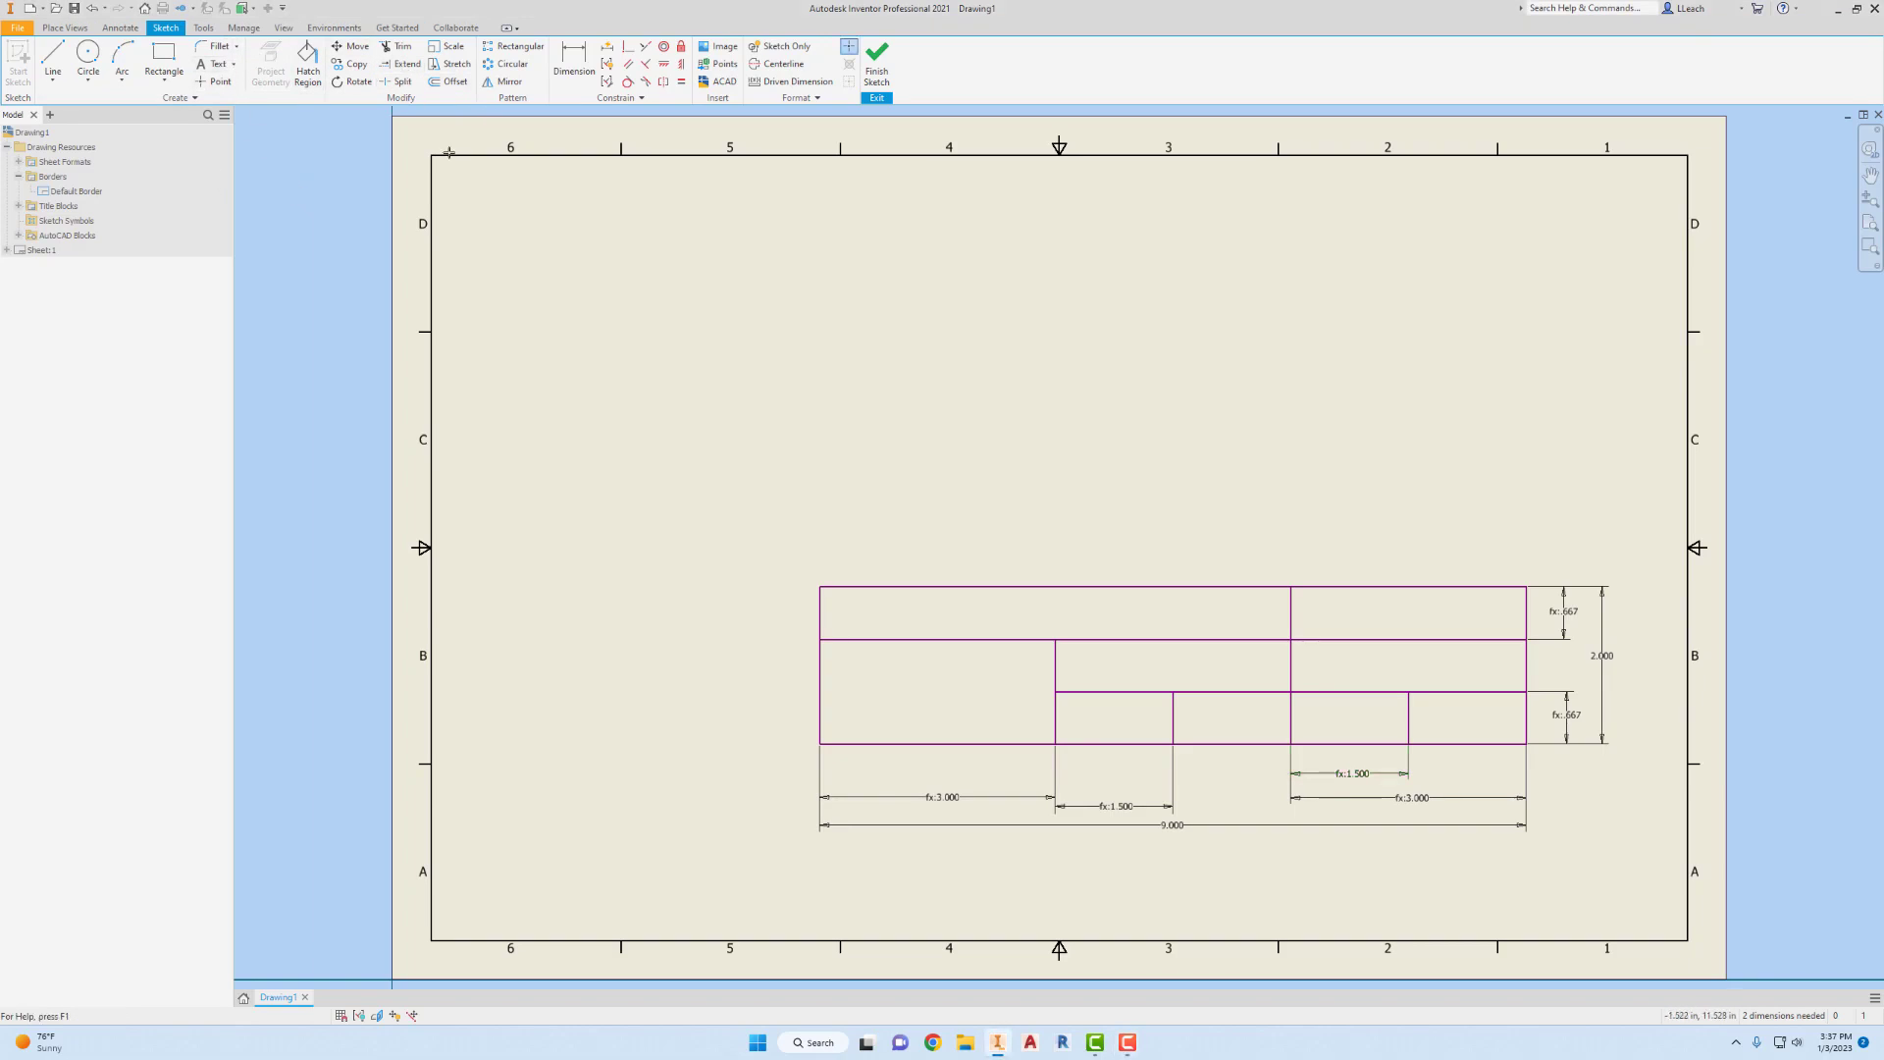
{"action": "left_click", "coordinate": [835, 604]}
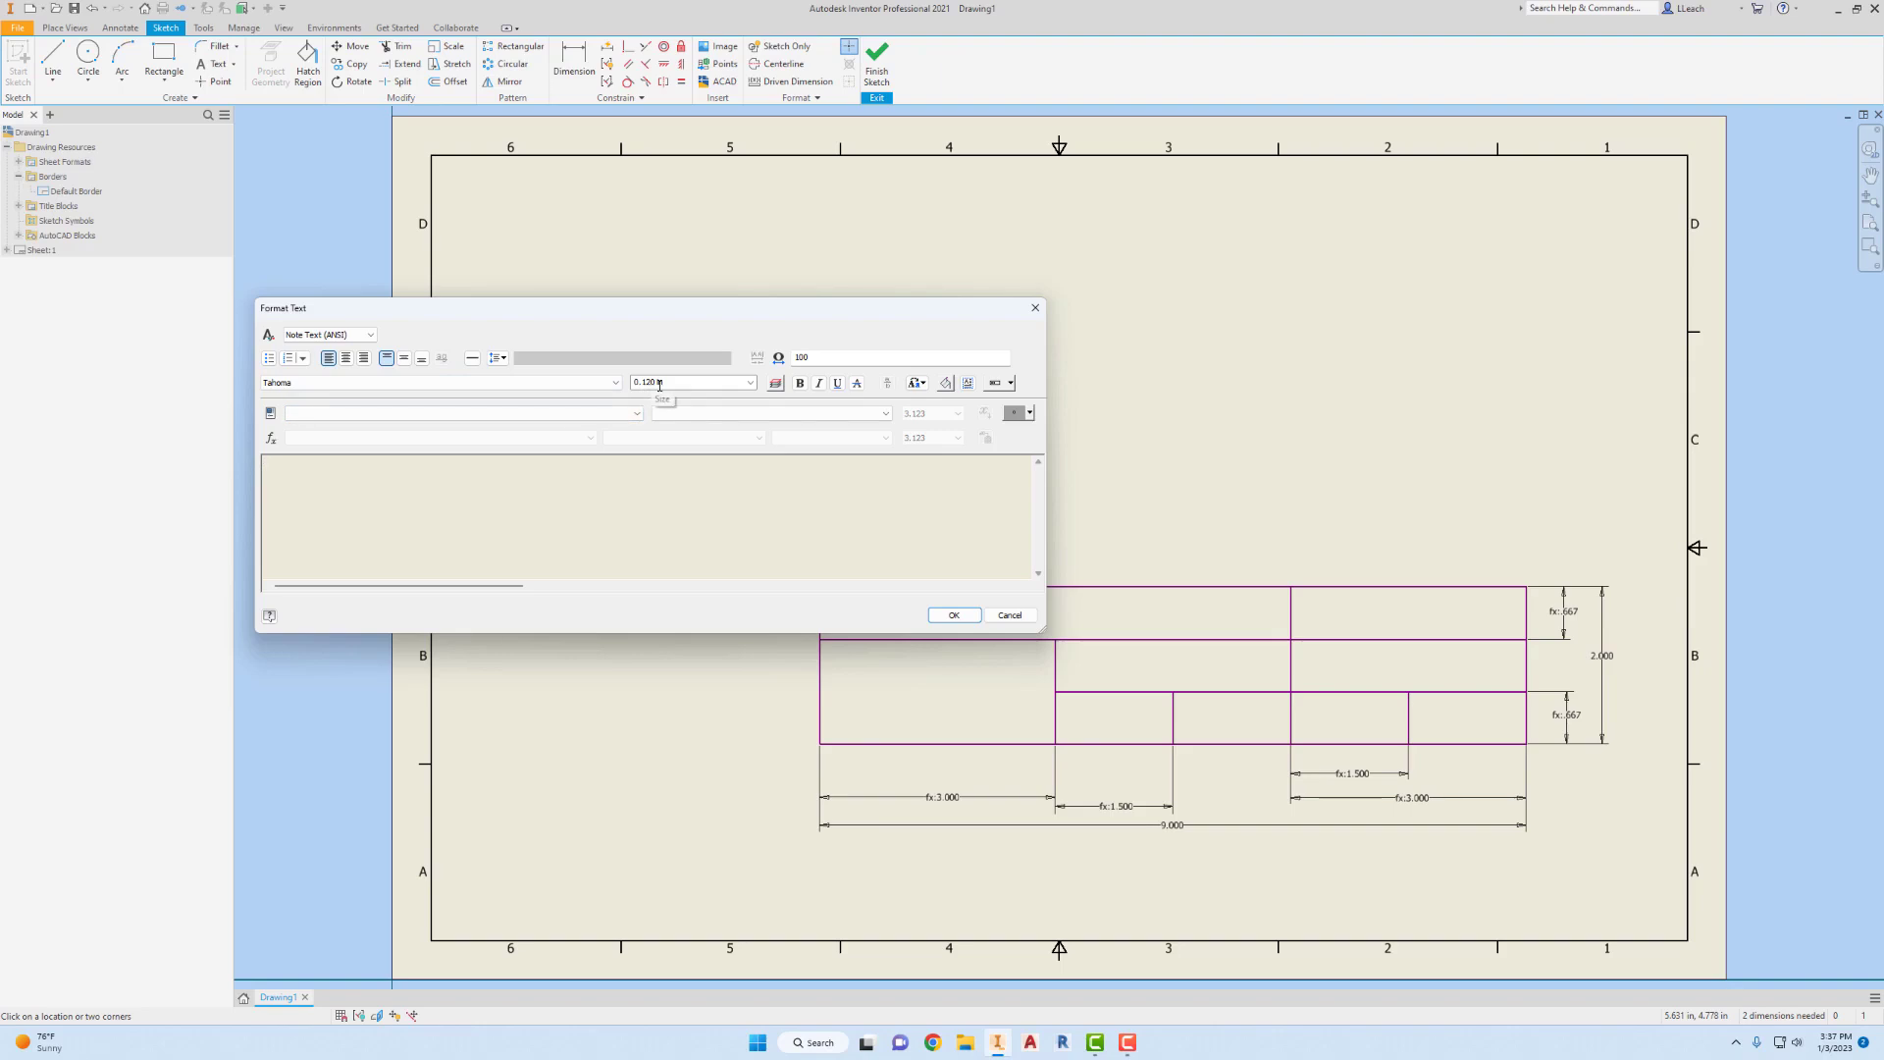
{"action": "left_click", "coordinate": [750, 382]}
{"action": "left_click", "coordinate": [685, 416]}
{"action": "key", "text": "BackSpace"}
{"action": "type", "text": "TITLE:"}
{"action": "left_click", "coordinate": [953, 615]}
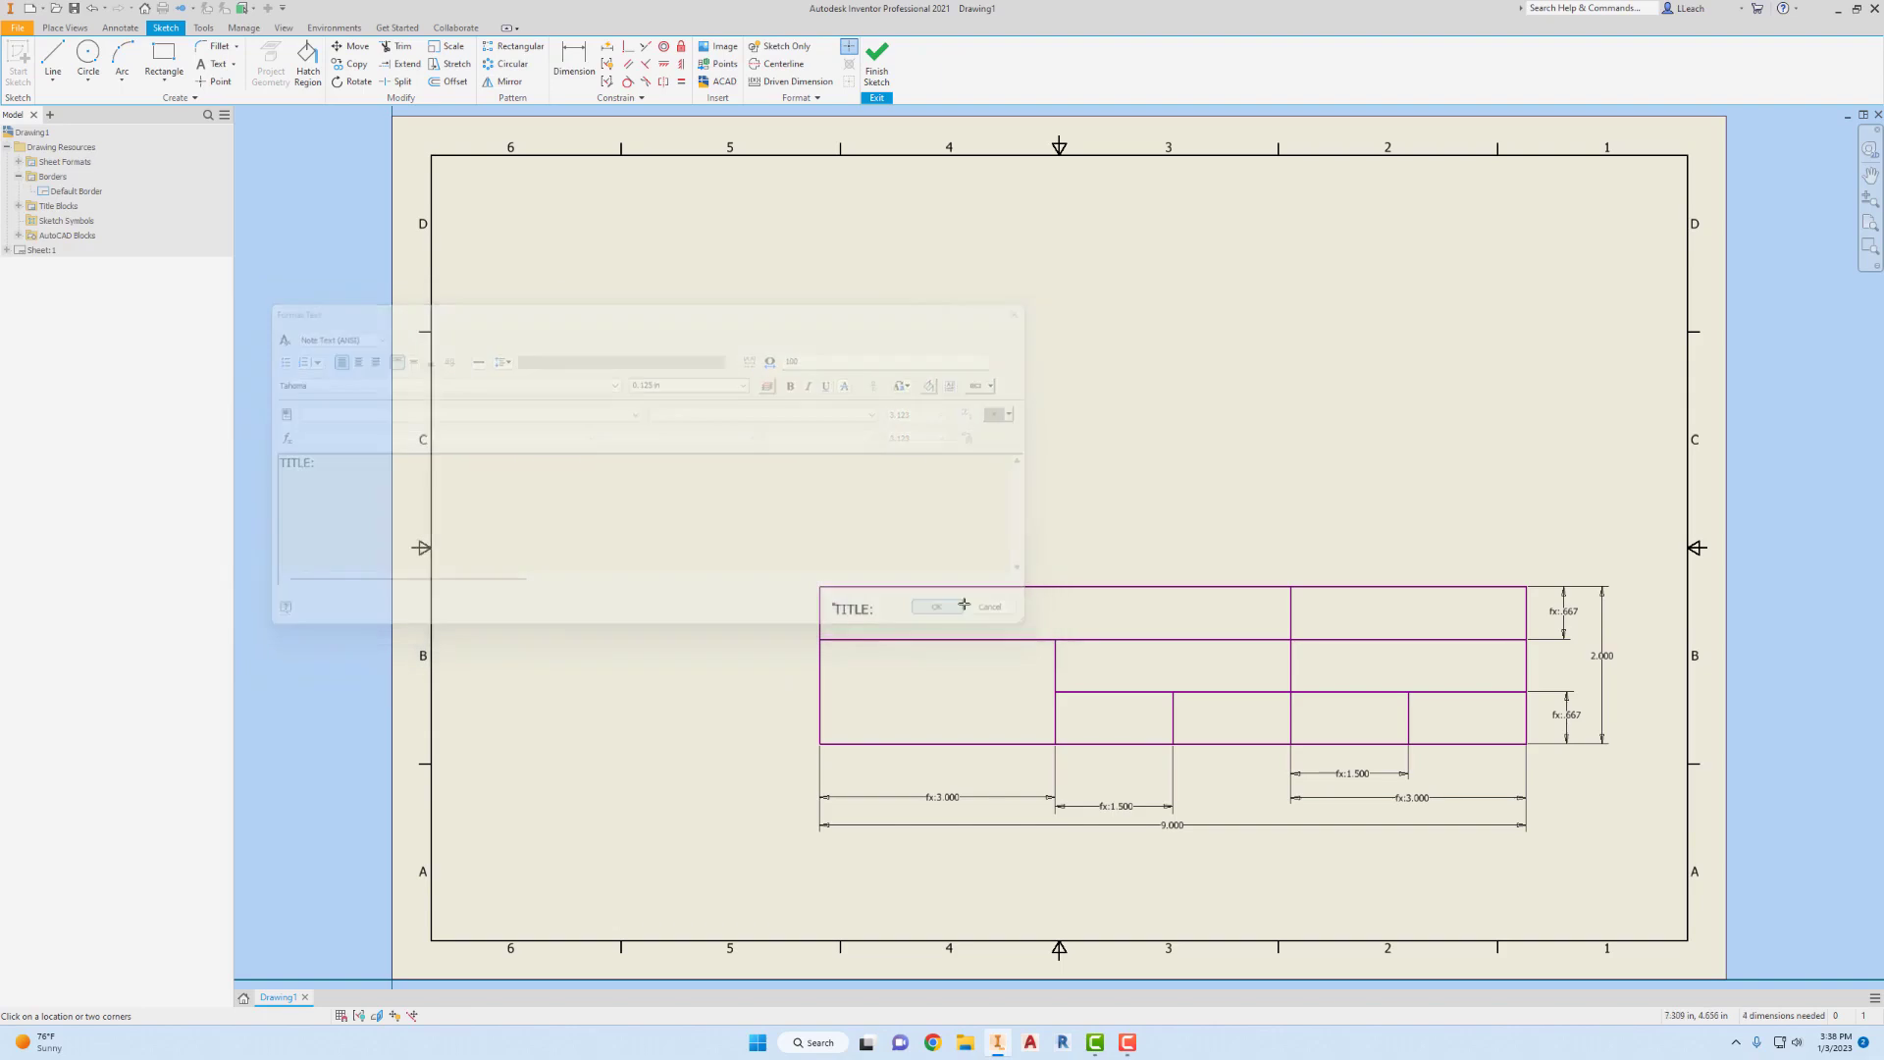
- Dimension the "TITLE:" label's anchor point 1/16 in below the cell's top edge and 1/16 in from its left edge
{"action": "scroll", "coordinate": [850, 602], "scroll_direction": "up", "scroll_amount": 5}
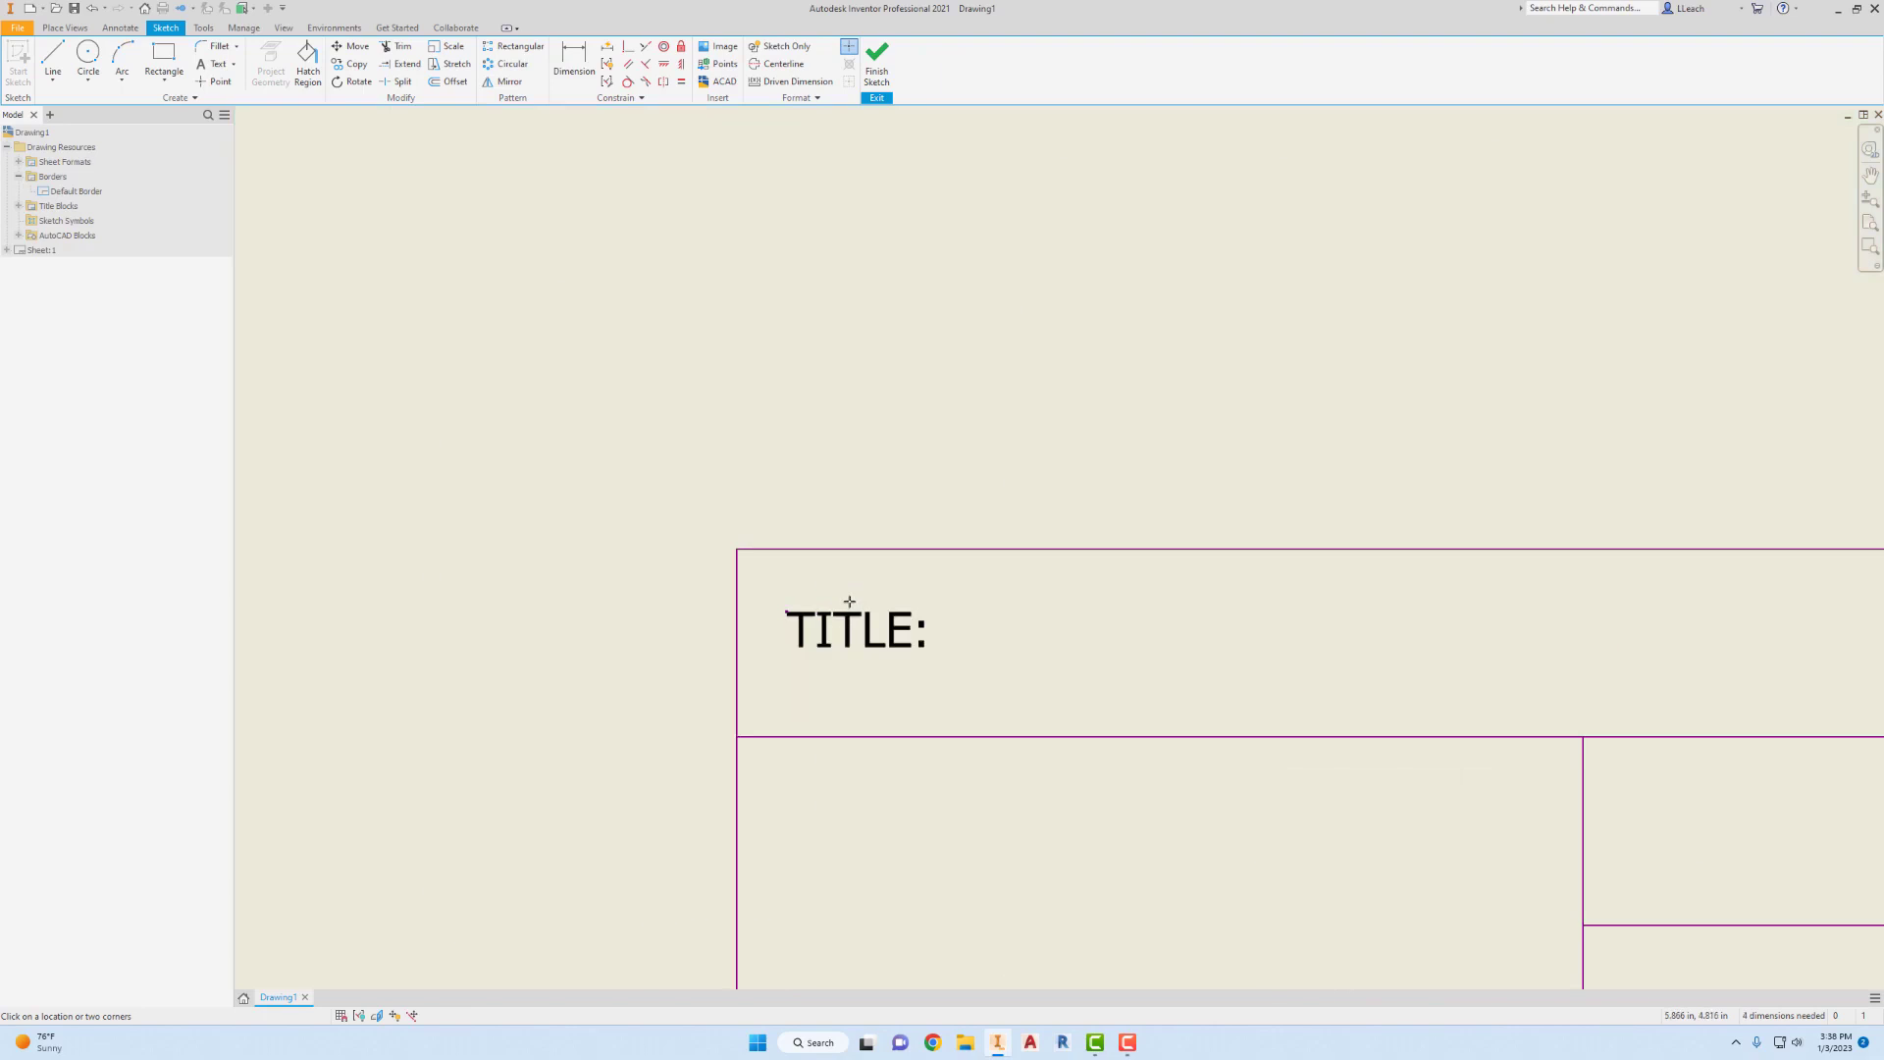
{"action": "scroll", "coordinate": [848, 601], "scroll_direction": "up", "scroll_amount": 3}
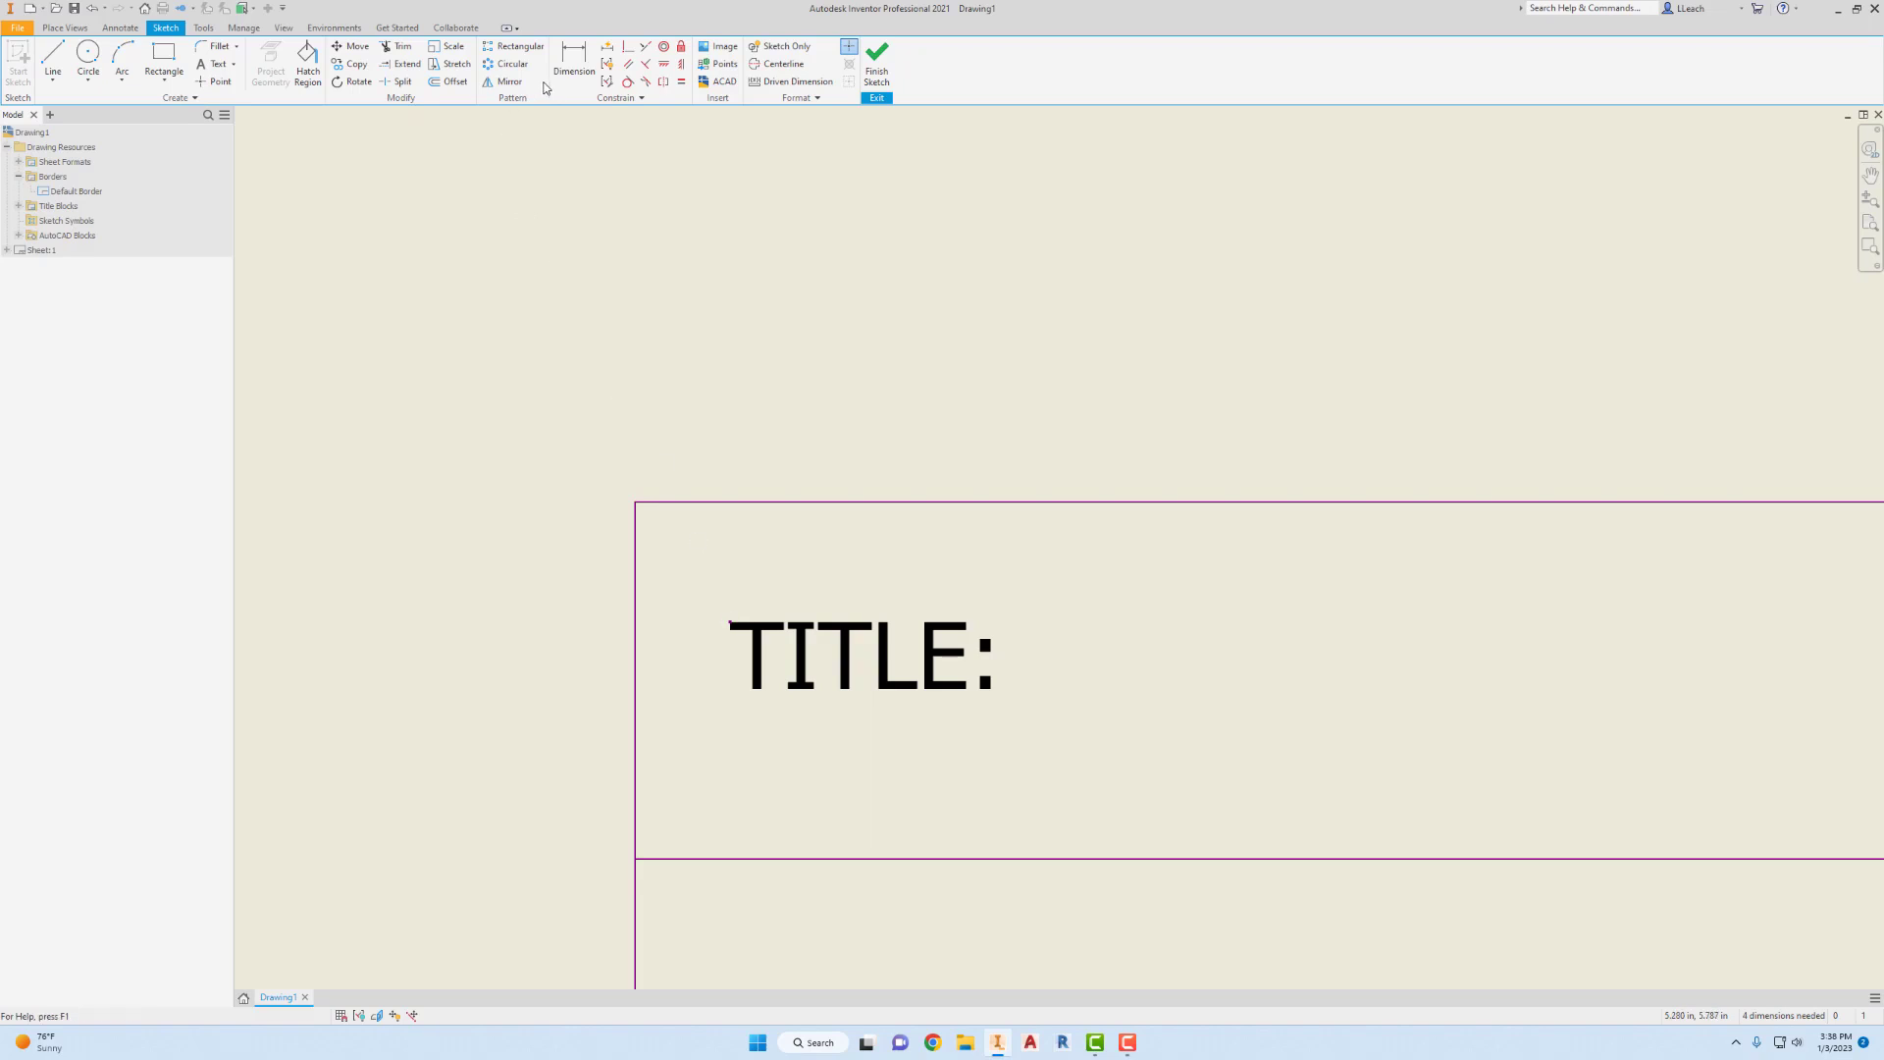
{"action": "left_click", "coordinate": [569, 74]}
{"action": "left_click", "coordinate": [753, 504]}
{"action": "left_click", "coordinate": [557, 702]}
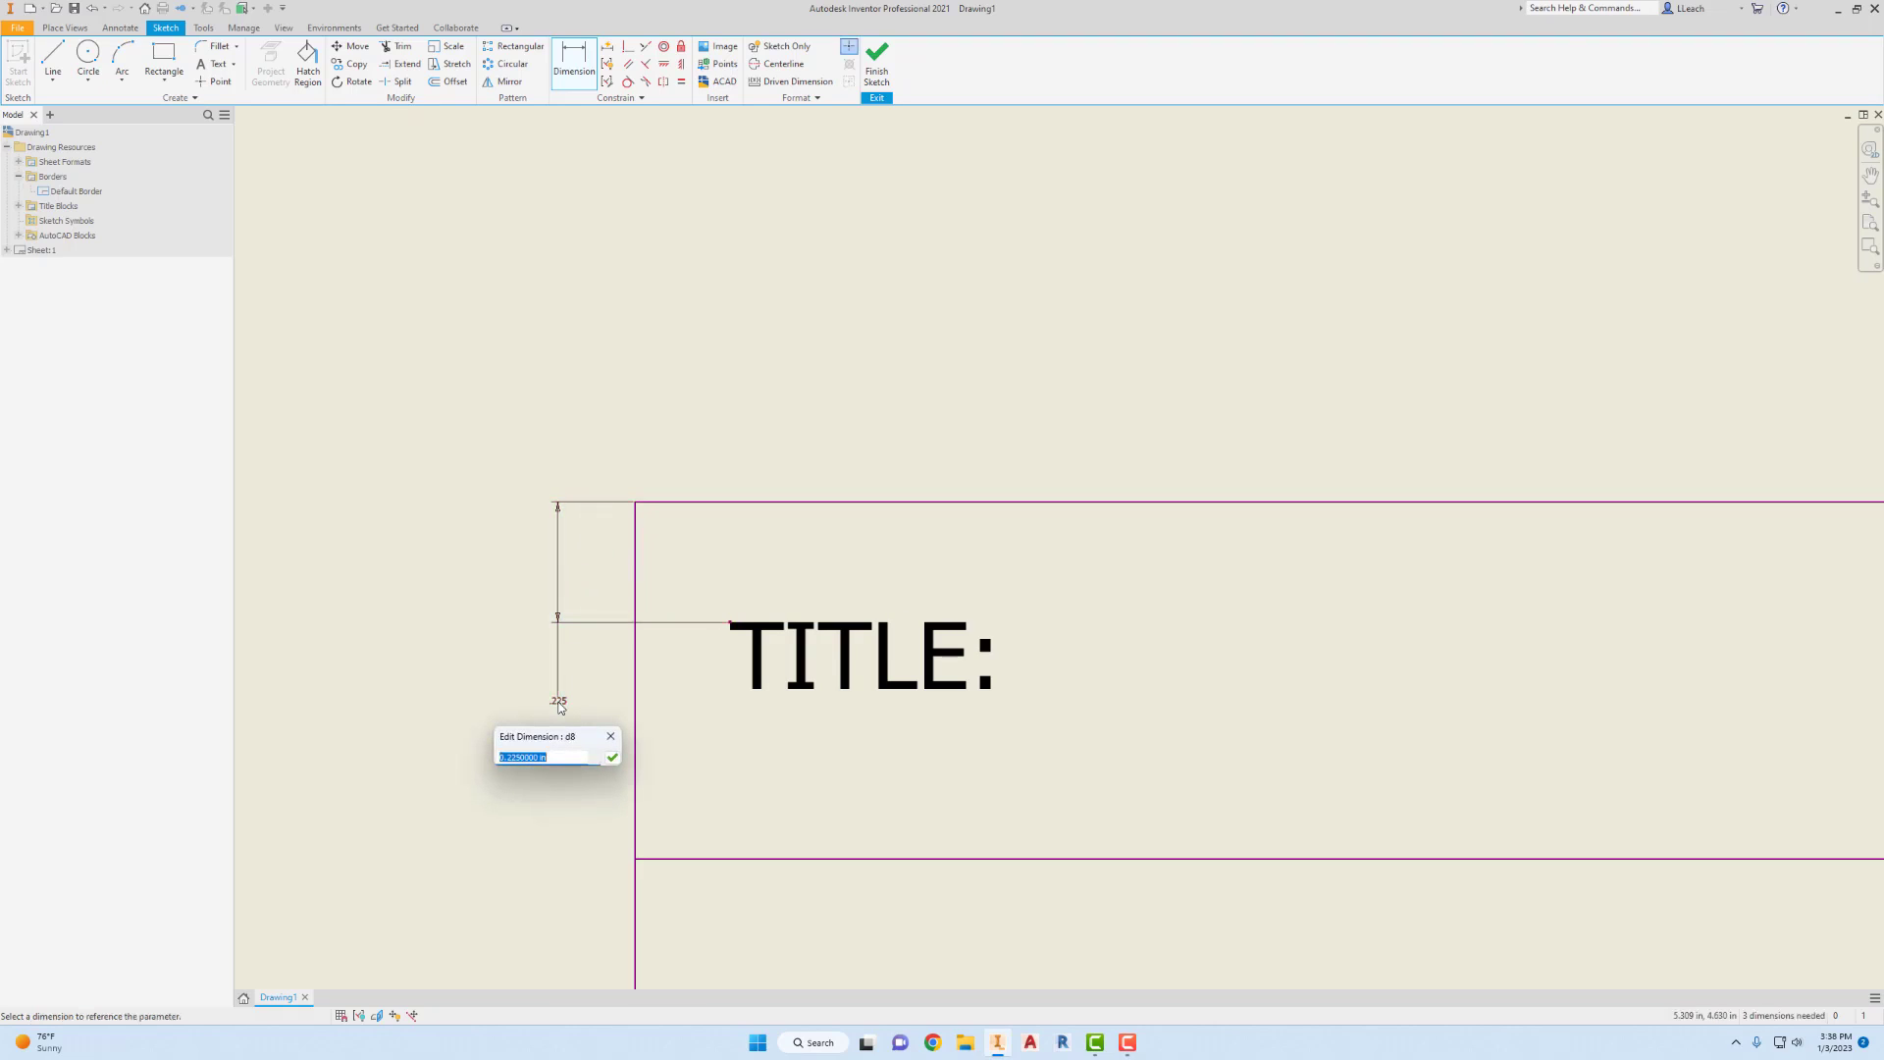
{"action": "type", "text": "1/16"}
{"action": "key", "text": "Return"}
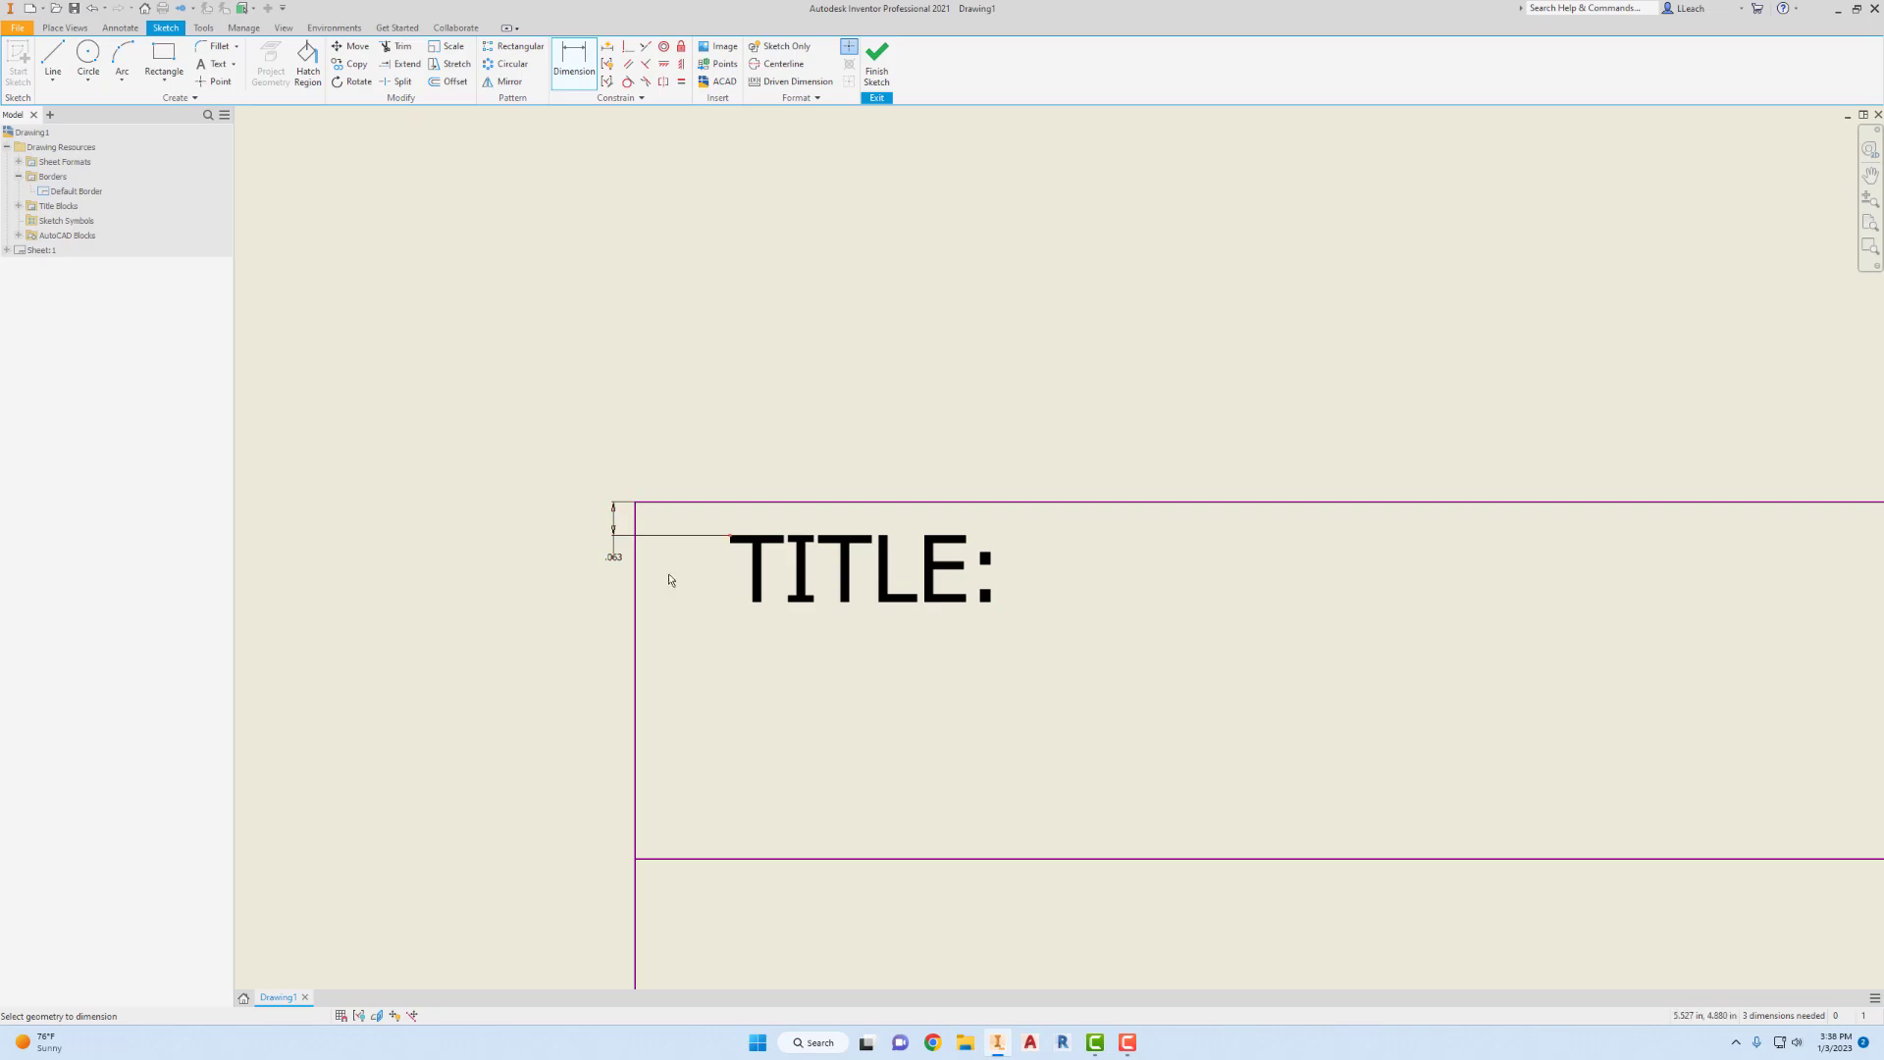
{"action": "left_click", "coordinate": [636, 600]}
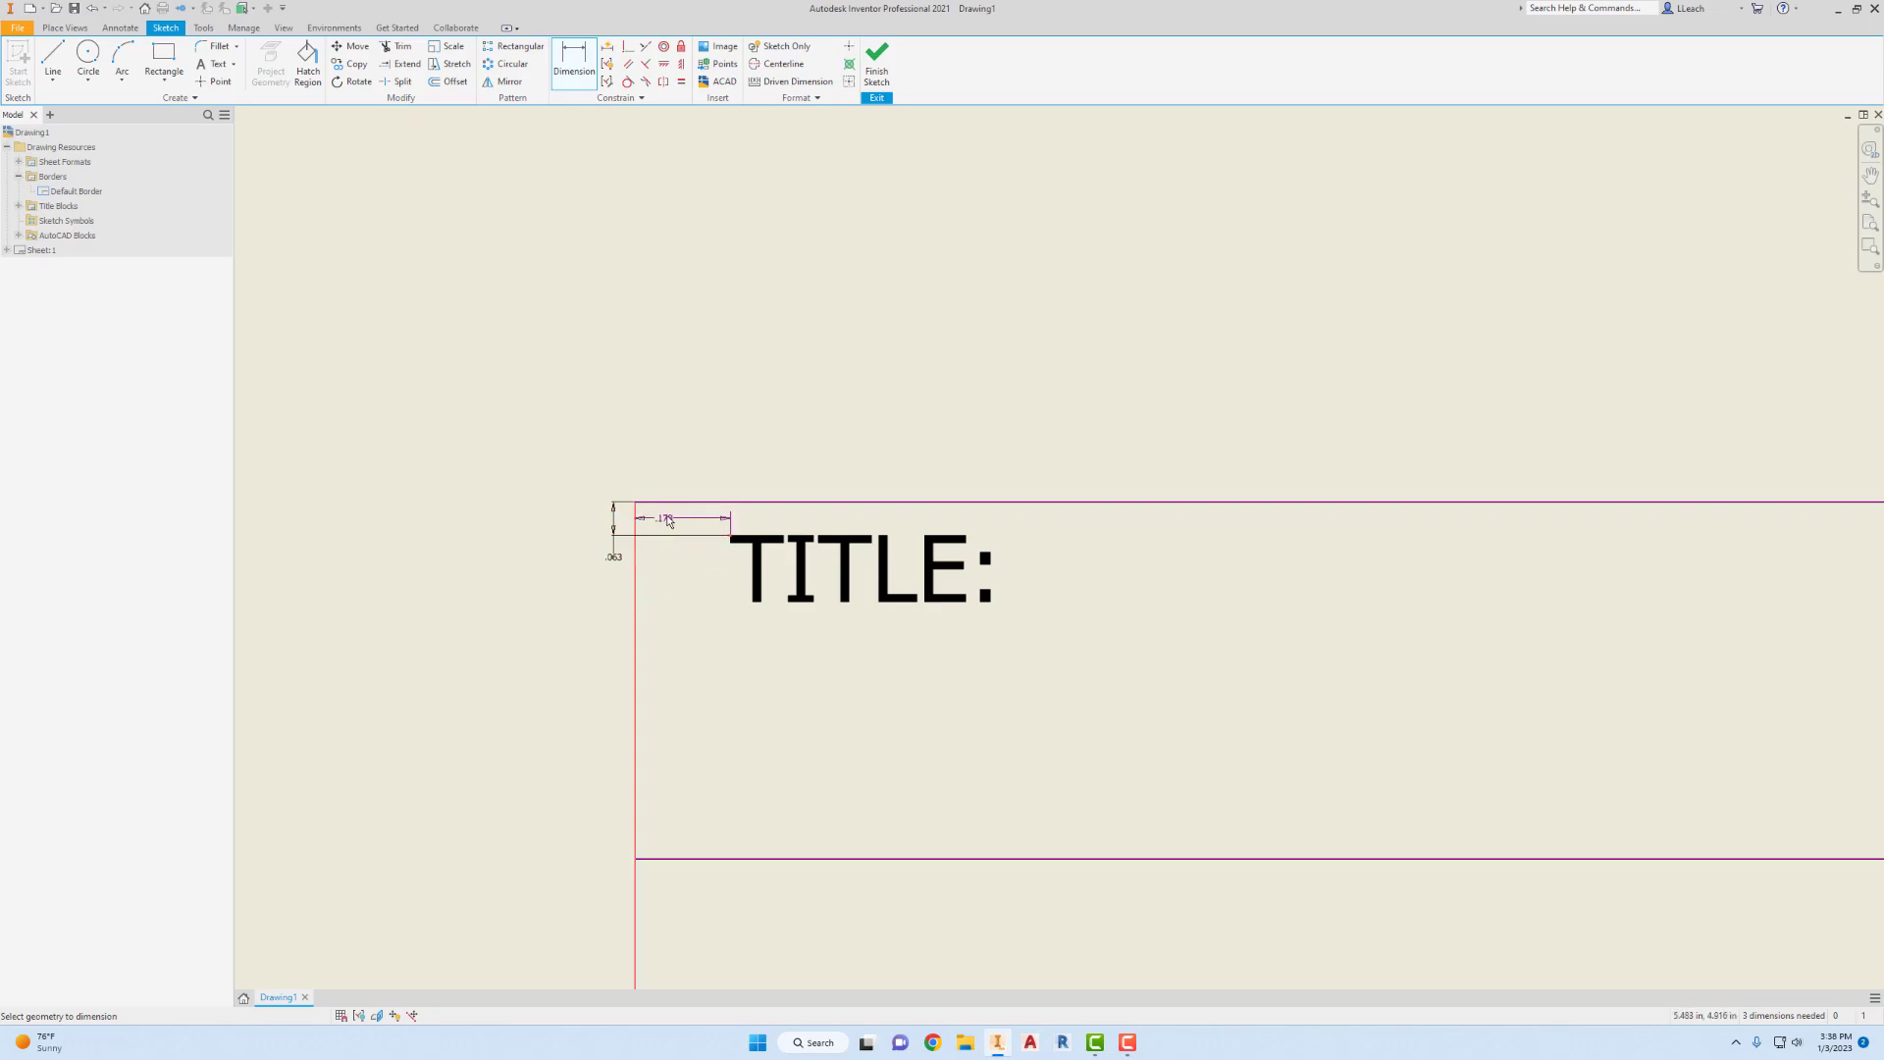
{"action": "left_click", "coordinate": [773, 428]}
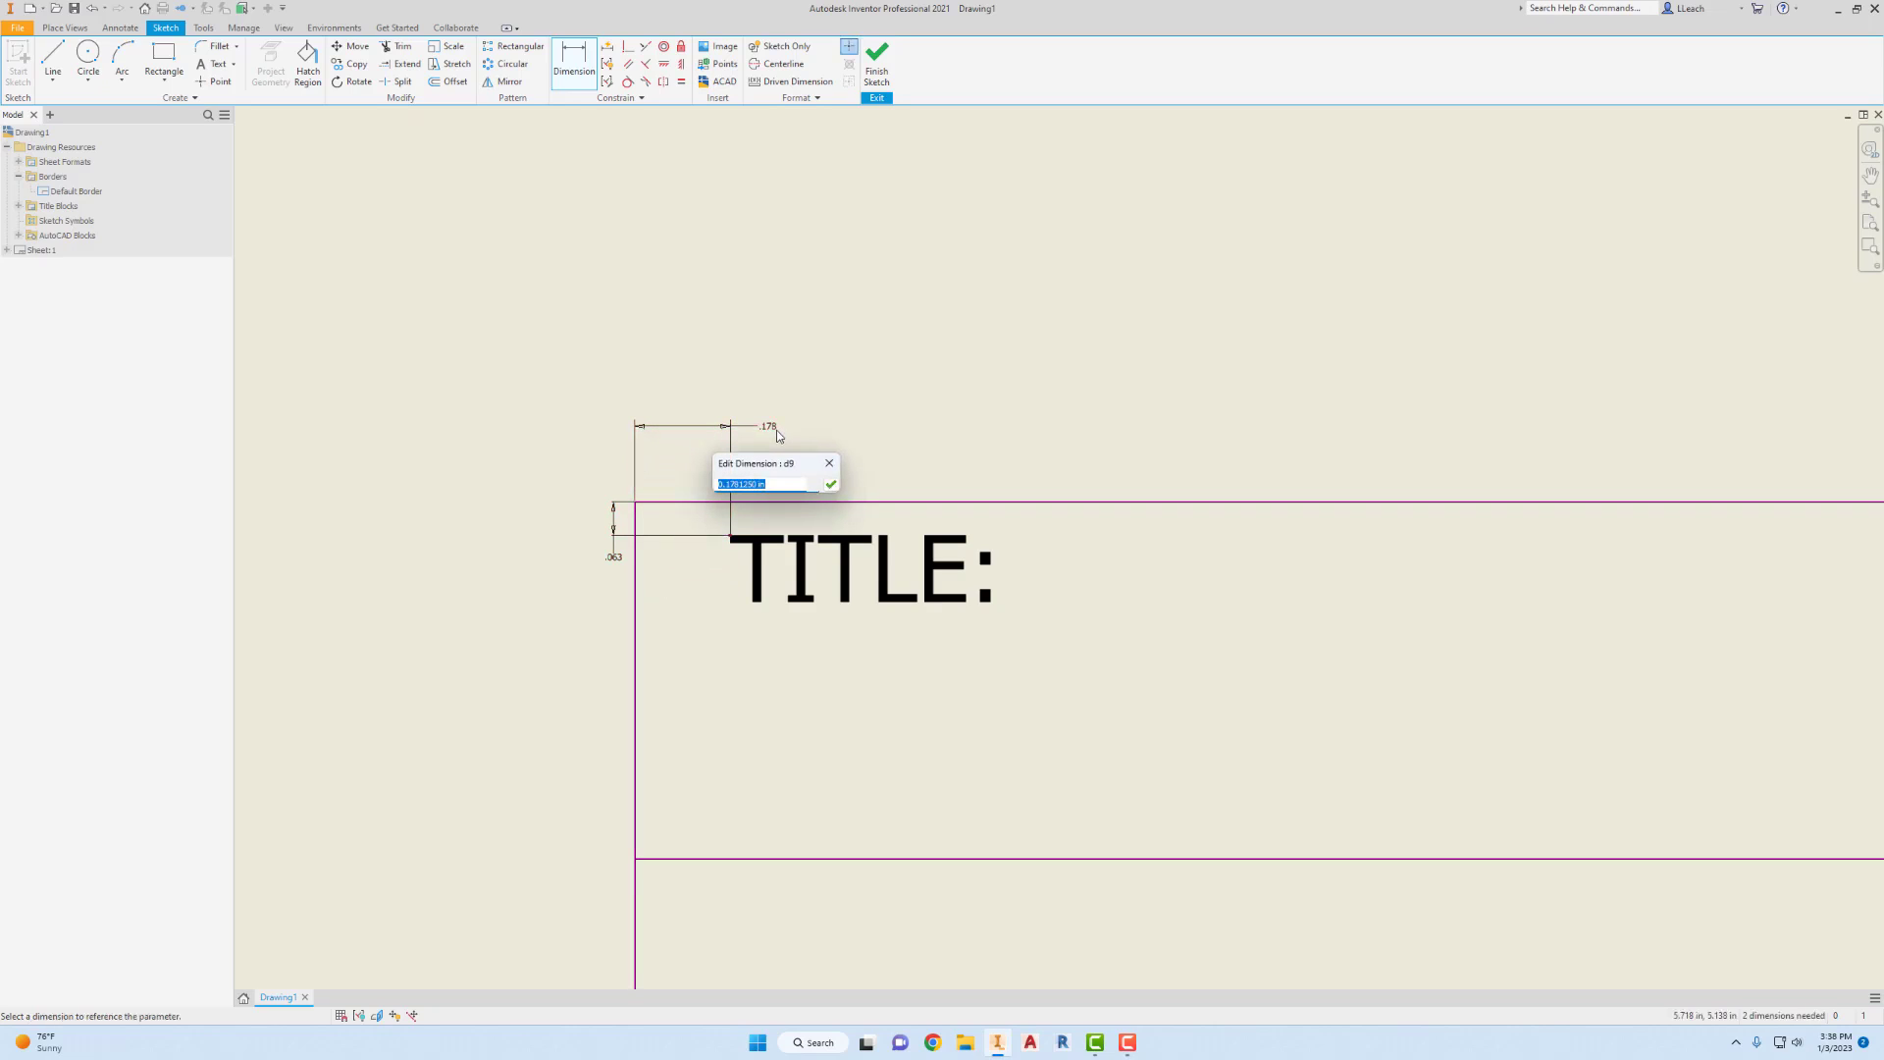
{"action": "key", "text": "Return"}
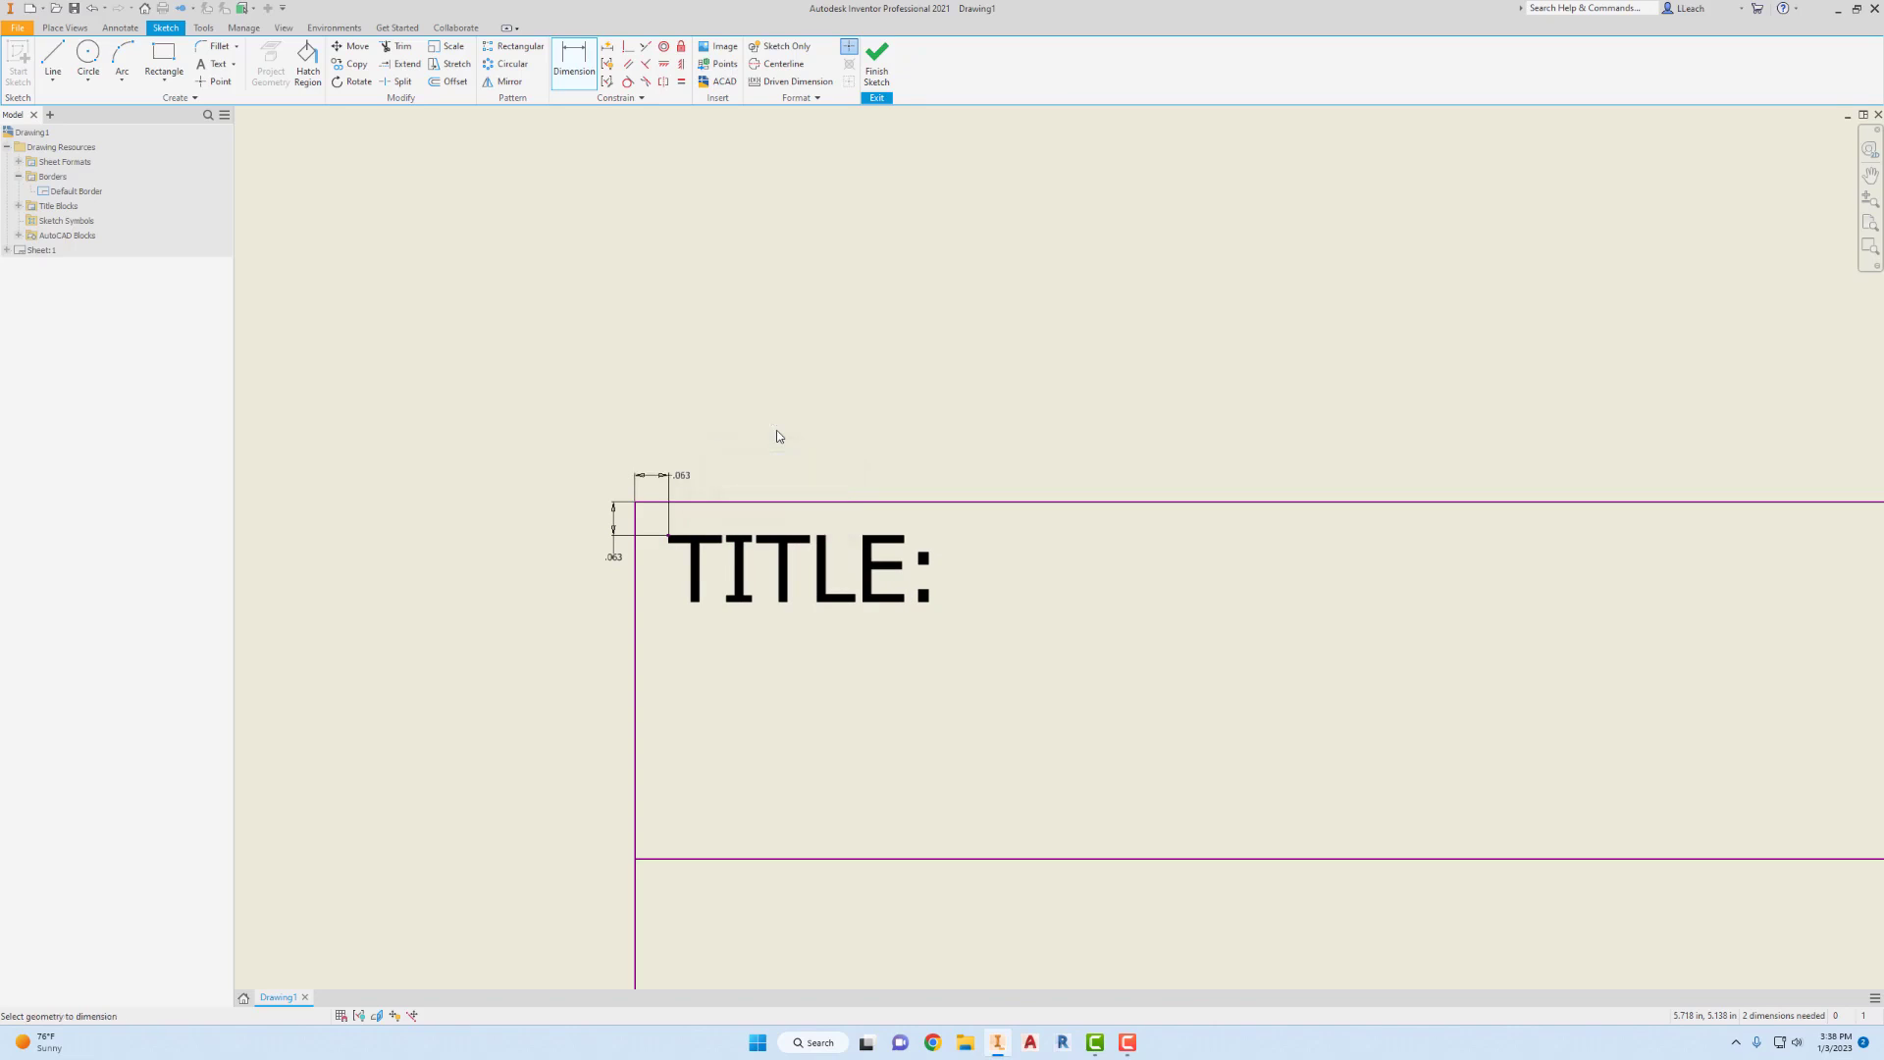
- Place the label "MATERIAL:" in the top-right cell of the title block with a text height of 0.125 in
{"action": "scroll", "coordinate": [790, 387], "scroll_direction": "down", "scroll_amount": 5}
{"action": "scroll", "coordinate": [790, 388], "scroll_direction": "up", "scroll_amount": 6}
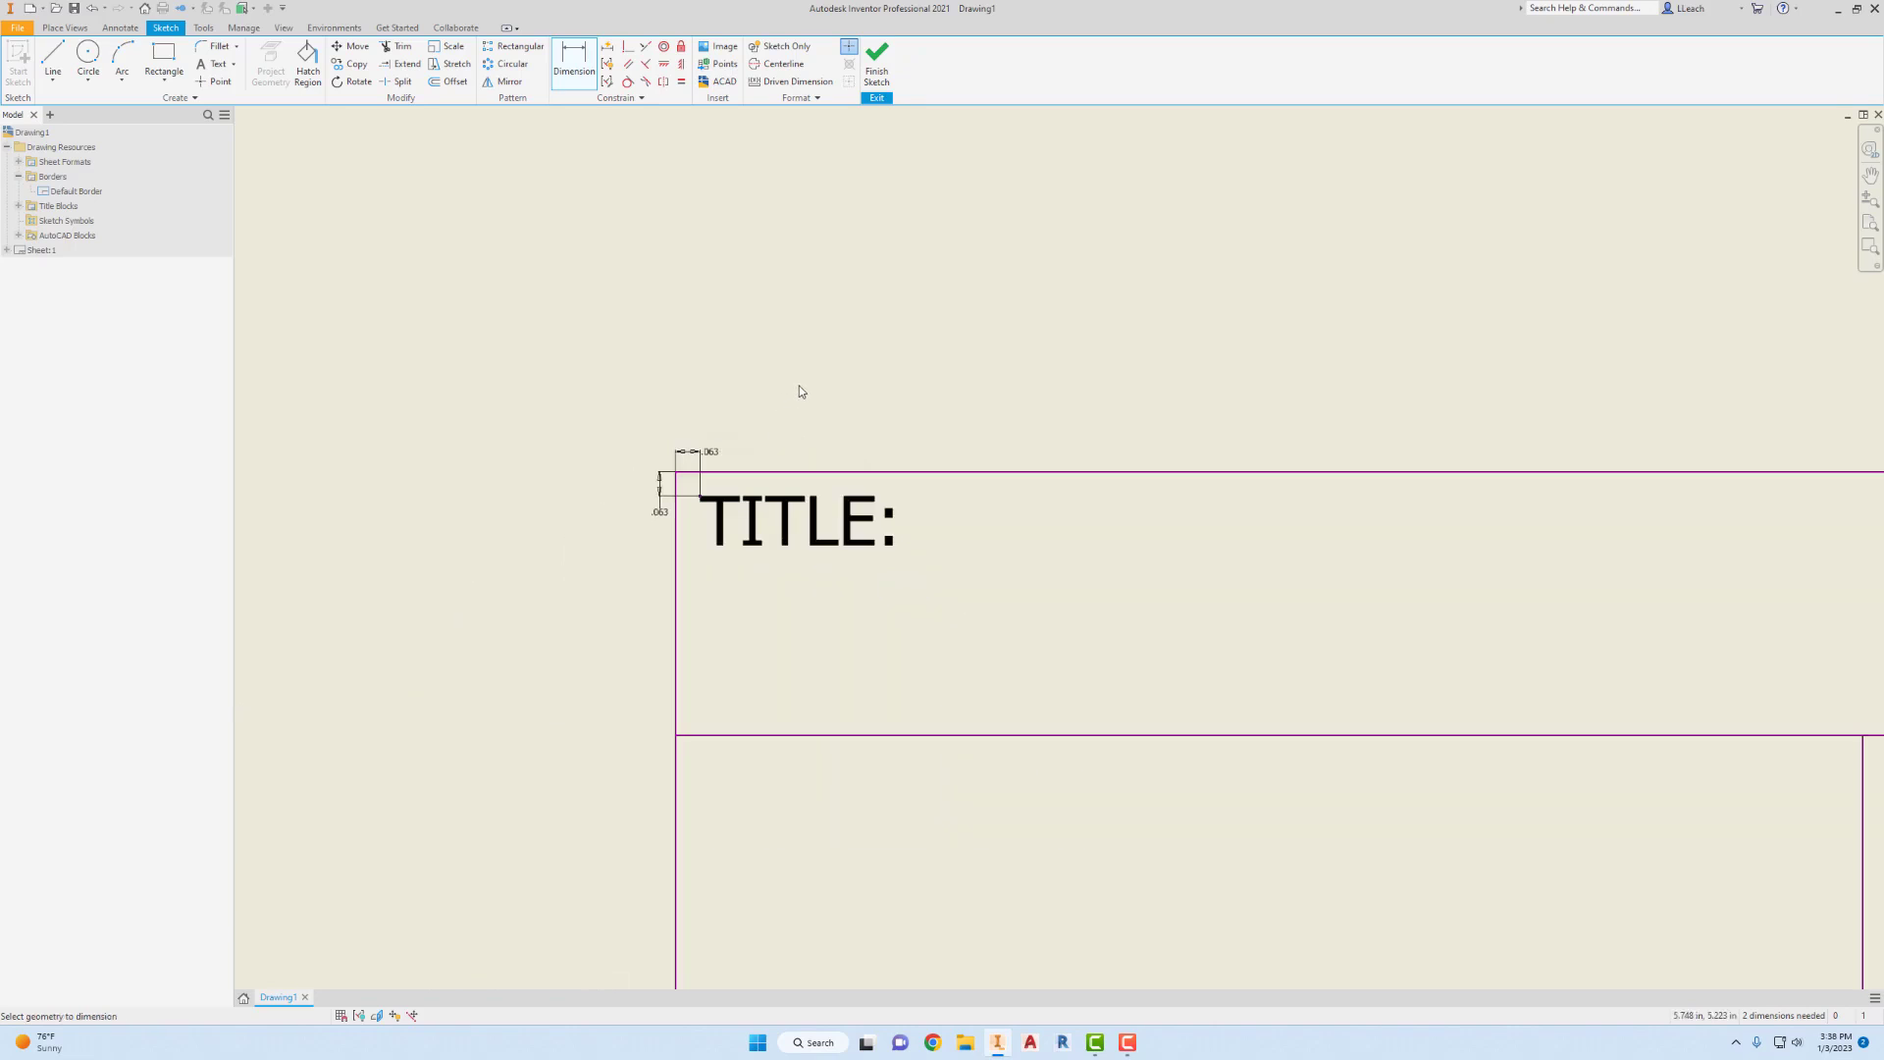
{"action": "scroll", "coordinate": [803, 388], "scroll_direction": "up", "scroll_amount": 2}
{"action": "scroll", "coordinate": [920, 407], "scroll_direction": "up", "scroll_amount": 3}
{"action": "mouse_move", "coordinate": [992, 387]}
{"action": "middle_mouse_down"}
{"action": "mouse_move", "coordinate": [778, 357]}
{"action": "mouse_move", "coordinate": [658, 394]}
{"action": "mouse_move", "coordinate": [617, 367]}
{"action": "middle_mouse_up"}
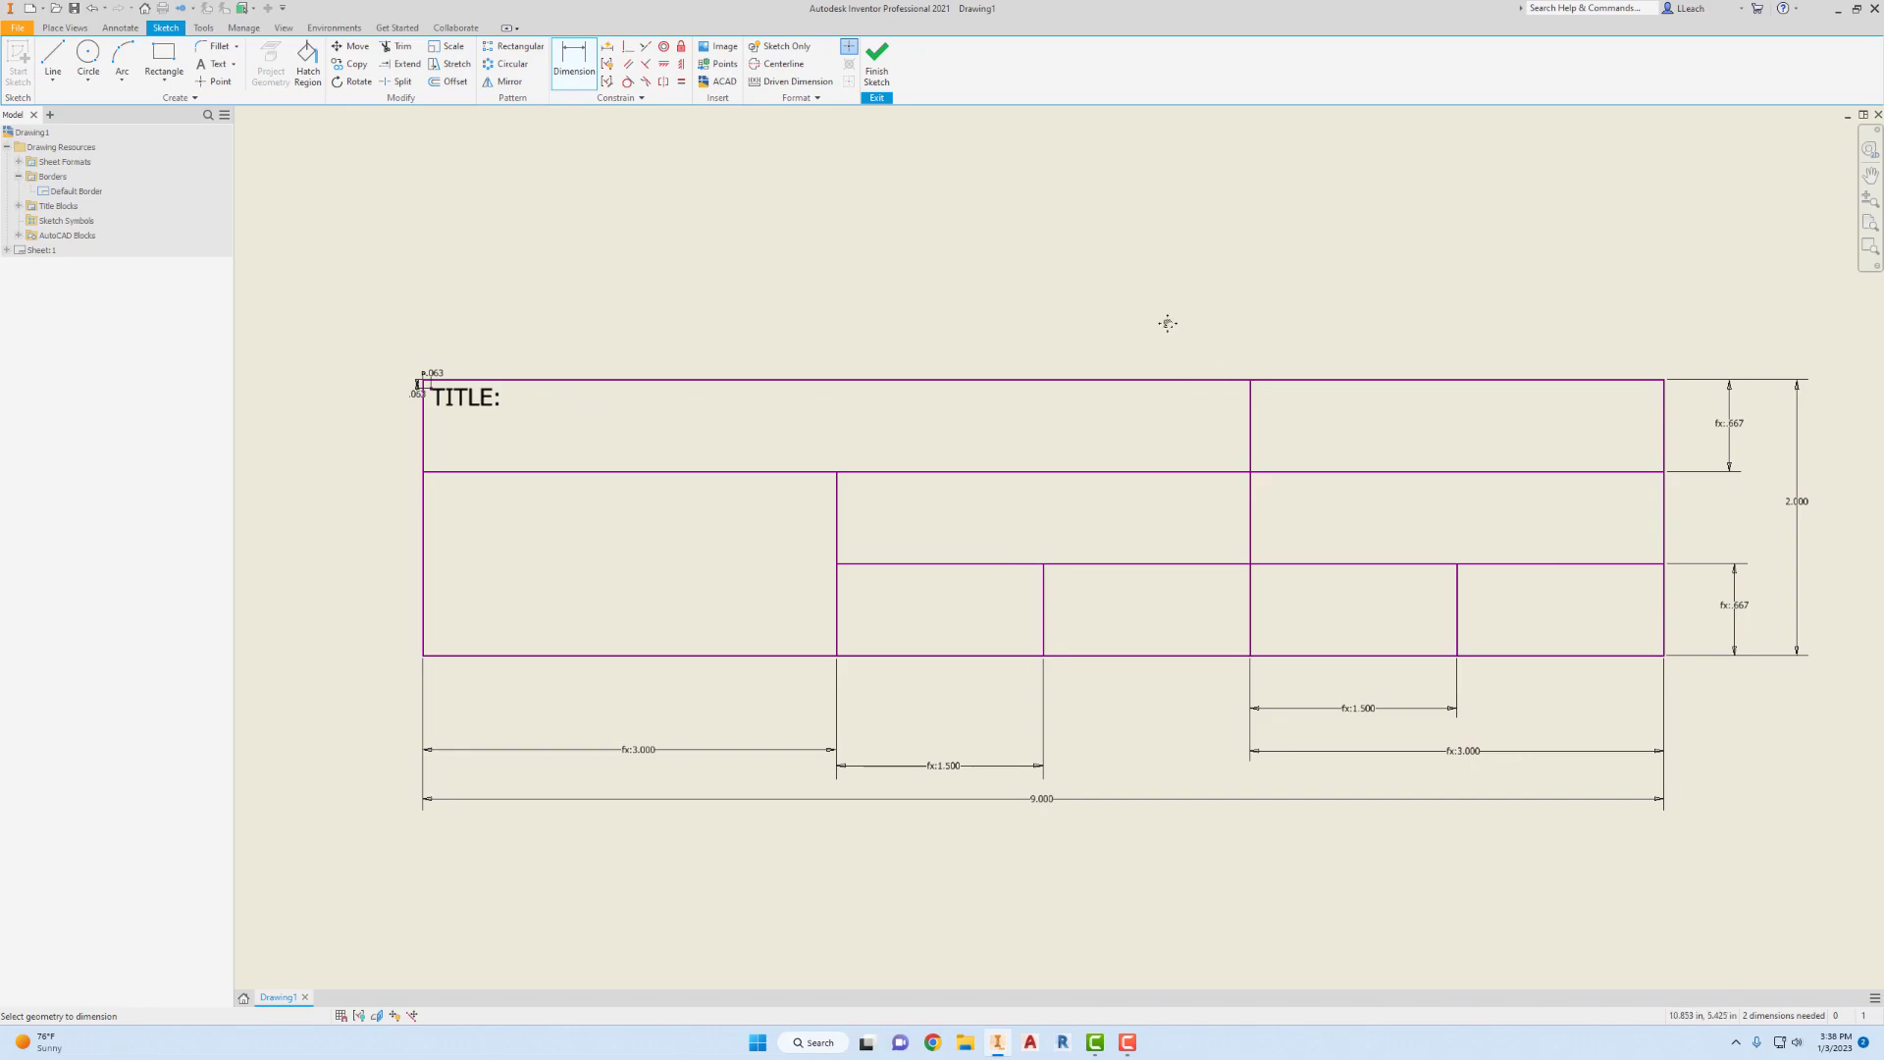
{"action": "middle_click_drag", "start_coordinate": [1164, 324], "coordinate": [1128, 312]}
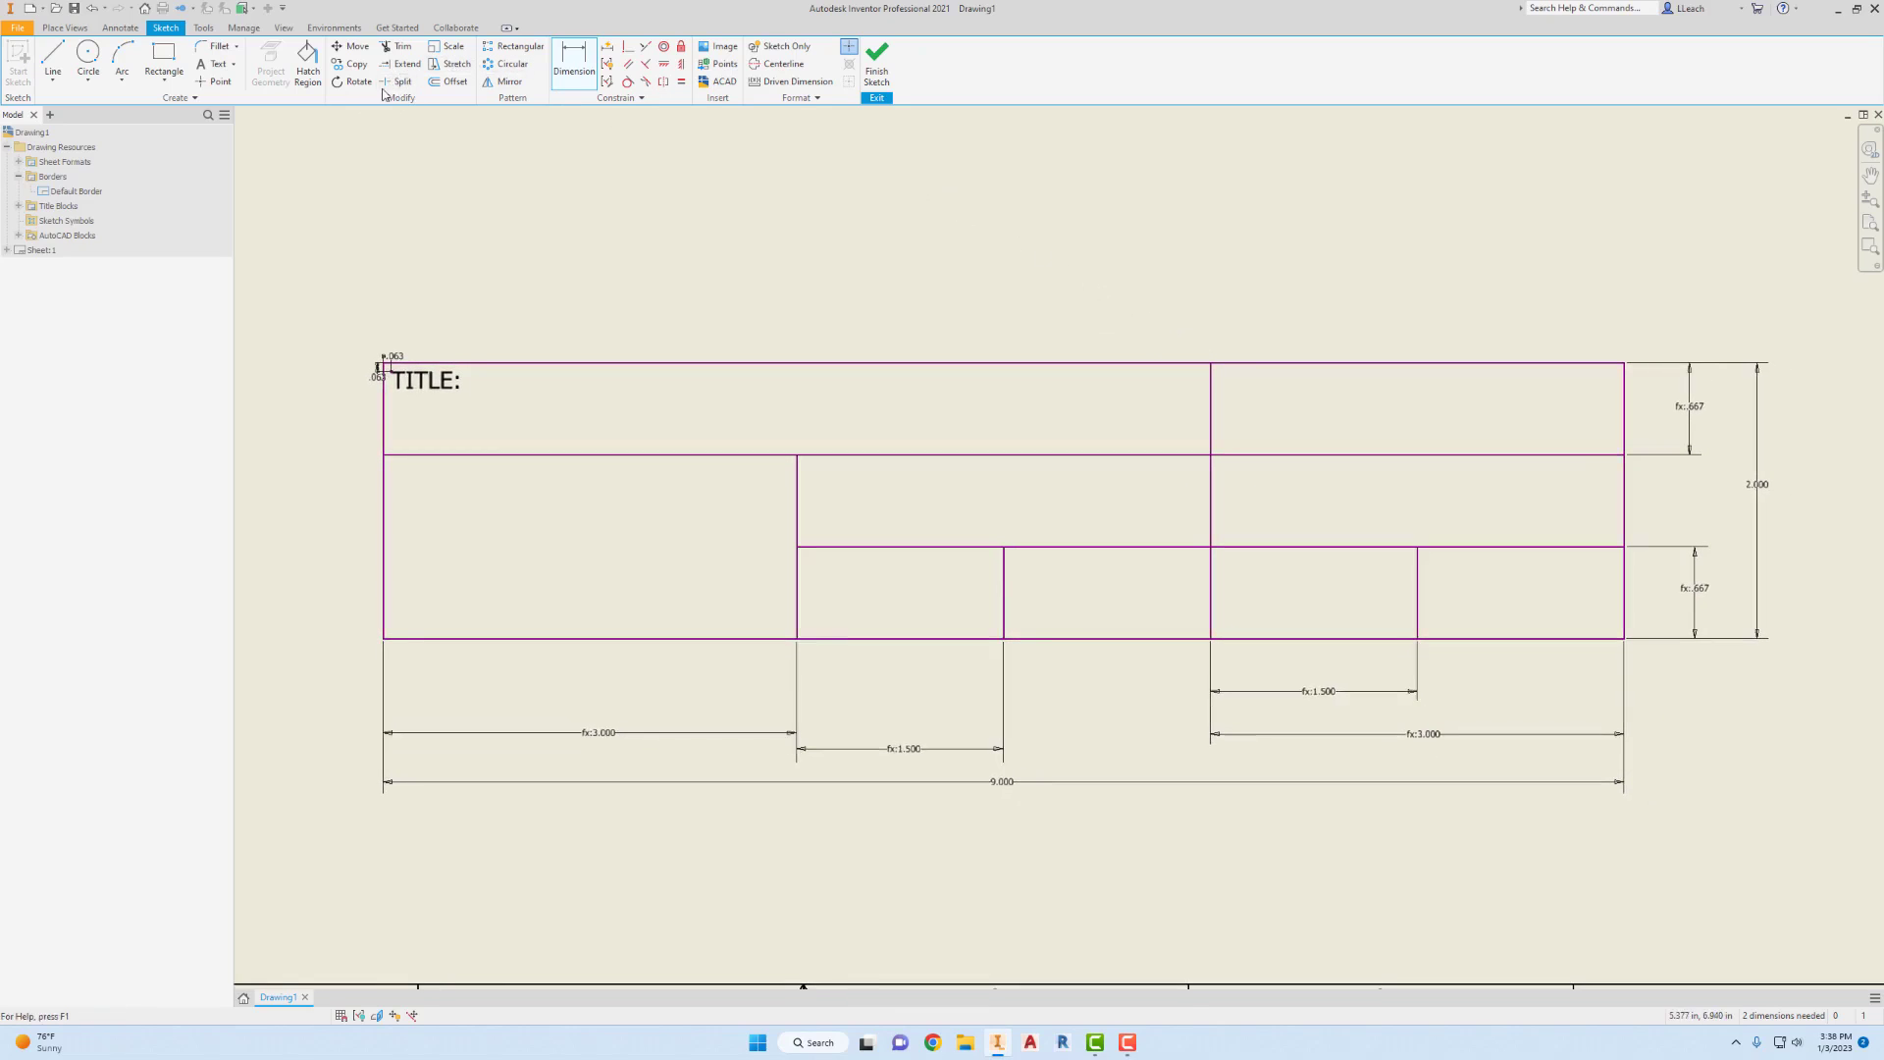
{"action": "left_click", "coordinate": [225, 67]}
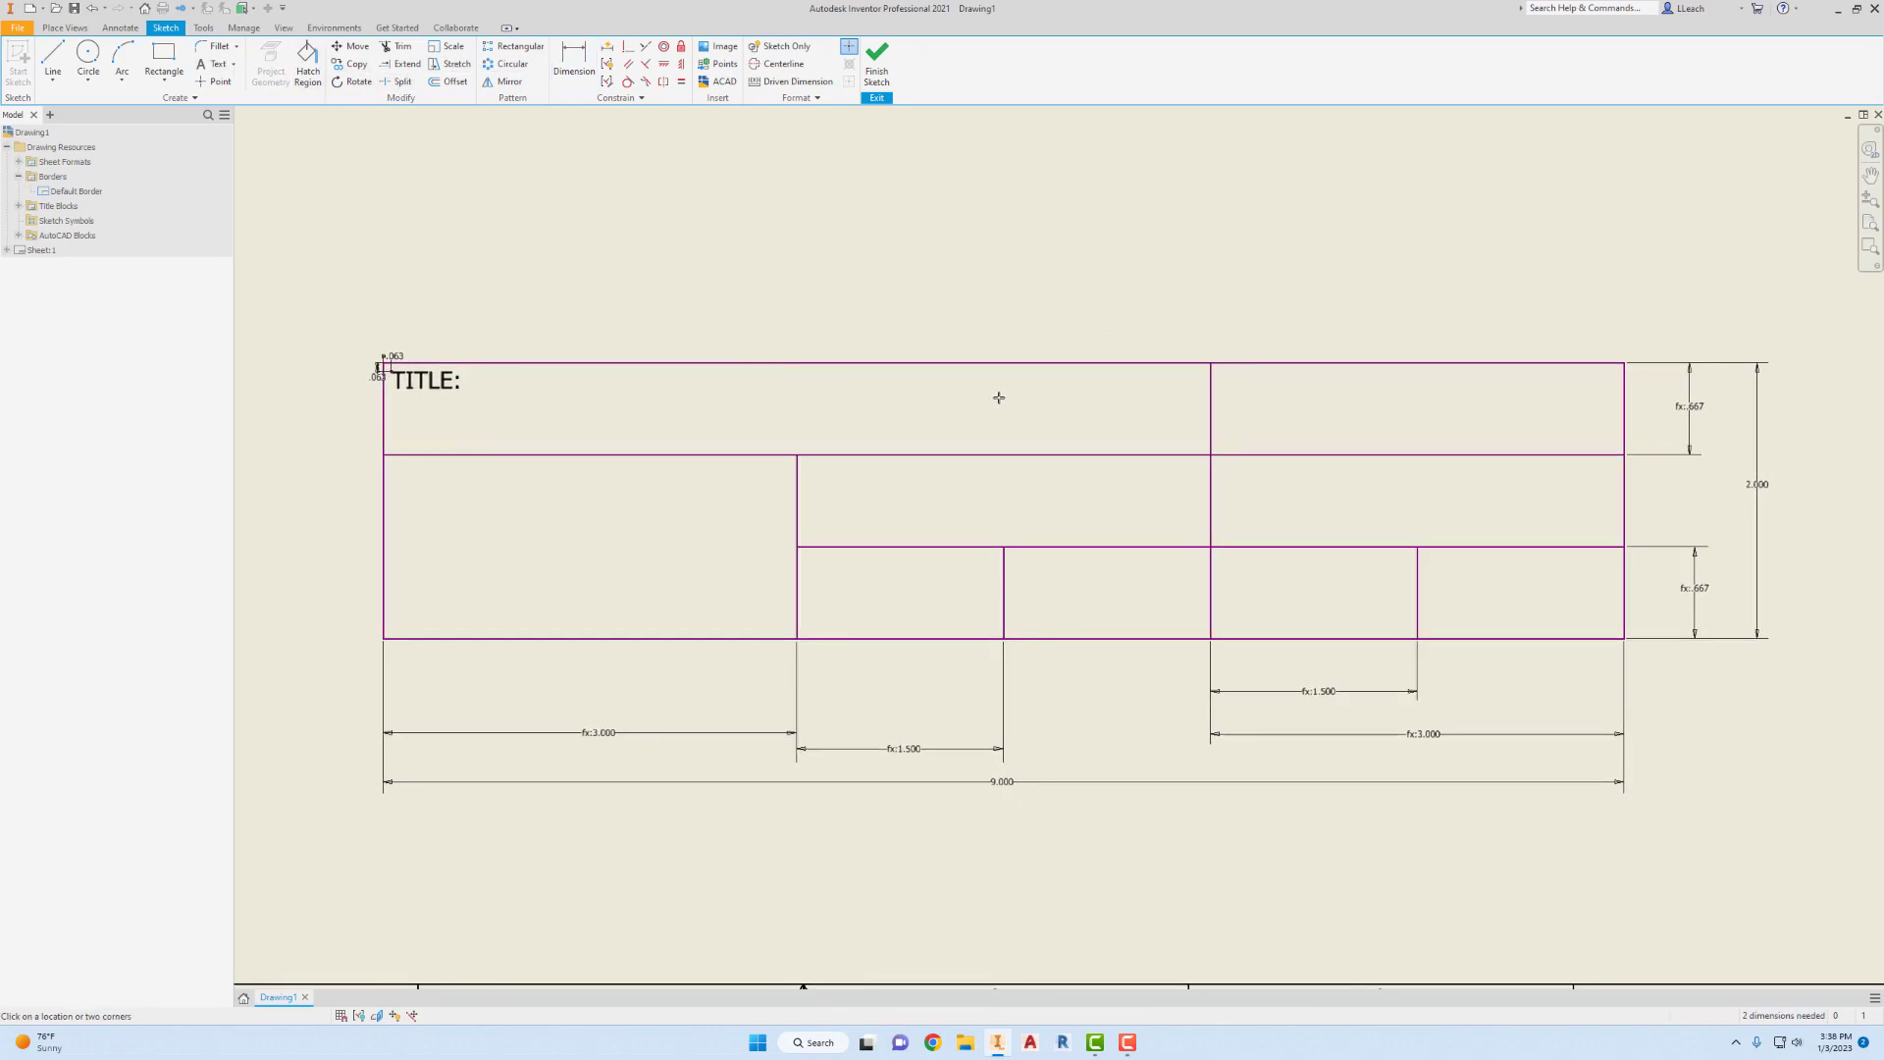
{"action": "left_click", "coordinate": [1233, 394]}
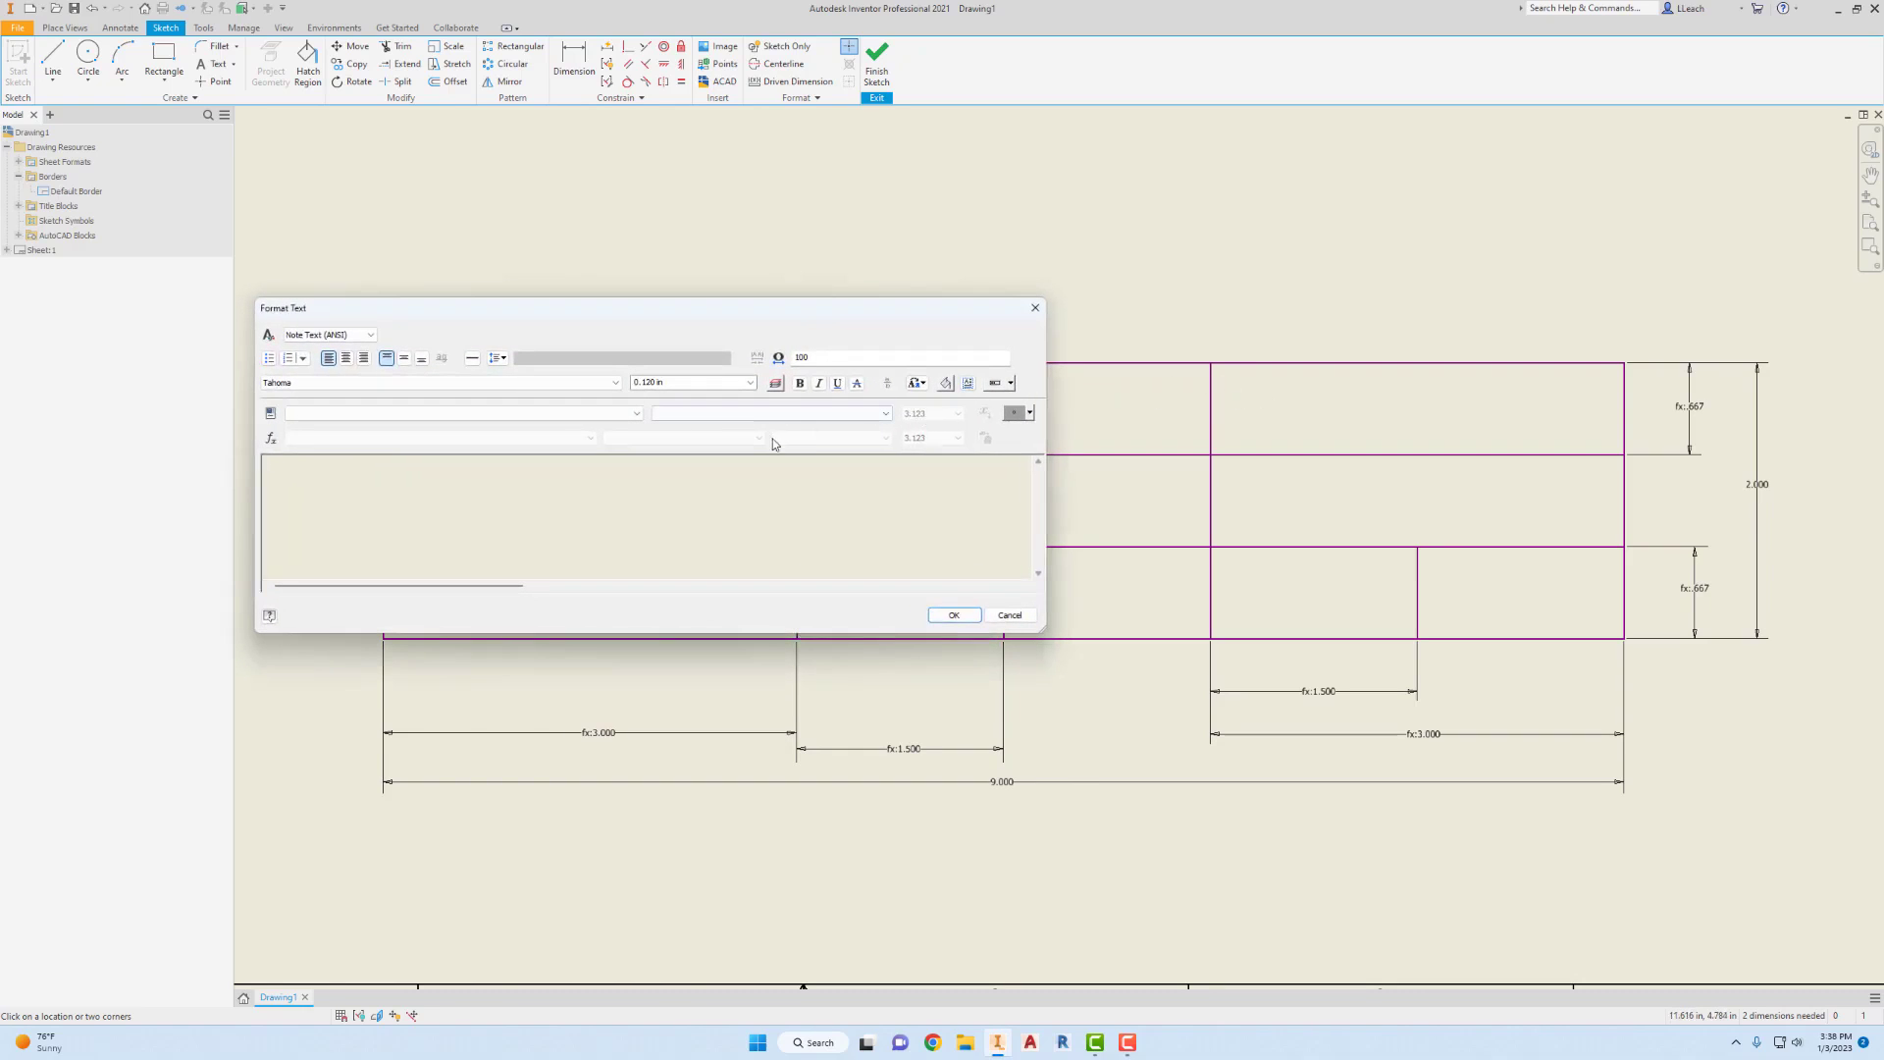
{"action": "left_click", "coordinate": [750, 382]}
{"action": "left_click", "coordinate": [677, 422]}
{"action": "type", "text": "MATERIAL:"}
{"action": "left_click", "coordinate": [953, 614]}
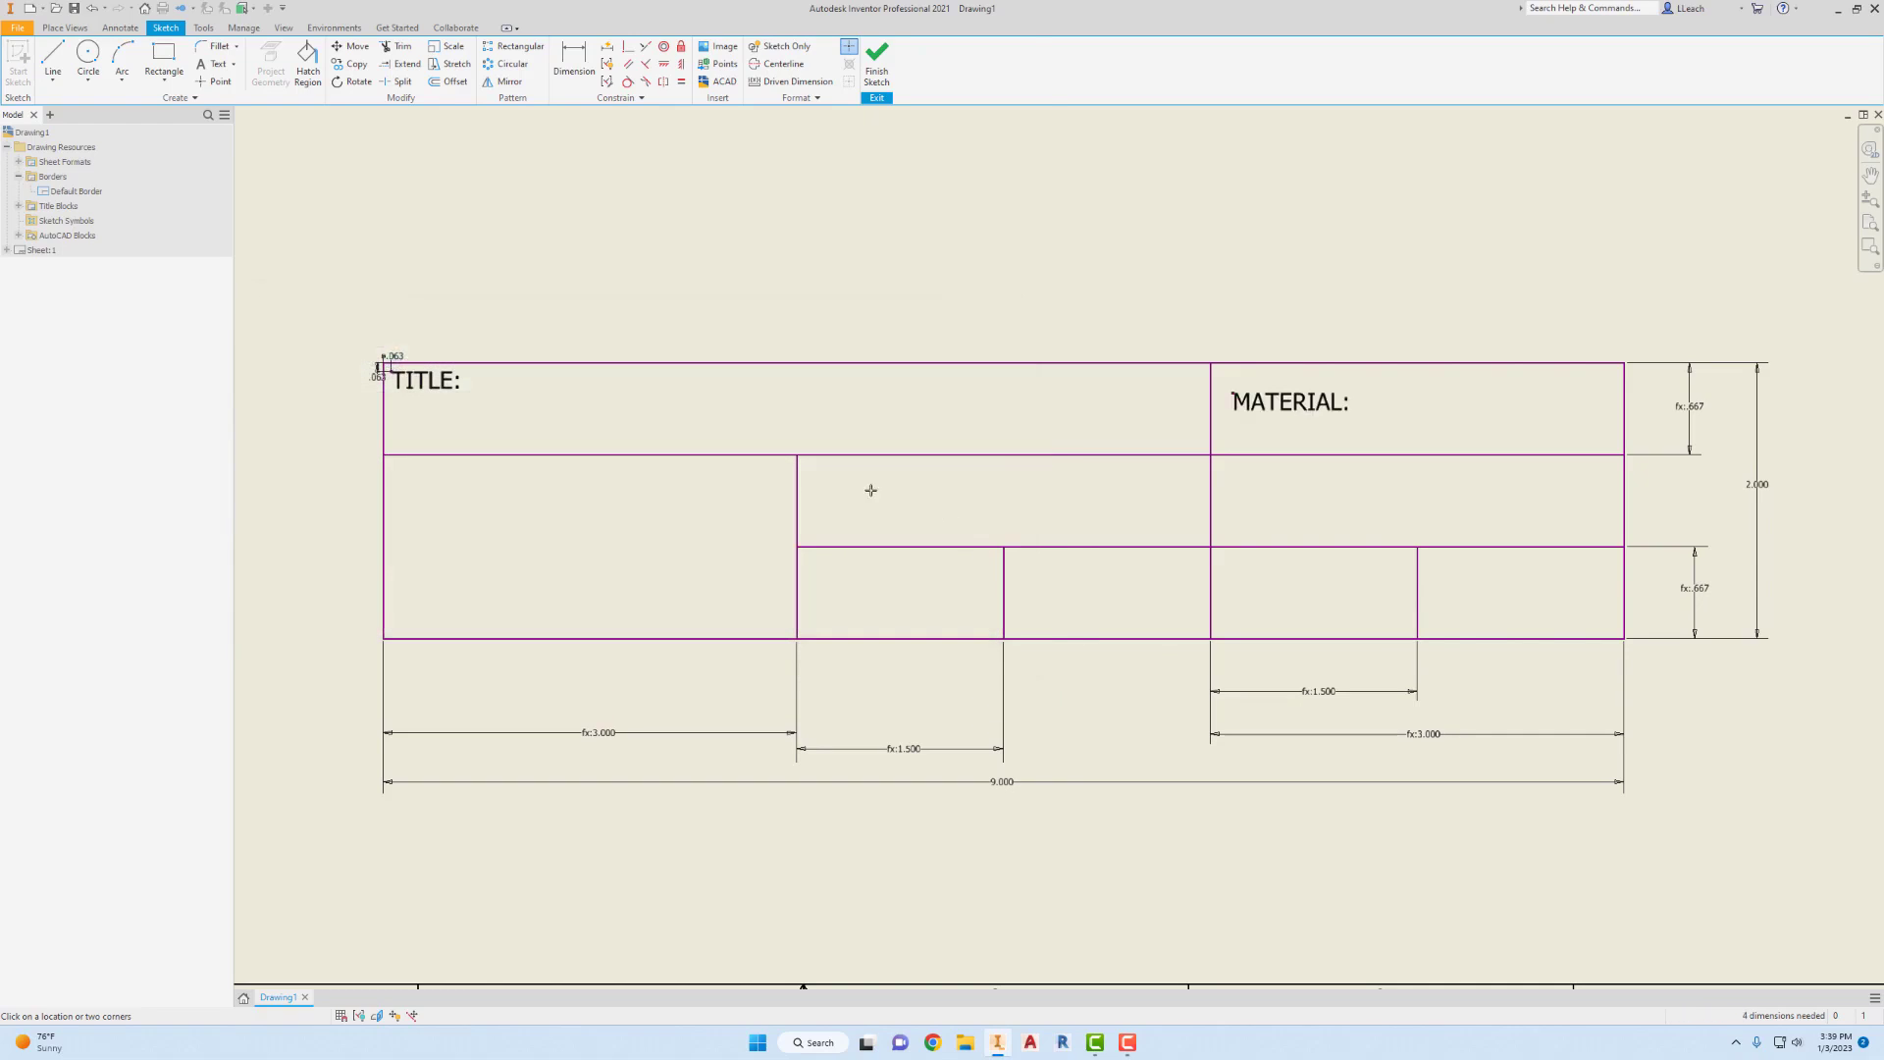
- Add the label "DRAWN BY:" at 0.125 in text height in the middle column's cell of the second row
{"action": "left_click", "coordinate": [818, 480]}
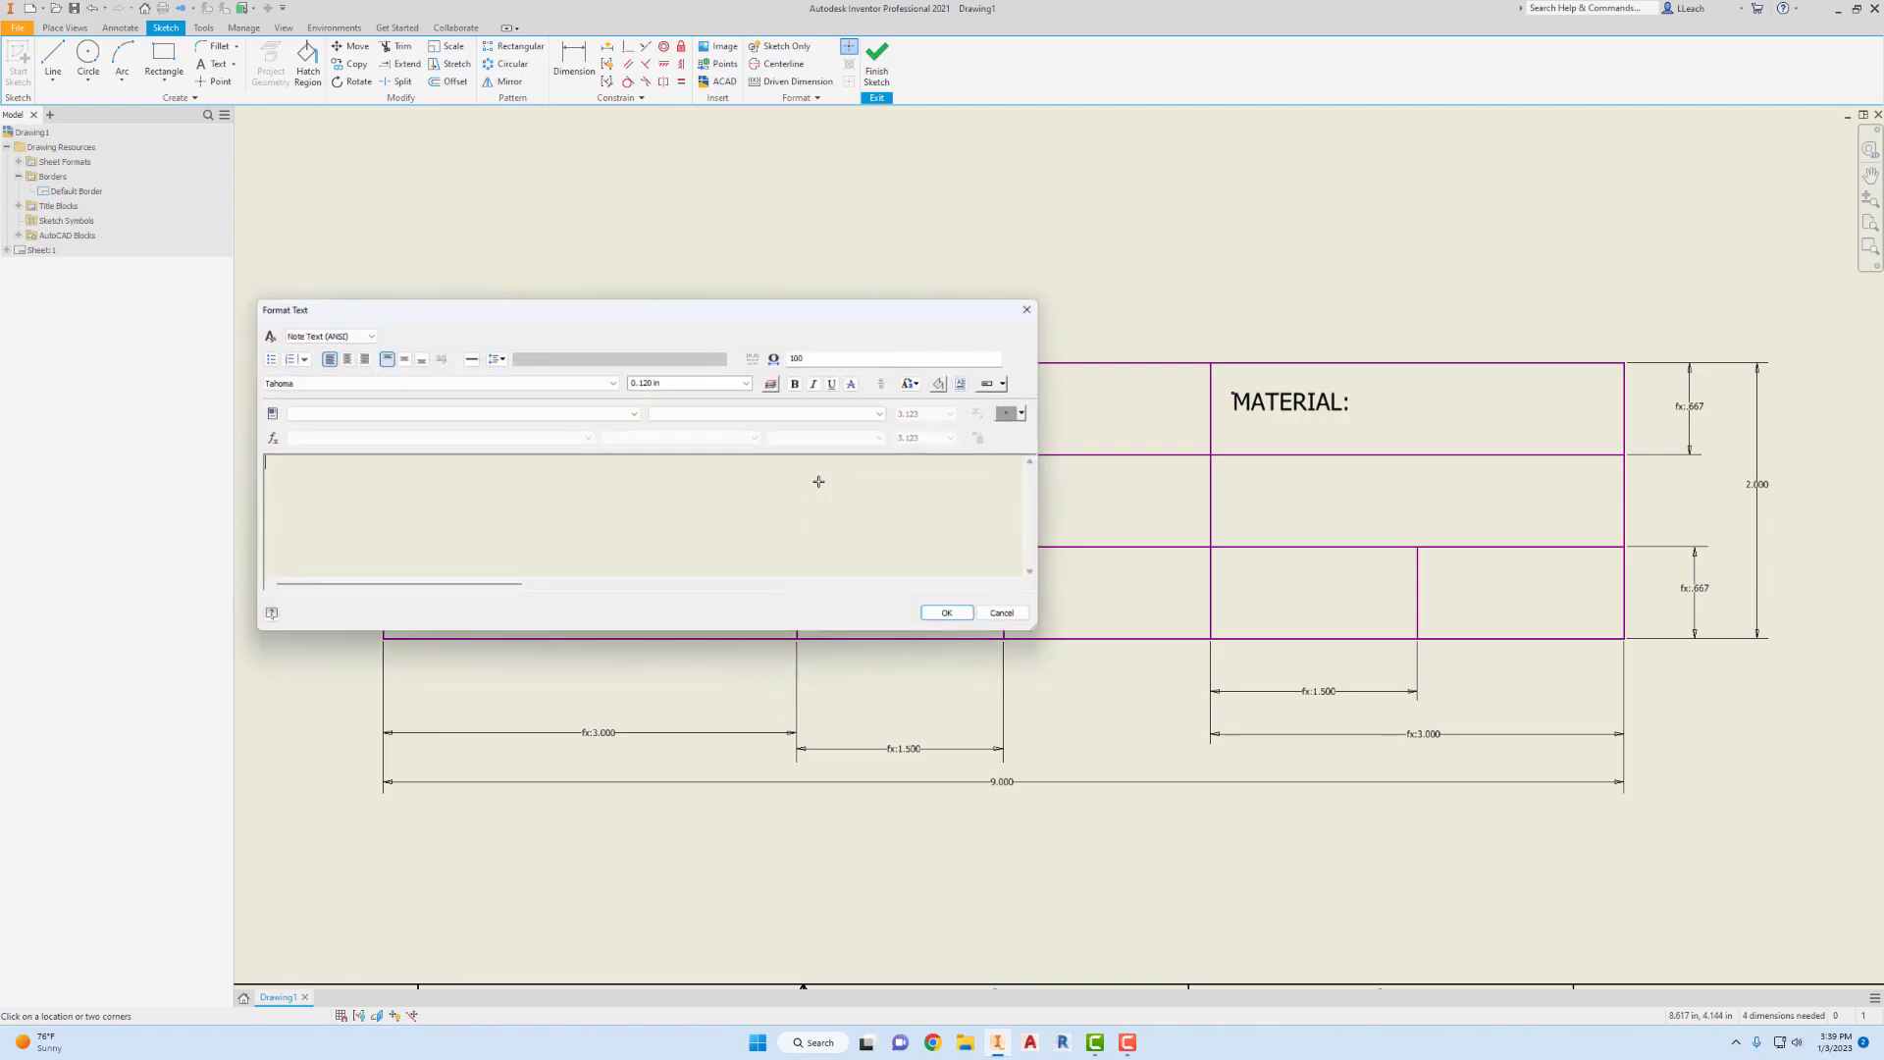
{"action": "left_click", "coordinate": [750, 382]}
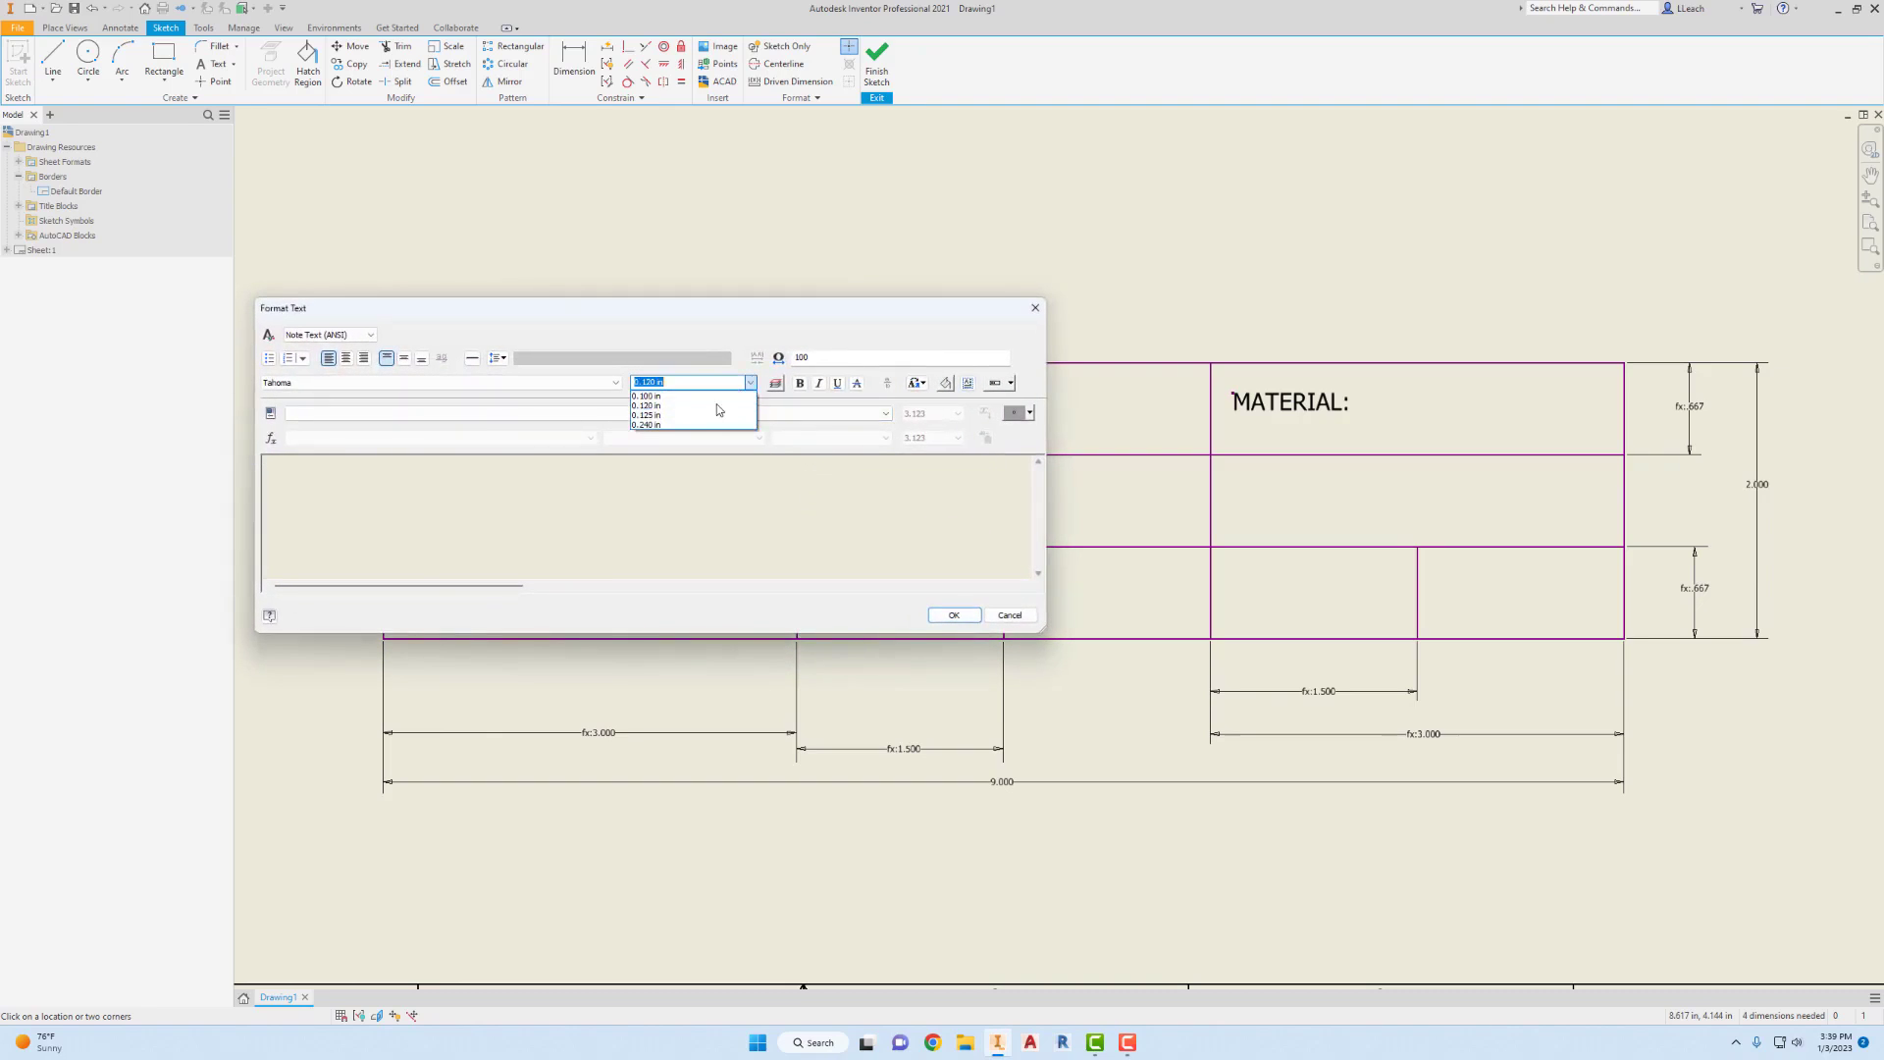
{"action": "left_click", "coordinate": [677, 408]}
{"action": "type", "text": "DRAWN BYY"}
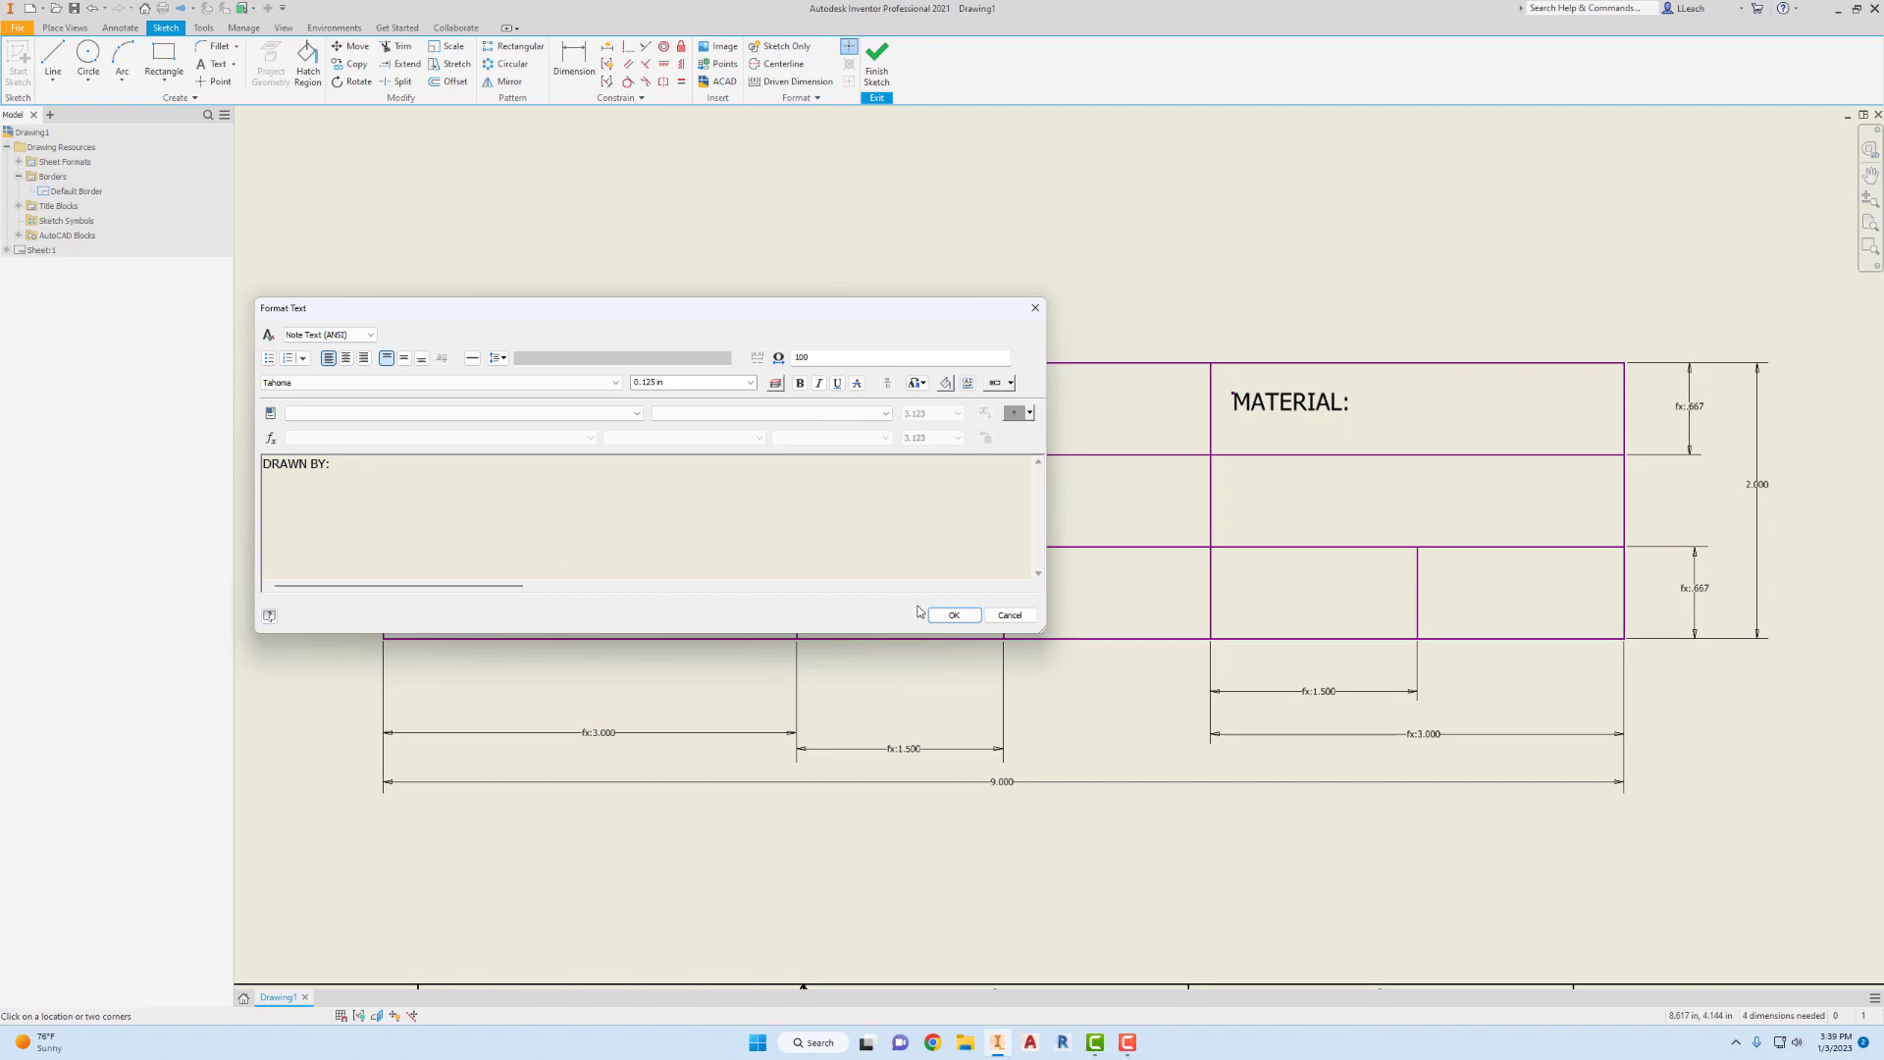
{"action": "left_click", "coordinate": [952, 614]}
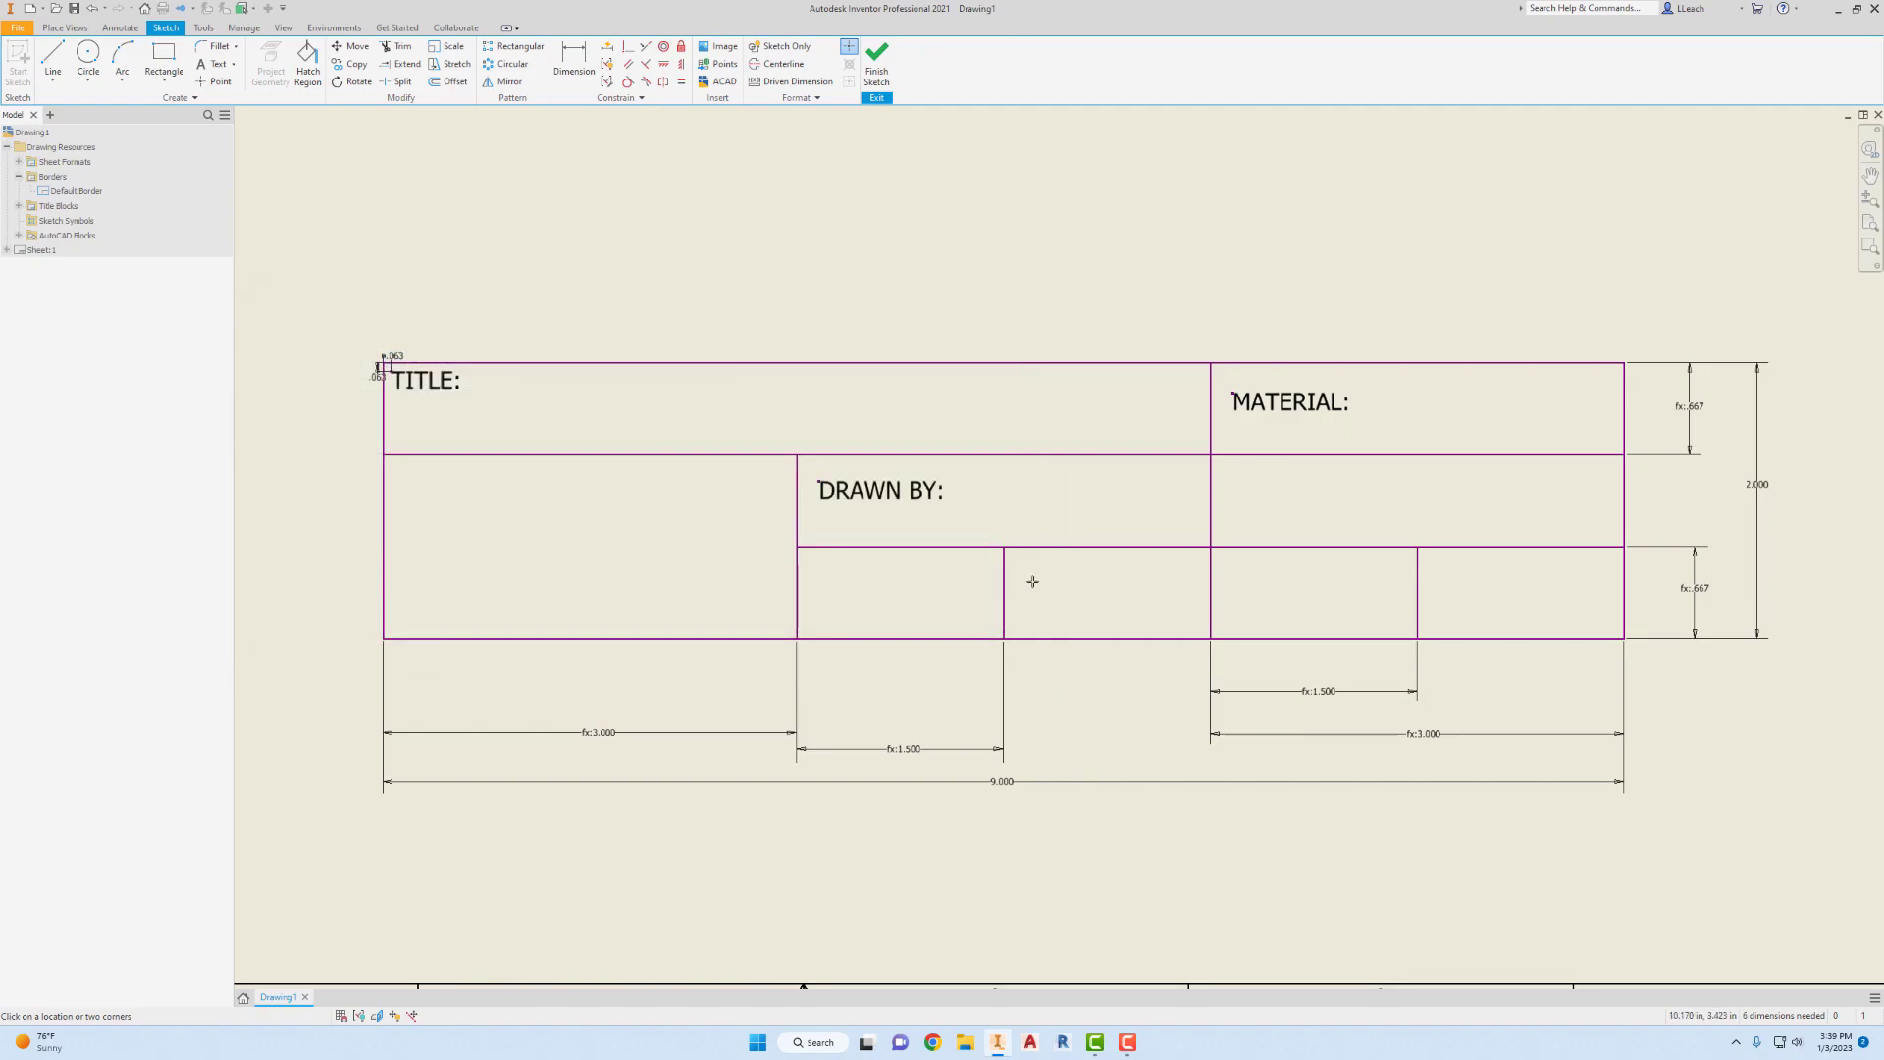
- Add the label "CHECKED BY:" at 0.125 in text height in the cell directly below "MATERIAL:"
{"action": "left_click", "coordinate": [1234, 488]}
{"action": "left_click", "coordinate": [750, 382]}
{"action": "left_click", "coordinate": [695, 415]}
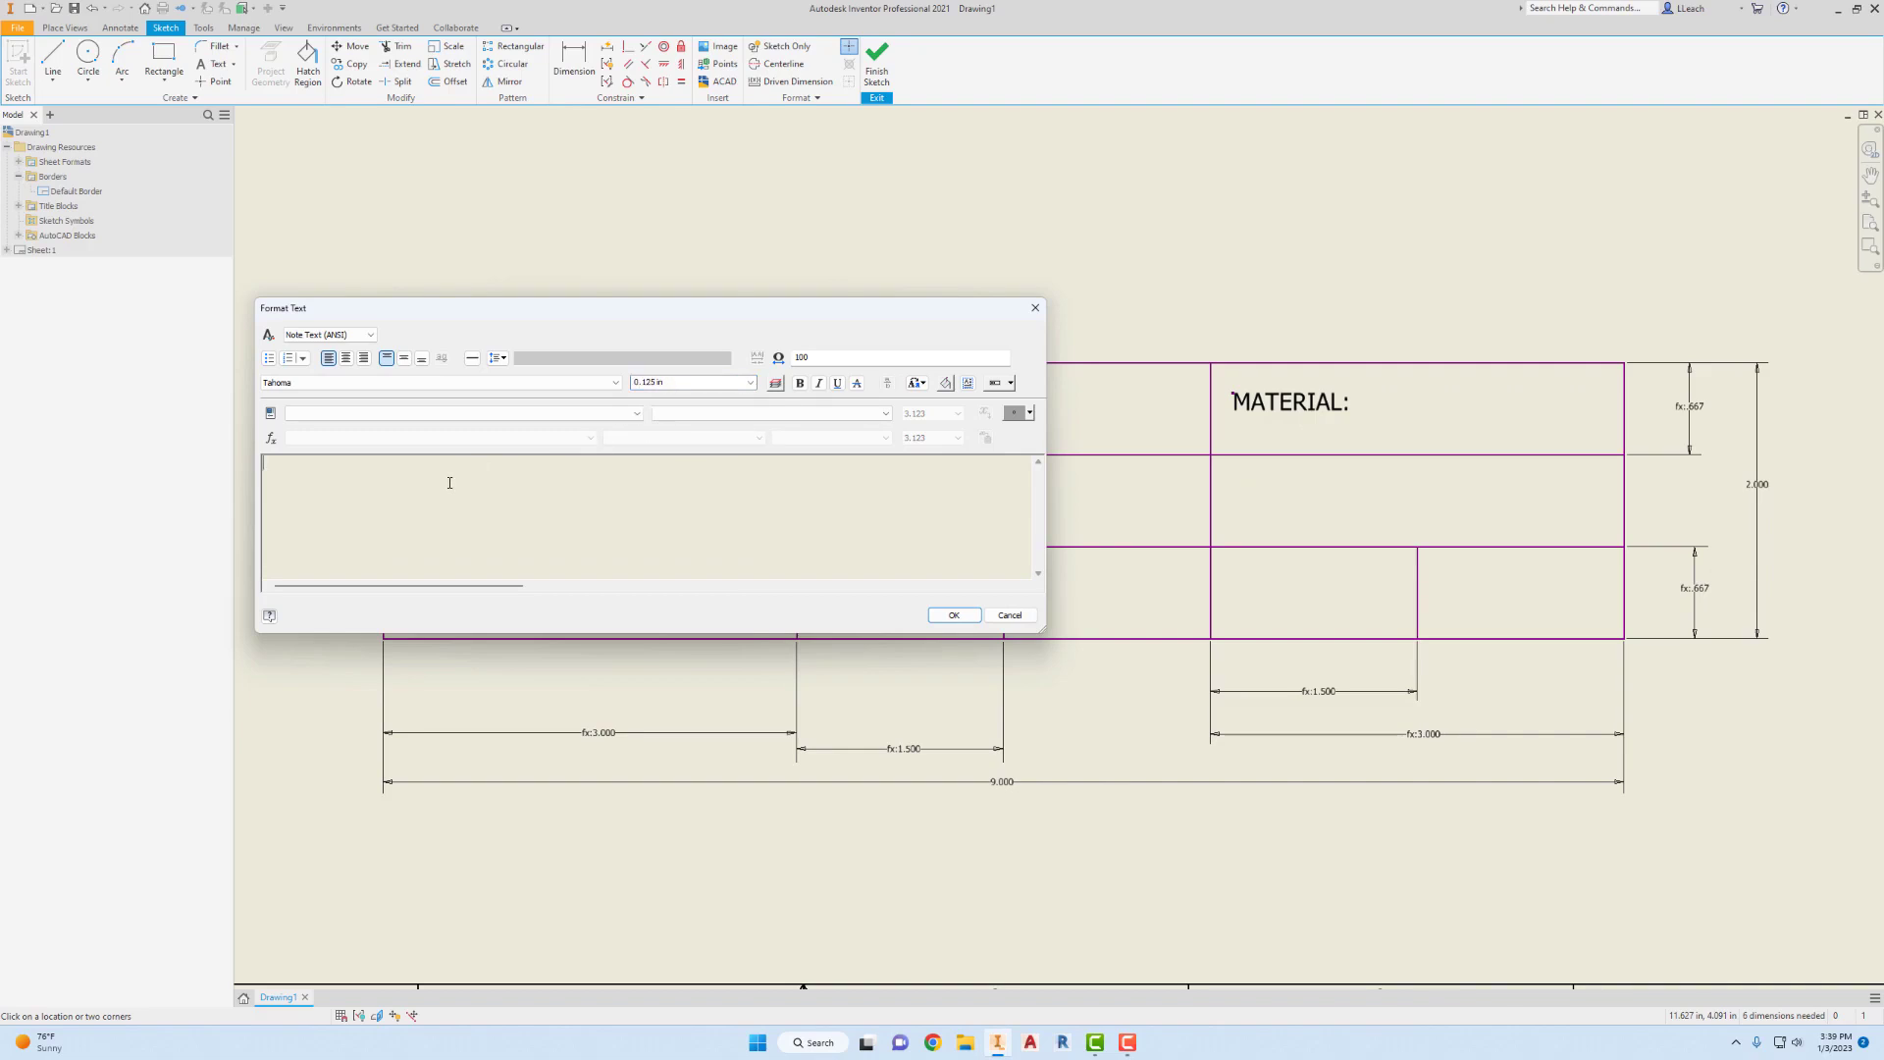
{"action": "type", "text": "CHECKED B"}
{"action": "left_click", "coordinate": [952, 615]}
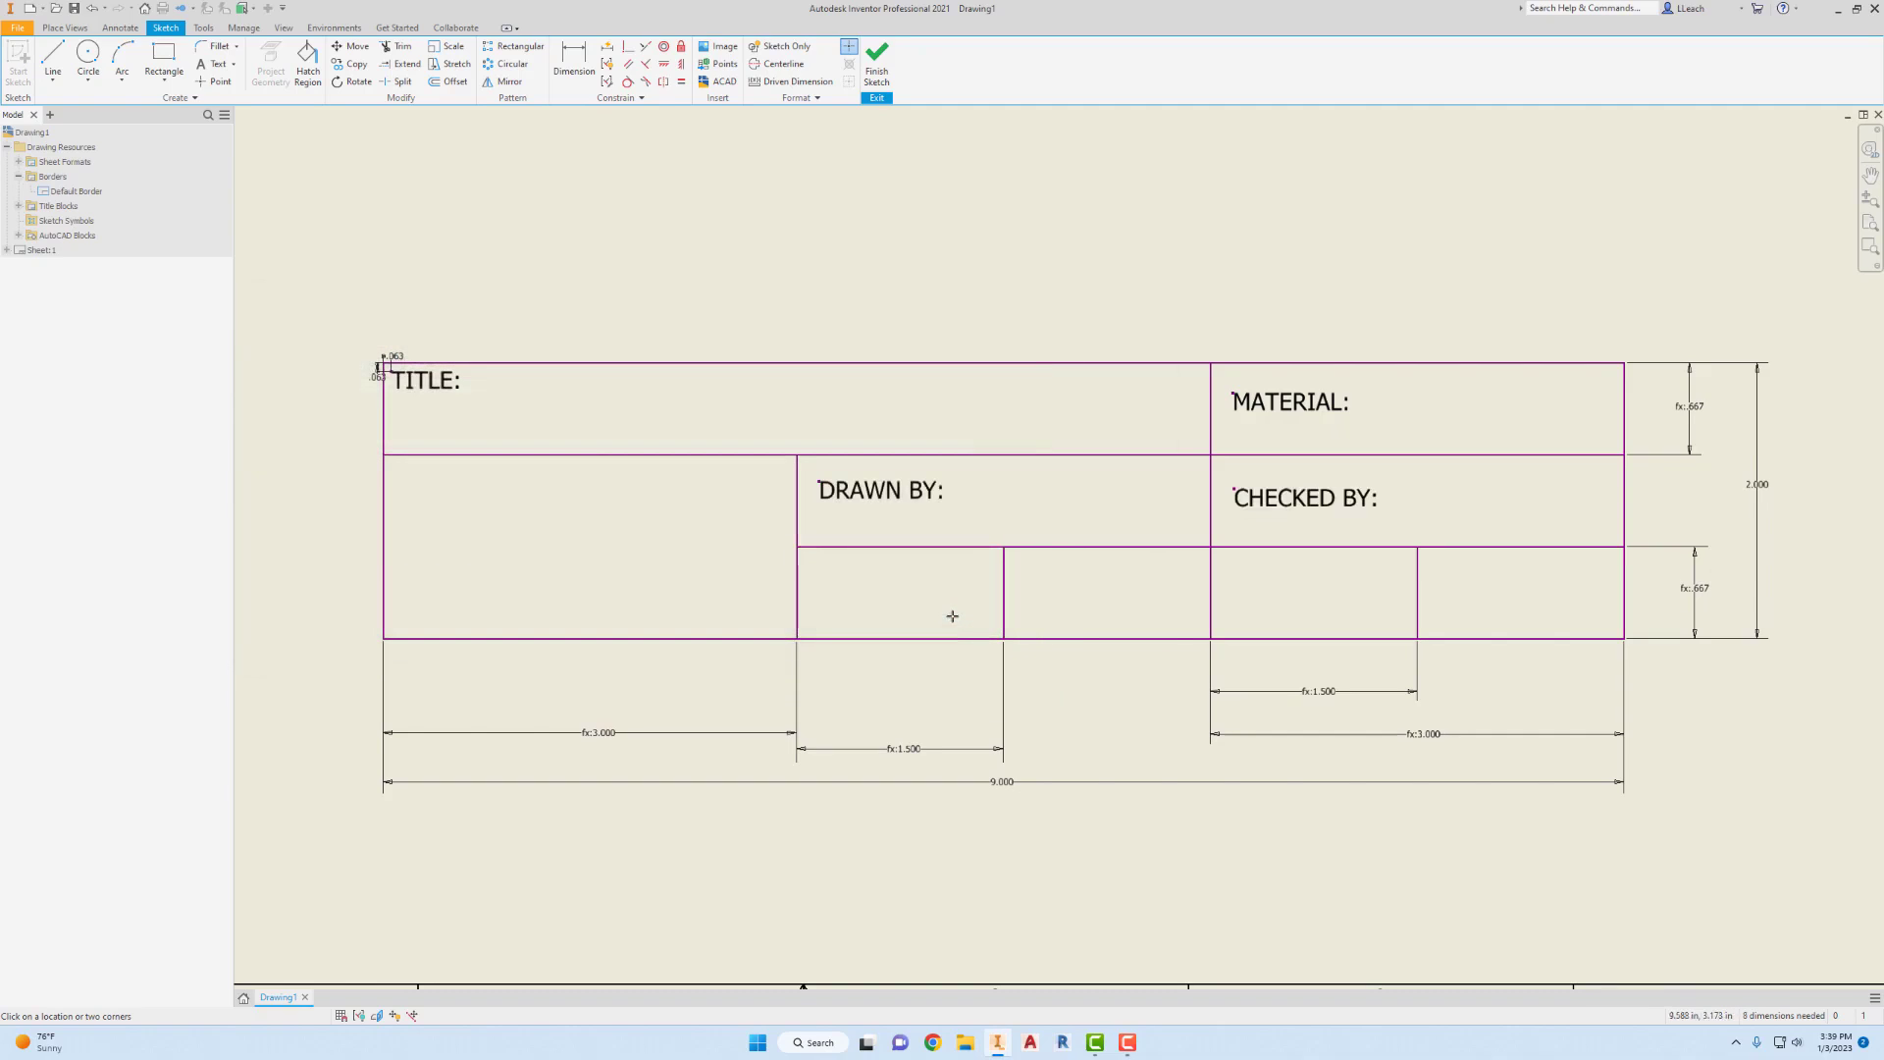
- Add the label "SCALE:" at 0.125 in text height in the left bottom-row cell below "DRAWN BY:"
{"action": "left_click", "coordinate": [822, 571]}
{"action": "left_click", "coordinate": [749, 383]}
{"action": "left_click", "coordinate": [671, 424]}
{"action": "left_click", "coordinate": [360, 476]}
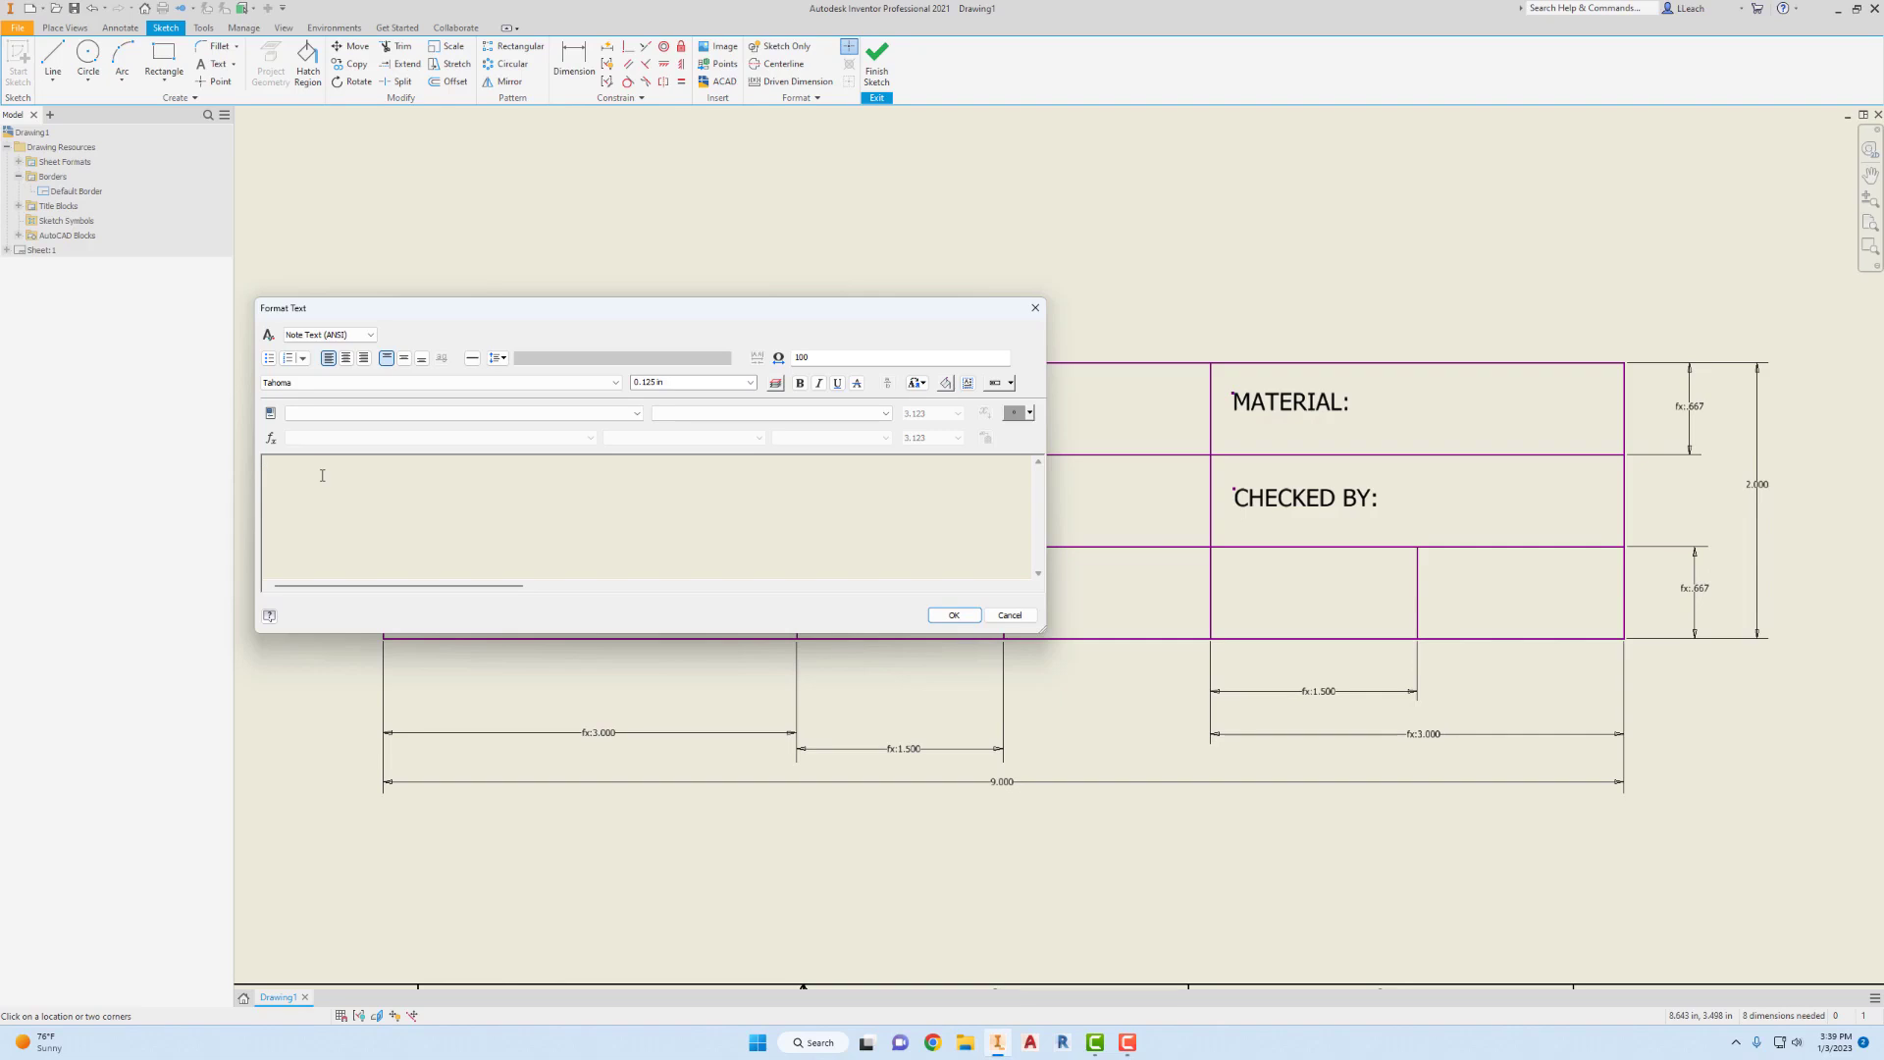
{"action": "type", "text": "SCALE:"}
{"action": "left_click", "coordinate": [955, 615]}
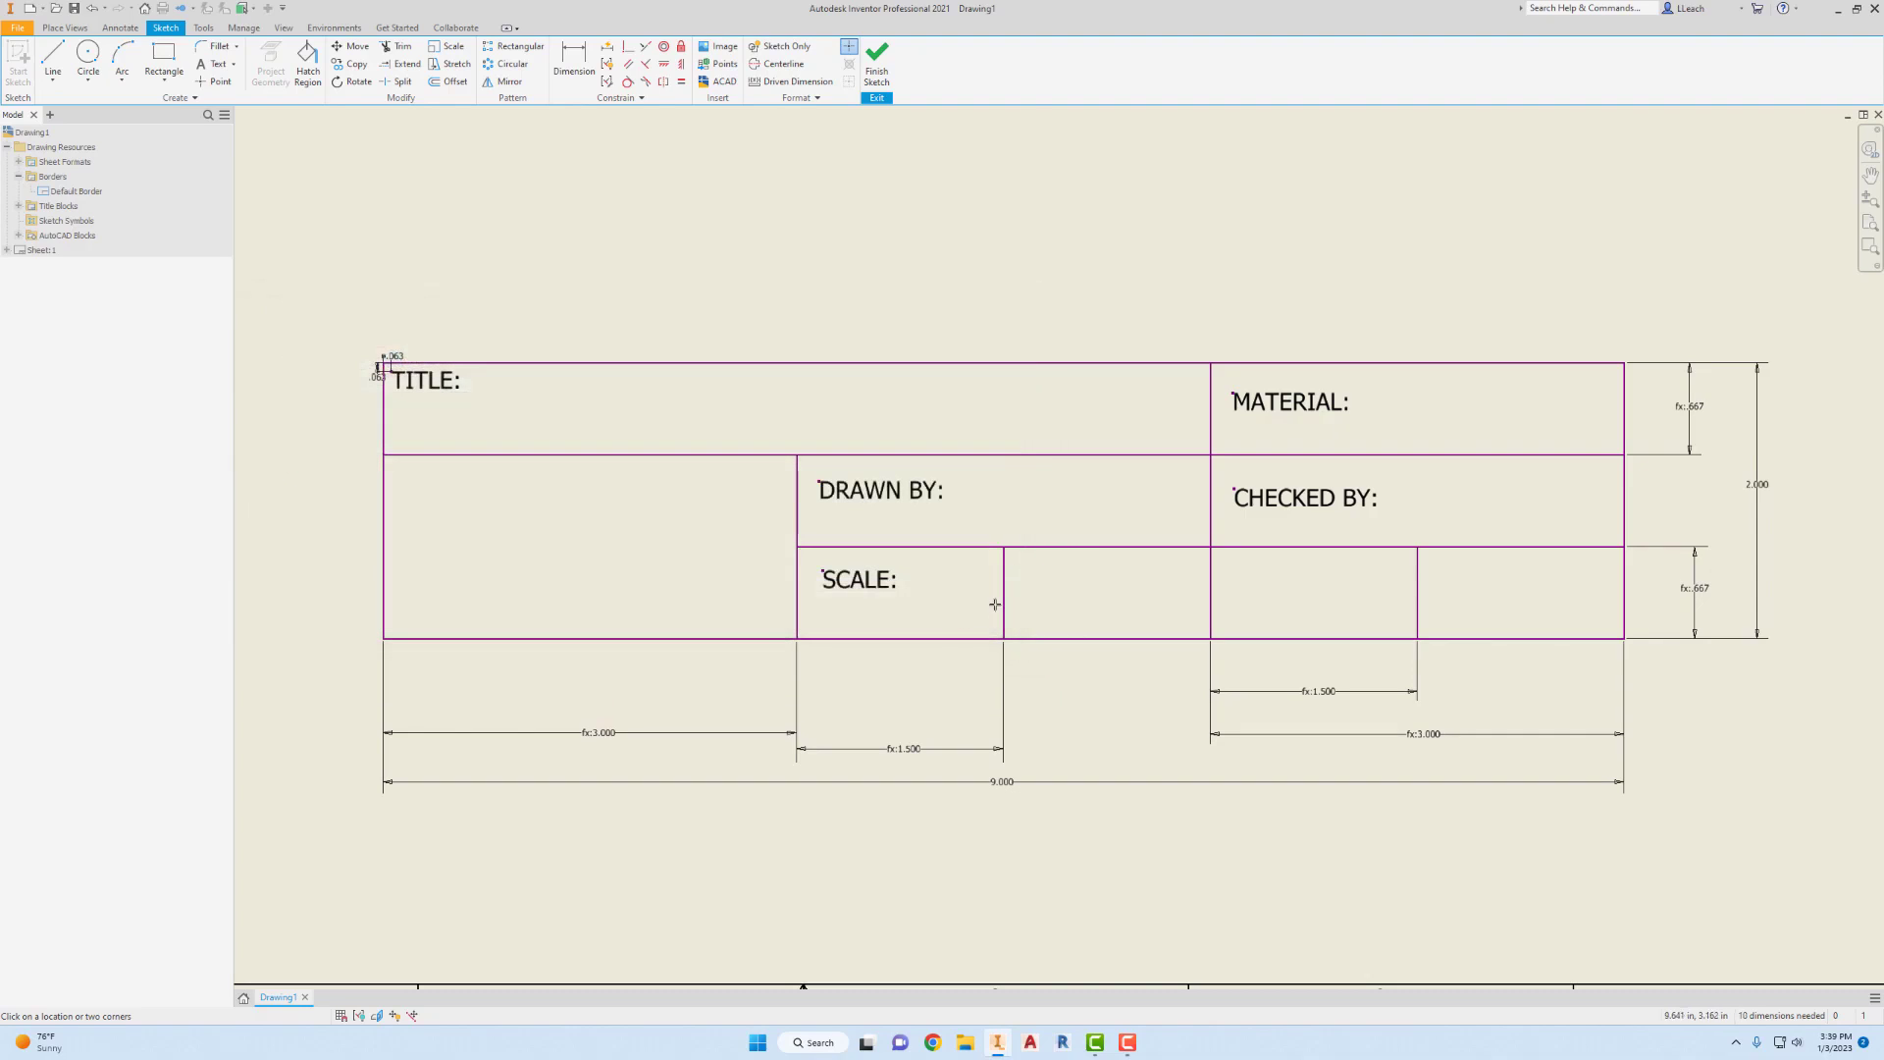
- Add the label "UNITS:" at 0.125 in text height in the bottom-row cell right of "SCALE:"
{"action": "left_click", "coordinate": [1026, 576]}
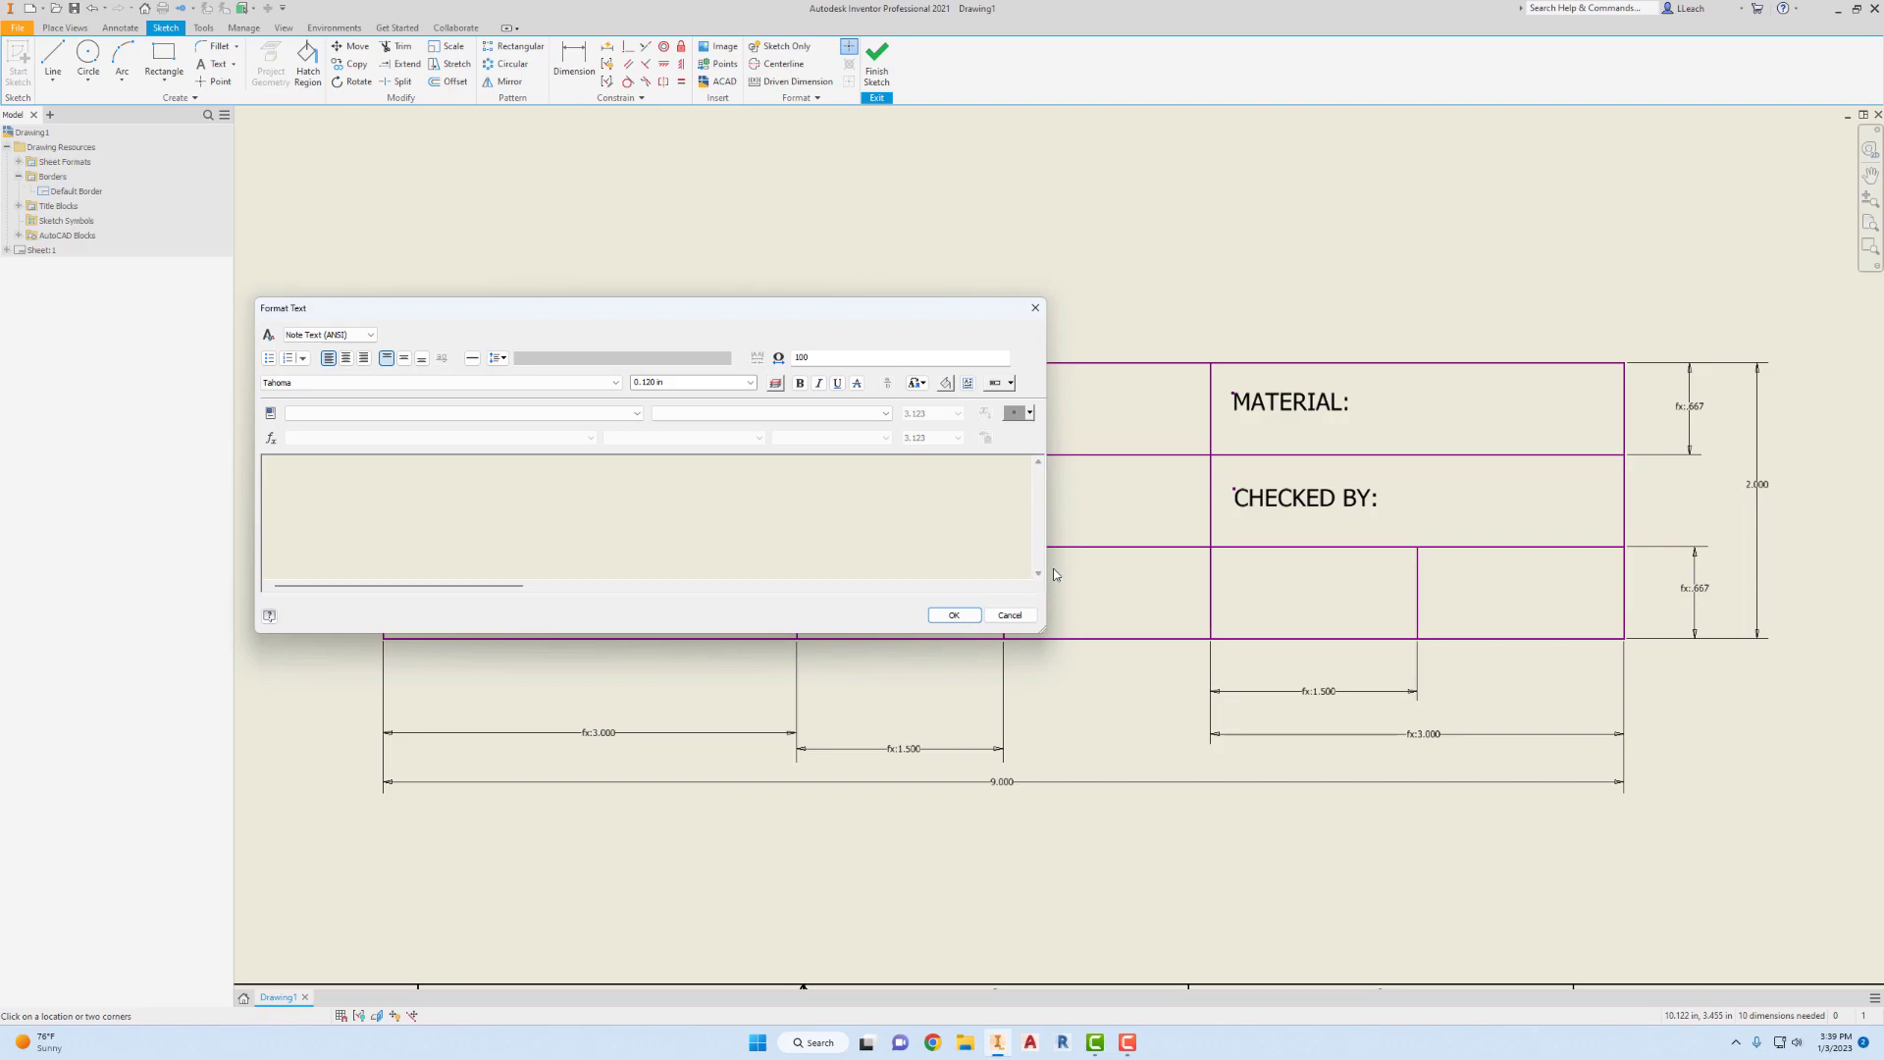
{"action": "left_click", "coordinate": [750, 382]}
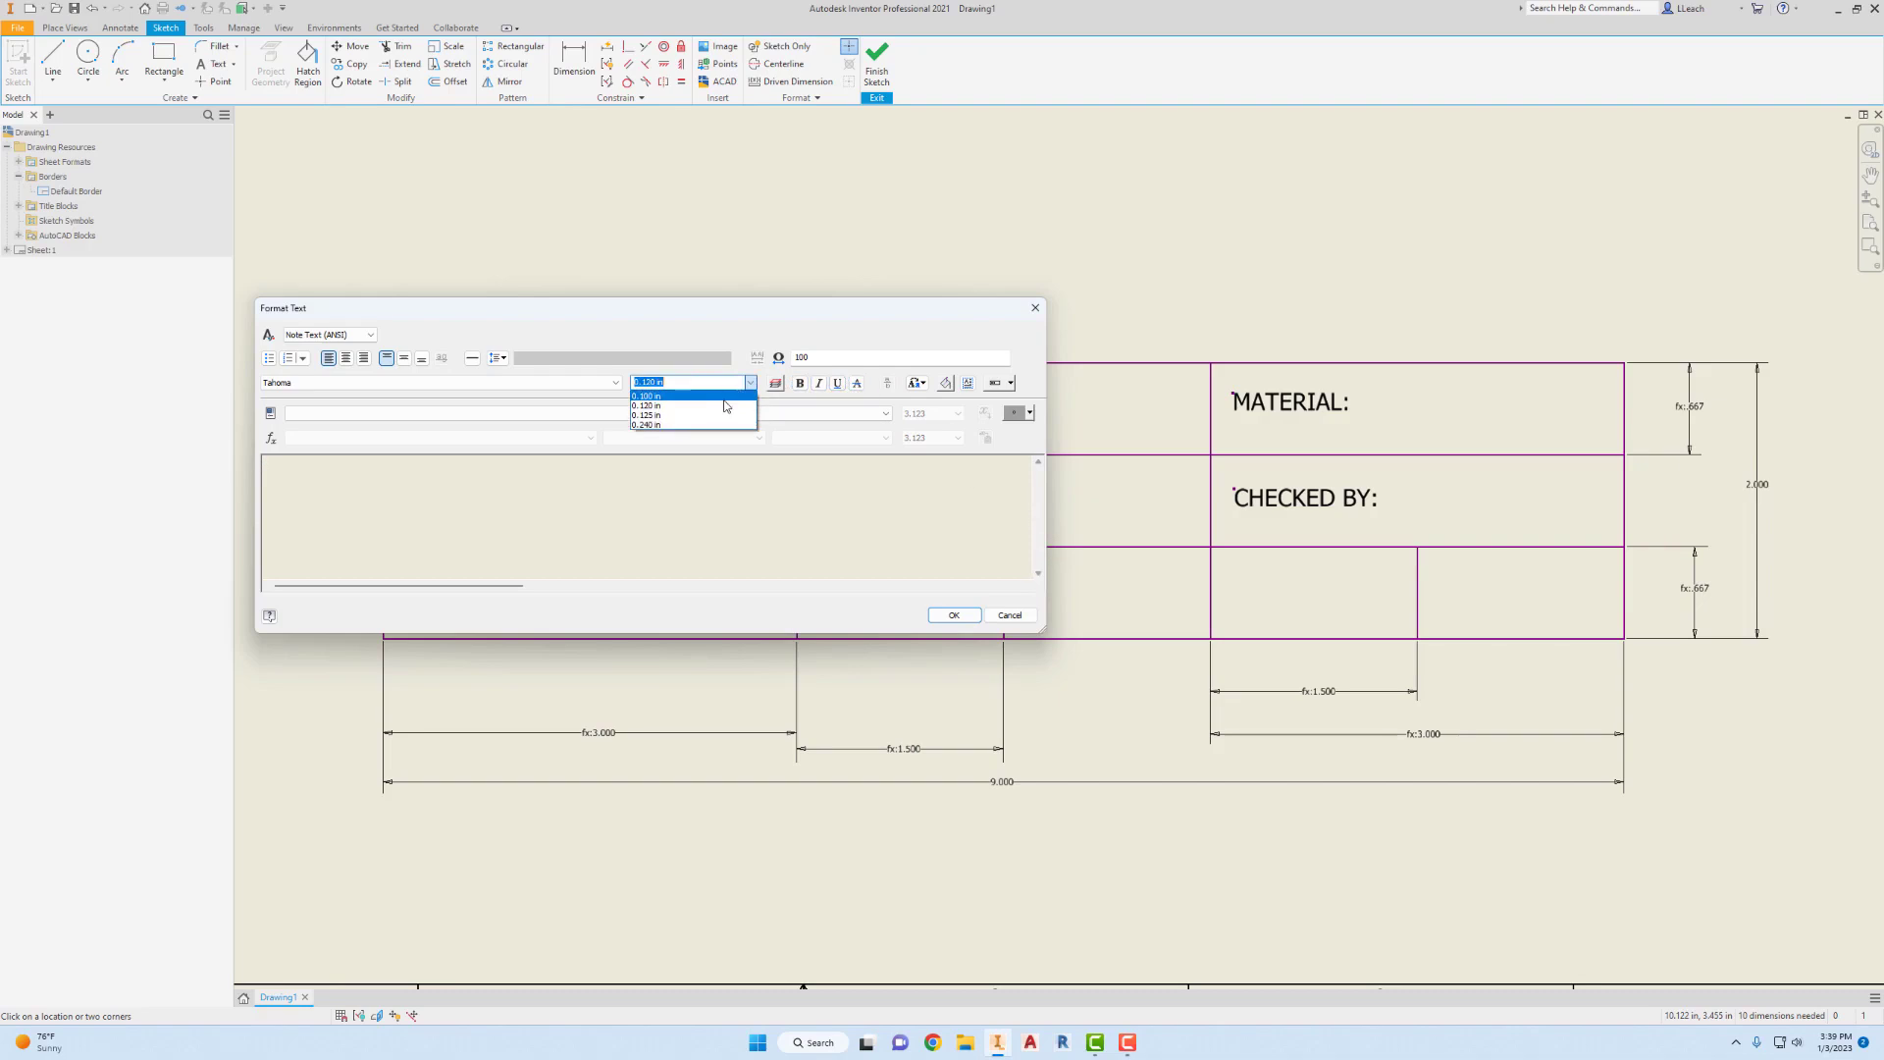
{"action": "left_click", "coordinate": [677, 396]}
{"action": "type", "text": "UNITS:"}
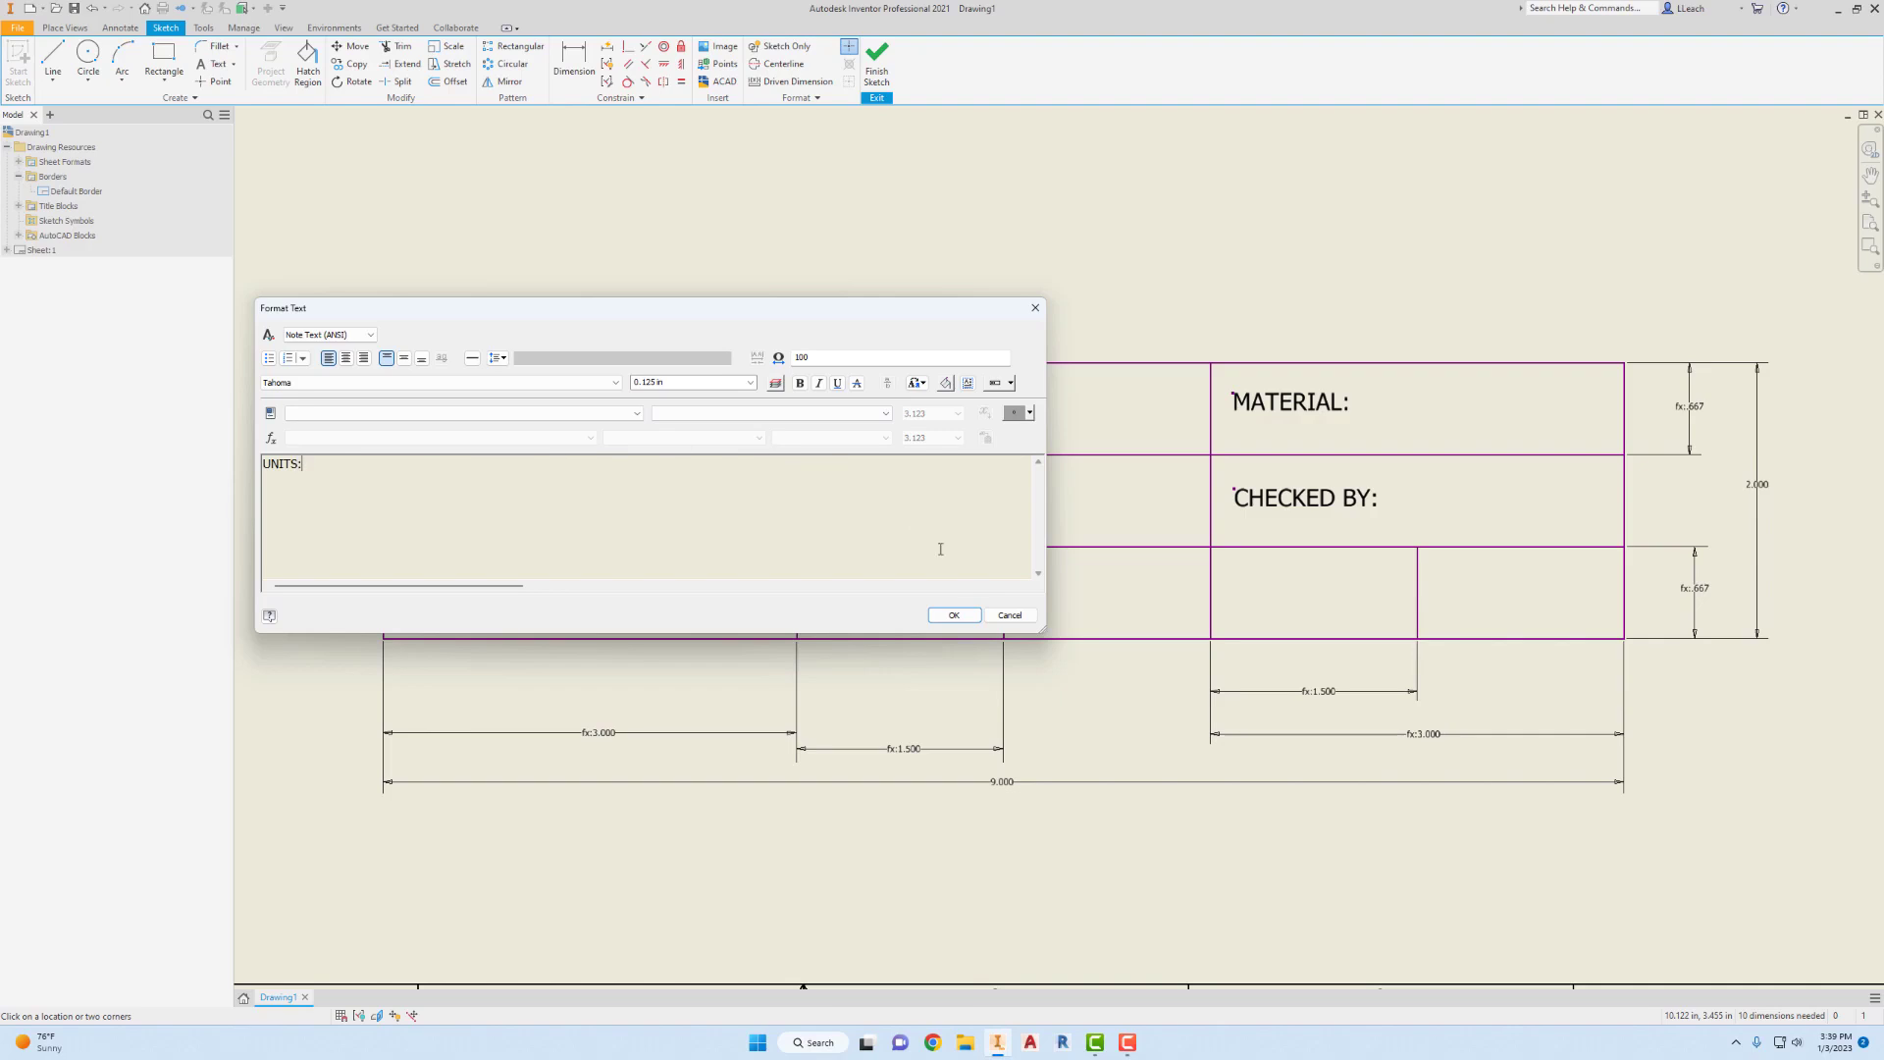
{"action": "left_click", "coordinate": [952, 614]}
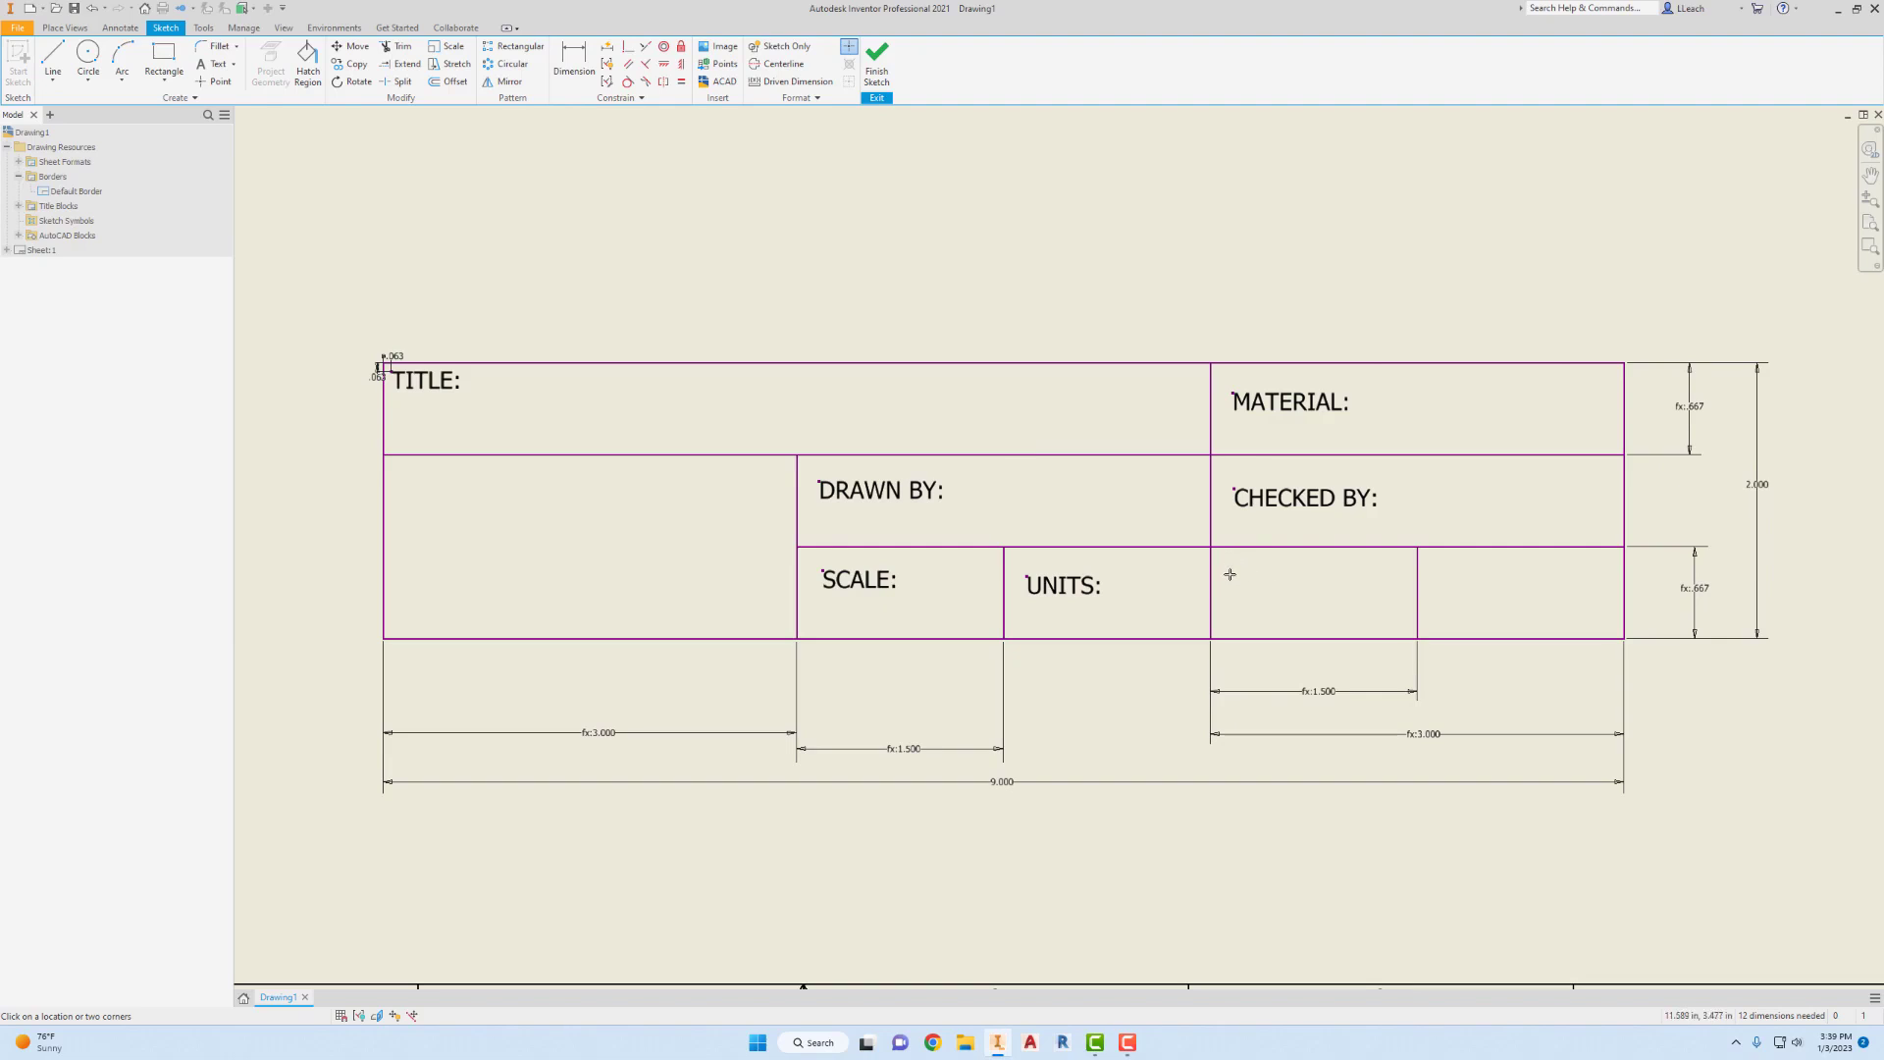
- Add the label "PROJECTION:" at 0.125 in text height in the left bottom-row cell below "CHECKED BY:"
{"action": "left_click", "coordinate": [1238, 571]}
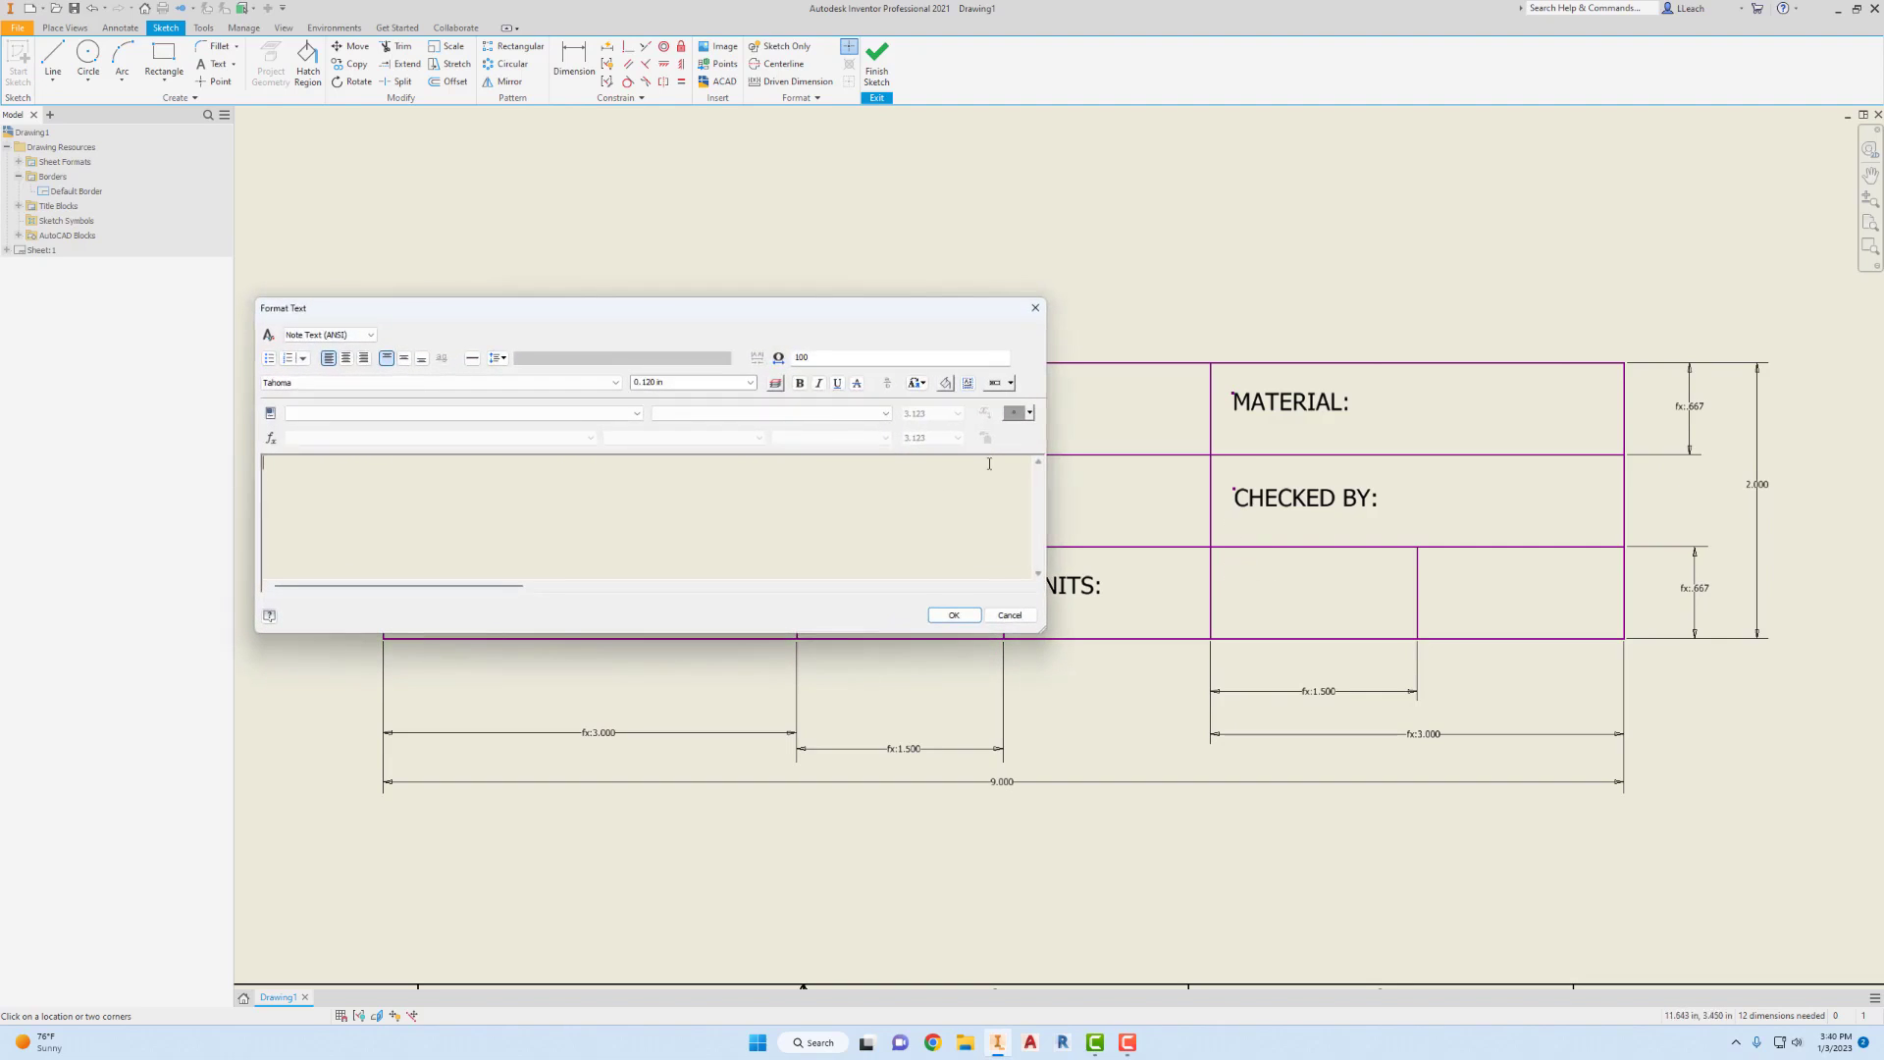
{"action": "left_click", "coordinate": [749, 383]}
{"action": "left_click", "coordinate": [693, 415]}
{"action": "type", "text": "PROJECTION:"}
{"action": "left_click", "coordinate": [953, 614]}
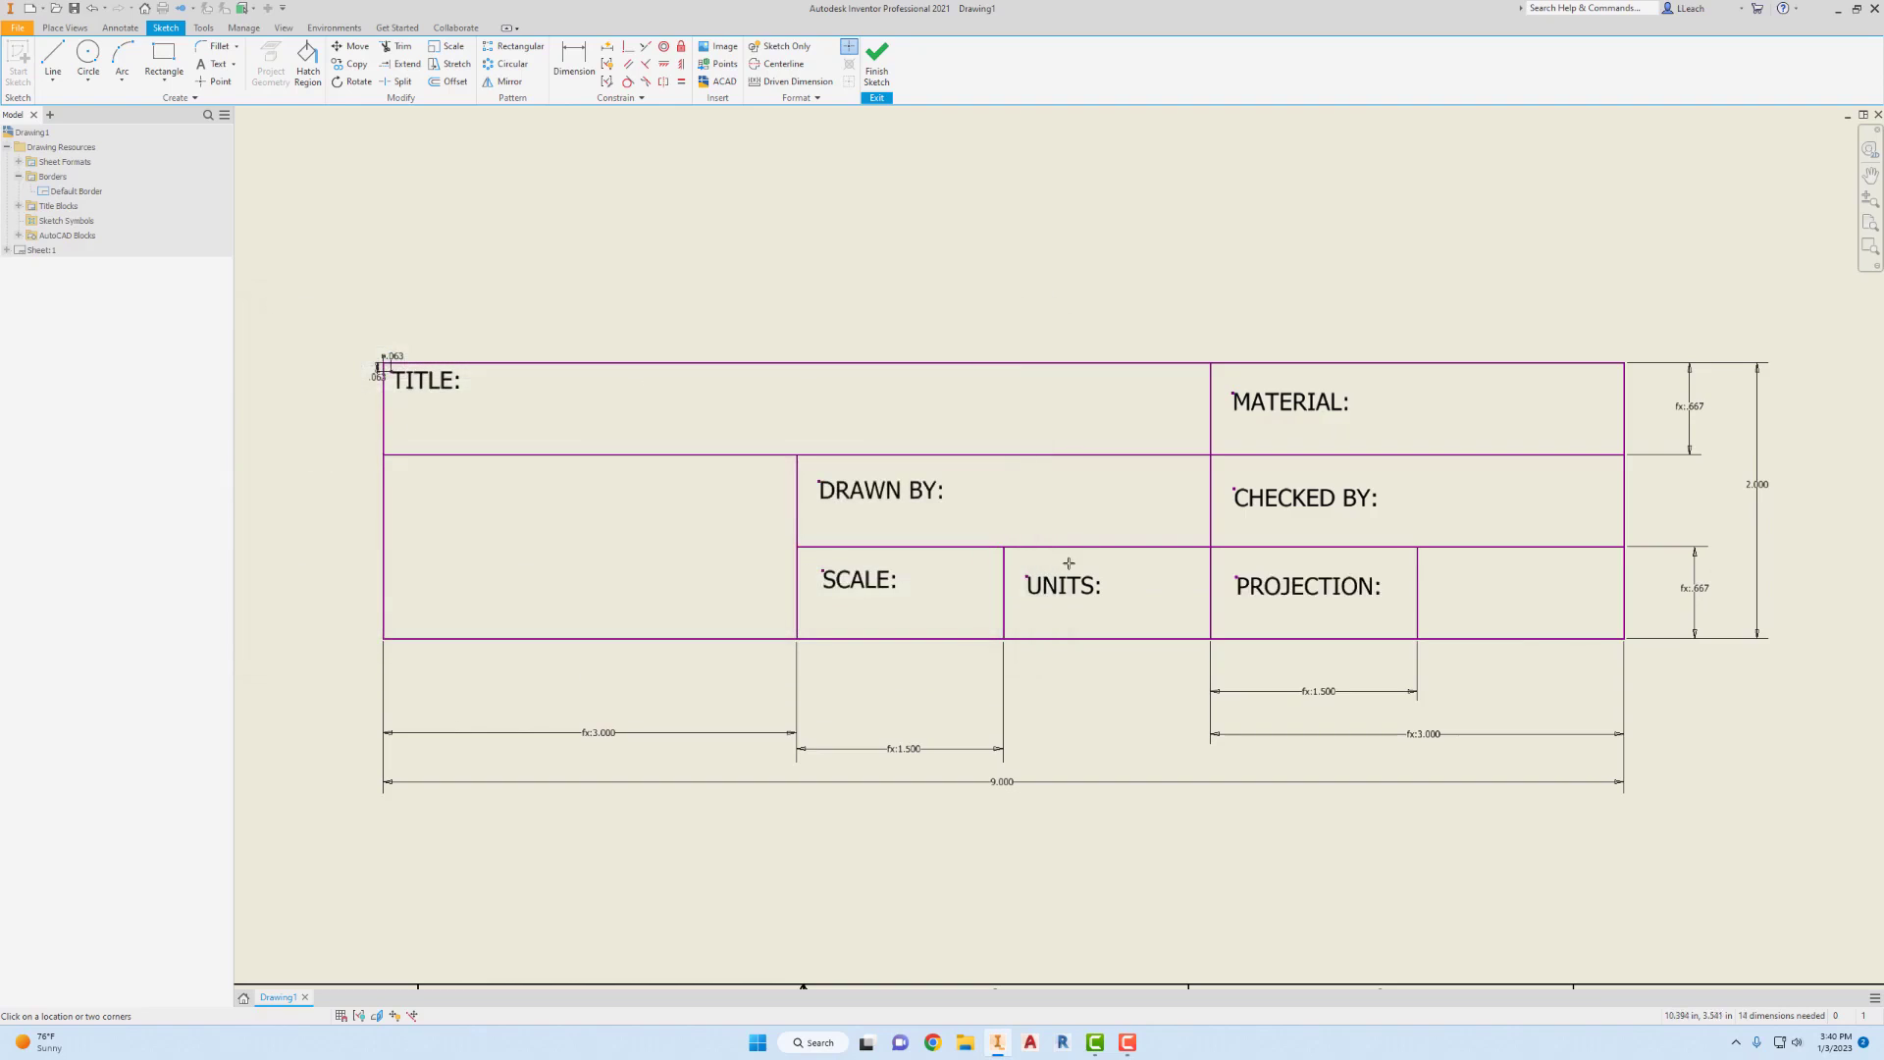
- Add the label "SHEET:" at 0.125 in text height in the bottom-right cell of the title block
{"action": "left_click", "coordinate": [1446, 579]}
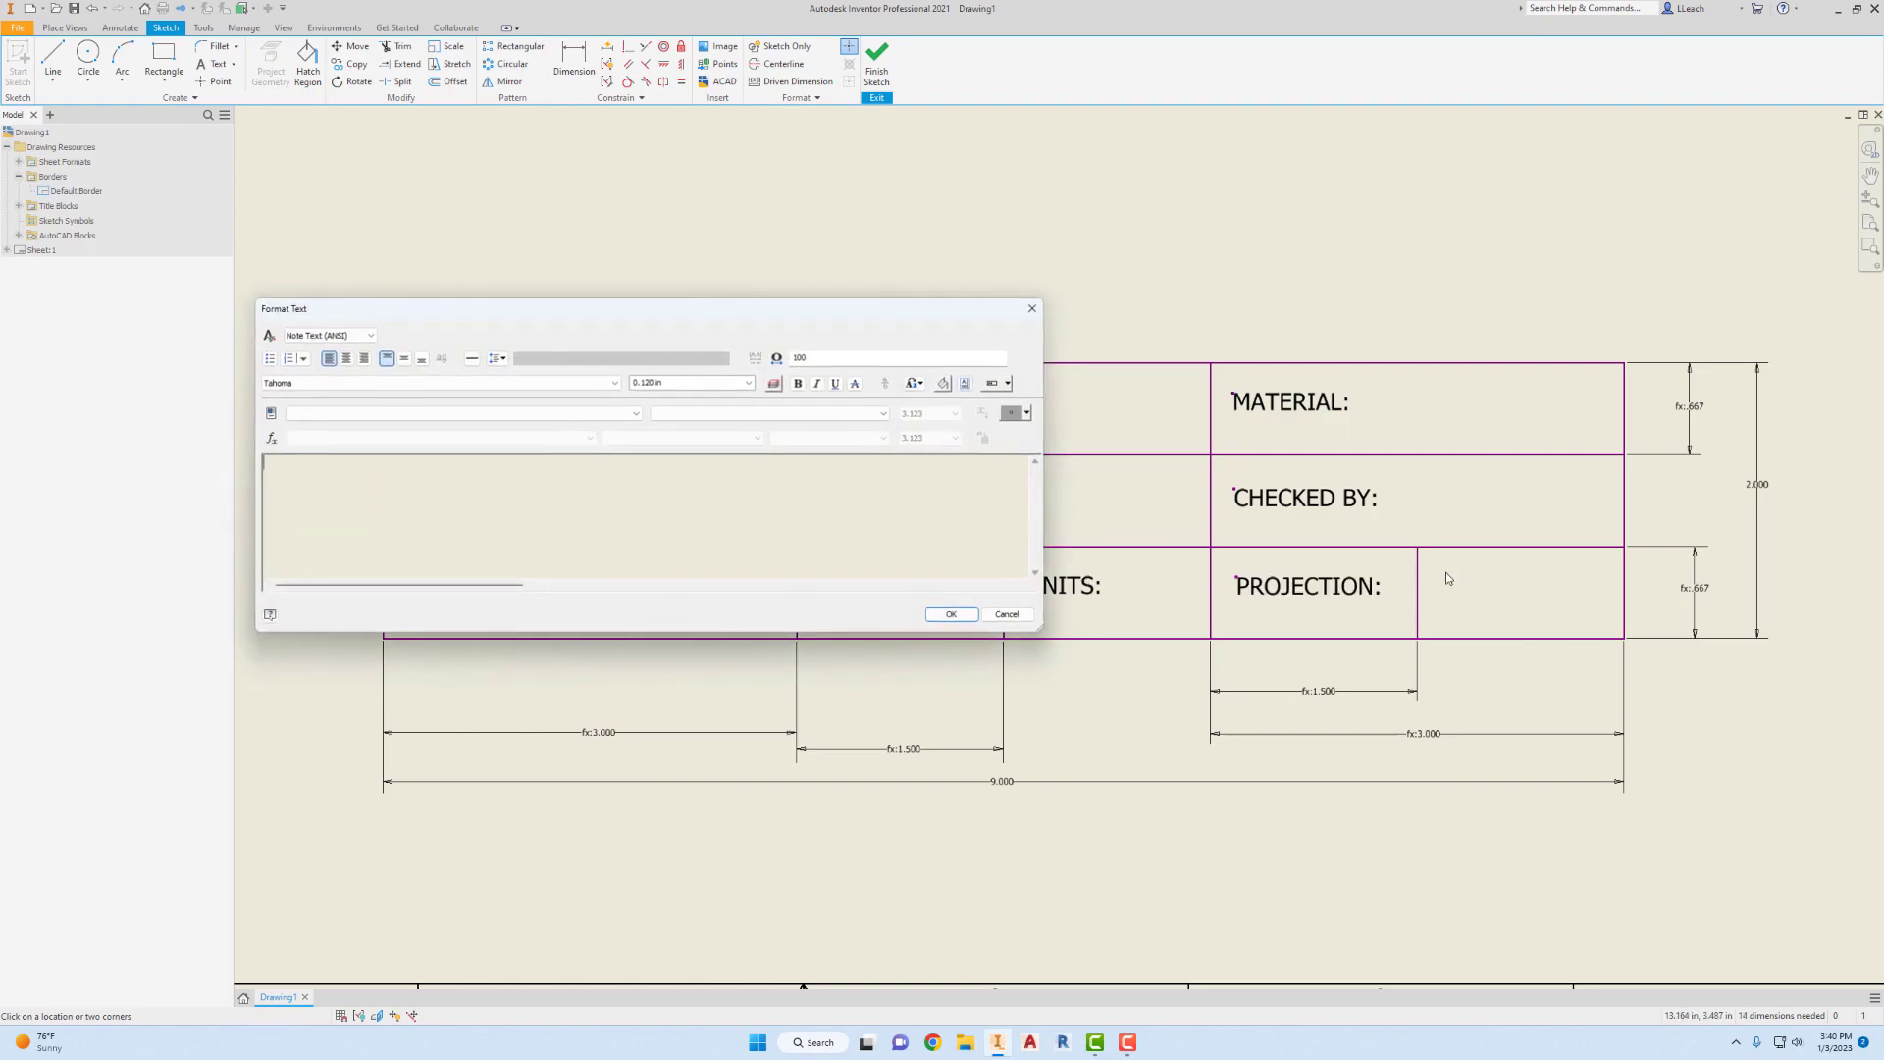
{"action": "left_click", "coordinate": [752, 383]}
{"action": "left_click", "coordinate": [664, 427]}
{"action": "left_click", "coordinate": [496, 474]}
{"action": "type", "text": "SHEET:"}
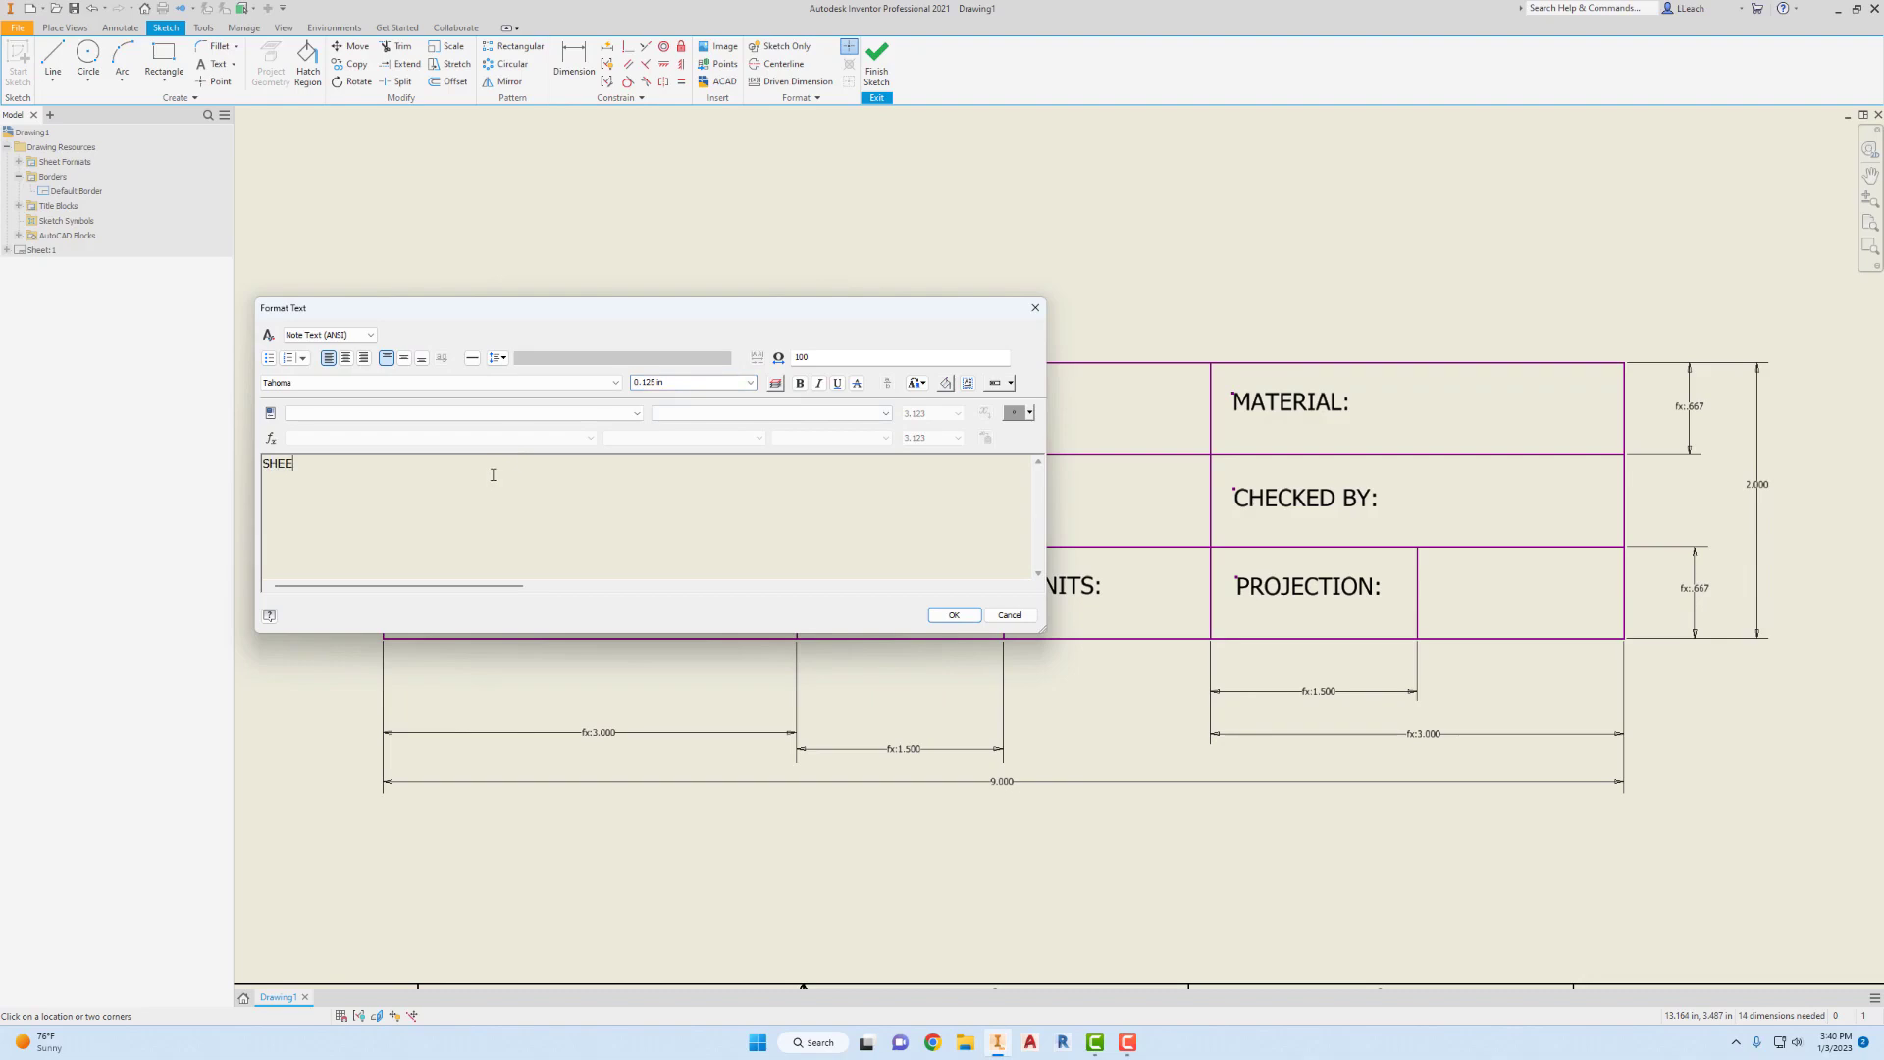
{"action": "left_click", "coordinate": [952, 614]}
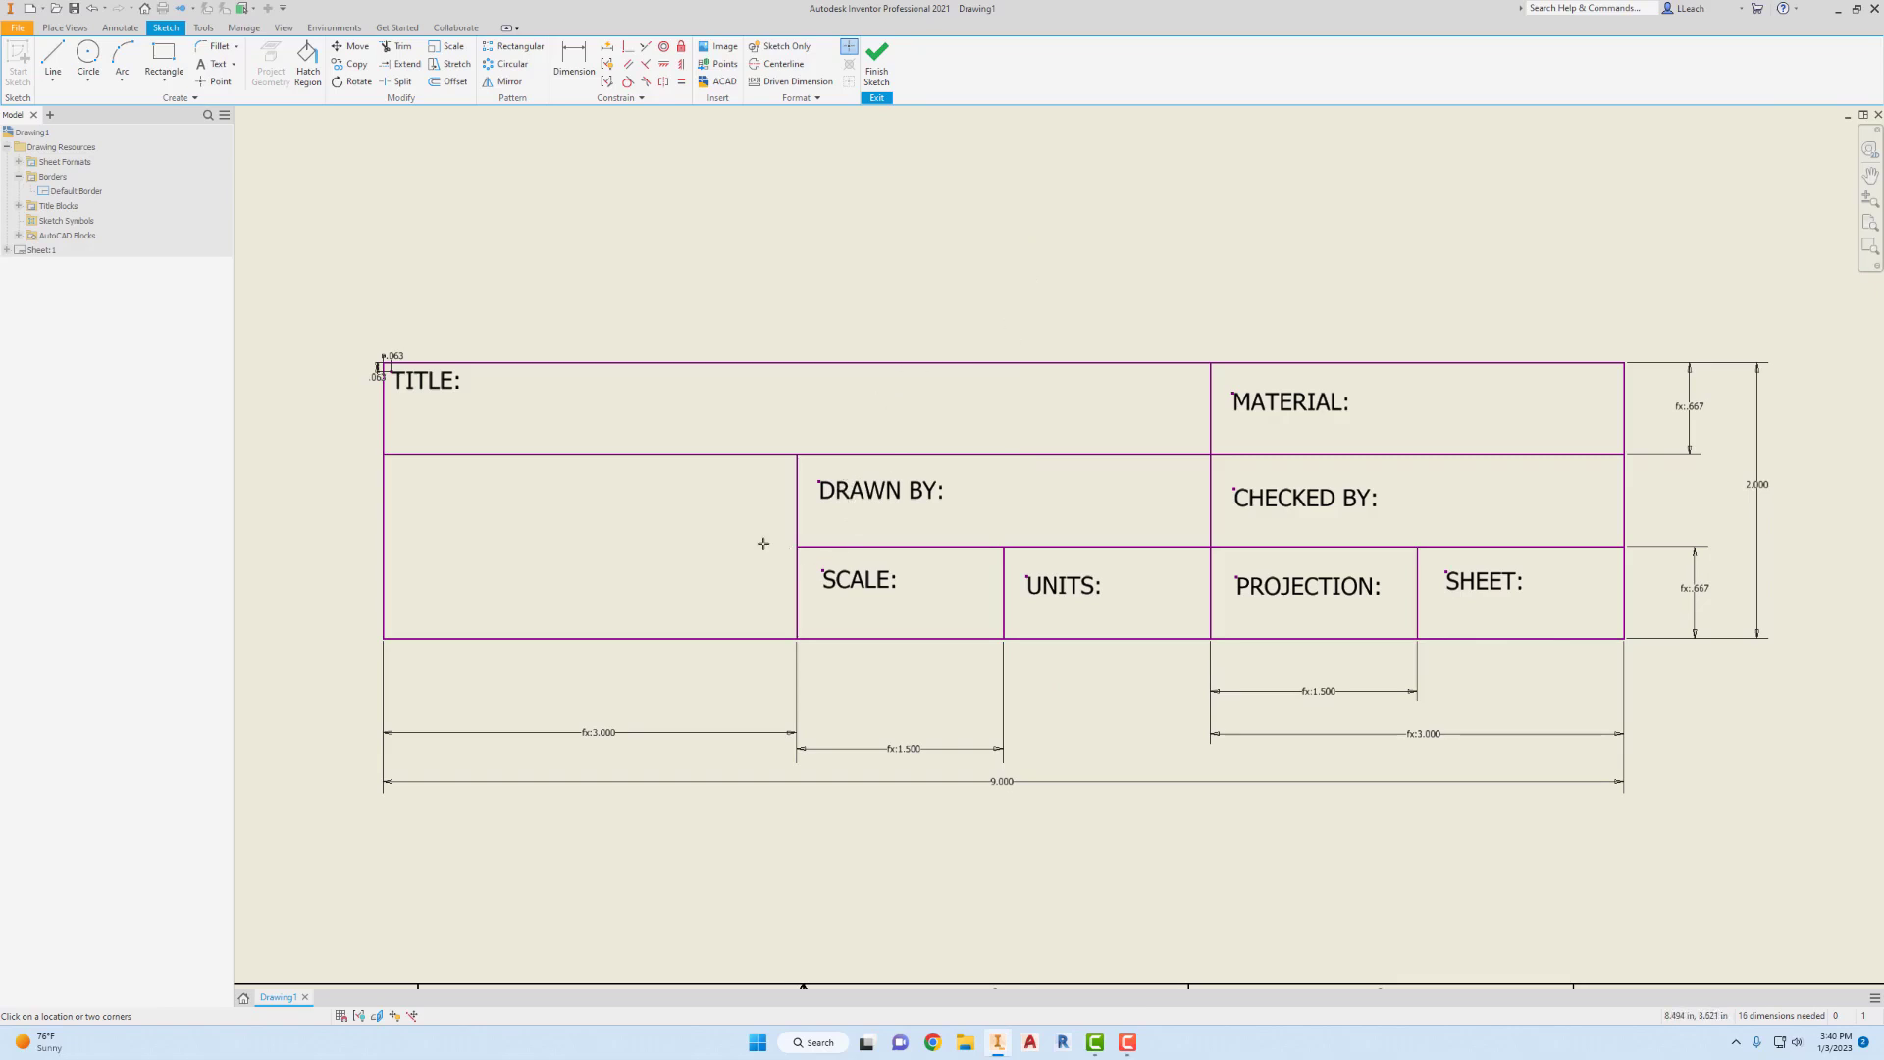
{"action": "scroll", "coordinate": [970, 477], "scroll_direction": "down", "scroll_amount": 3}
{"action": "scroll", "coordinate": [973, 474], "scroll_direction": "up", "scroll_amount": 4}
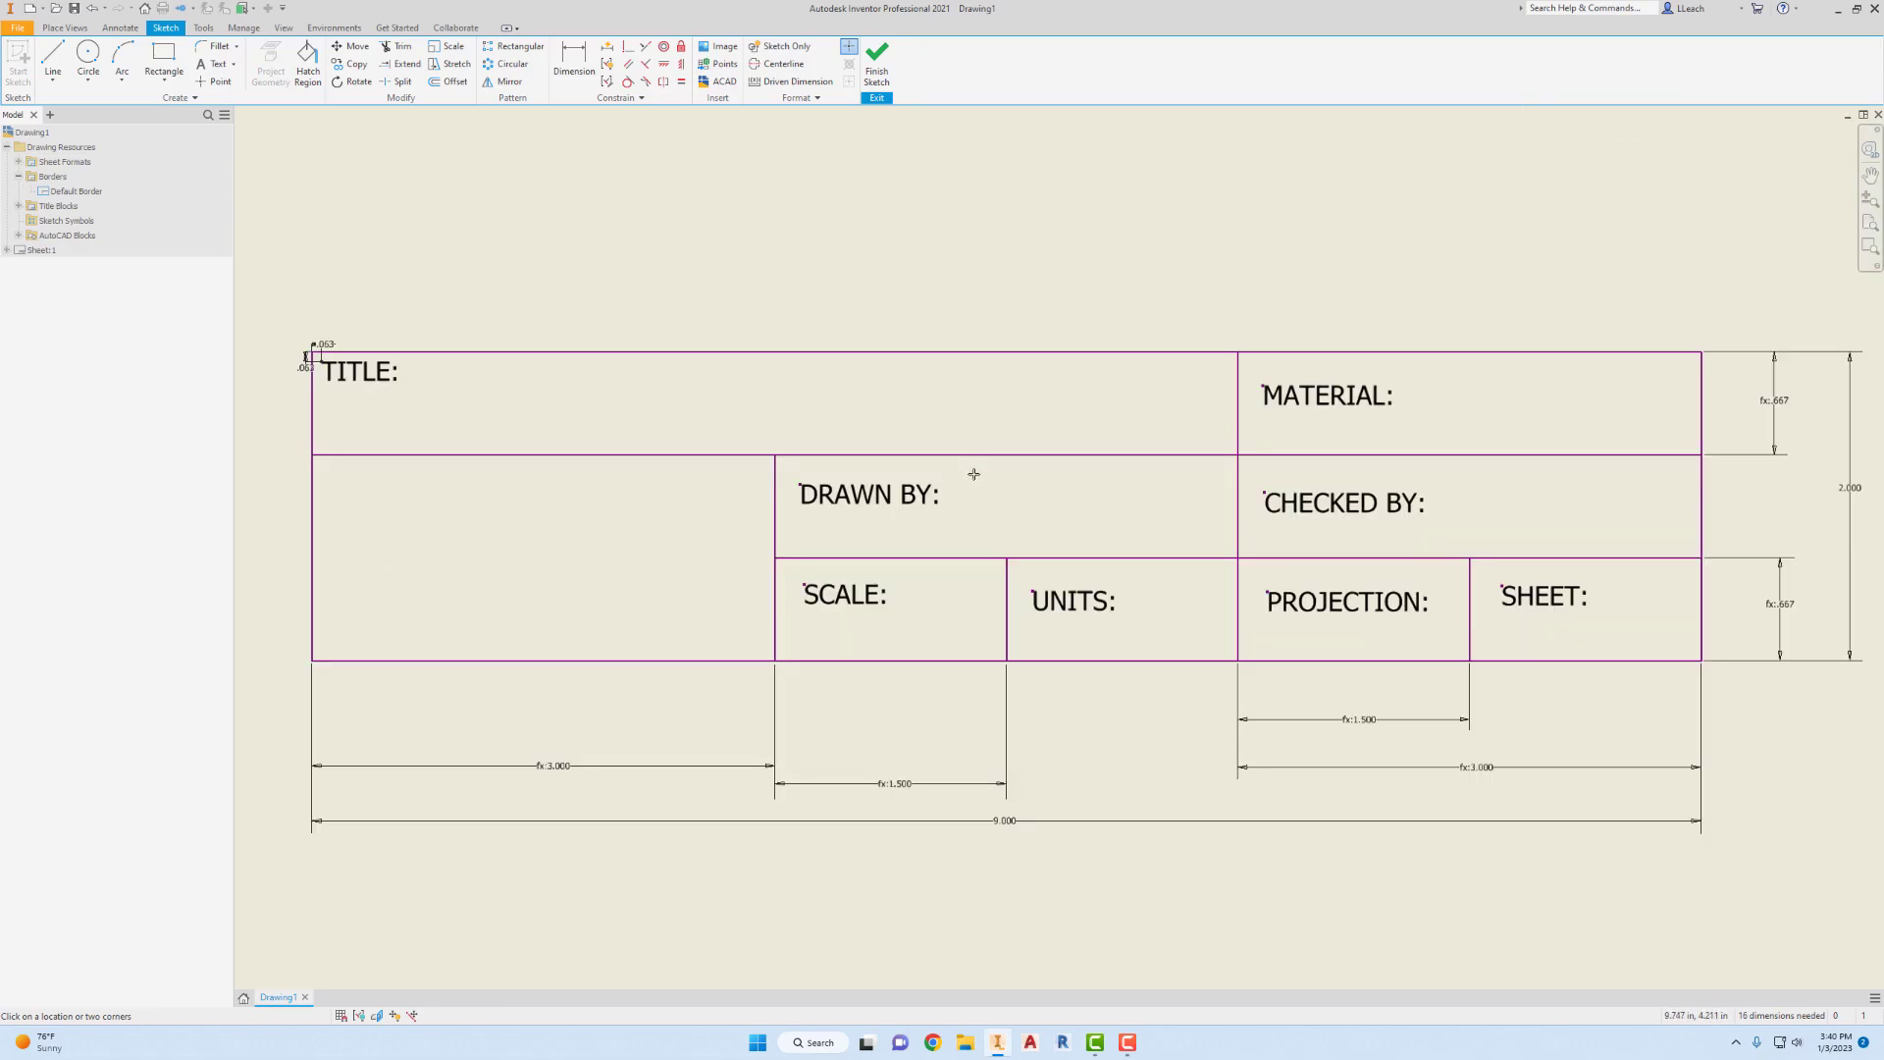
- Dimension the "DRAWN BY:" label's insertion point 1/16 in horizontally from its cell's left edge
{"action": "scroll", "coordinate": [973, 472], "scroll_direction": "down", "scroll_amount": 2}
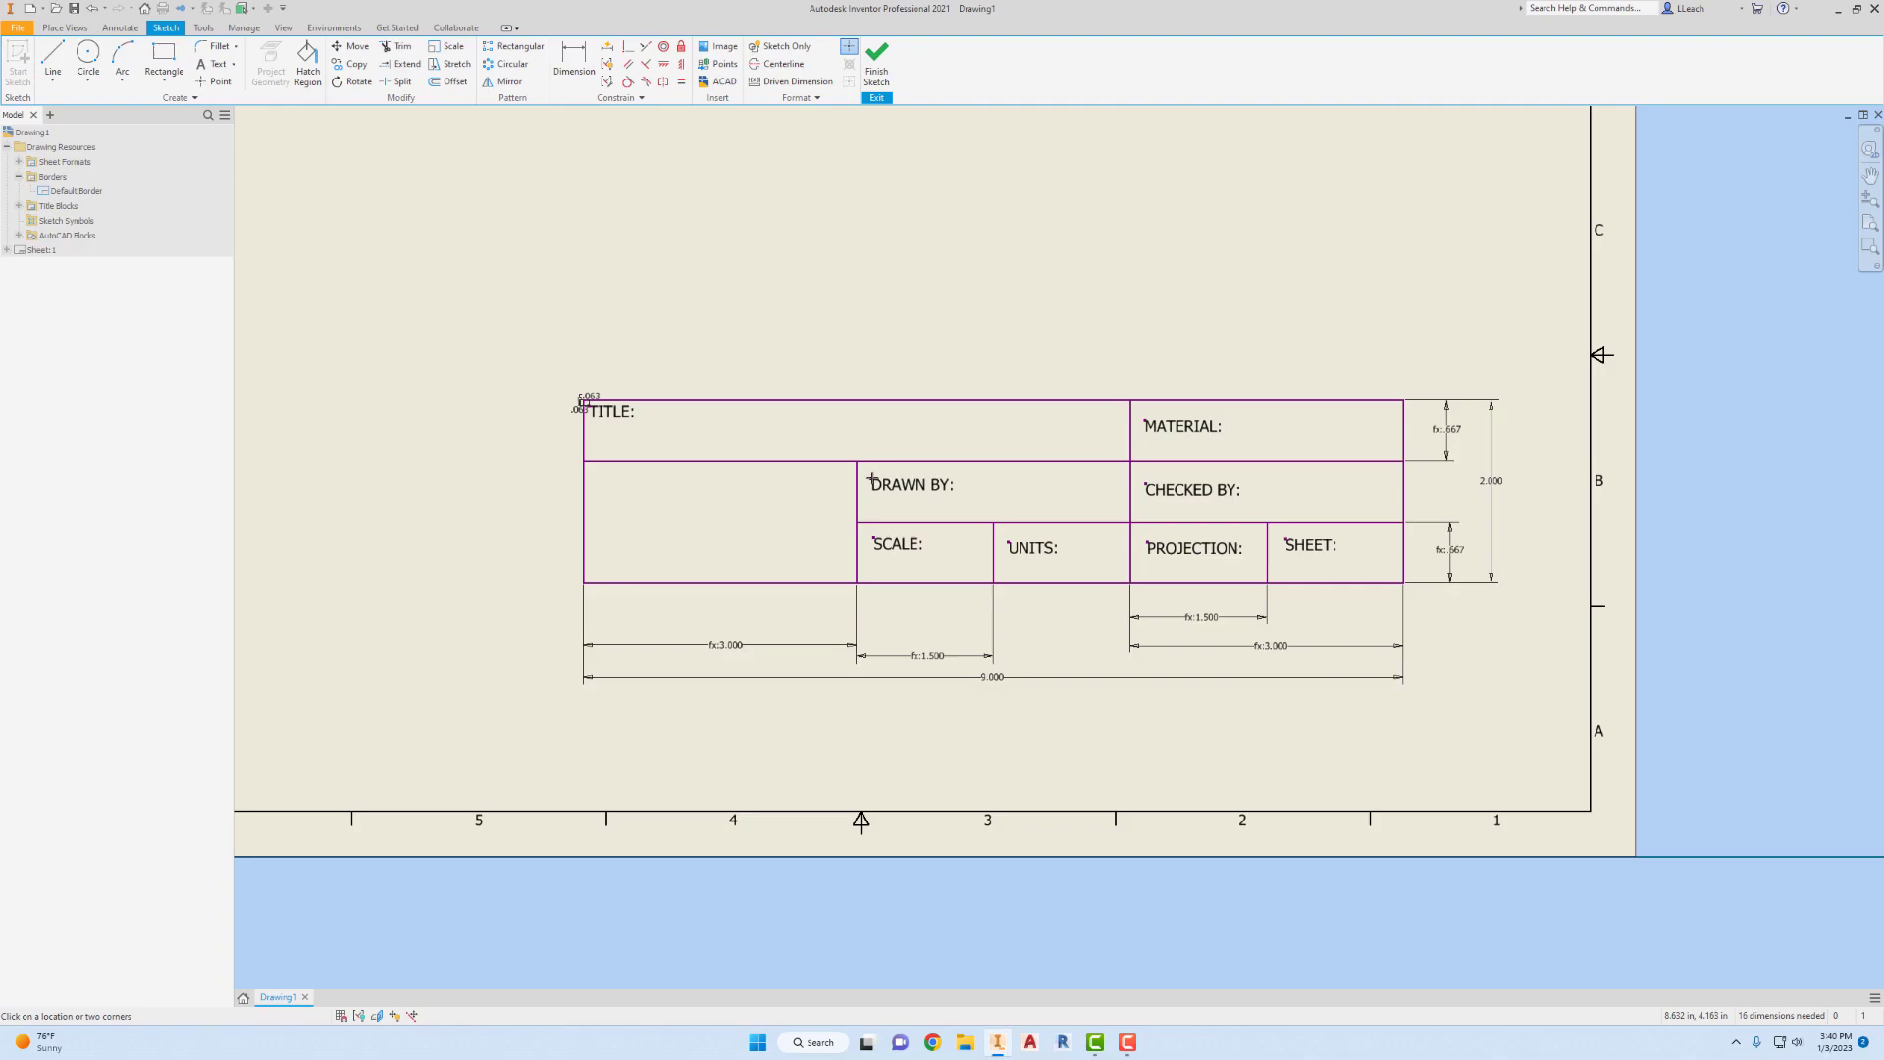
{"action": "left_click", "coordinate": [596, 69]}
{"action": "left_click", "coordinate": [858, 483]}
{"action": "left_click", "coordinate": [830, 443]}
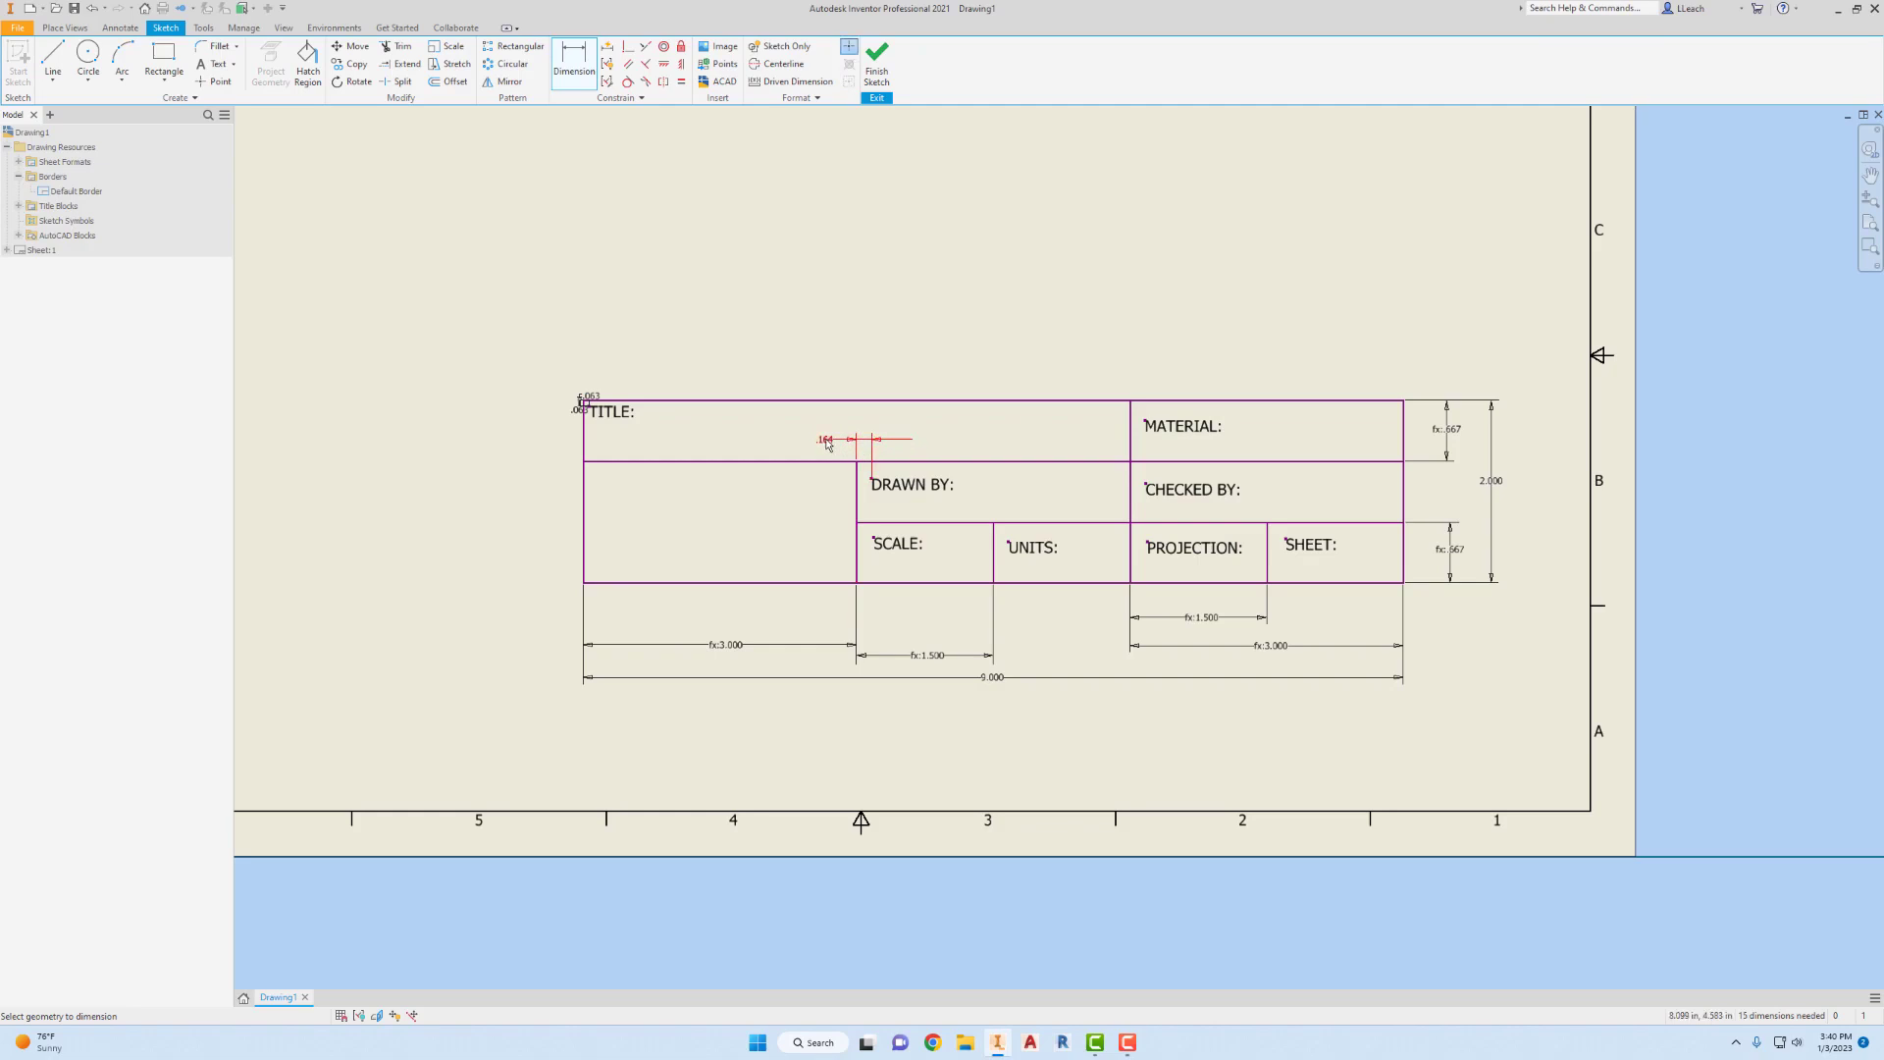
{"action": "type", "text": "1/16"}
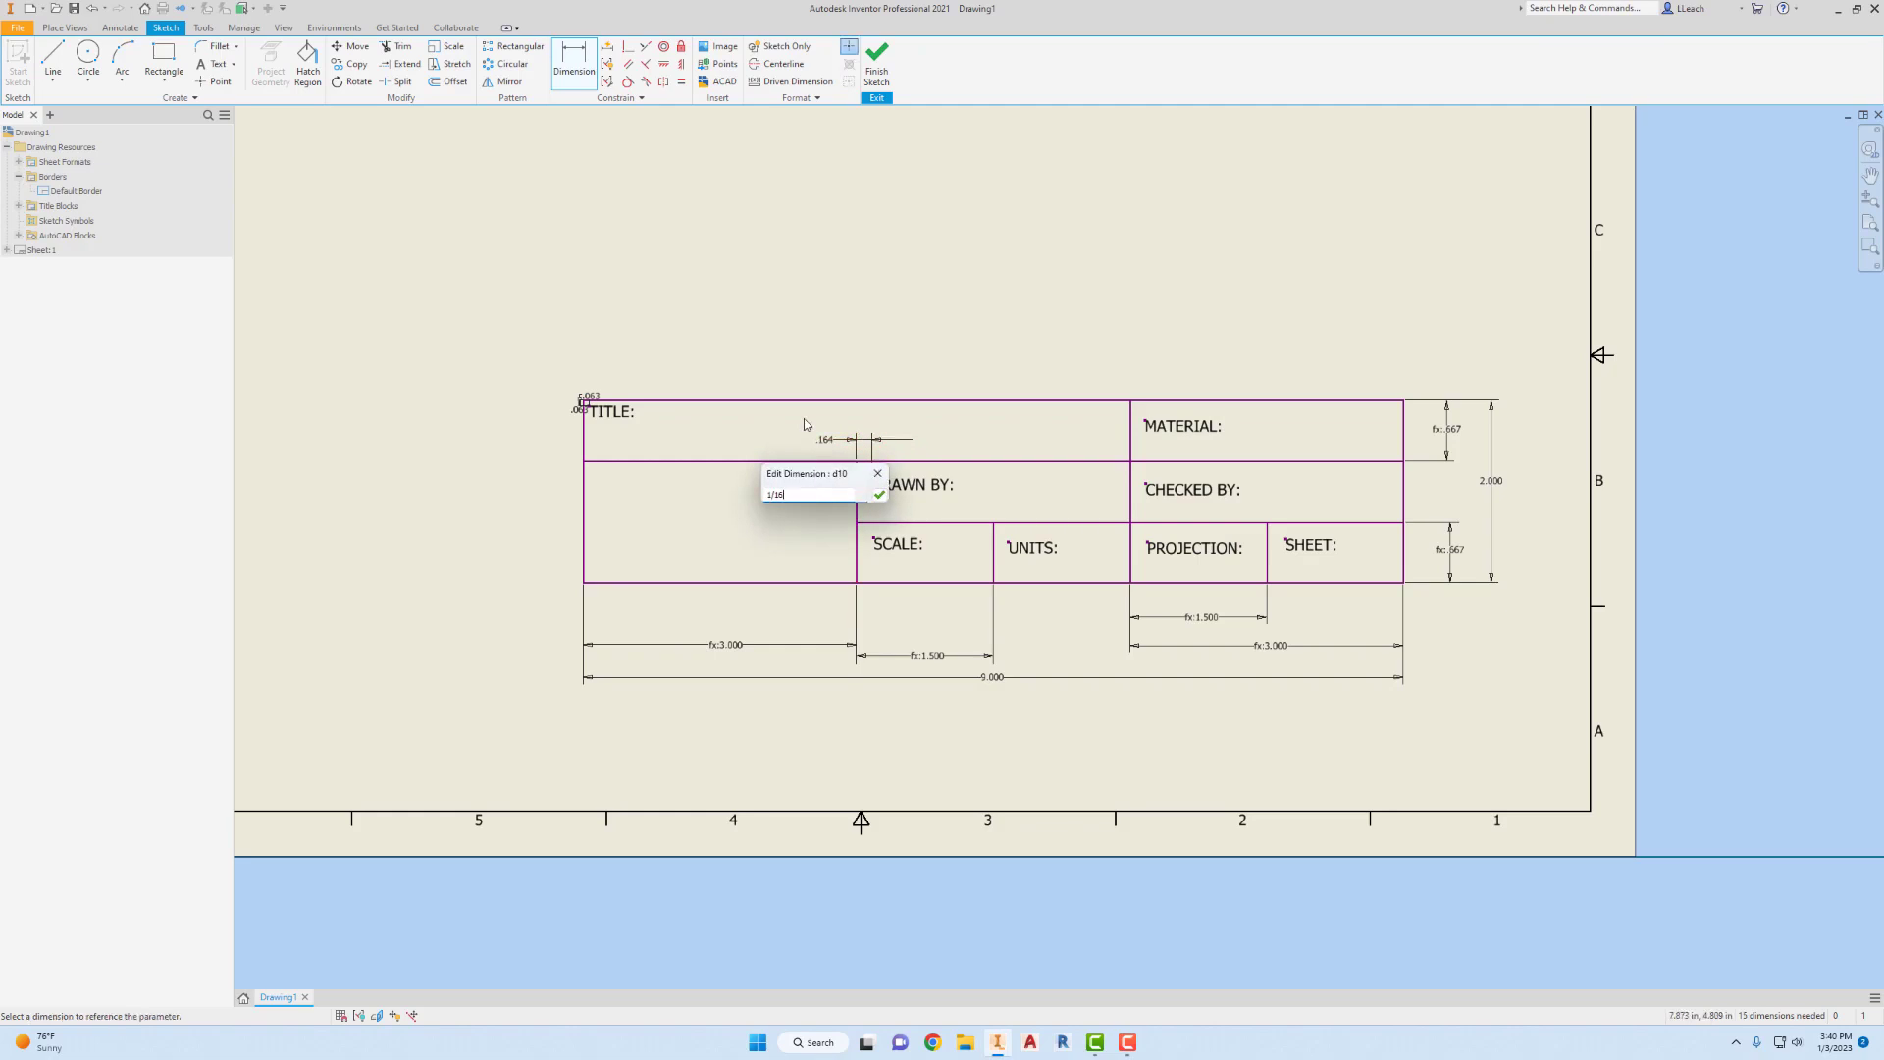
{"action": "key", "text": "Return"}
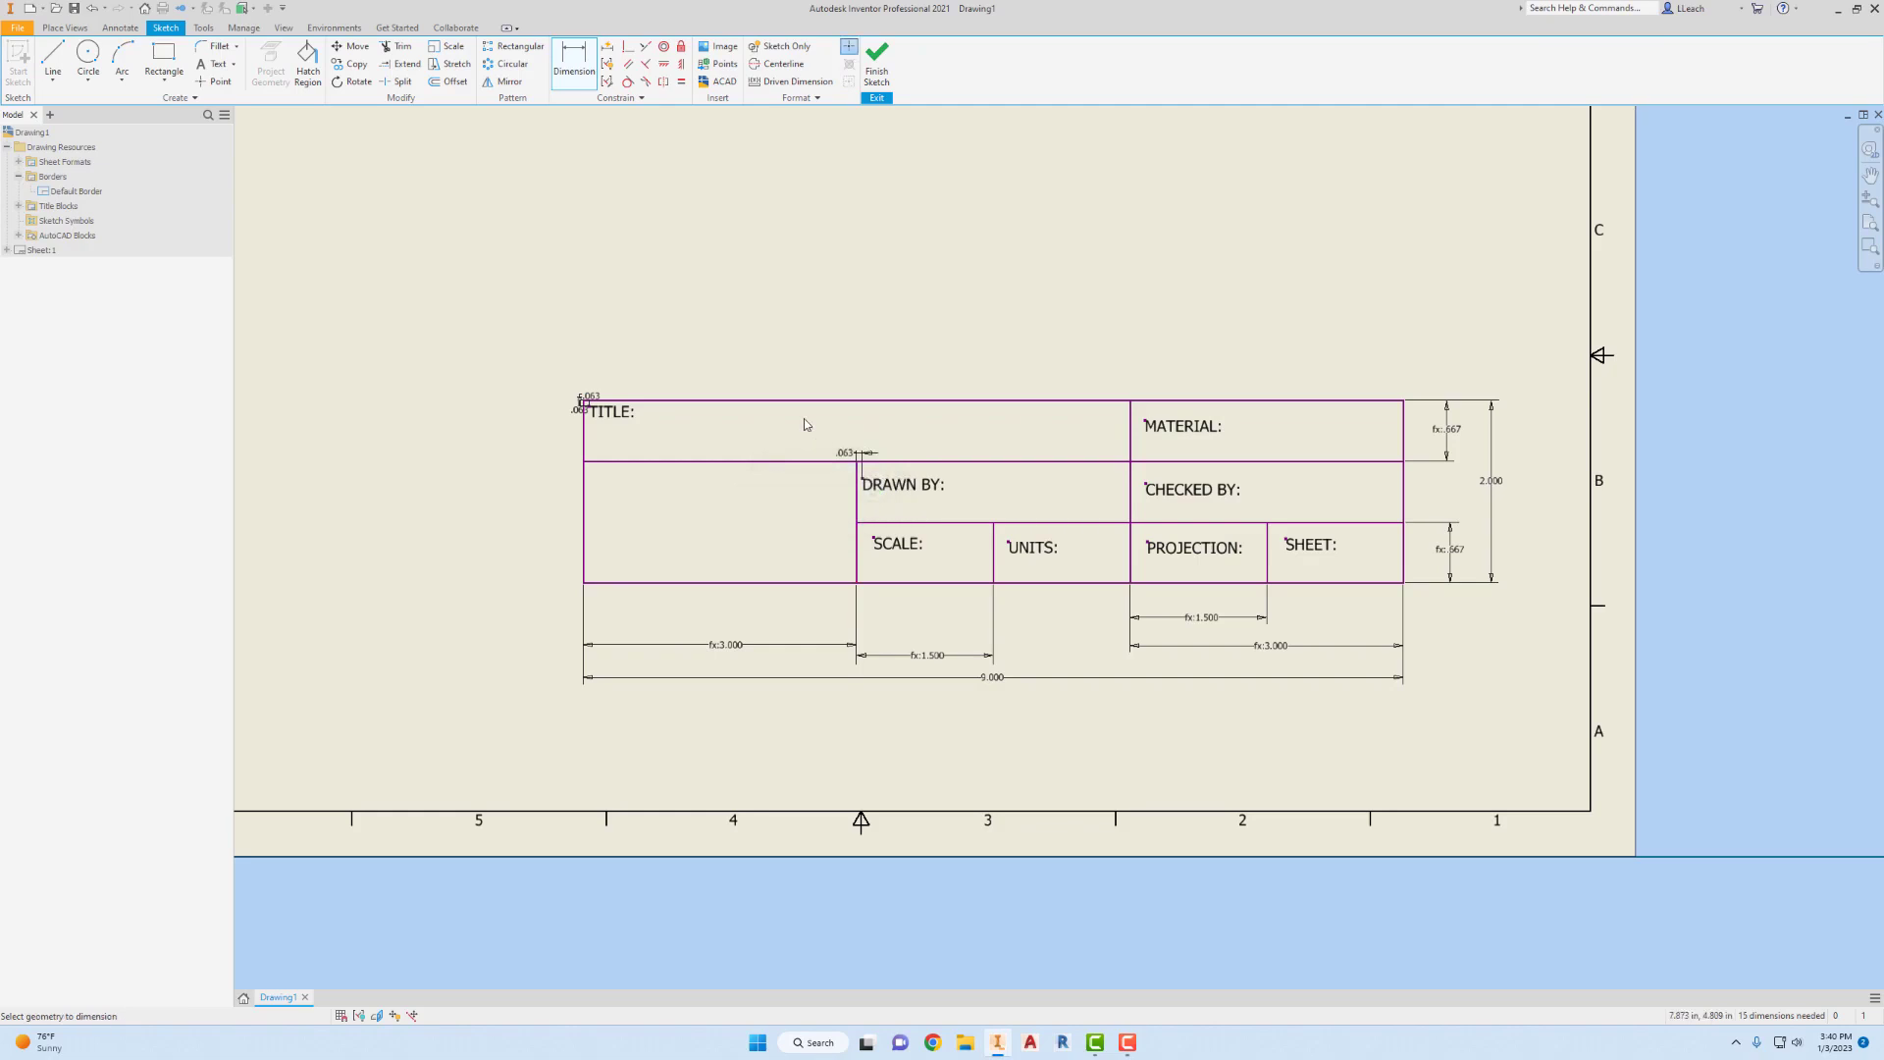
- Dimension the "MATERIAL:" label's insertion point 1/16 in horizontally from its cell's left edge
{"action": "left_click", "coordinate": [1143, 424]}
{"action": "left_click", "coordinate": [1131, 424]}
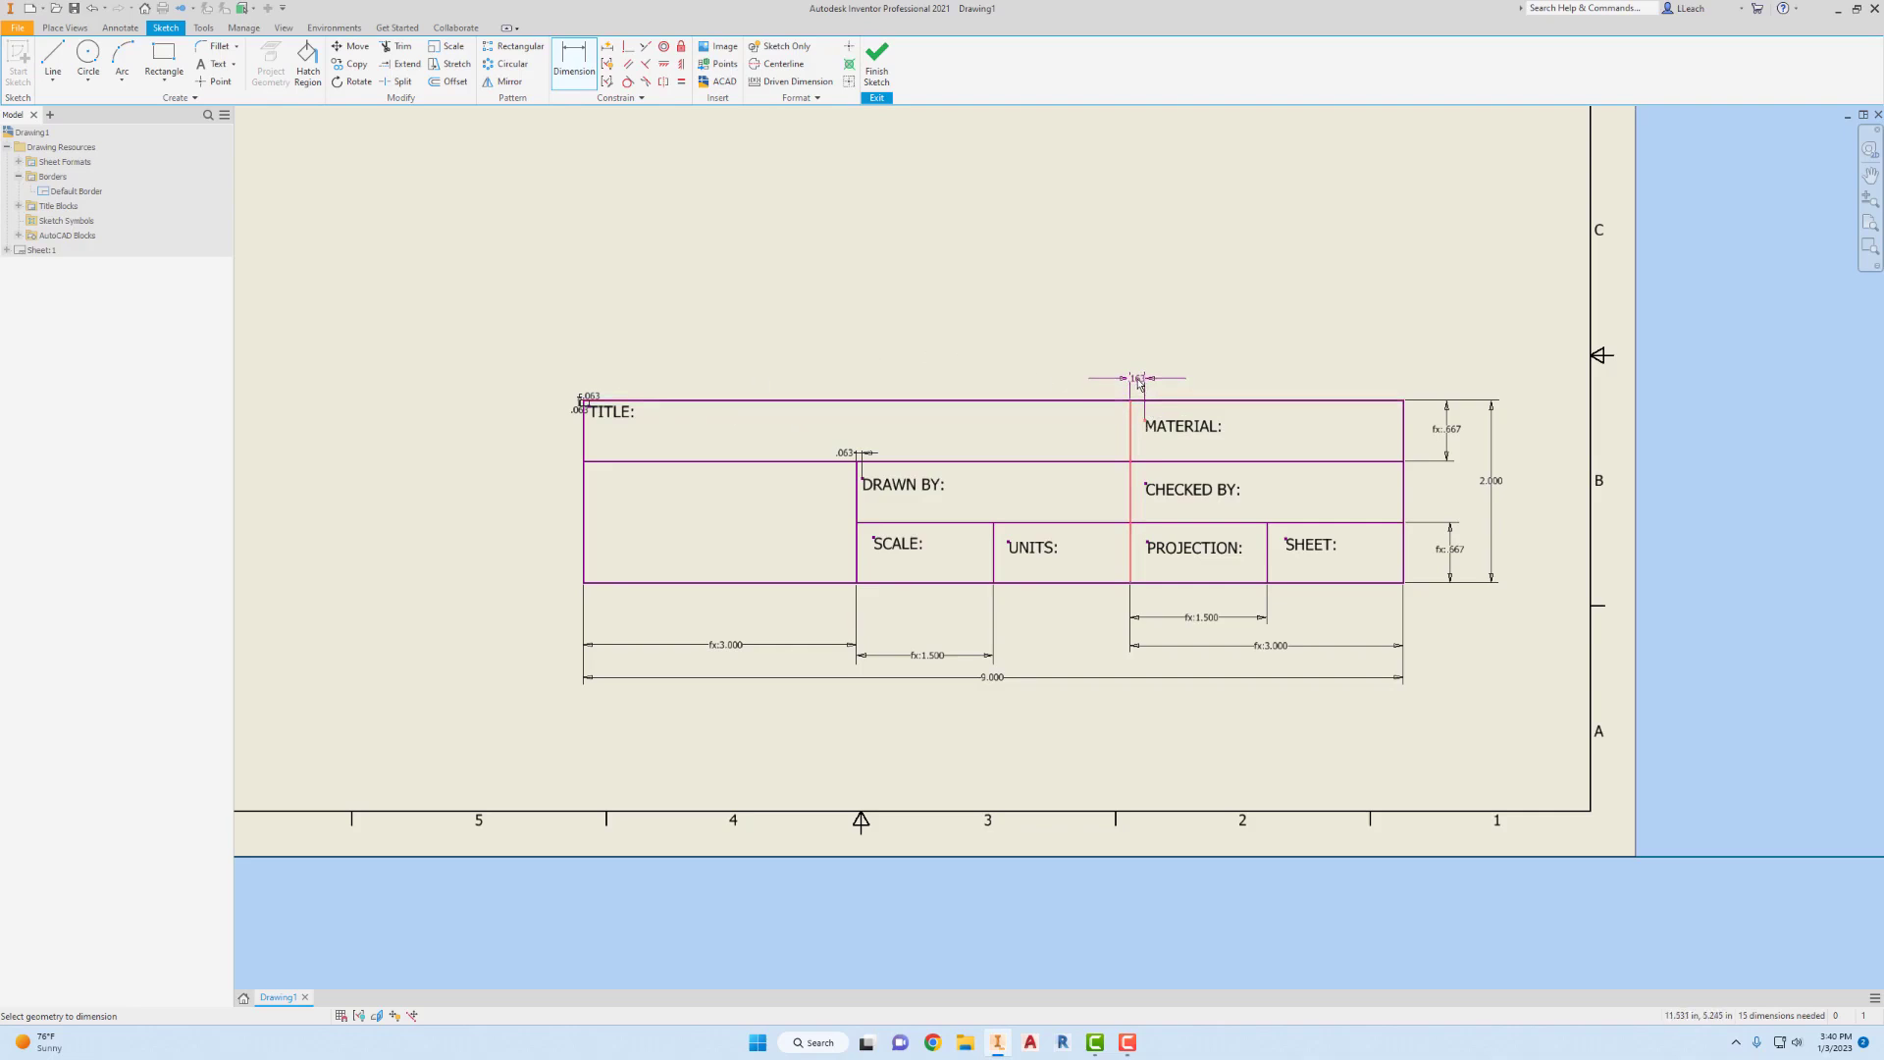
{"action": "left_click", "coordinate": [1102, 377]}
{"action": "type", "text": "1/16"}
{"action": "key", "text": "Return"}
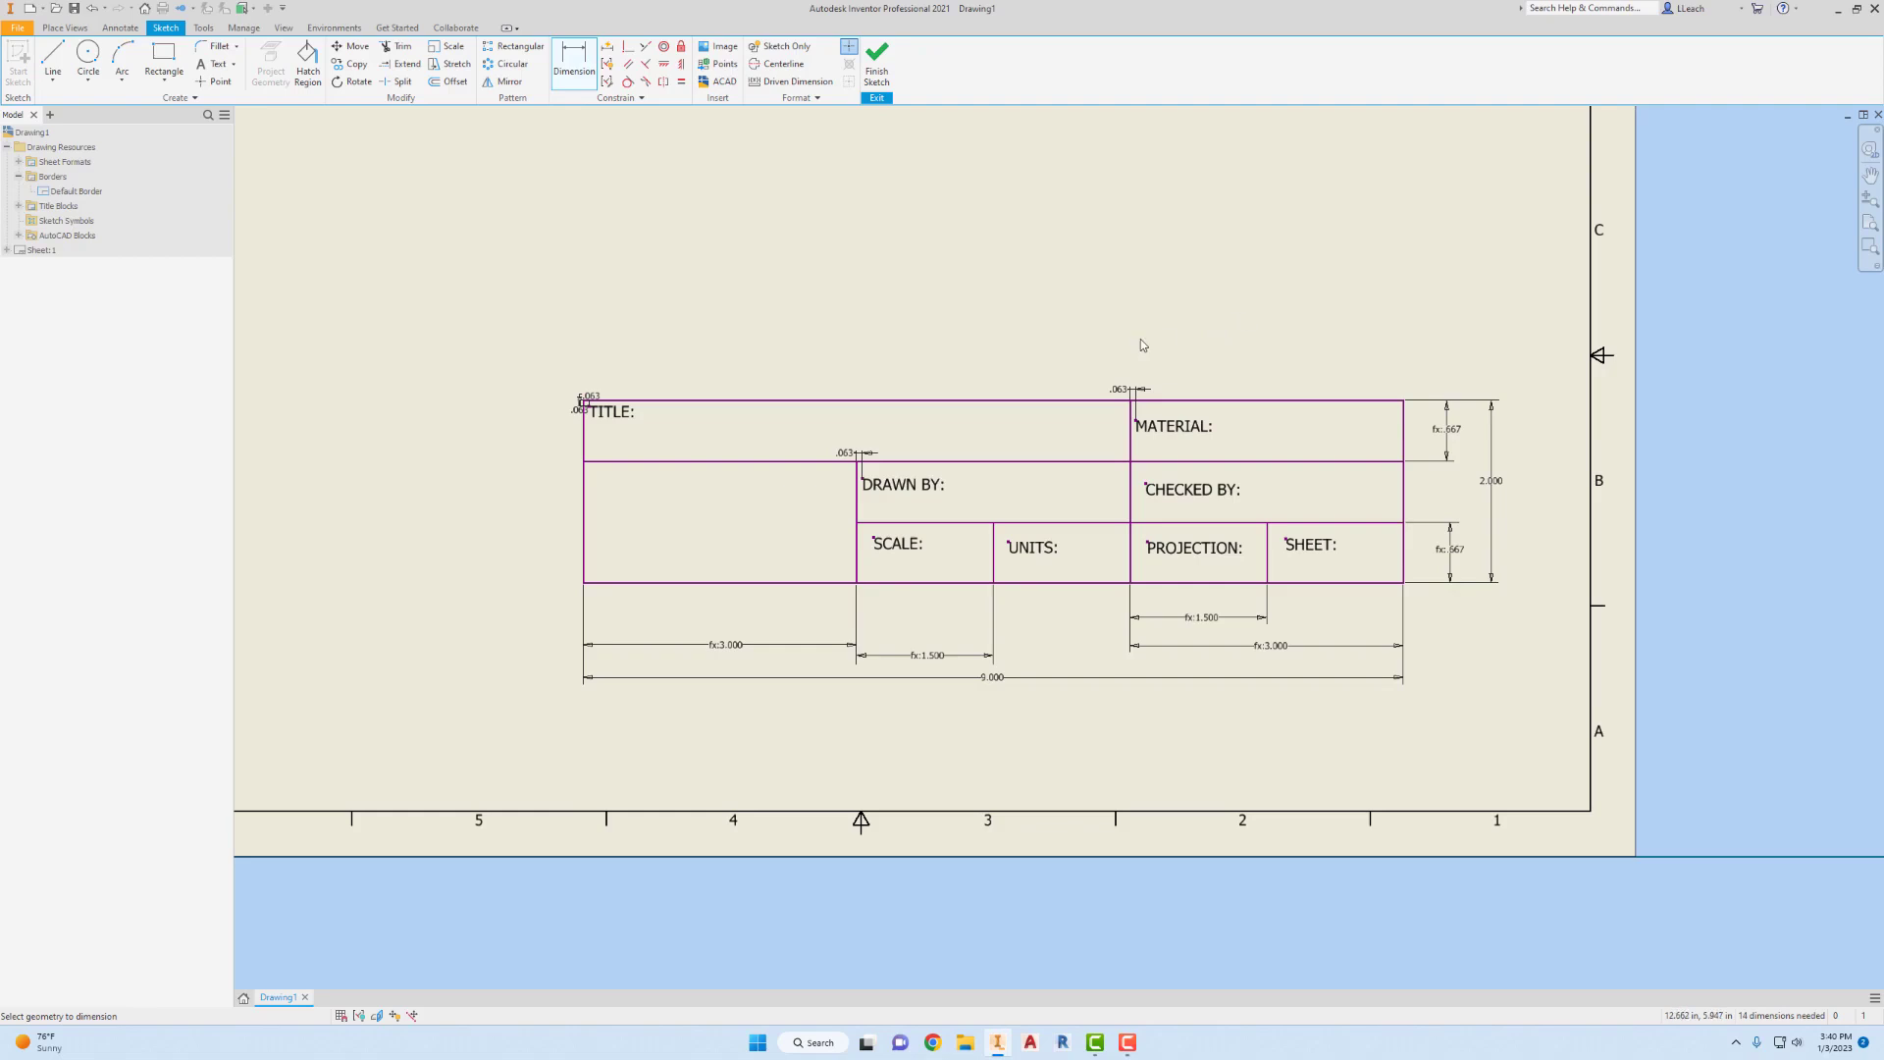
- Dimension the "DRAWN BY:" label's insertion point 1/16 in below its cell's upper edge
{"action": "left_click", "coordinate": [862, 479]}
{"action": "left_click", "coordinate": [874, 462]}
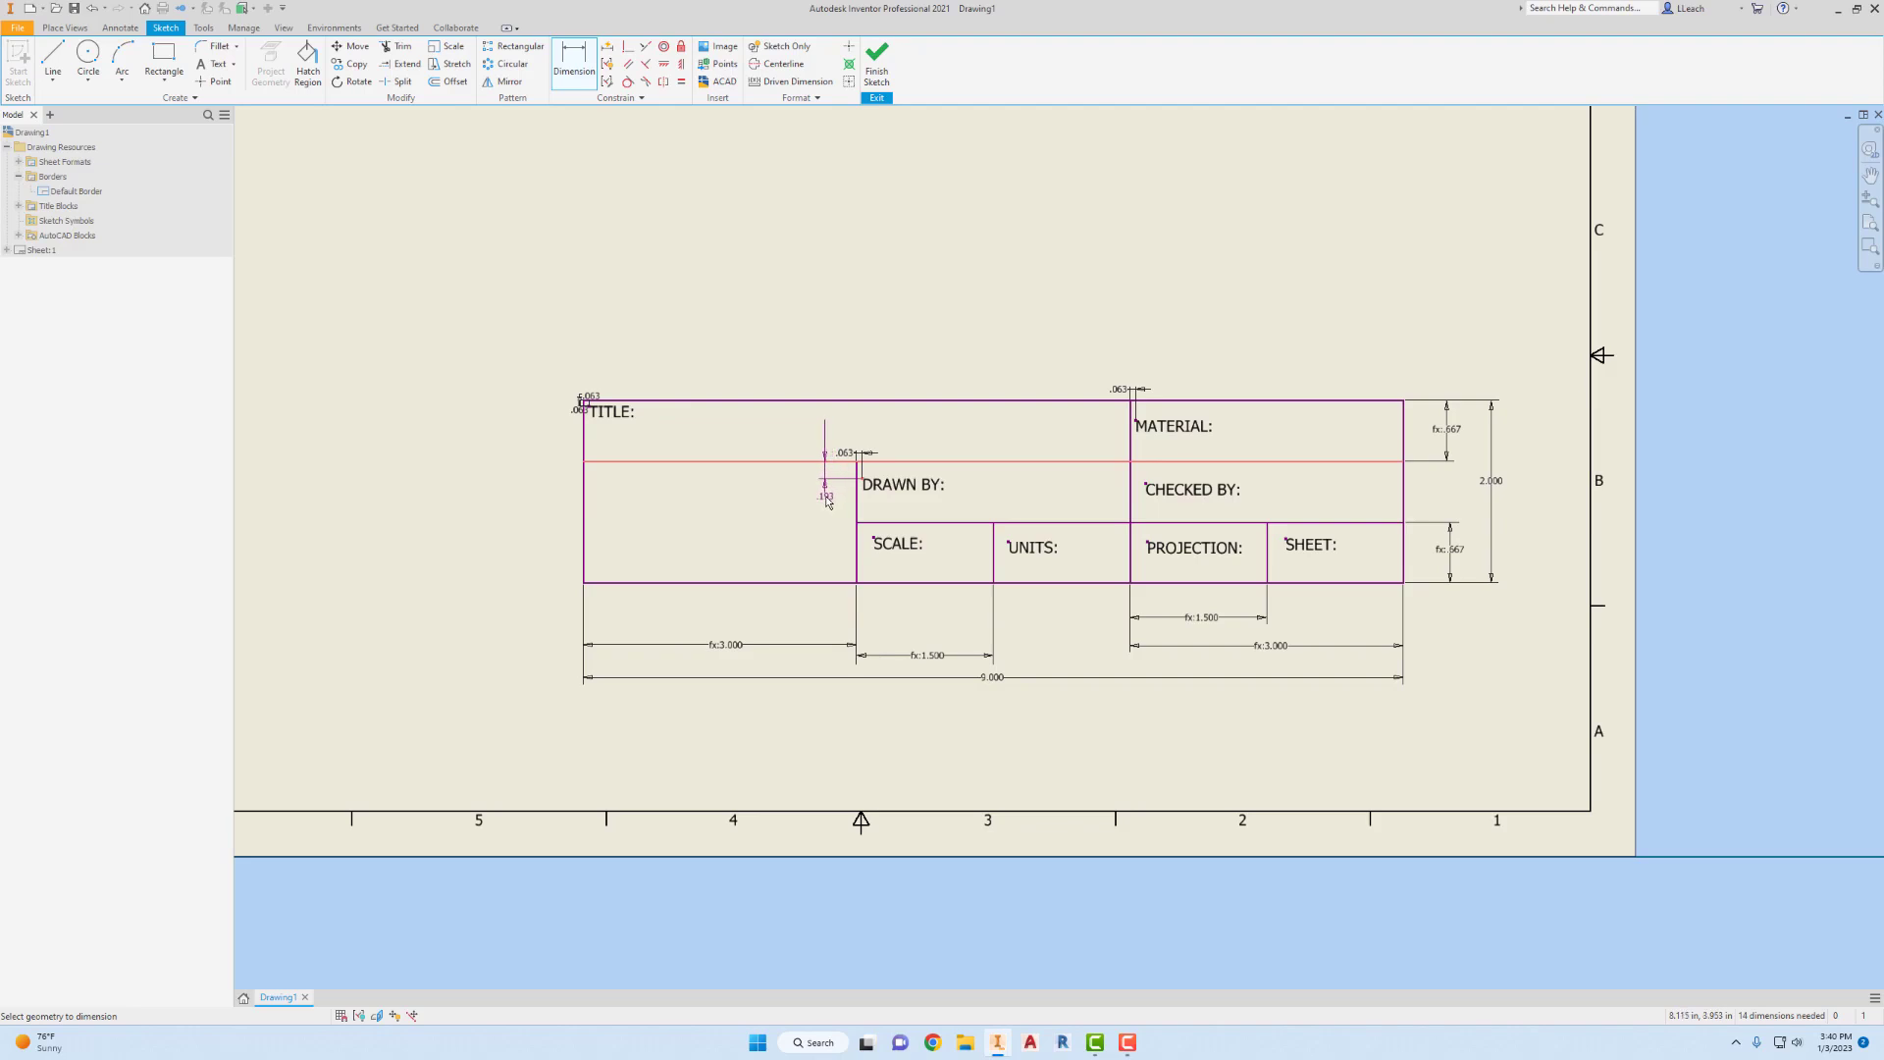
{"action": "left_click", "coordinate": [827, 501]}
{"action": "type", "text": "1/16"}
{"action": "key", "text": "Return"}
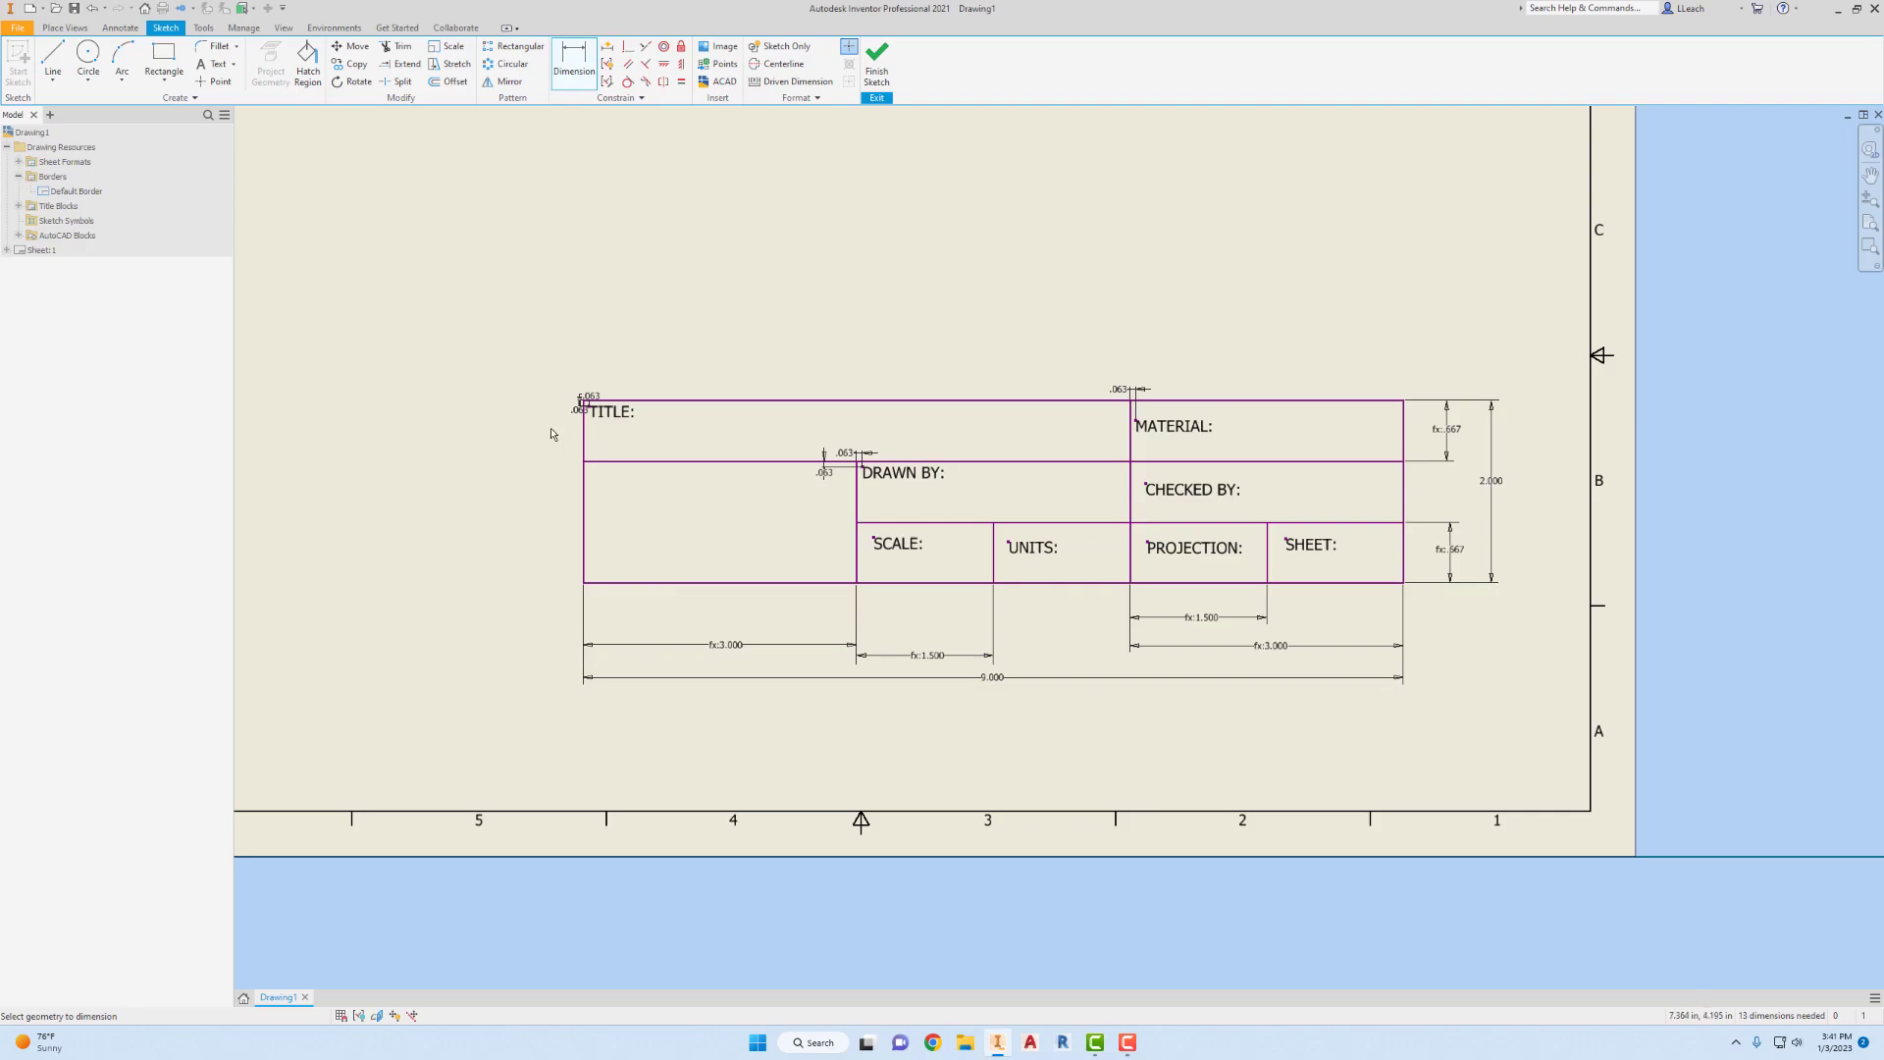
- Constrain the "MATERIAL:" label horizontally with "TITLE:" and the "CHECKED BY:" label horizontally with "DRAWN BY:"
{"action": "left_click", "coordinate": [665, 65]}
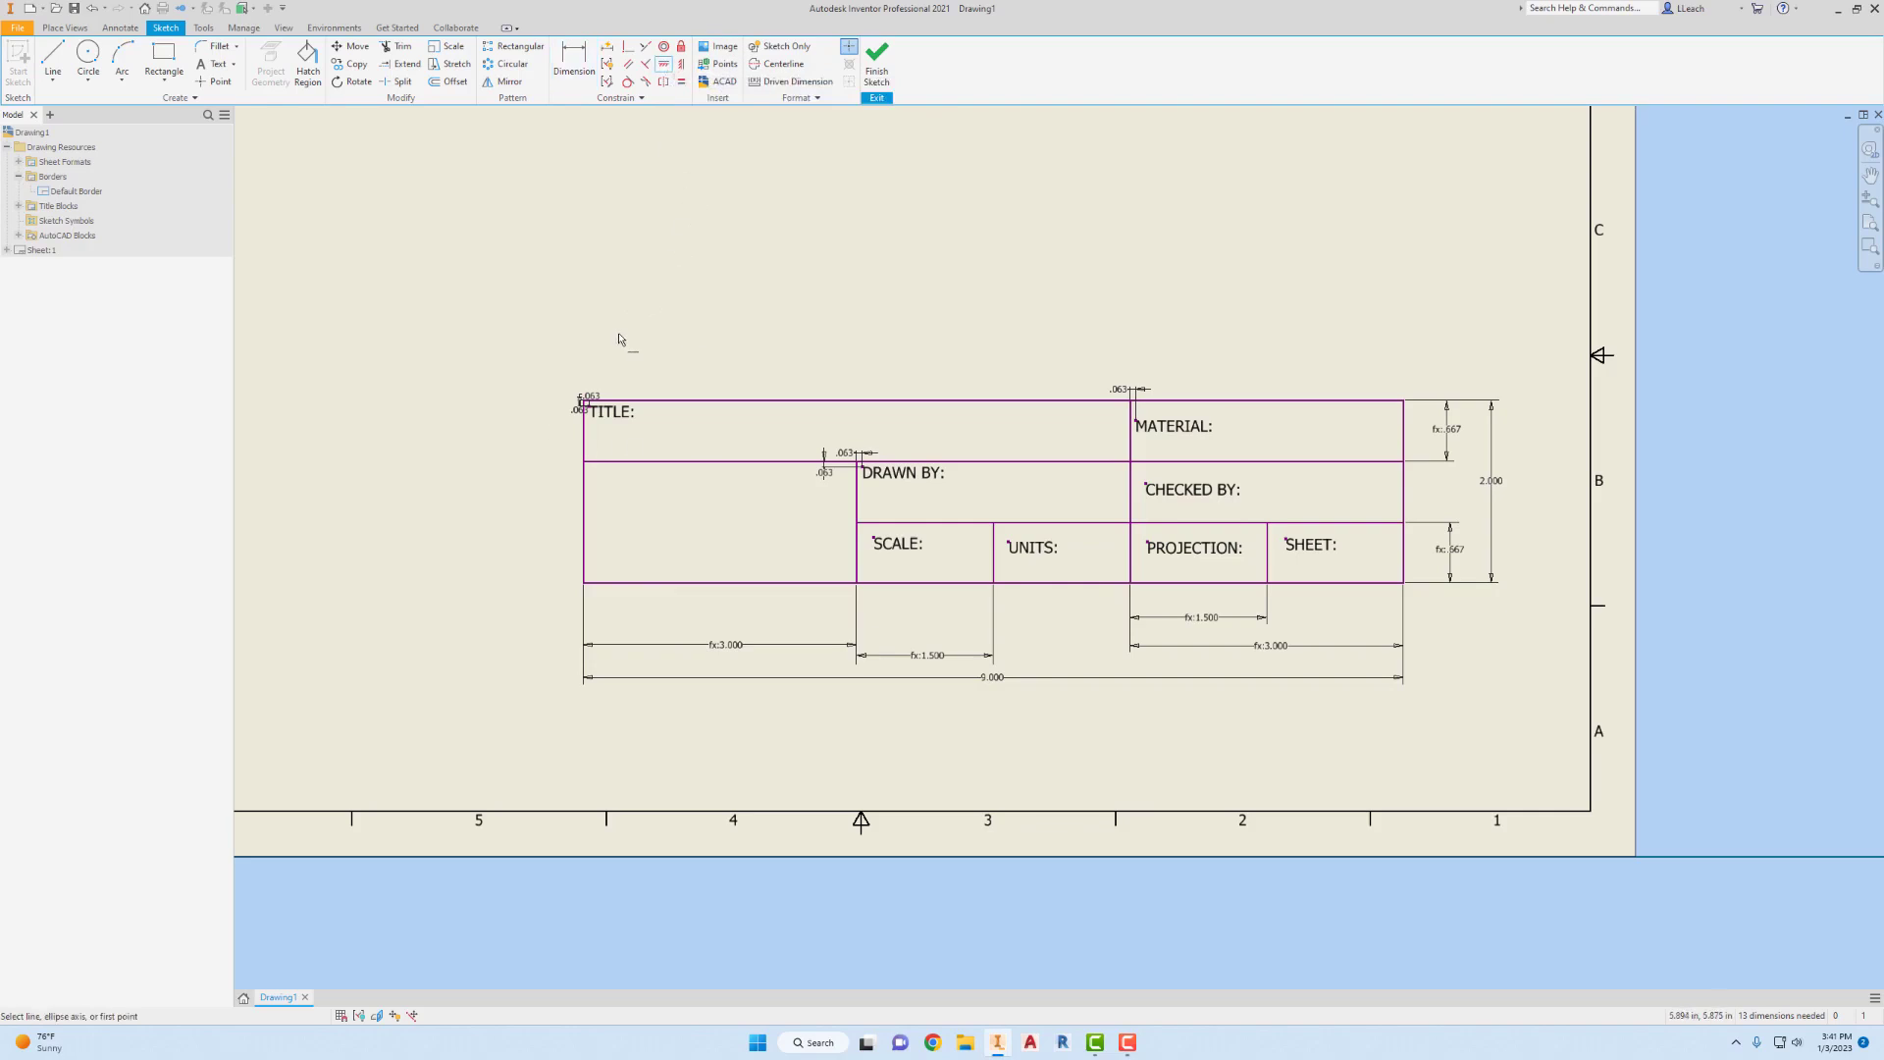
{"action": "left_click", "coordinate": [591, 410]}
{"action": "left_click", "coordinate": [1136, 422]}
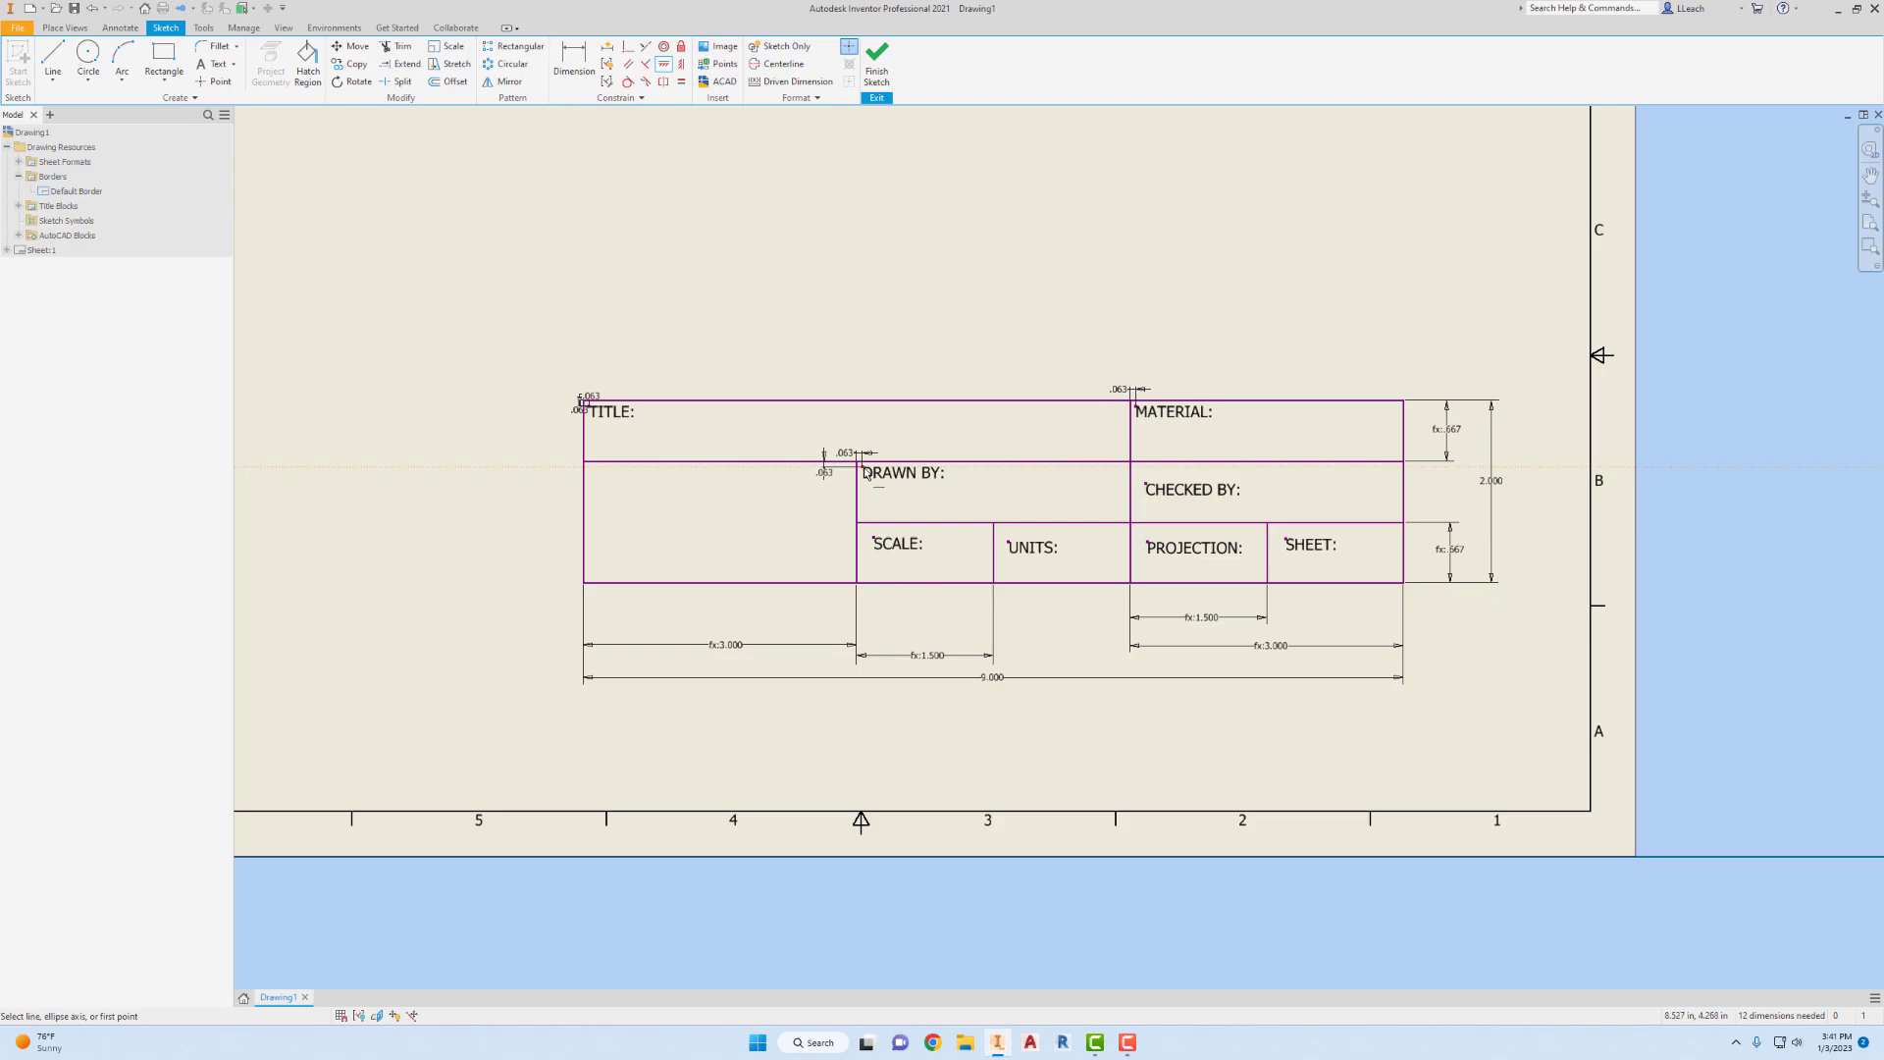
{"action": "left_click", "coordinate": [994, 461]}
{"action": "left_click", "coordinate": [1146, 485]}
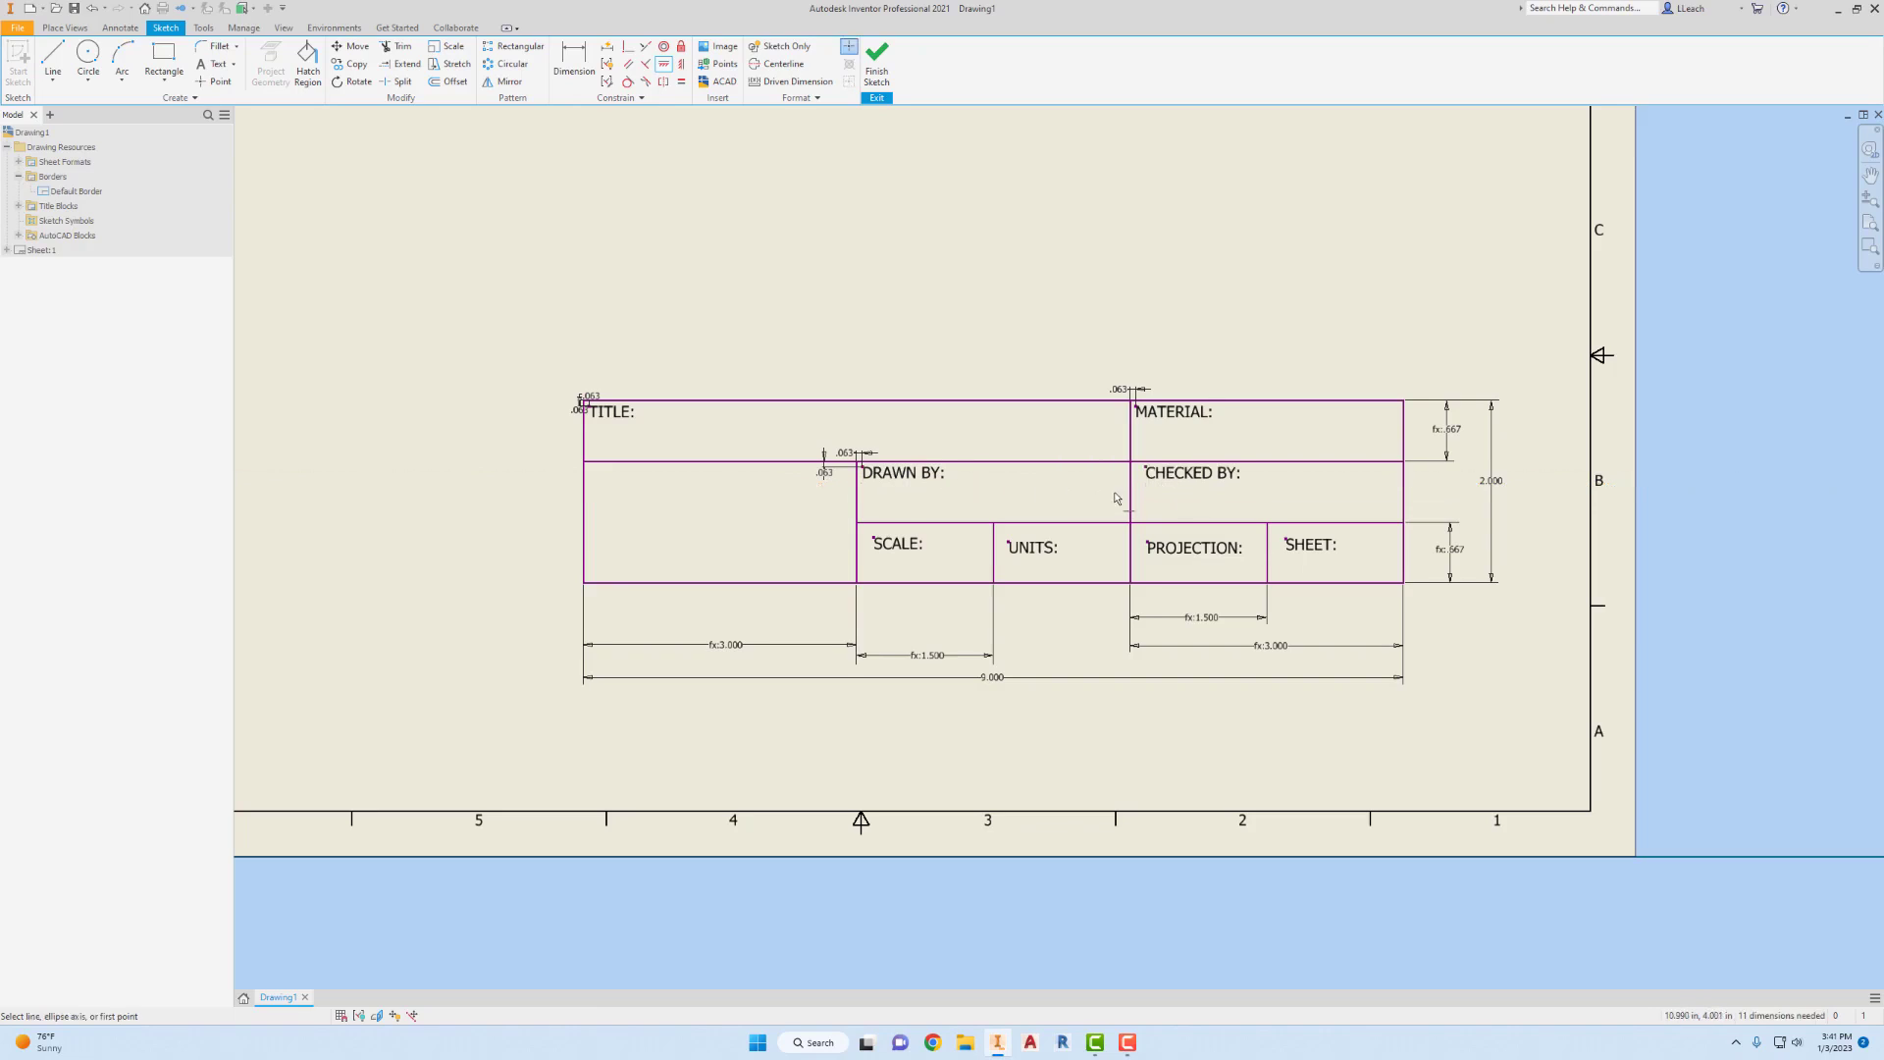
- Constrain the "CHECKED BY:" and "PROJECTION:" labels vertically with the "MATERIAL:" label's insertion point
{"action": "left_click", "coordinate": [684, 66]}
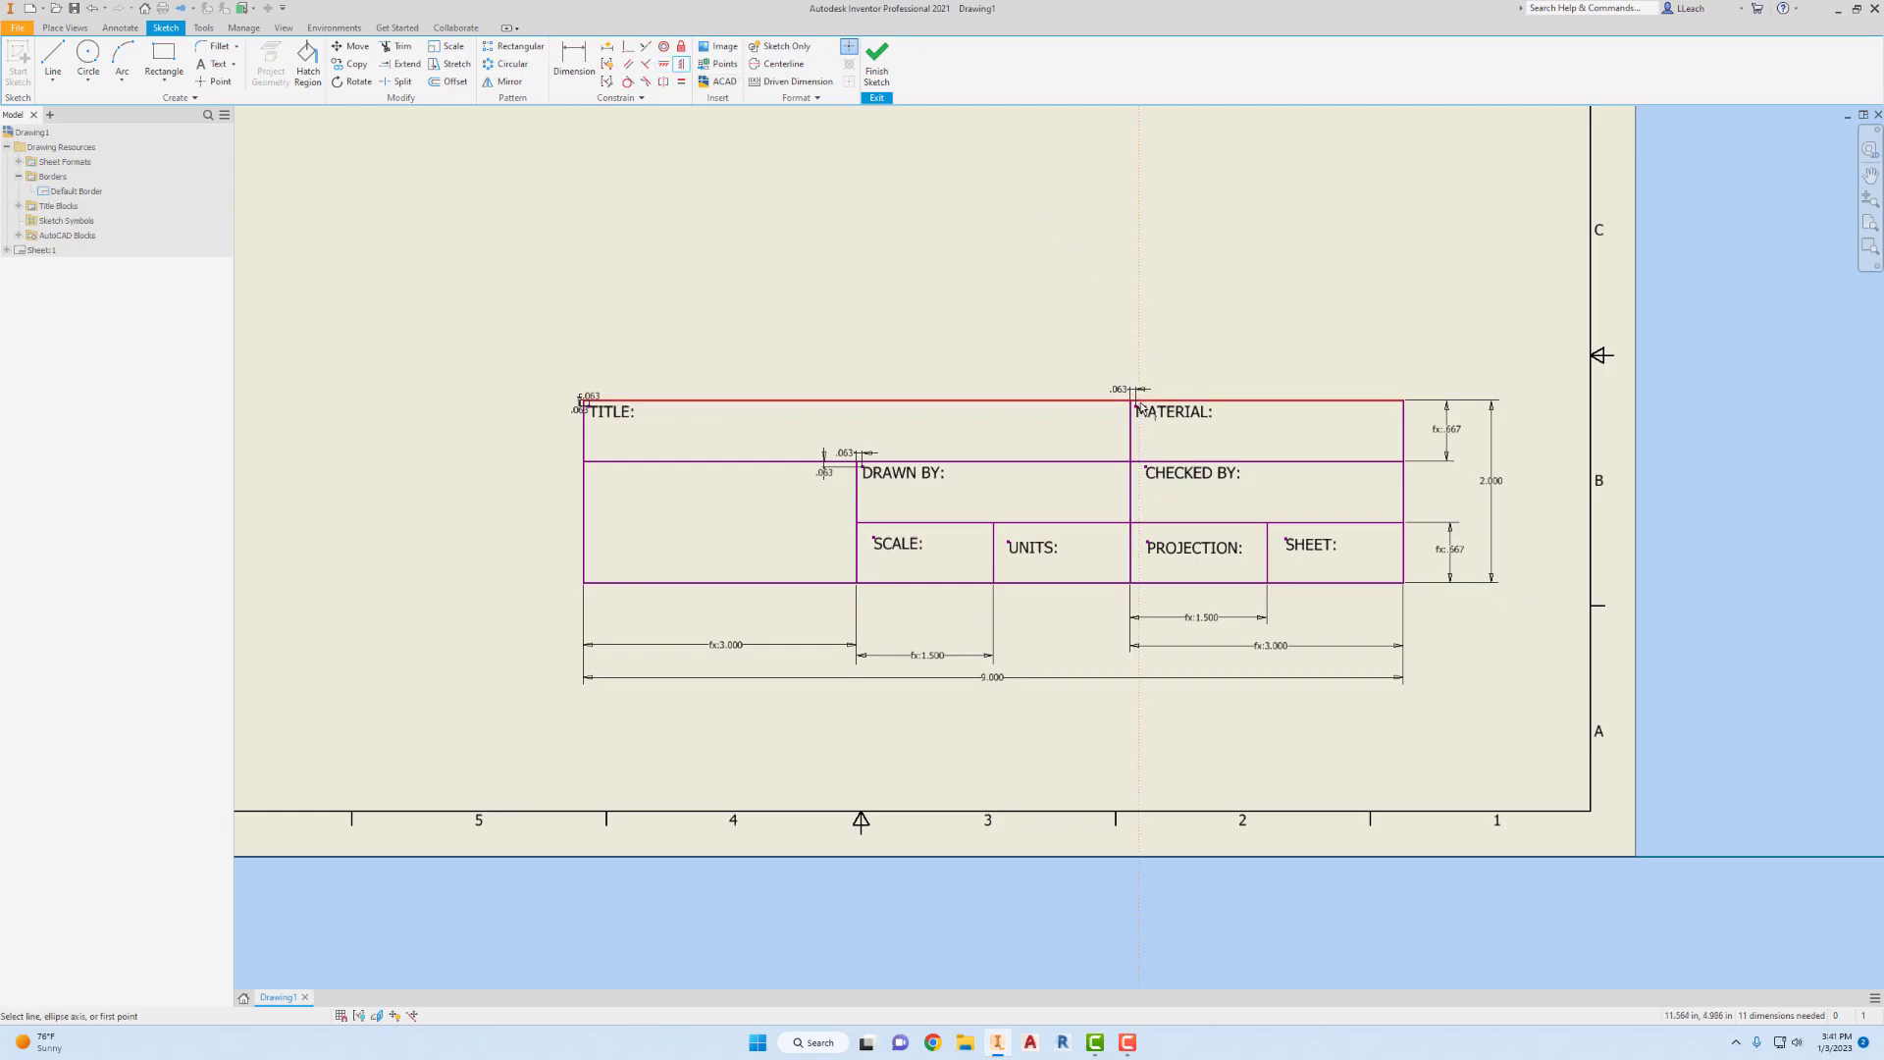
{"action": "left_click", "coordinate": [1137, 406]}
{"action": "left_click", "coordinate": [1145, 468]}
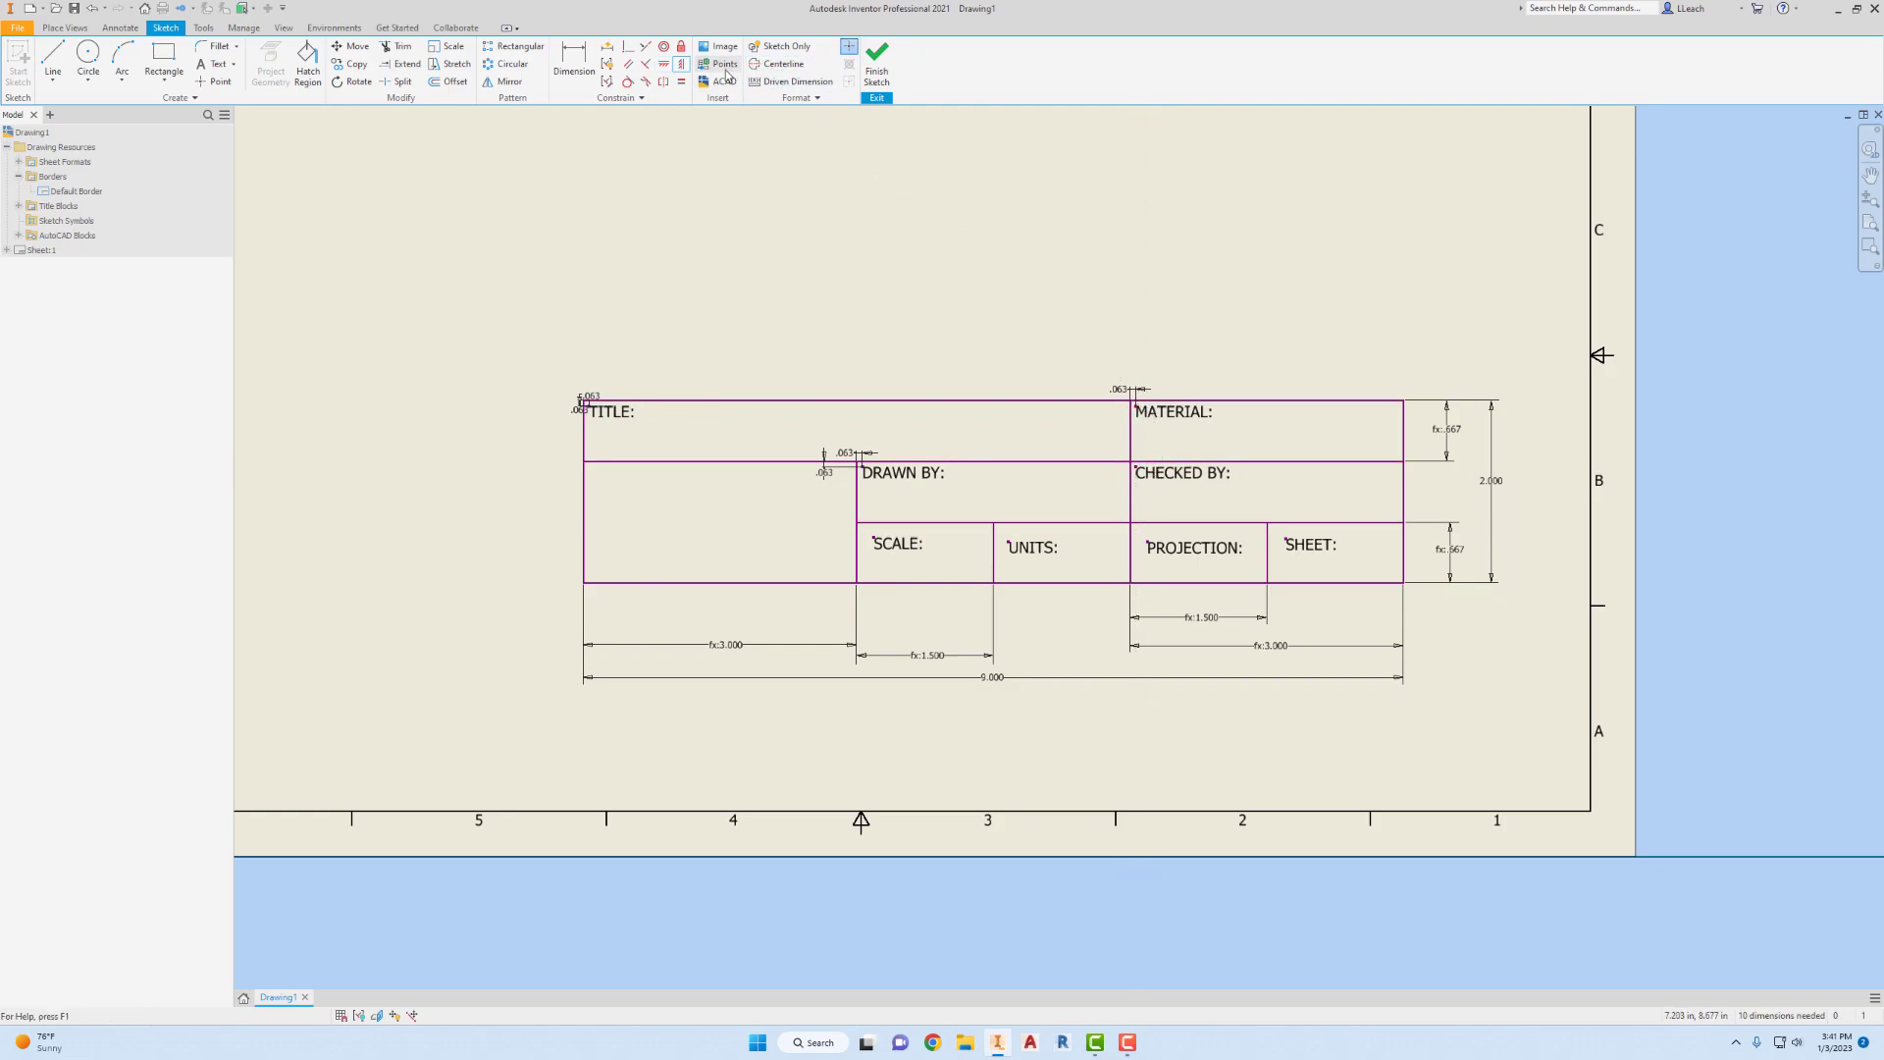
{"action": "left_click", "coordinate": [1136, 408]}
{"action": "left_click", "coordinate": [1147, 541]}
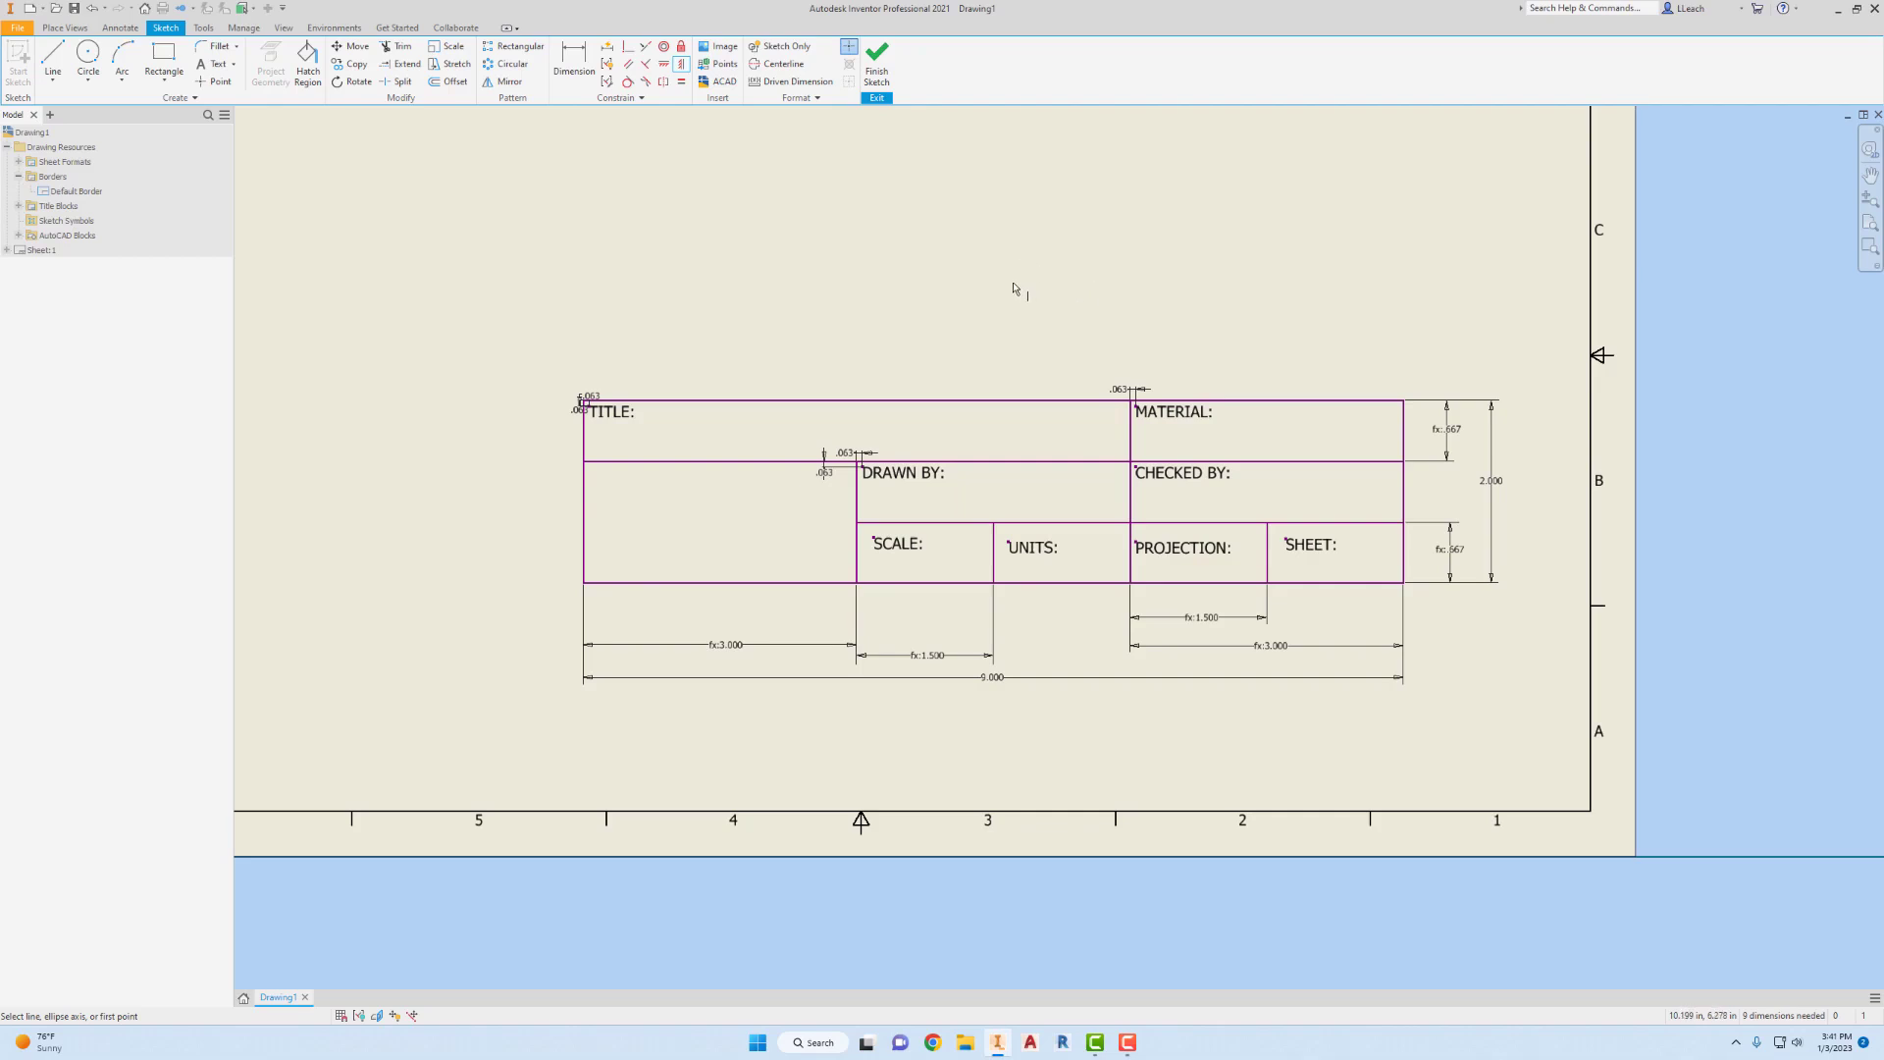
- Dimension the "SCALE:" label 1/16 in below its cell's upper edge and constrain it vertically with "DRAWN BY:"
{"action": "left_click", "coordinate": [574, 59]}
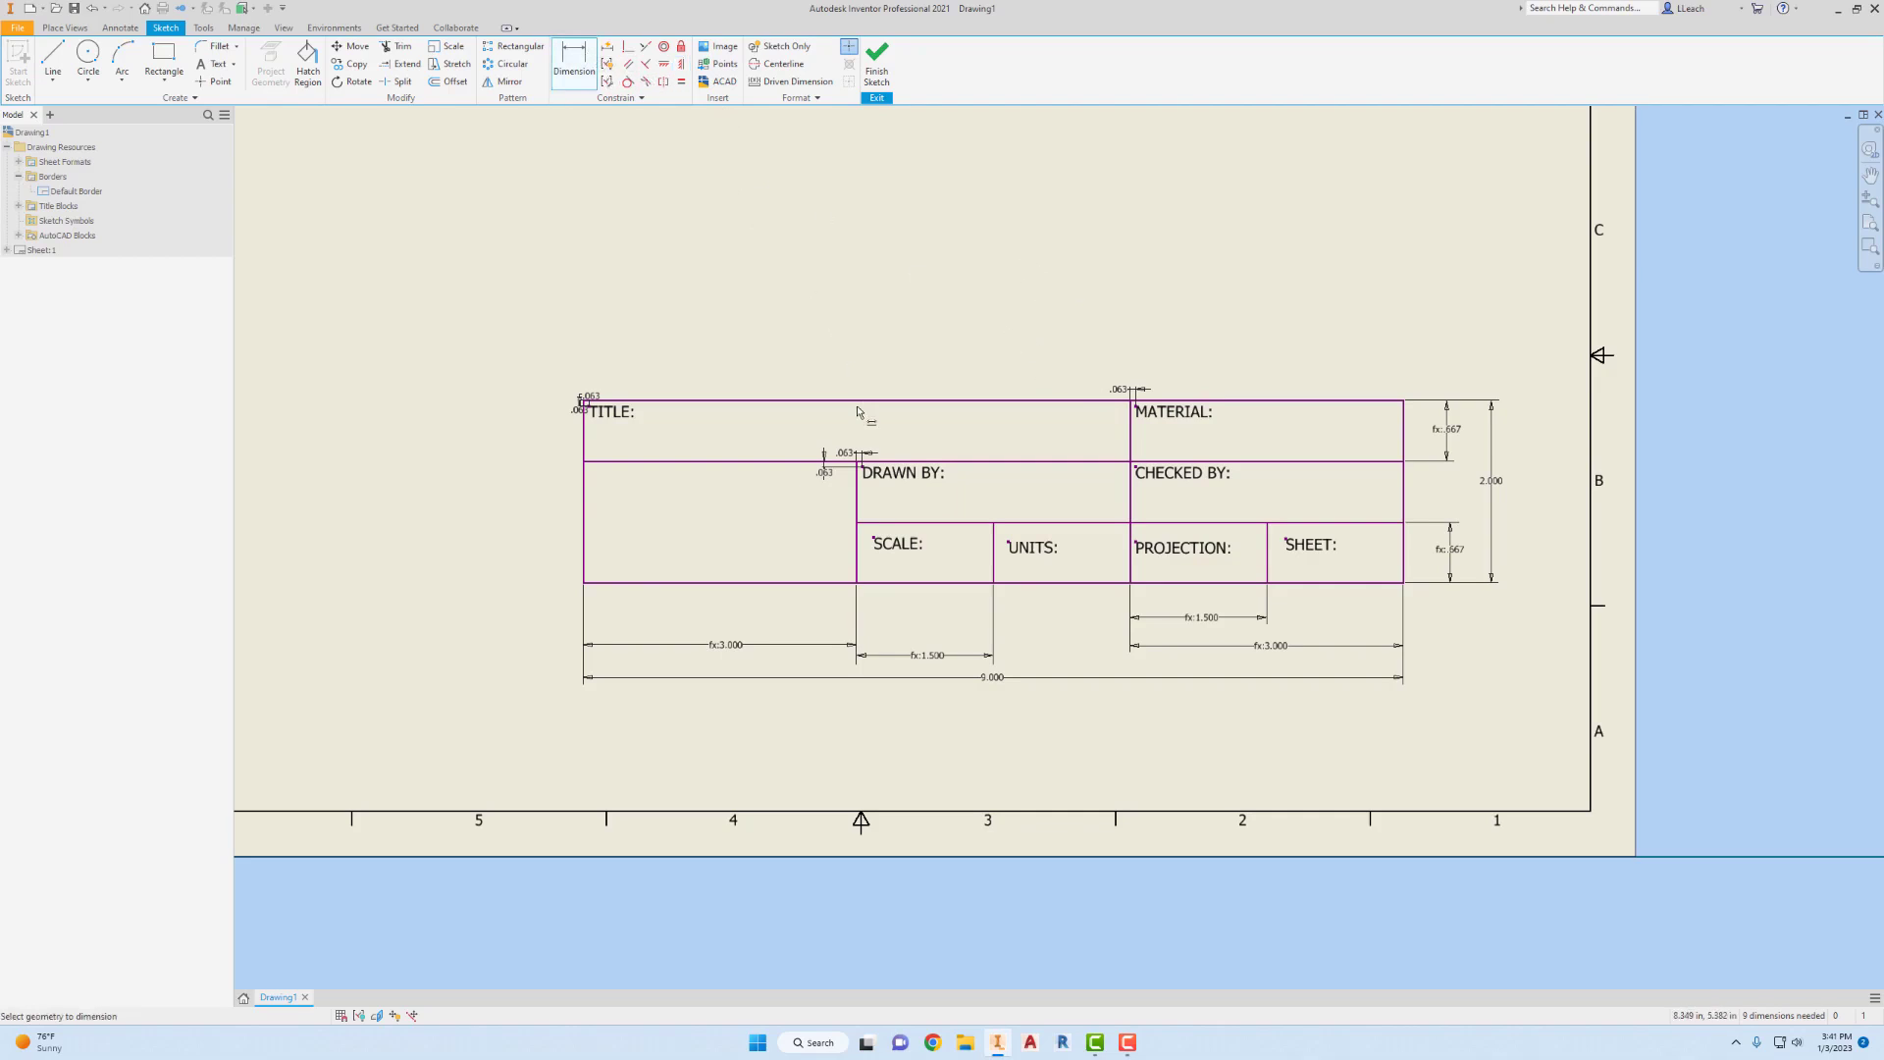
{"action": "left_click", "coordinate": [876, 523]}
{"action": "left_click", "coordinate": [873, 537]}
{"action": "left_click", "coordinate": [835, 558]}
{"action": "type", "text": "1"}
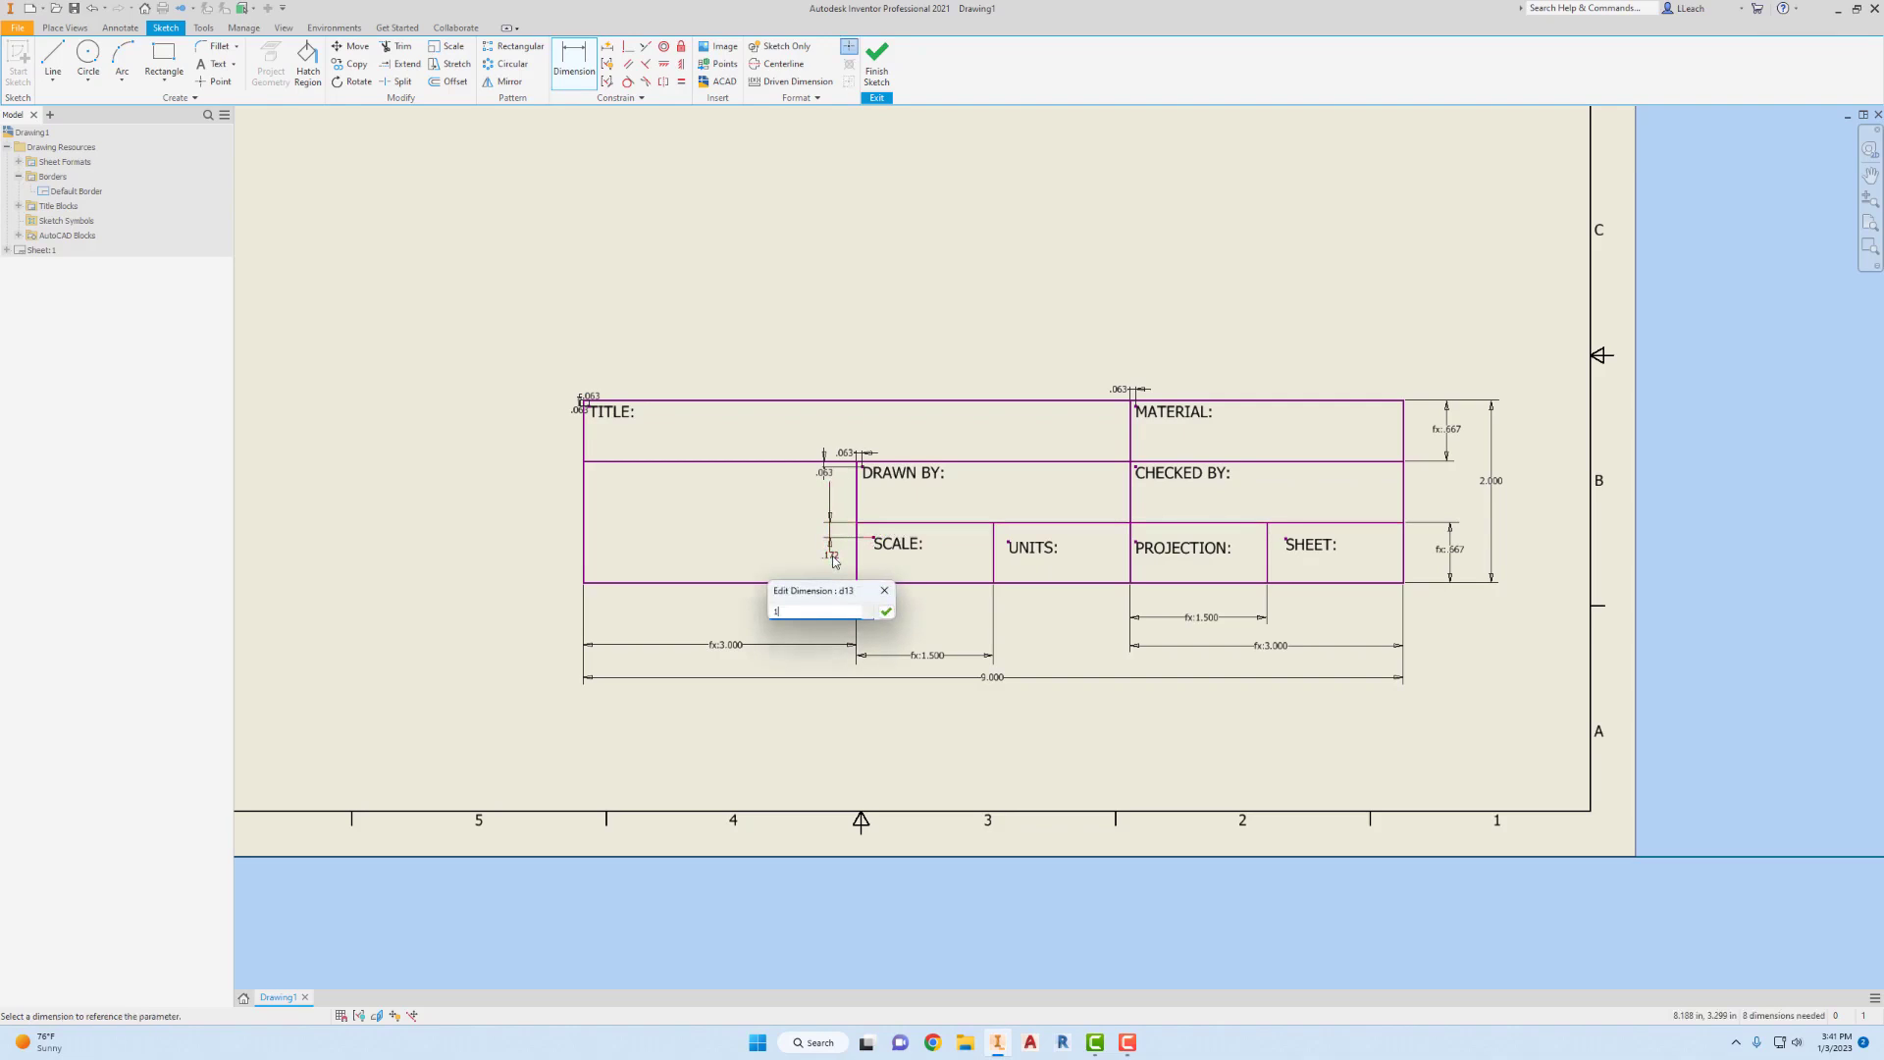
{"action": "type", "text": "/16"}
{"action": "key", "text": "Return"}
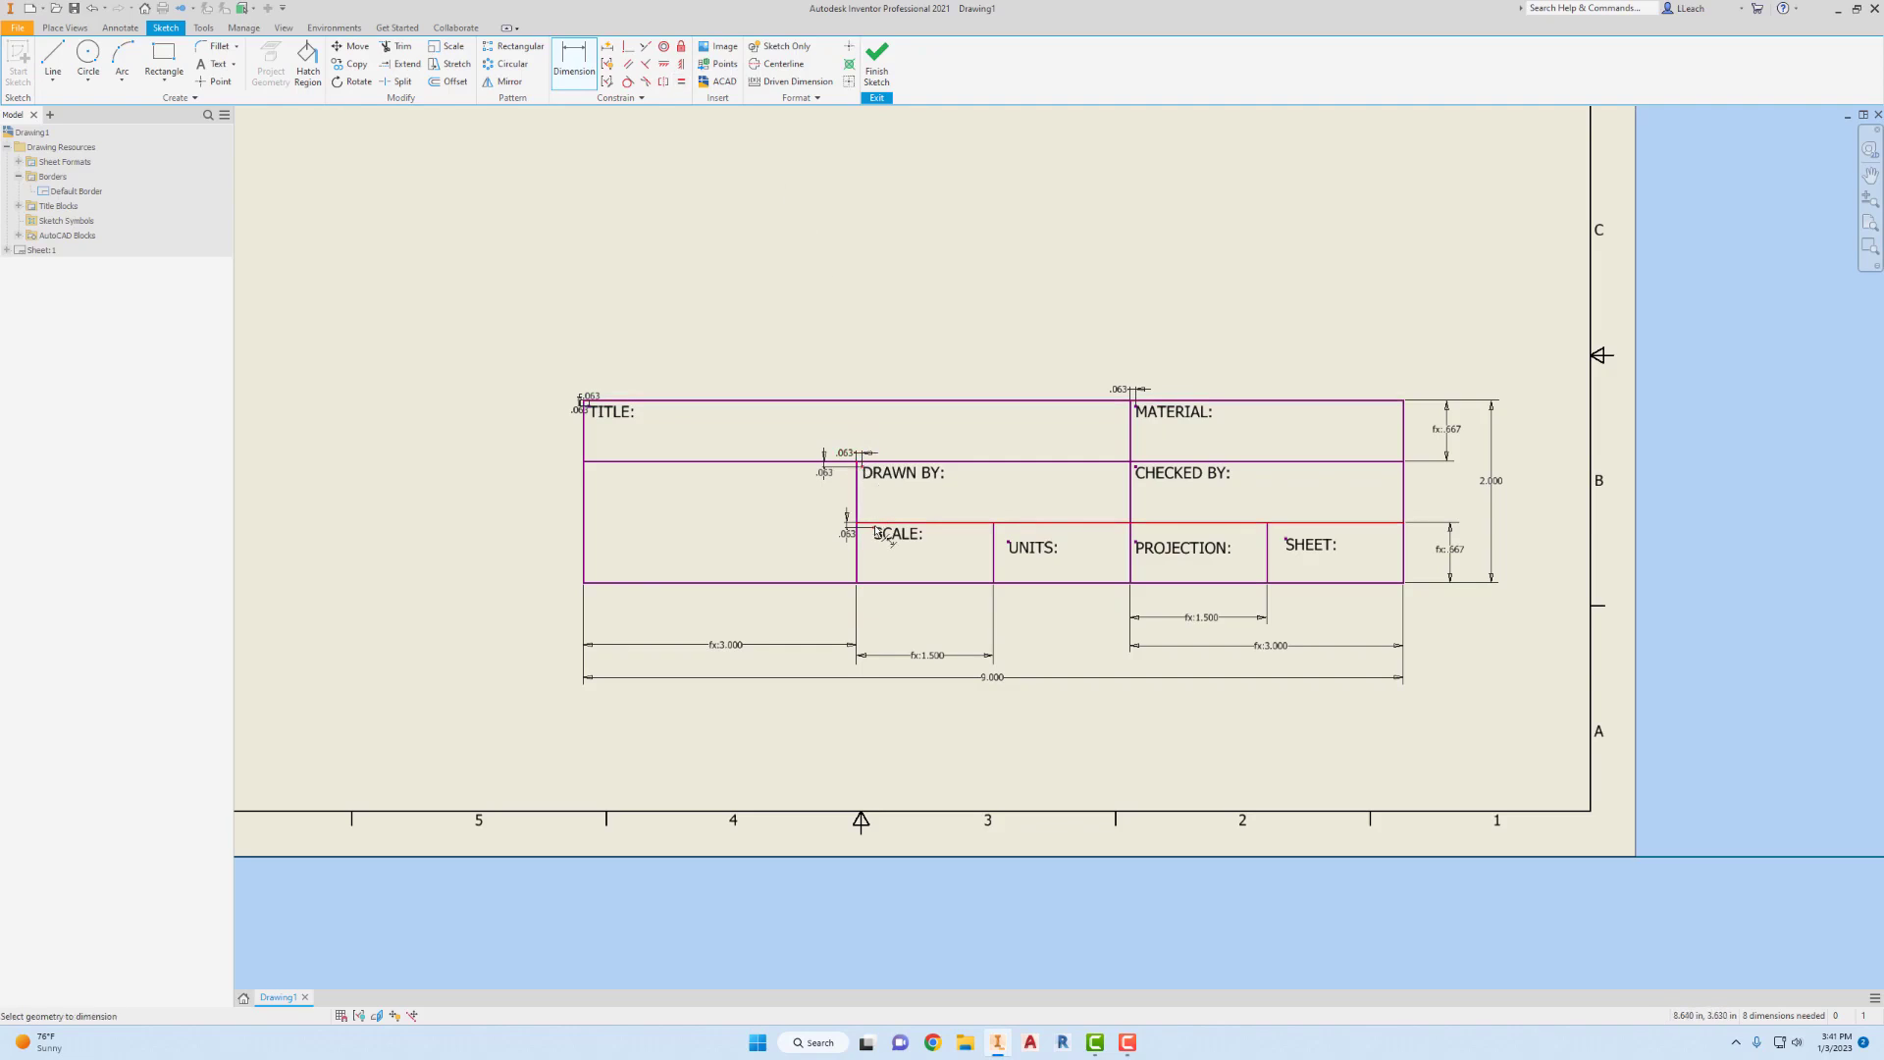
{"action": "key", "text": "Escape"}
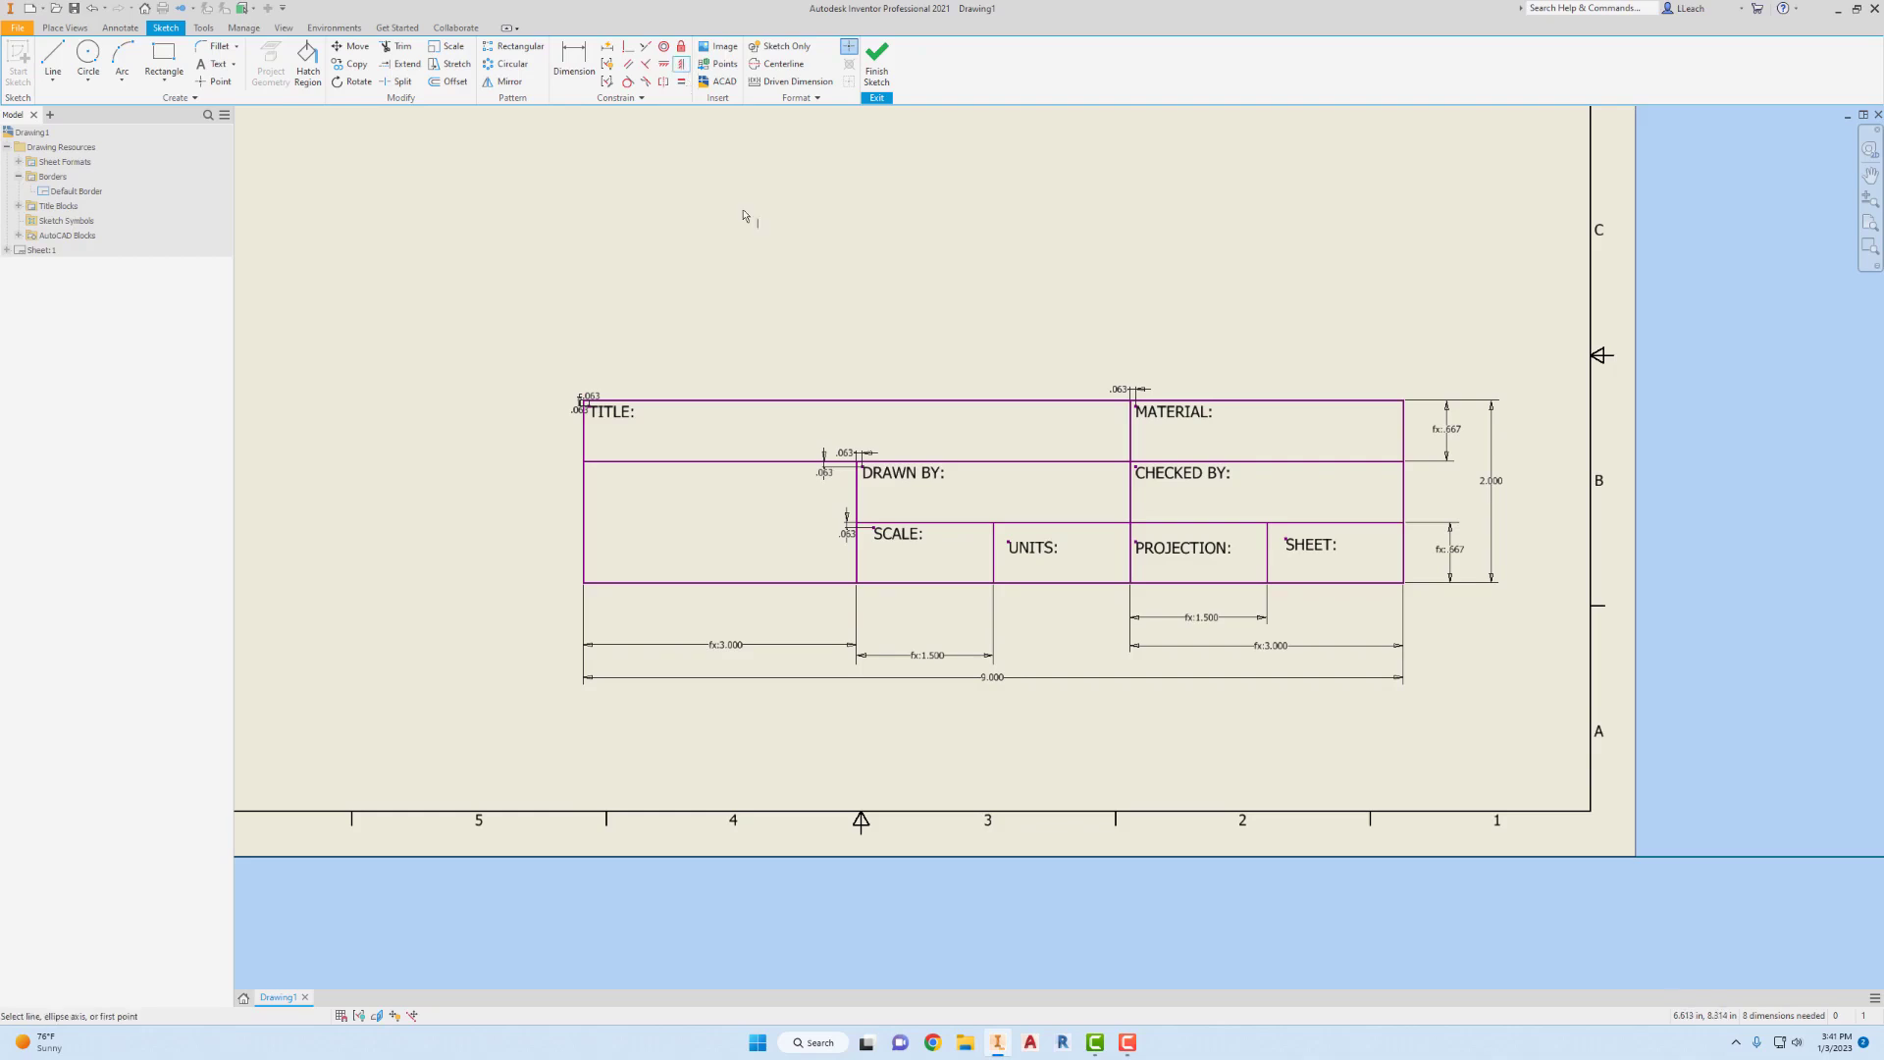
{"action": "left_click", "coordinate": [862, 467]}
{"action": "left_click", "coordinate": [874, 532]}
- Constrain the "UNITS:", "PROJECTION:" and "SHEET:" labels horizontally with the "SCALE:" label
{"action": "left_click", "coordinate": [664, 64]}
{"action": "left_click", "coordinate": [869, 534]}
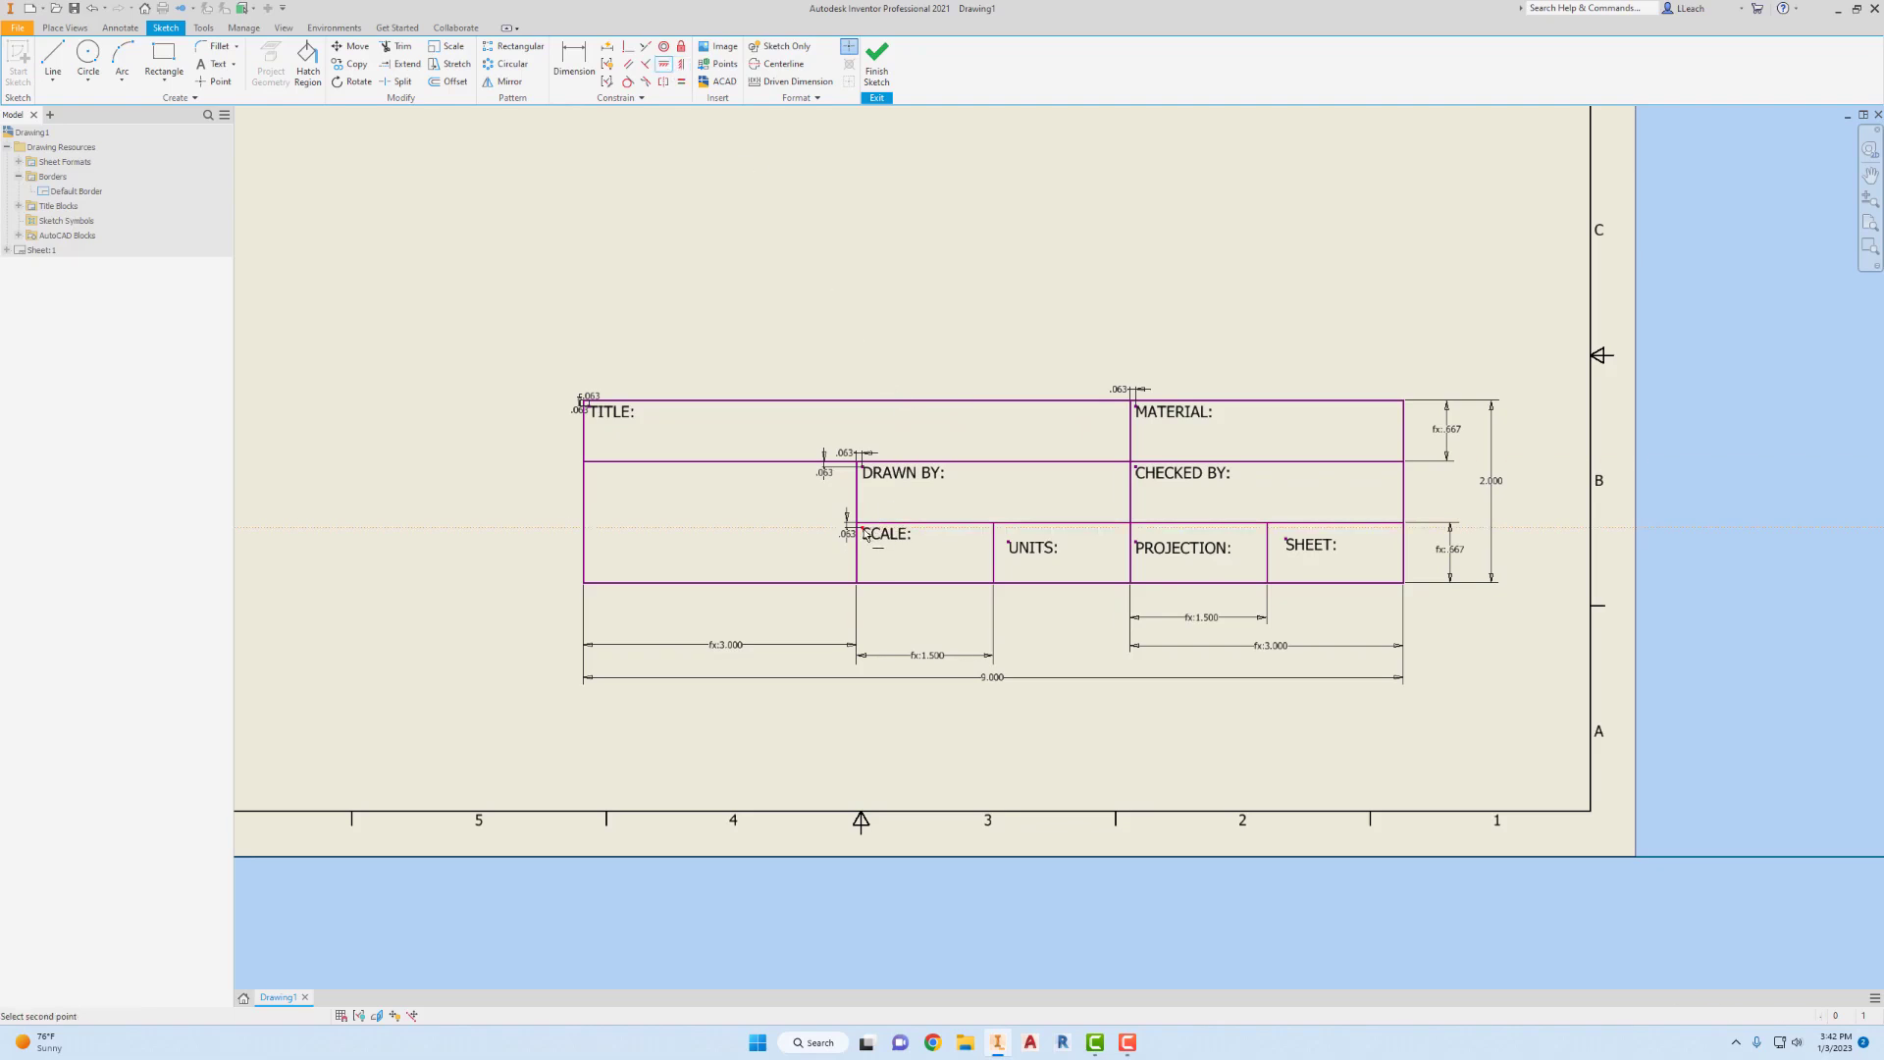
{"action": "left_click", "coordinate": [1009, 545]}
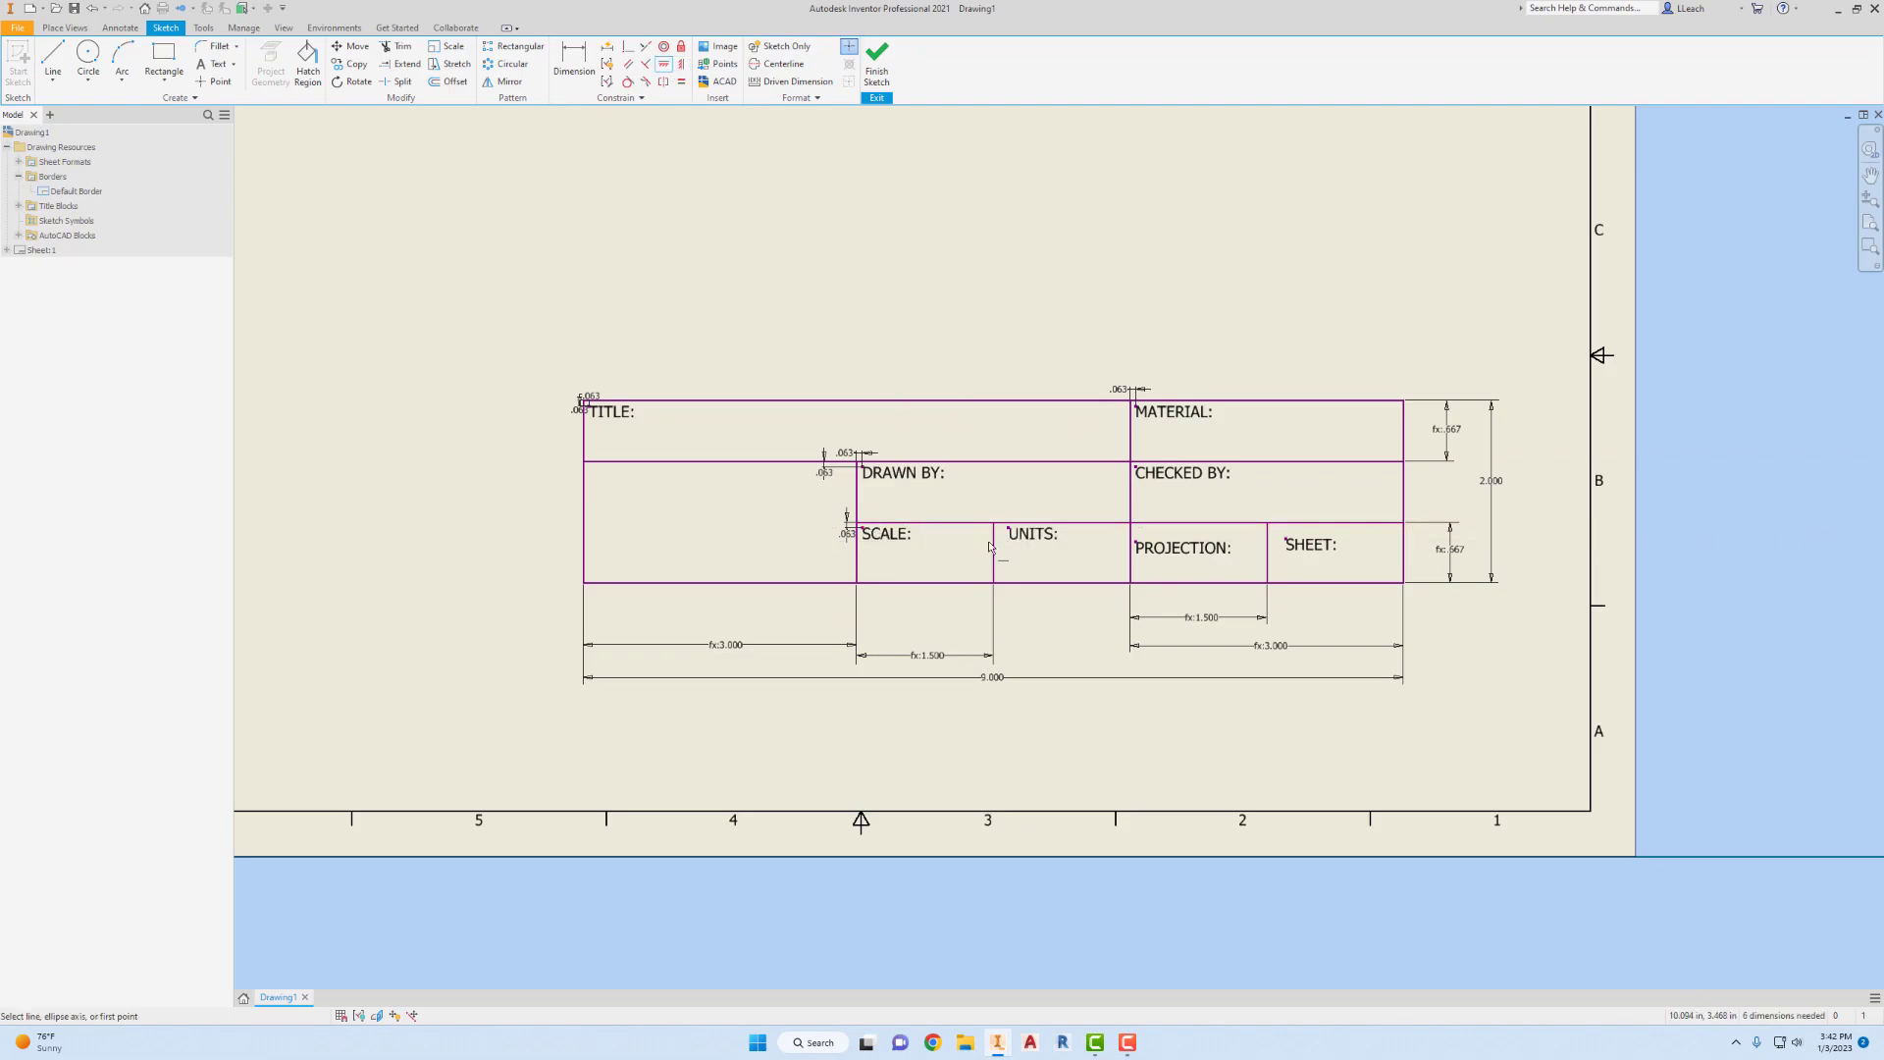
{"action": "left_click", "coordinate": [867, 535]}
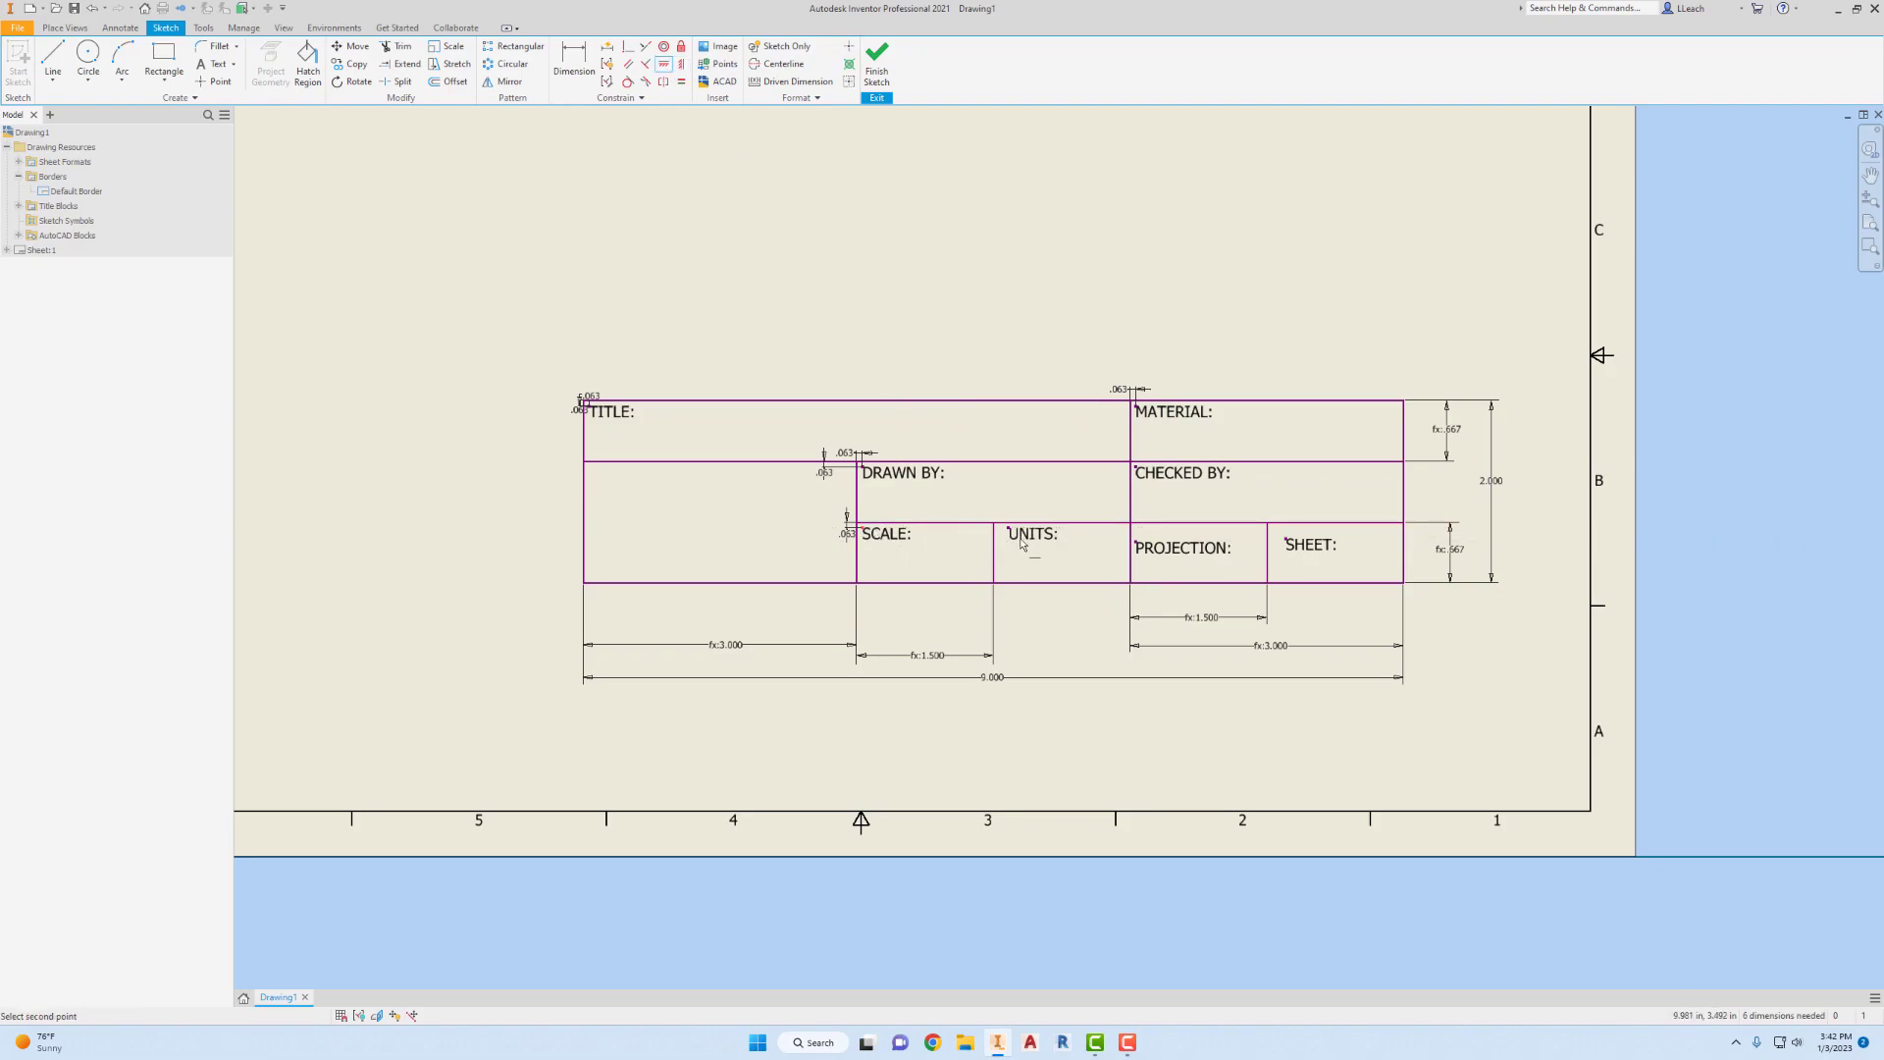
{"action": "left_click", "coordinate": [1135, 544]}
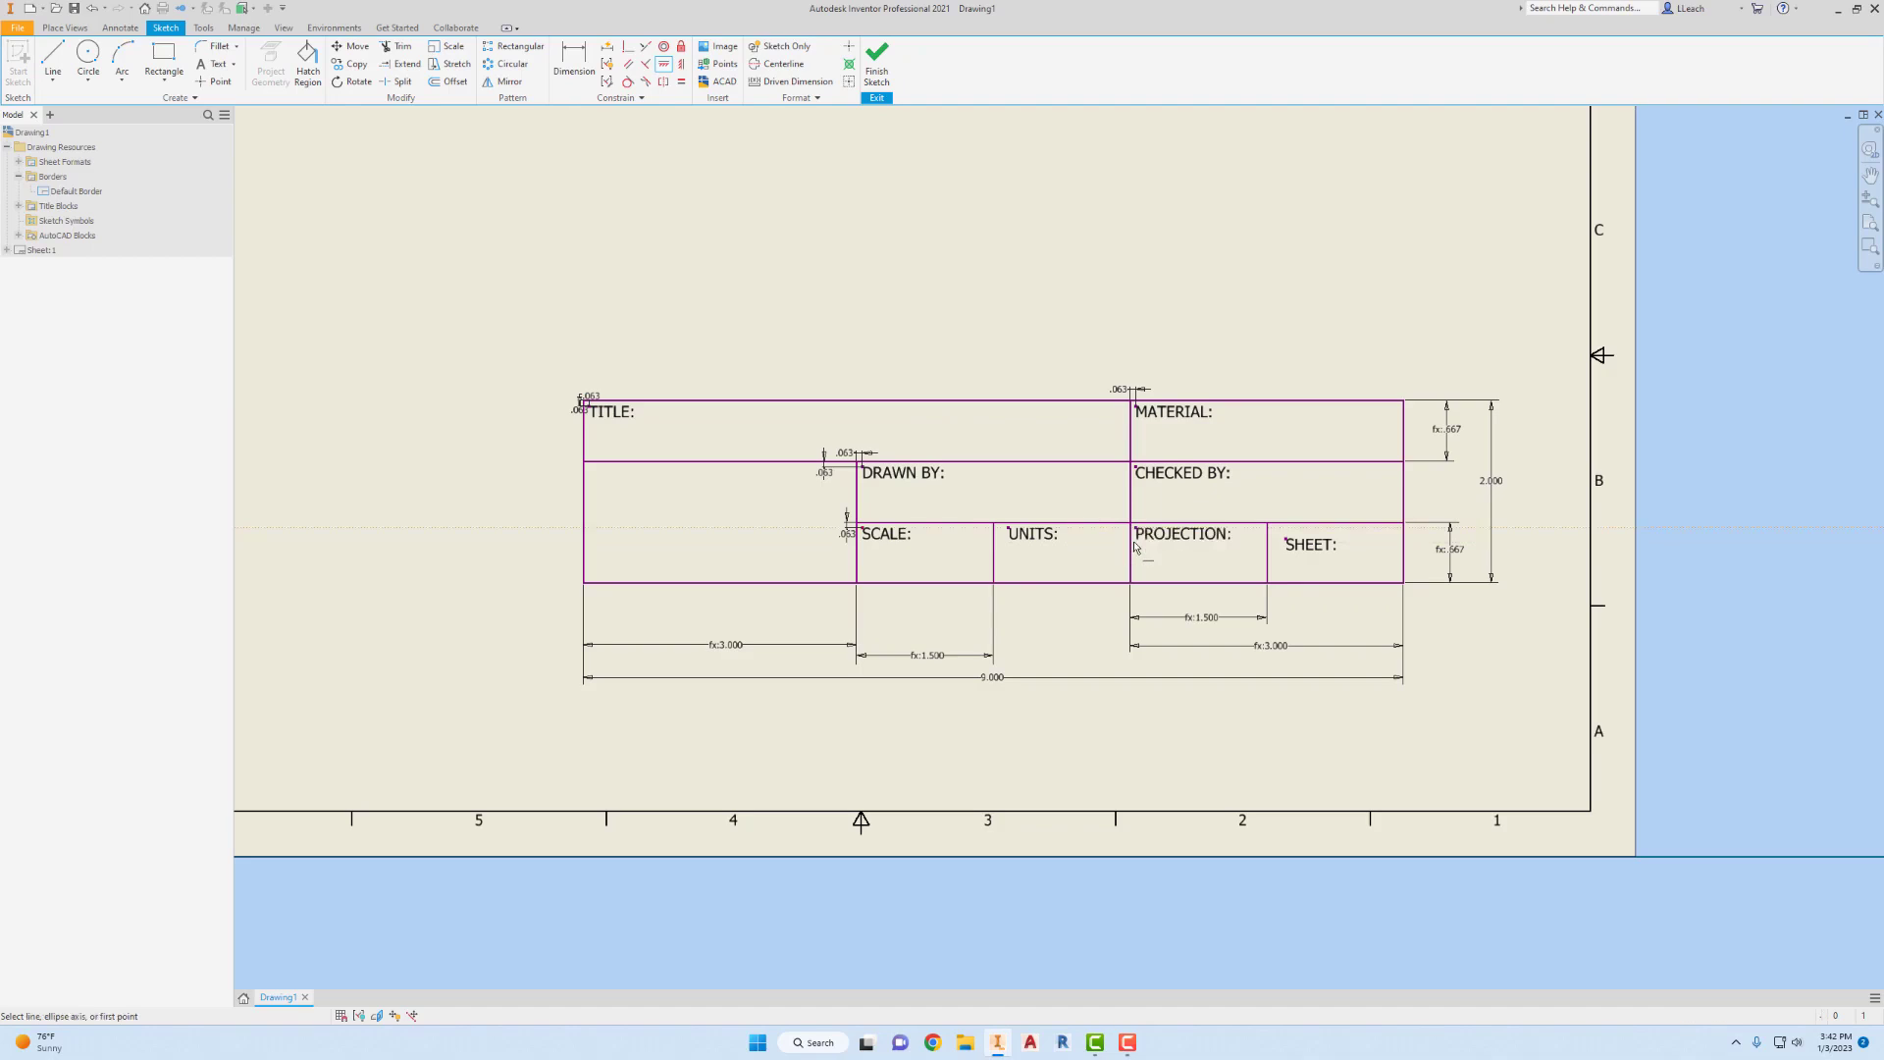
{"action": "left_click", "coordinate": [866, 533]}
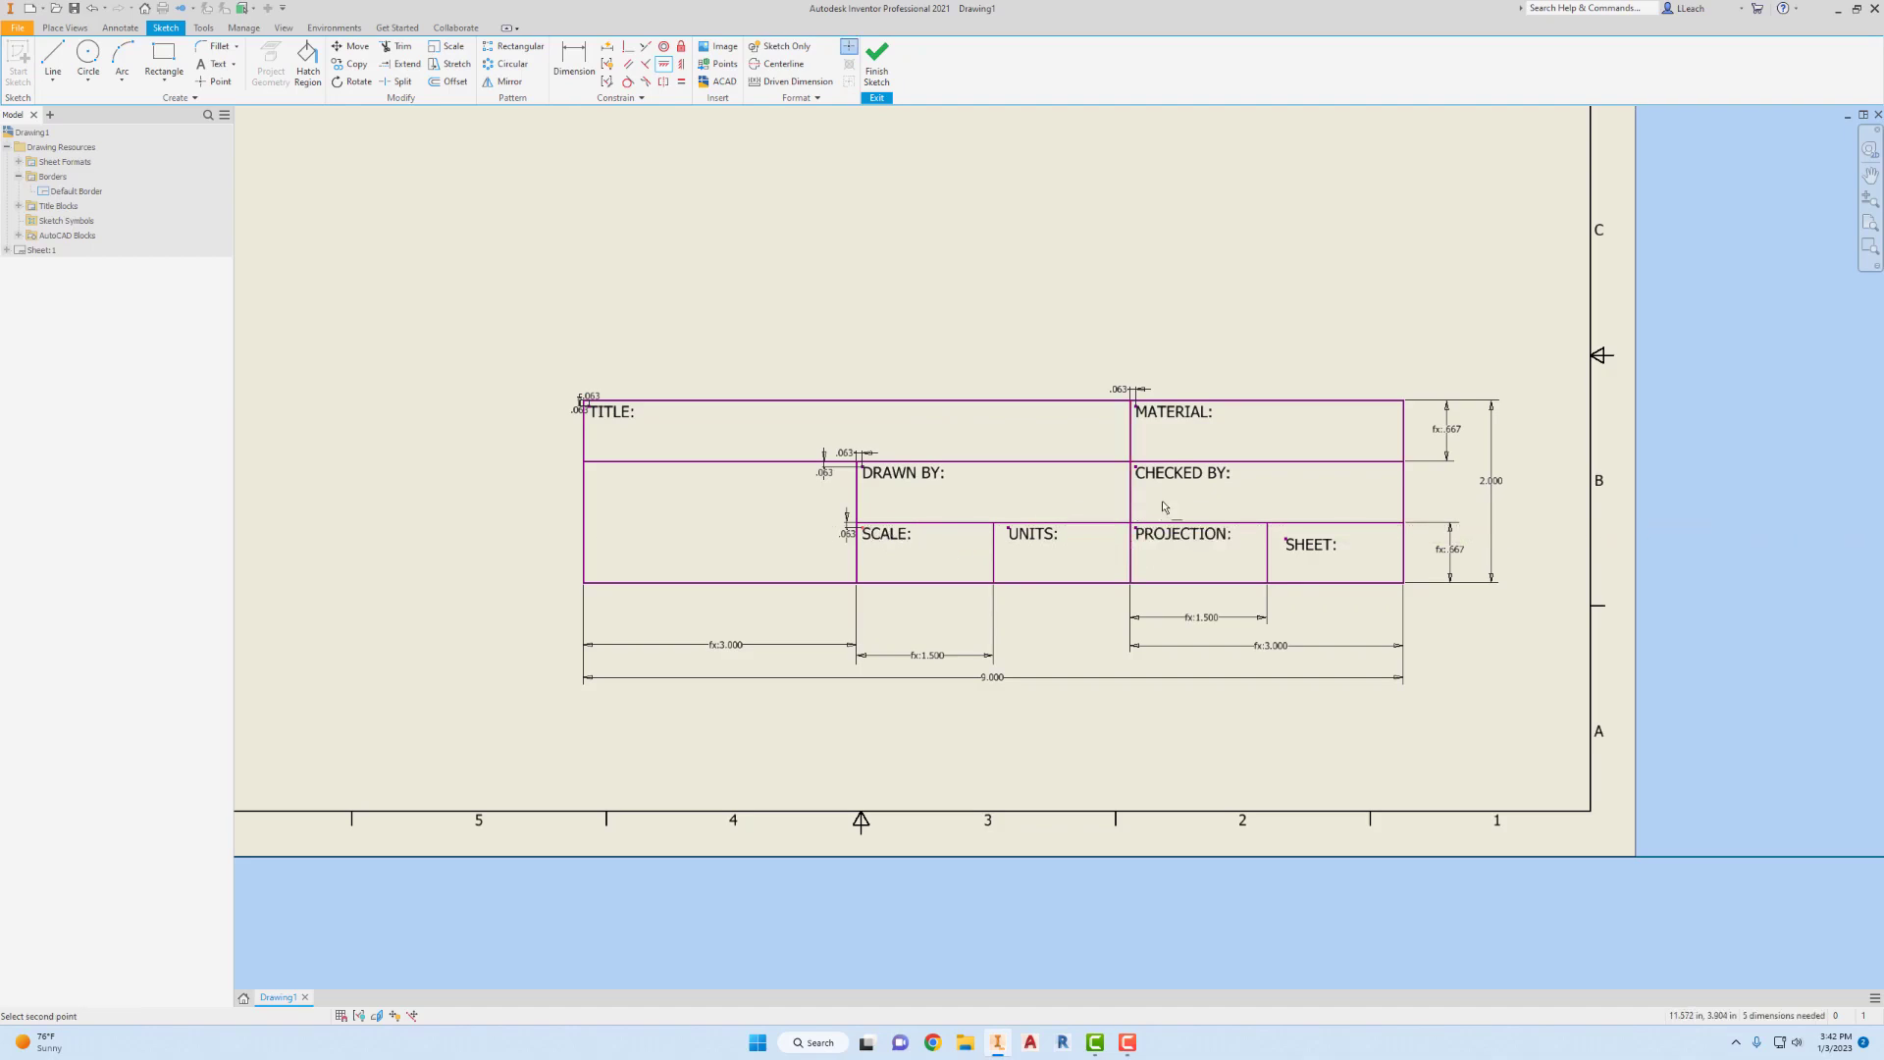
{"action": "left_click", "coordinate": [1287, 542]}
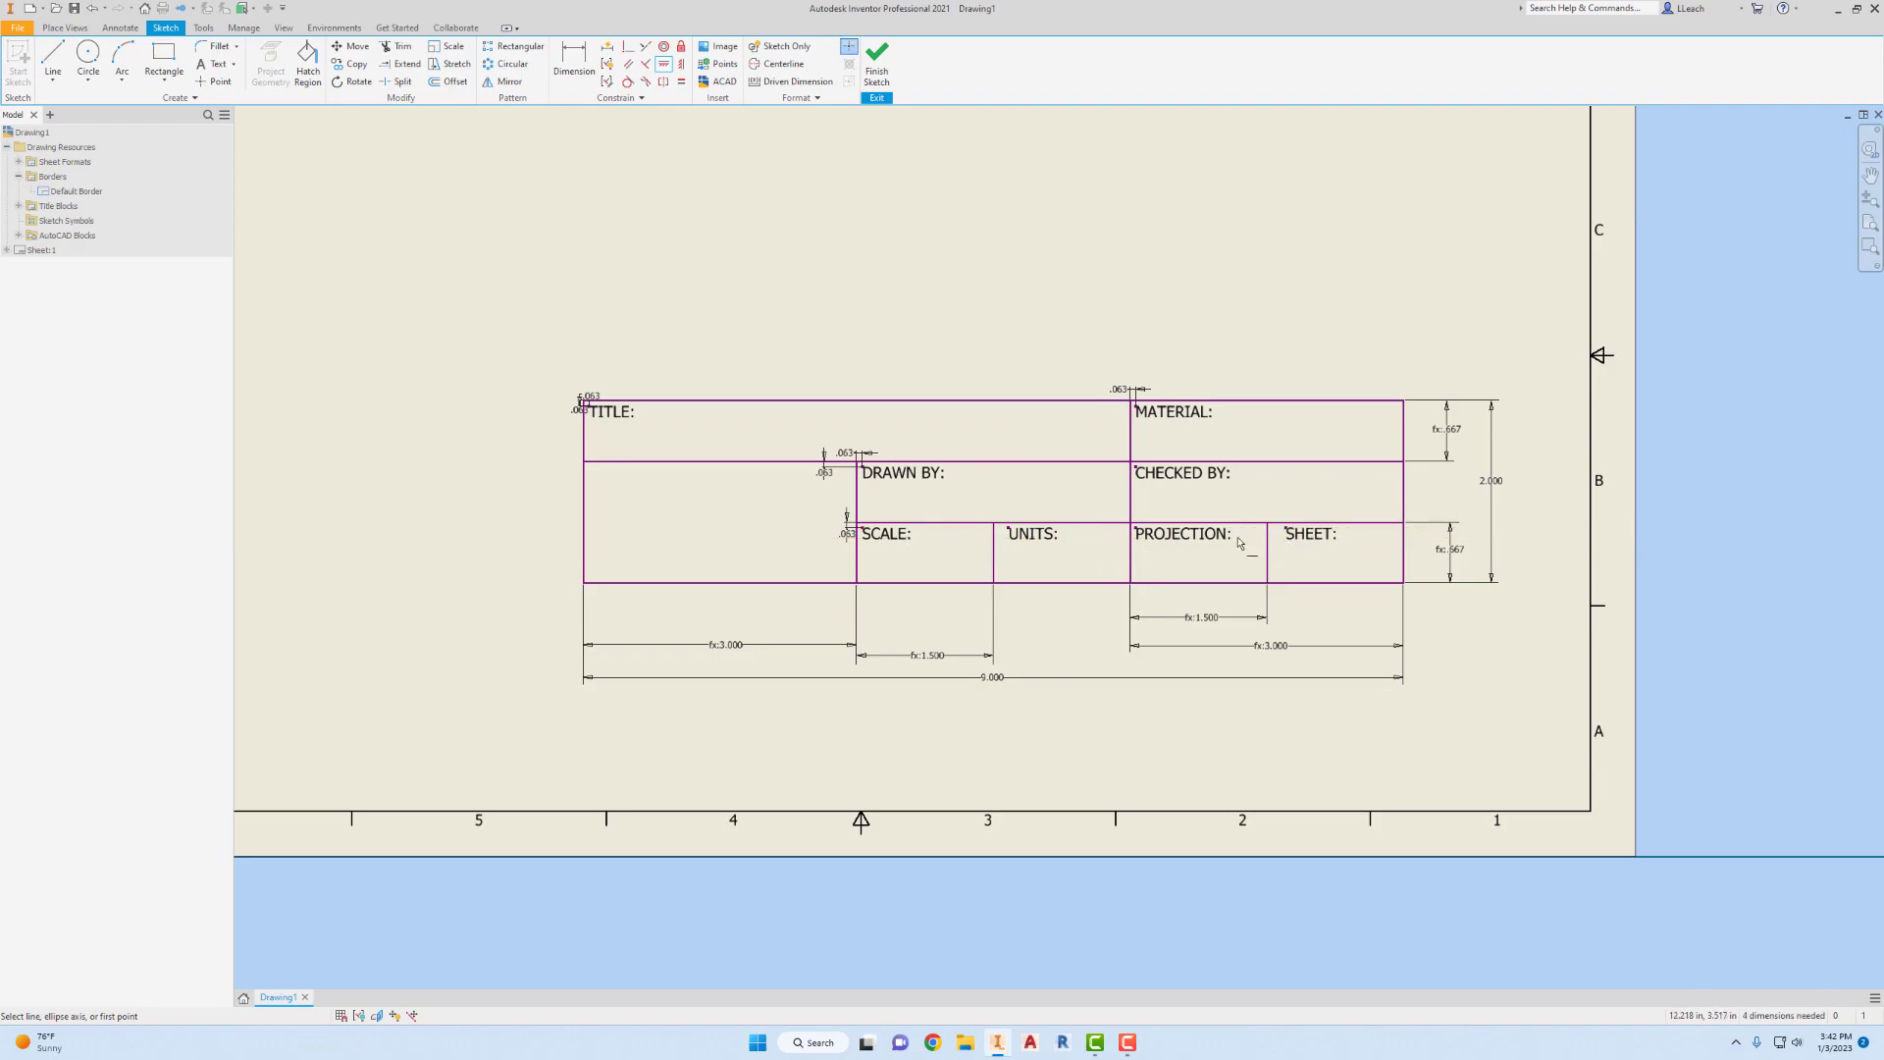
{"action": "key", "text": "Escape"}
- Dimension the "UNITS:" label's insertion point 1/16 in horizontally from its cell's left edge
{"action": "left_click", "coordinate": [575, 57]}
{"action": "left_click", "coordinate": [1008, 528]}
{"action": "left_click", "coordinate": [993, 537]}
{"action": "left_click", "coordinate": [1030, 508]}
{"action": "type", "text": "1"}
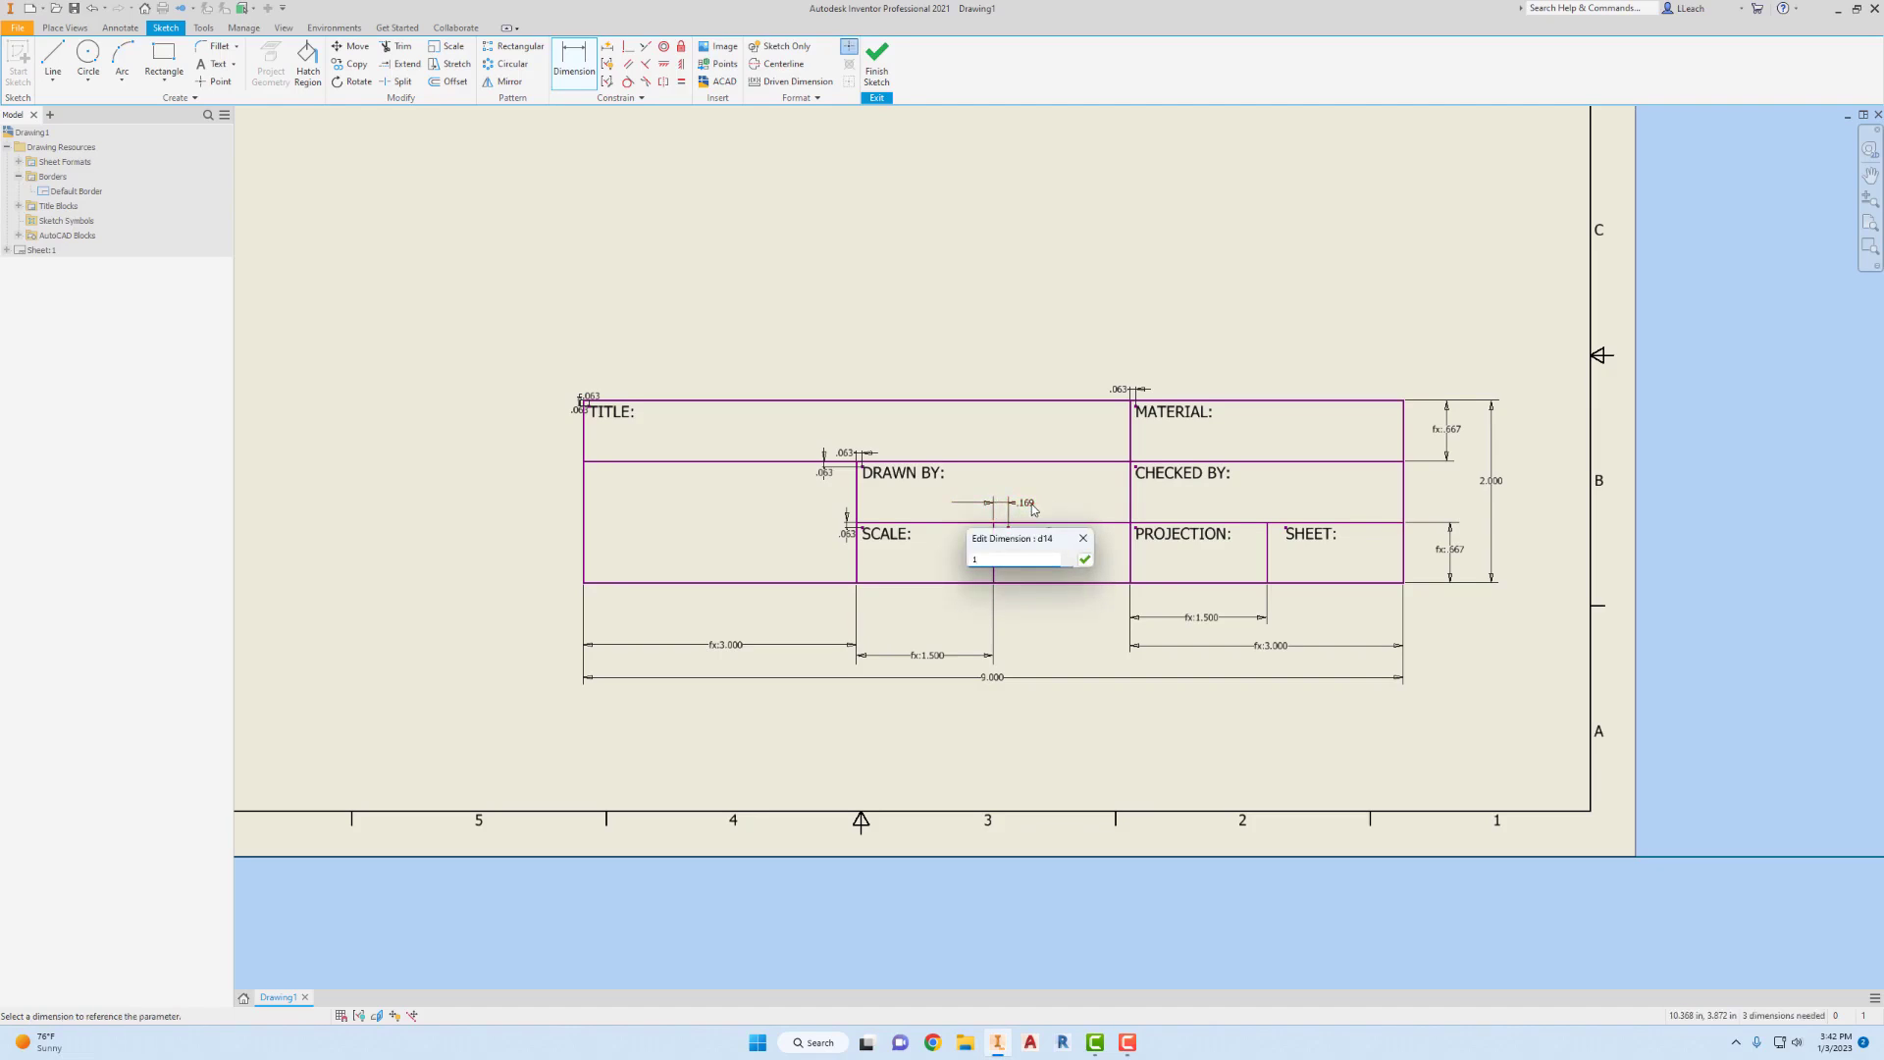
{"action": "type", "text": "/16"}
{"action": "key", "text": "Return"}
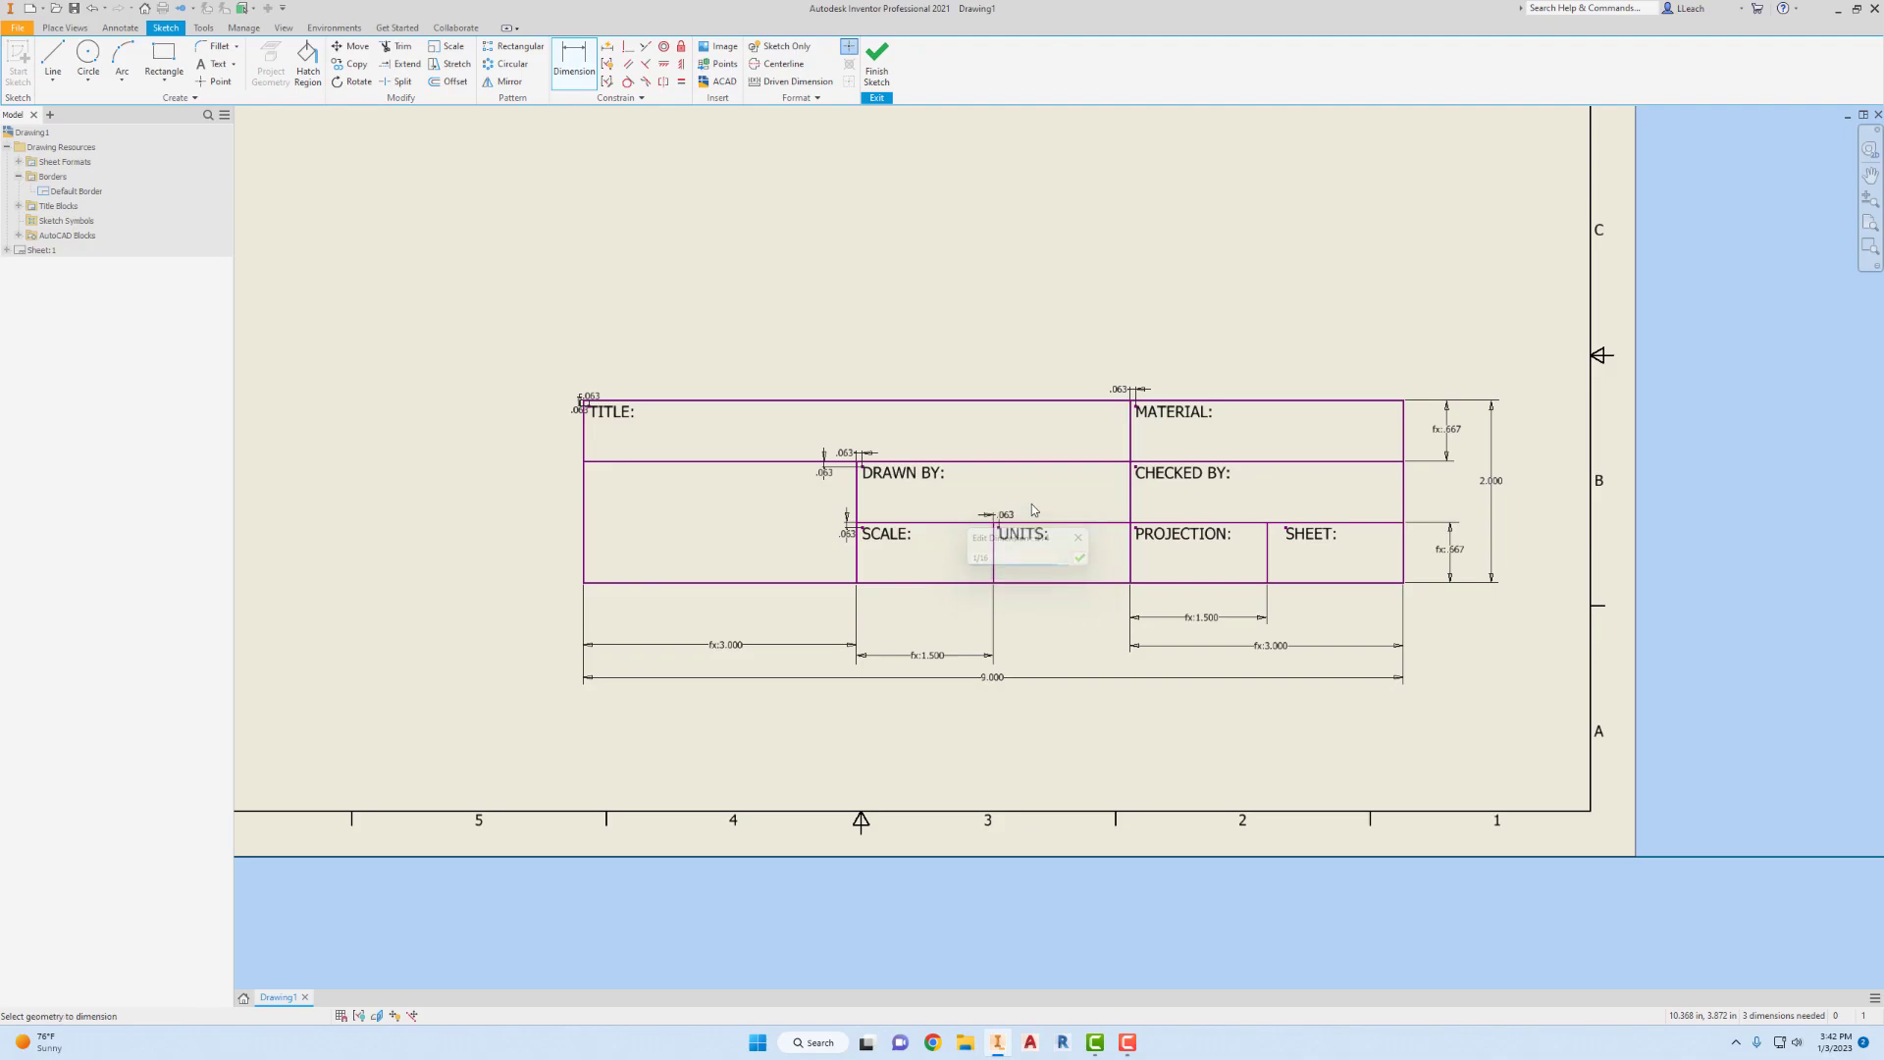
- Dimension the "SHEET:" label's insertion point 1/16 in horizontally from its cell's left edge
{"action": "left_click", "coordinate": [1287, 530]}
{"action": "left_click", "coordinate": [1267, 535]}
{"action": "left_click", "coordinate": [1281, 508]}
{"action": "type", "text": "1/16"}
{"action": "key", "text": "Return"}
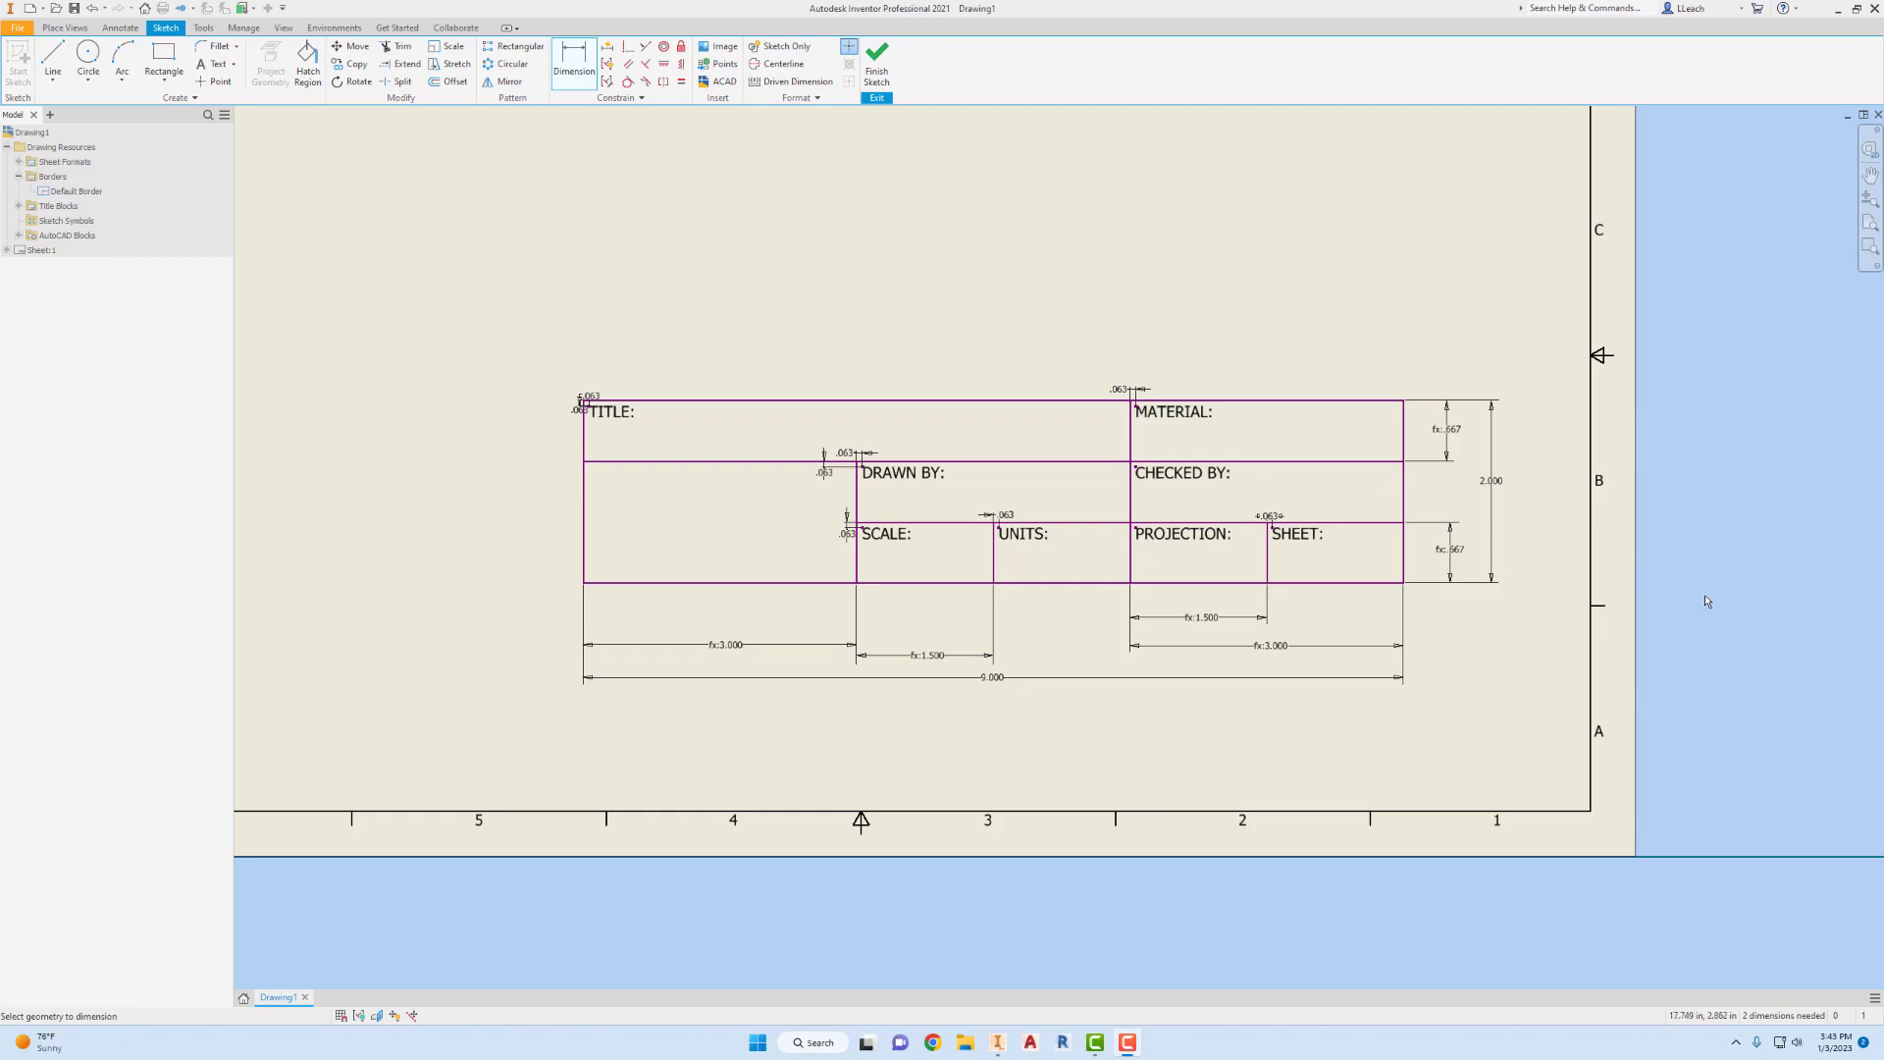
{"action": "key", "text": "Escape"}
- Insert the image "3rd ANGLE PROJECTION" from the INVENTOR TEMPLATES folder, starting inside the "PROJECTION:" cell
{"action": "left_click", "coordinate": [730, 57]}
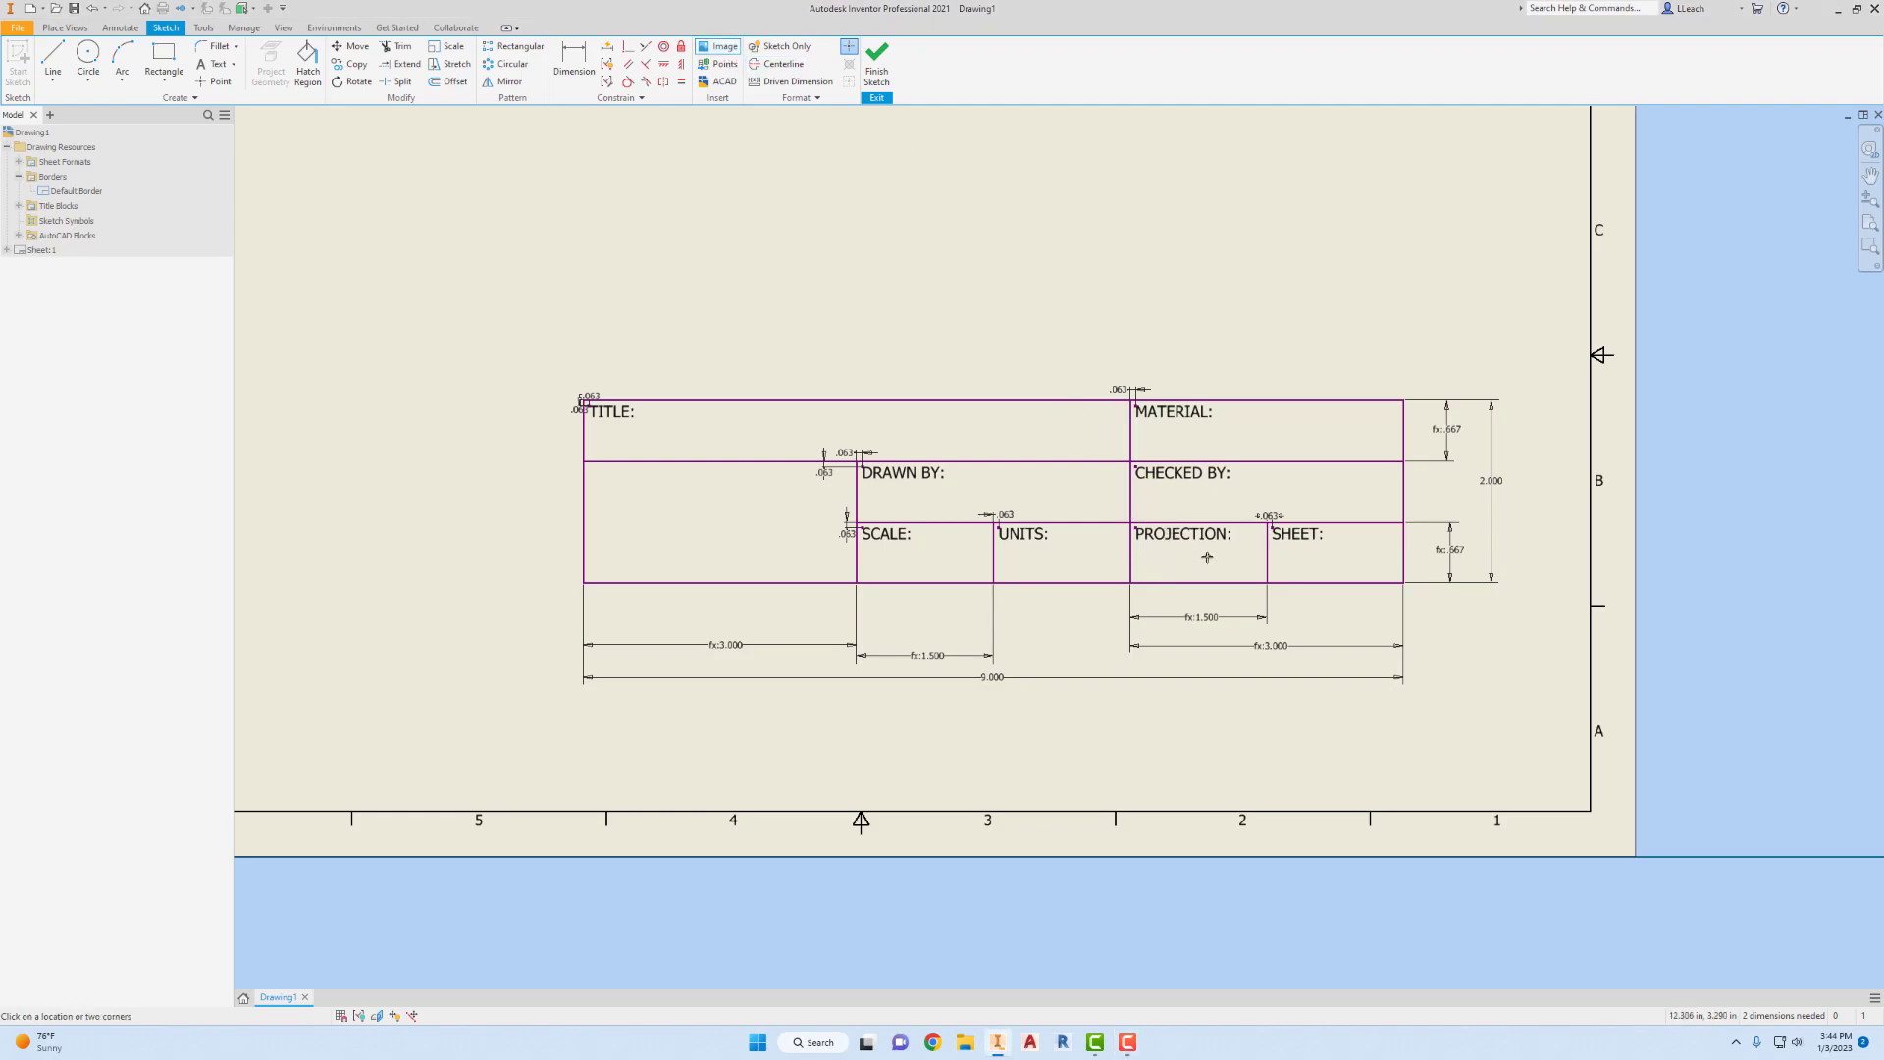
{"action": "left_click", "coordinate": [1160, 559]}
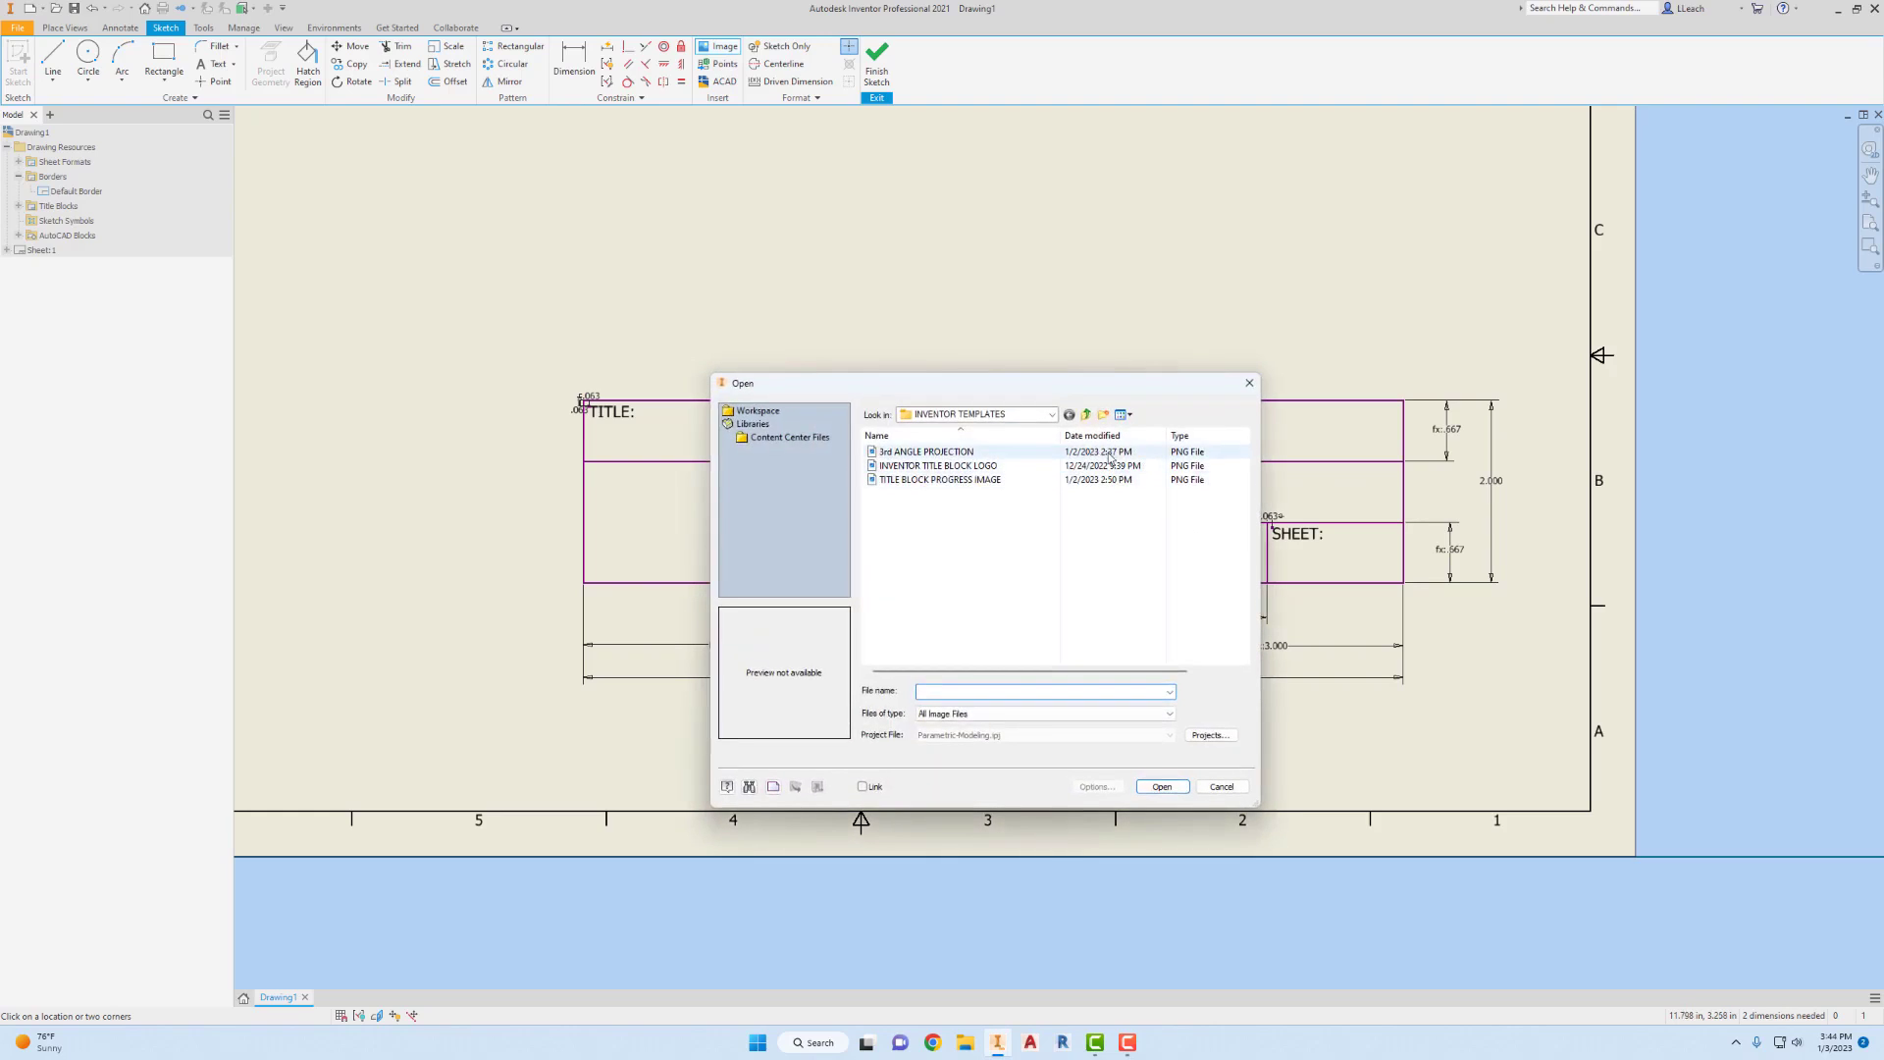
{"action": "left_click", "coordinate": [904, 456]}
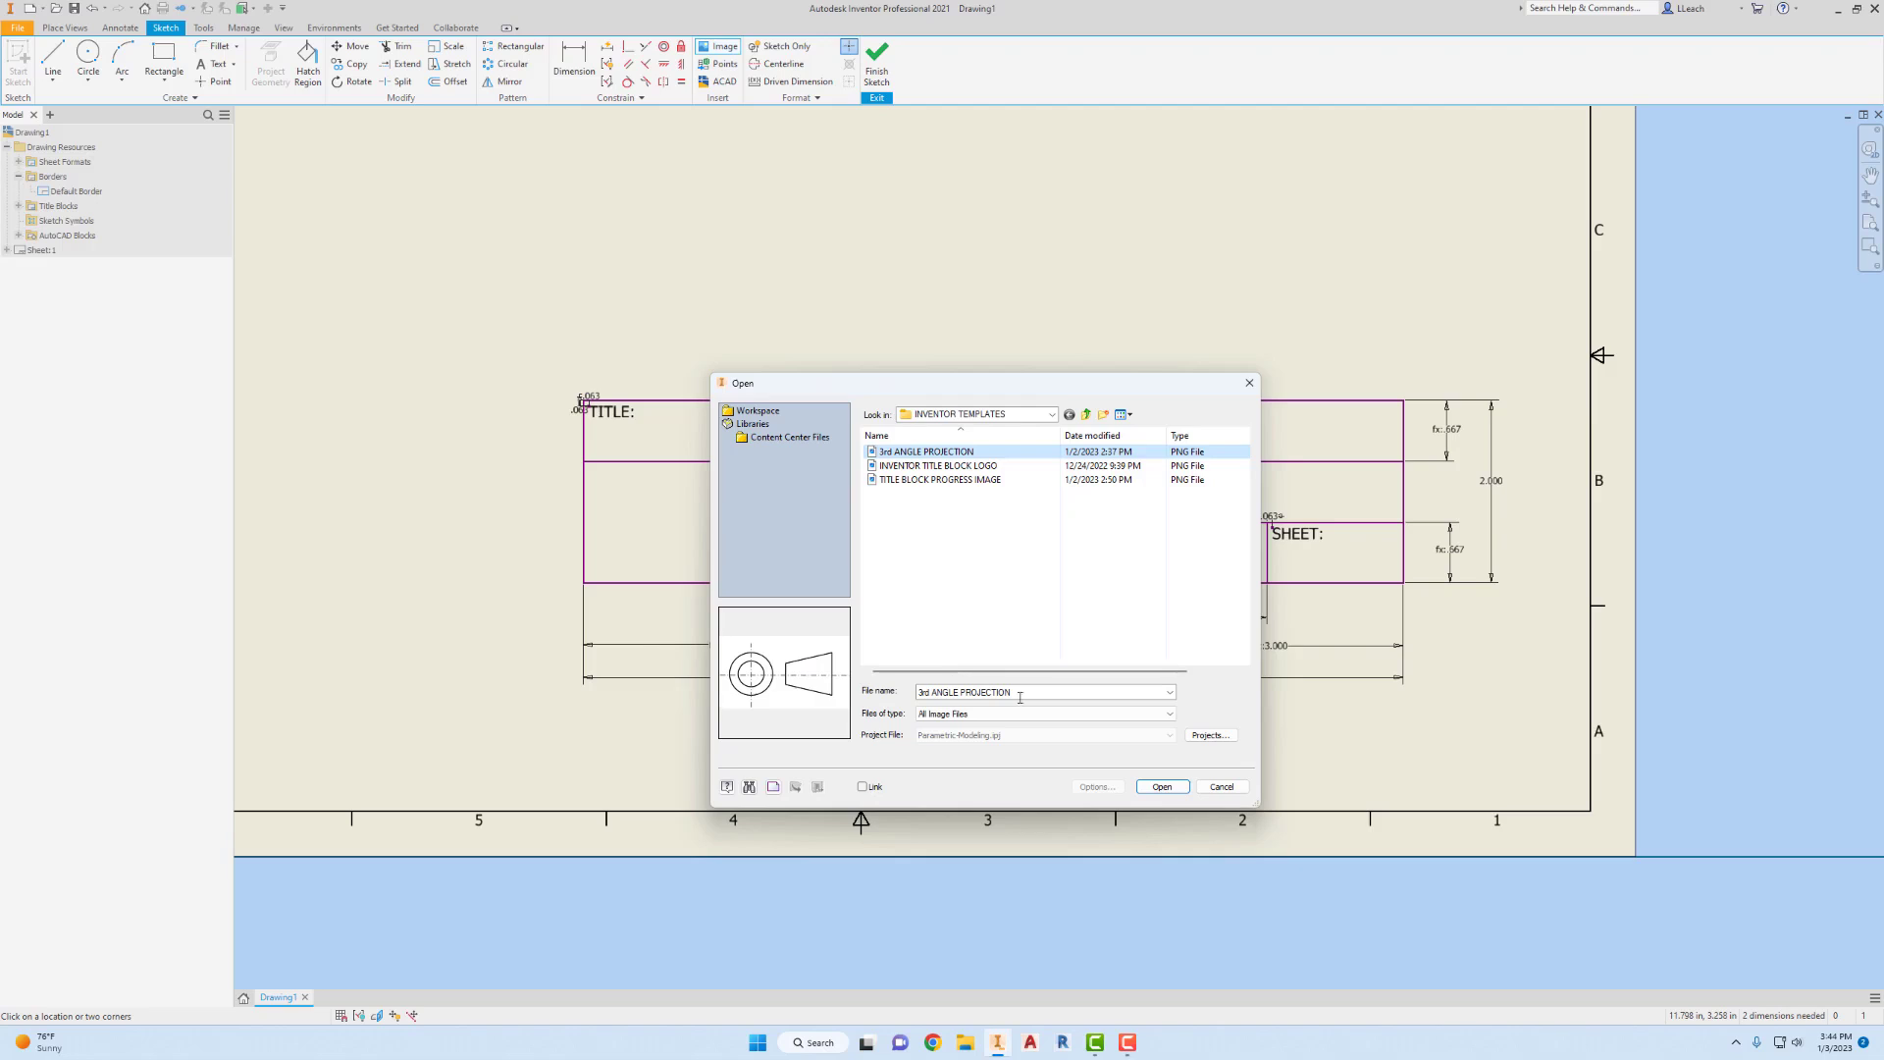
{"action": "left_click", "coordinate": [1161, 786]}
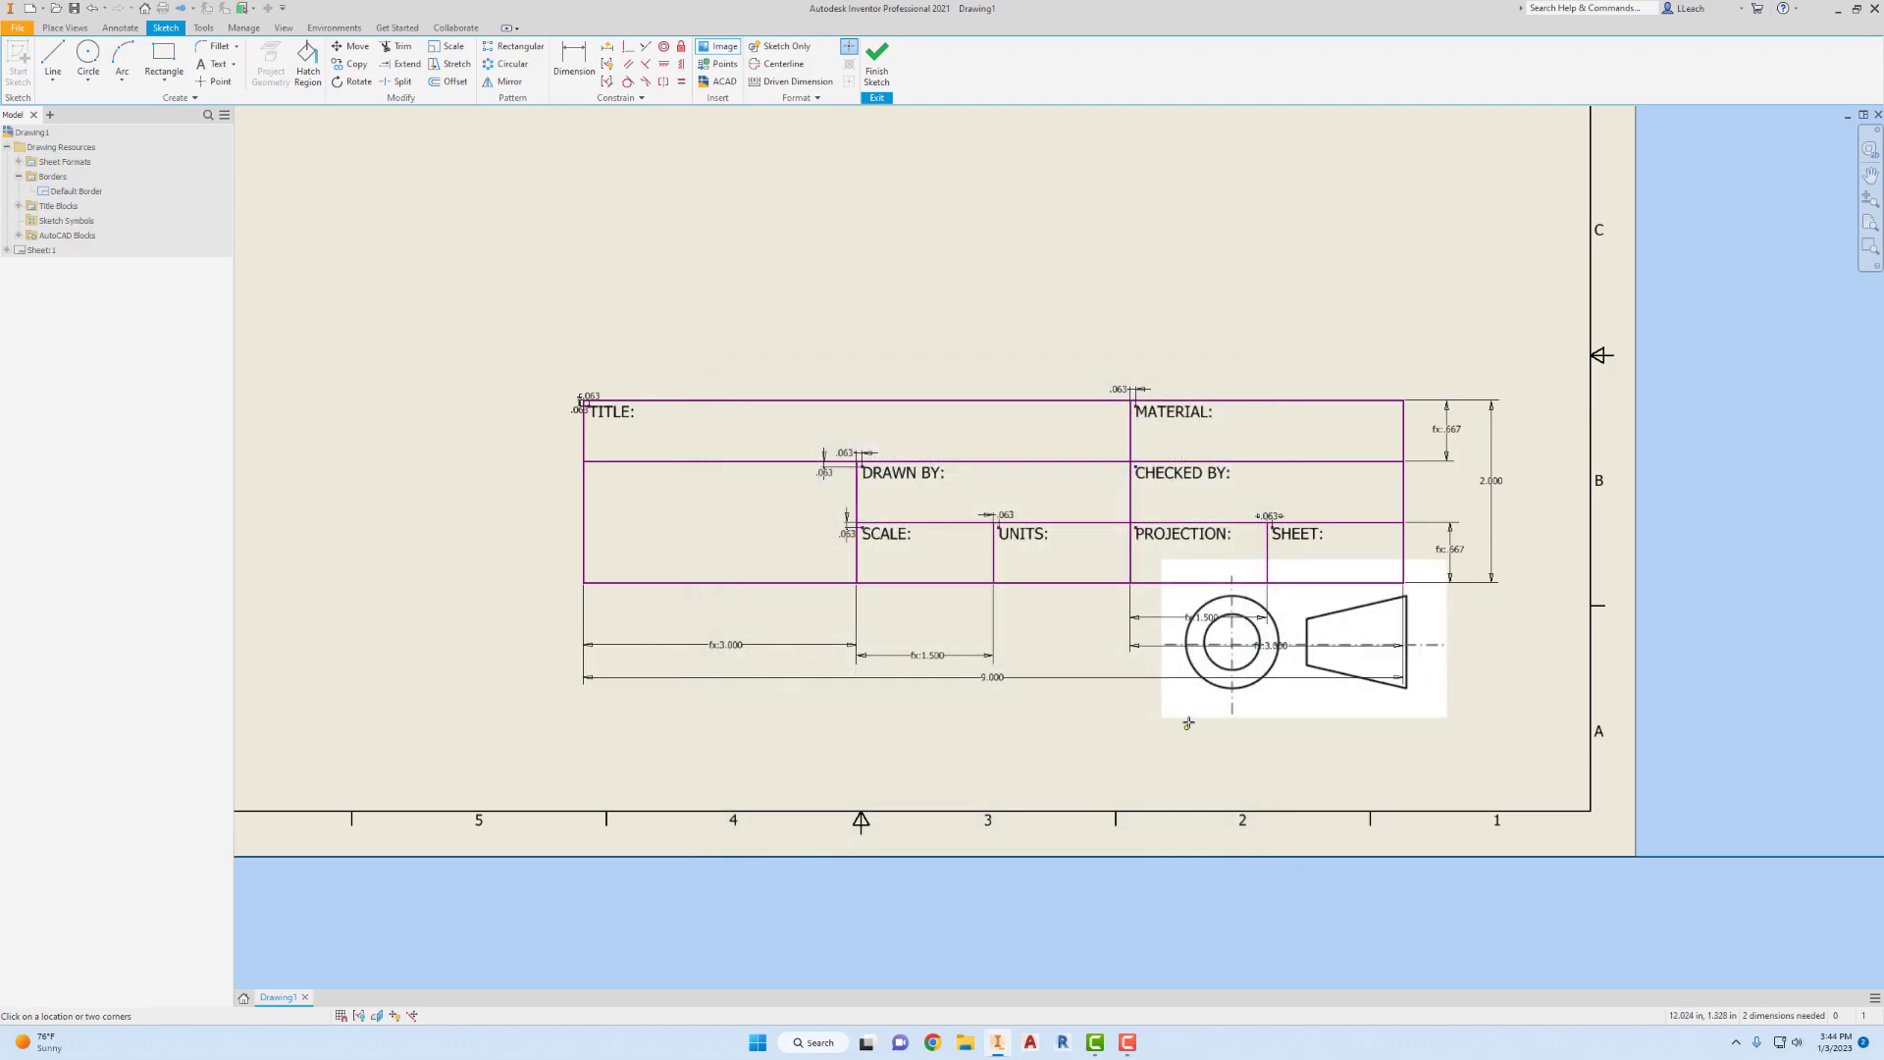
{"action": "left_click", "coordinate": [1193, 581]}
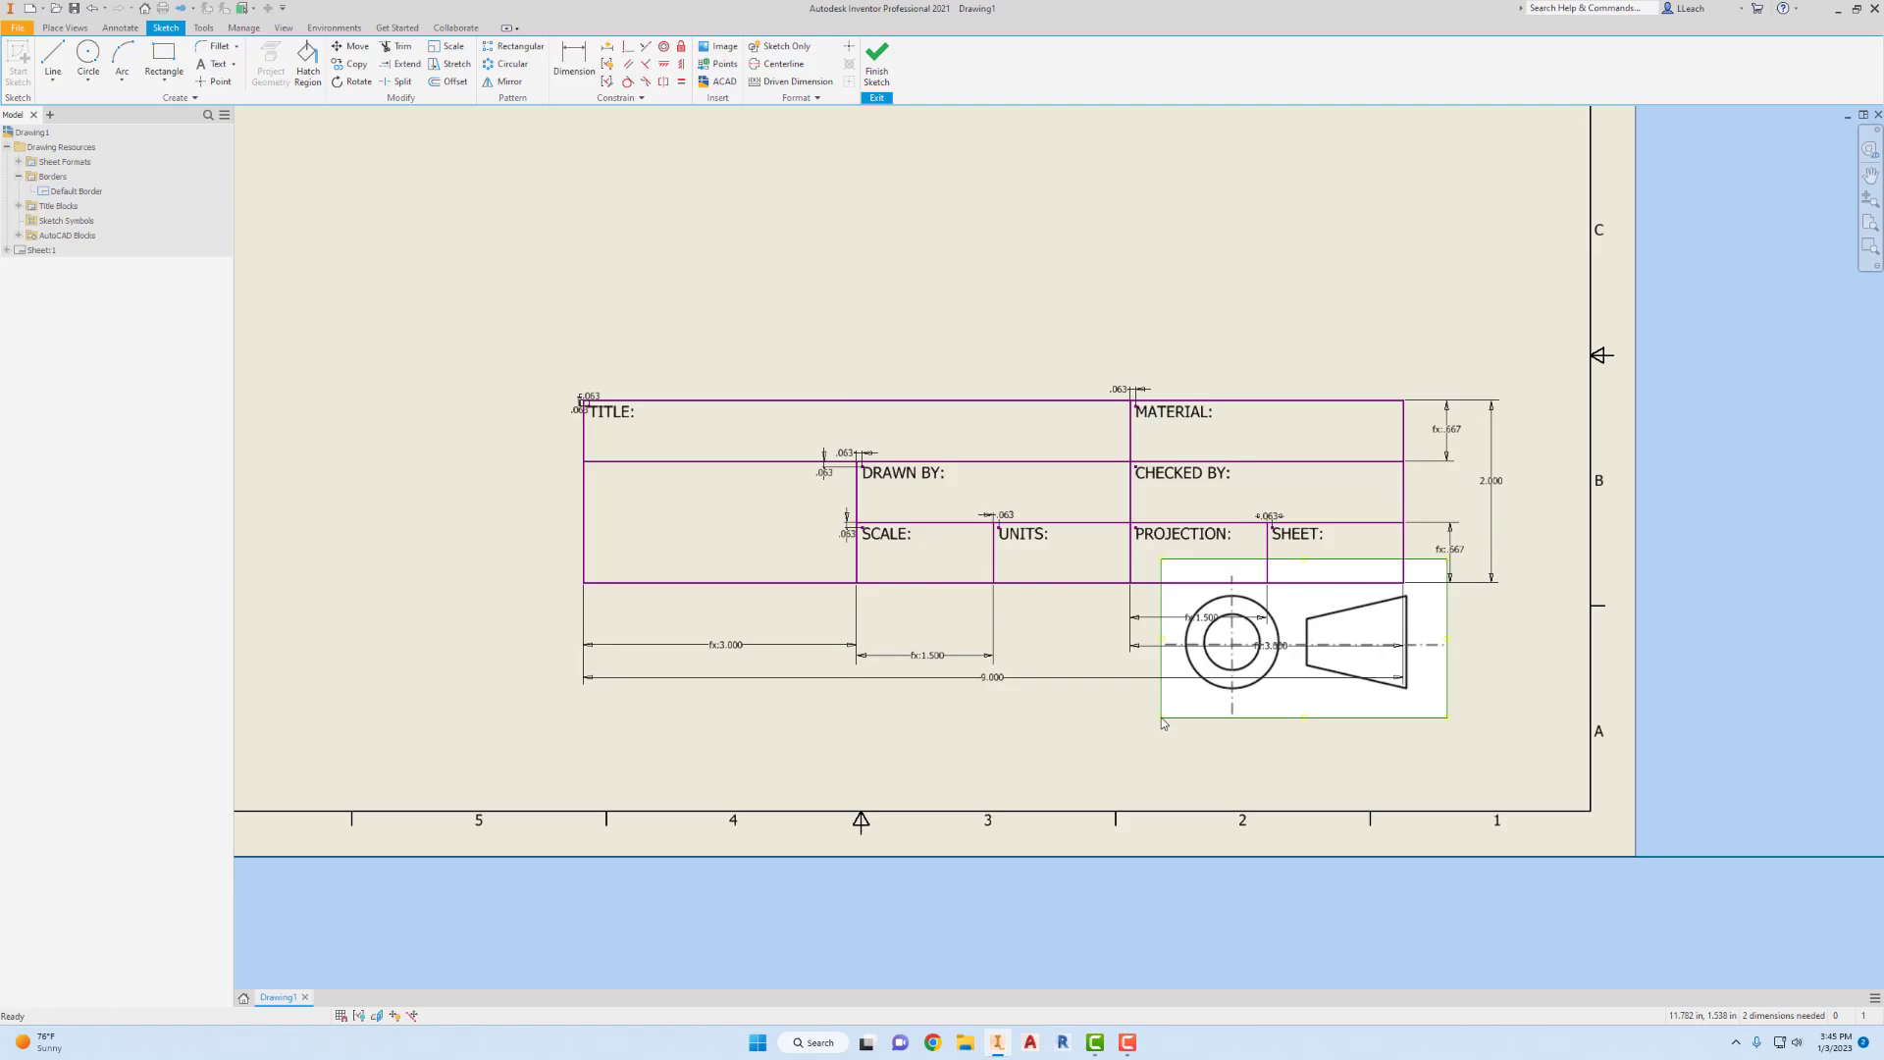
- Shrink the third-angle projection image to fit within the "PROJECTION:" cell of the title block
{"action": "scroll", "coordinate": [1162, 717], "scroll_direction": "up", "scroll_amount": 3}
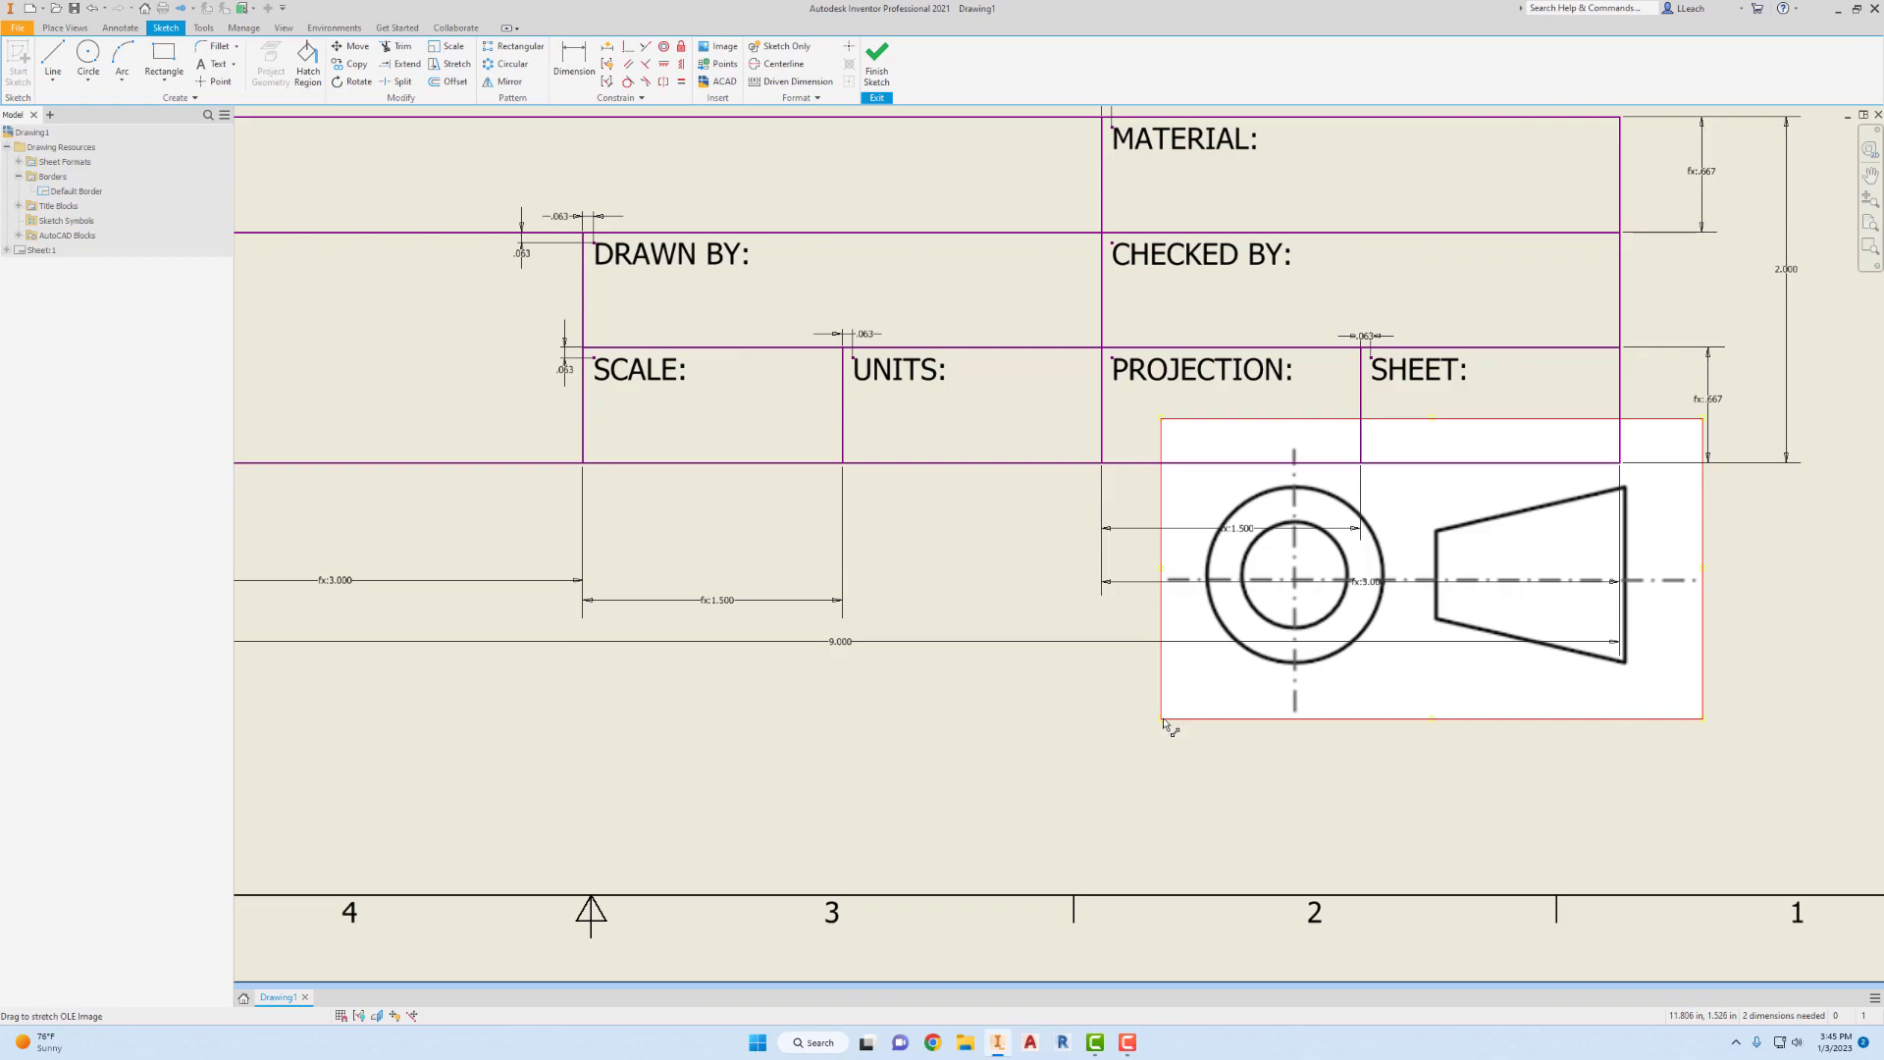
{"action": "left_click_drag", "start_coordinate": [1164, 723], "coordinate": [1156, 379]}
{"action": "scroll", "coordinate": [1167, 367], "scroll_direction": "up", "scroll_amount": 3}
{"action": "scroll", "coordinate": [1170, 369], "scroll_direction": "down", "scroll_amount": 6}
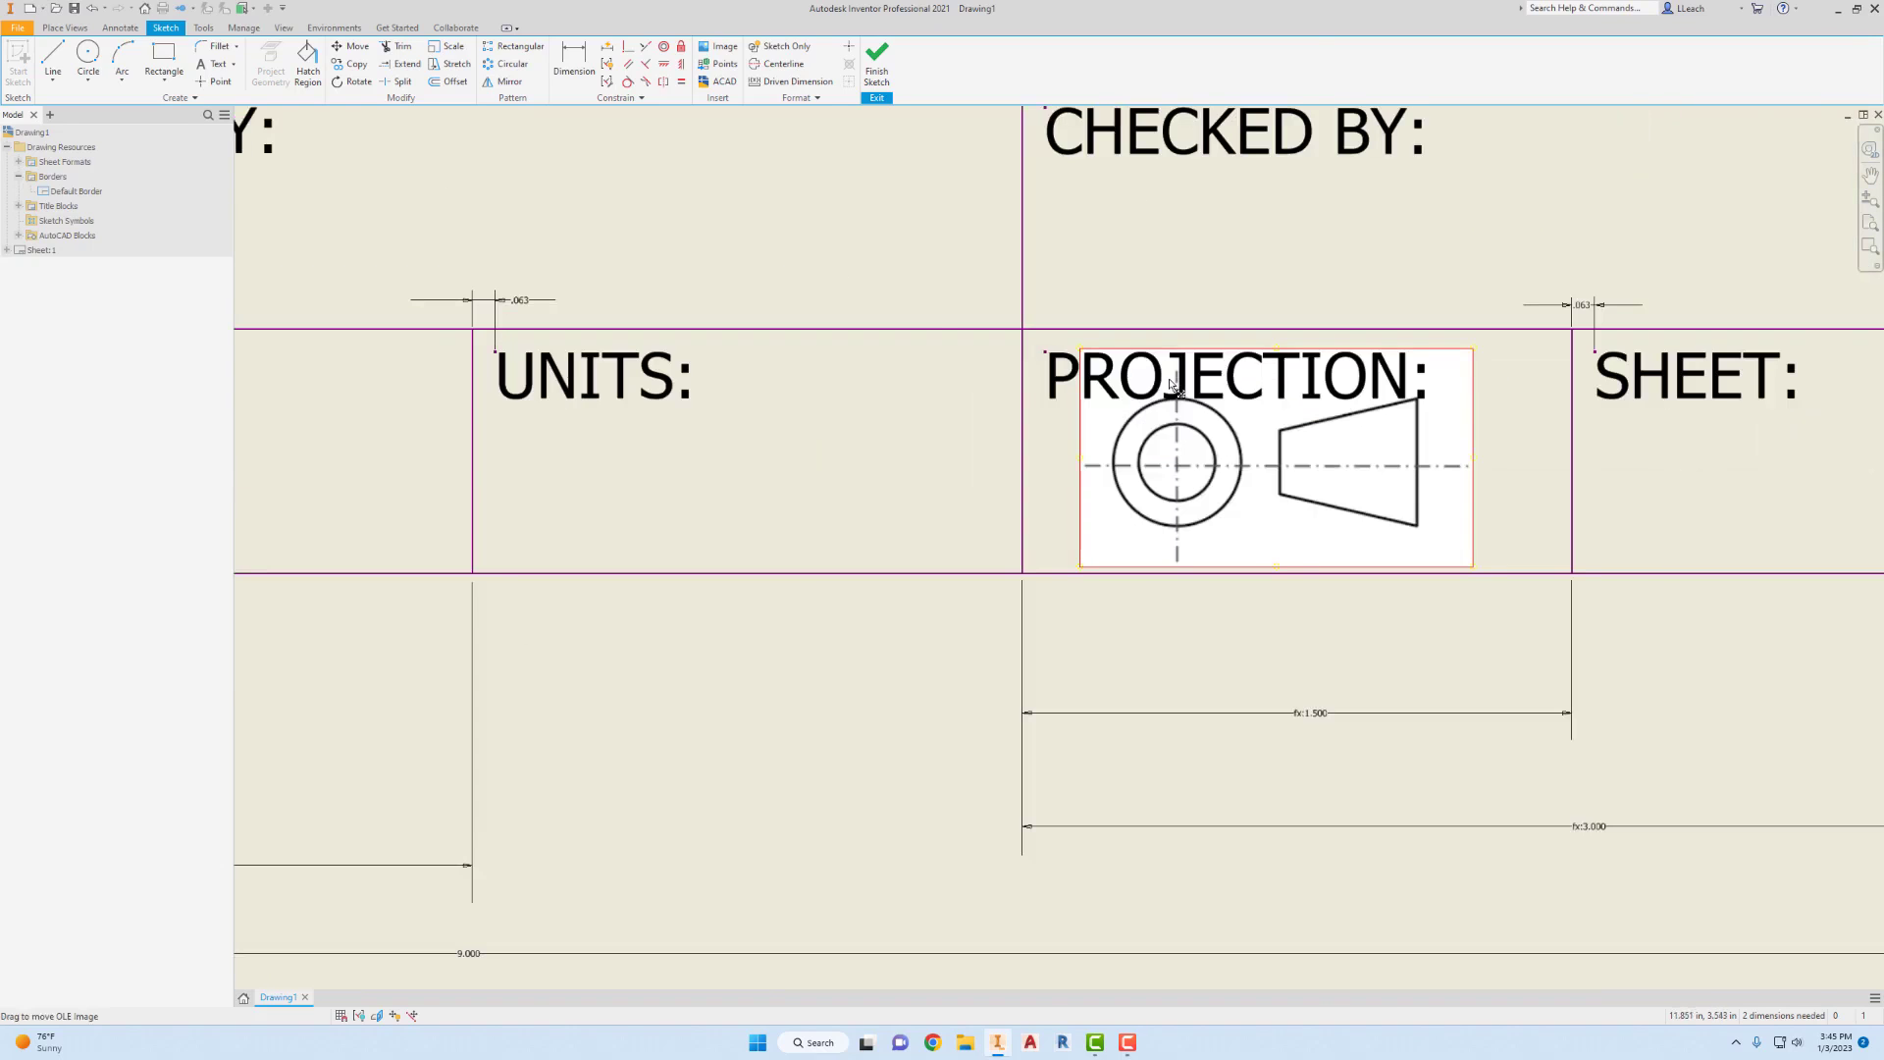
{"action": "scroll", "coordinate": [1174, 371], "scroll_direction": "down", "scroll_amount": 3}
{"action": "scroll", "coordinate": [1174, 393], "scroll_direction": "up", "scroll_amount": 3}
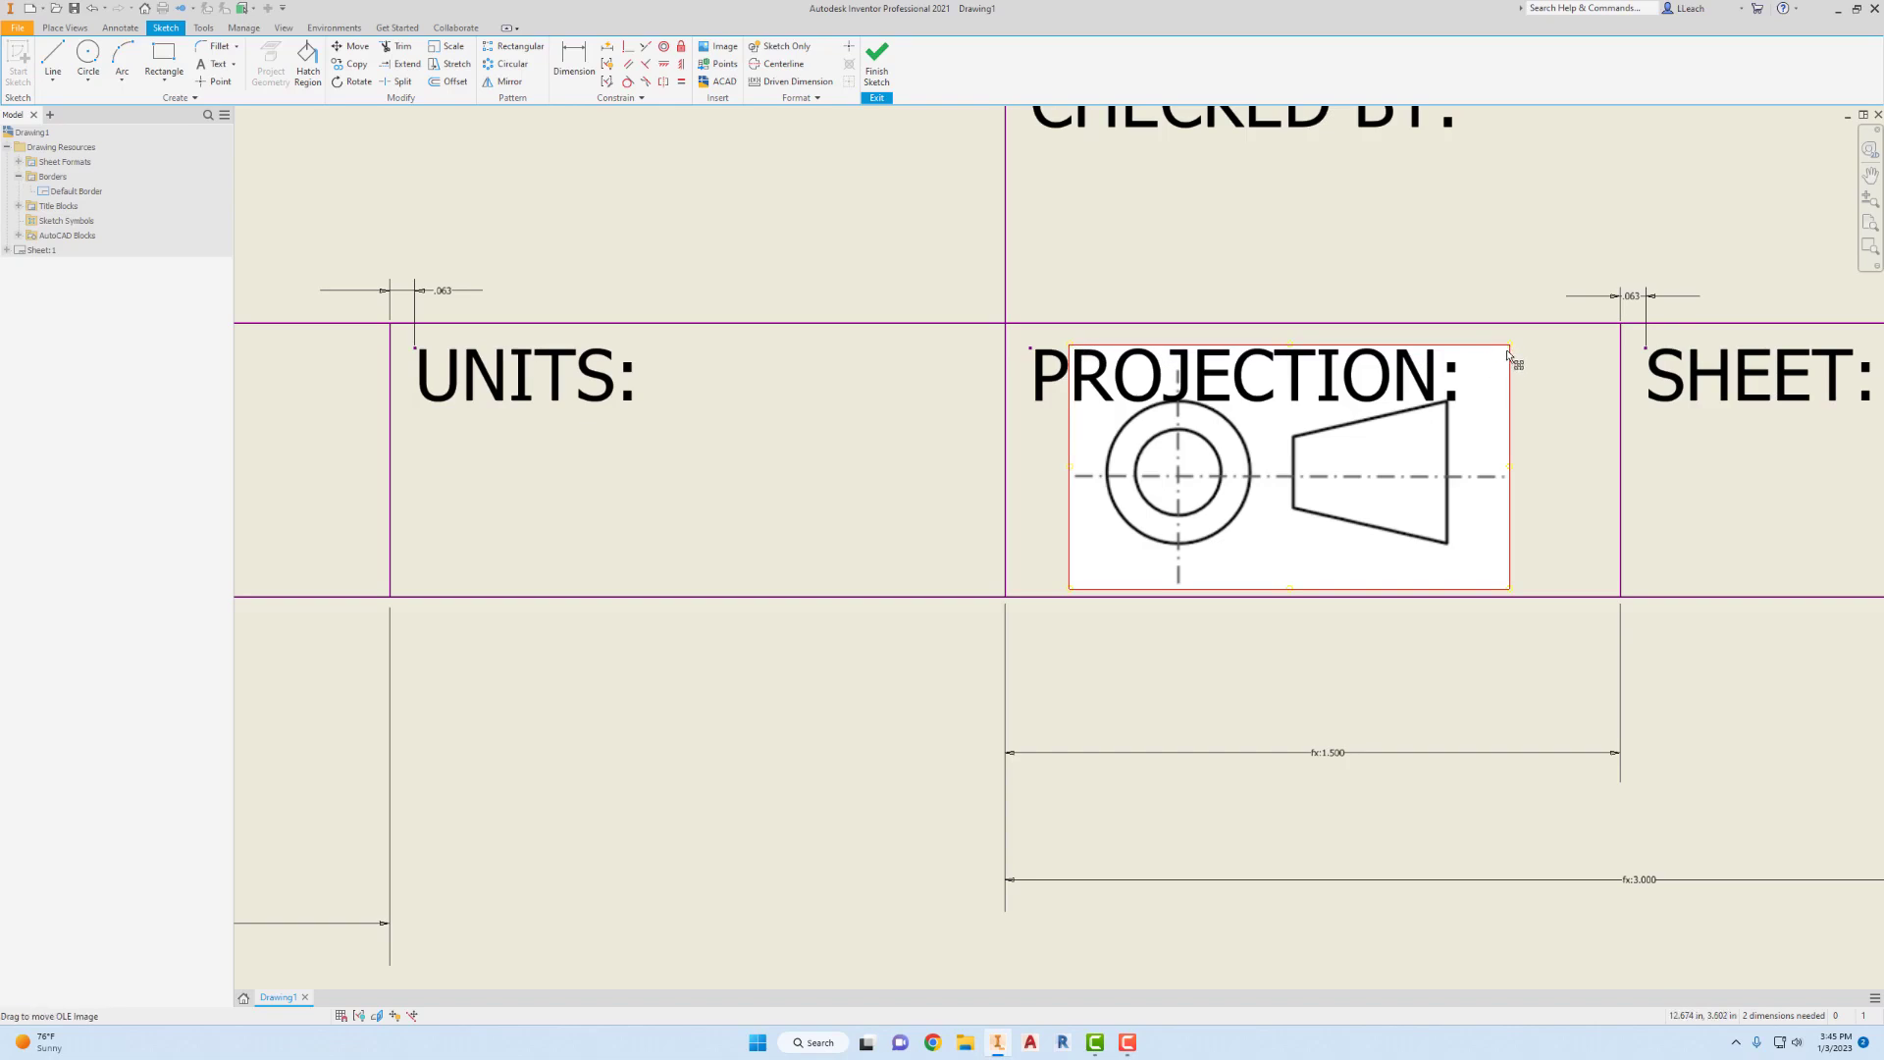
- Reduce the third-angle projection image further and position it directly beneath the "PROJECTION:" label, inside the cell
{"action": "left_click_drag", "start_coordinate": [1501, 362], "coordinate": [1395, 426]}
{"action": "left_click_drag", "start_coordinate": [1290, 478], "coordinate": [1305, 471]}
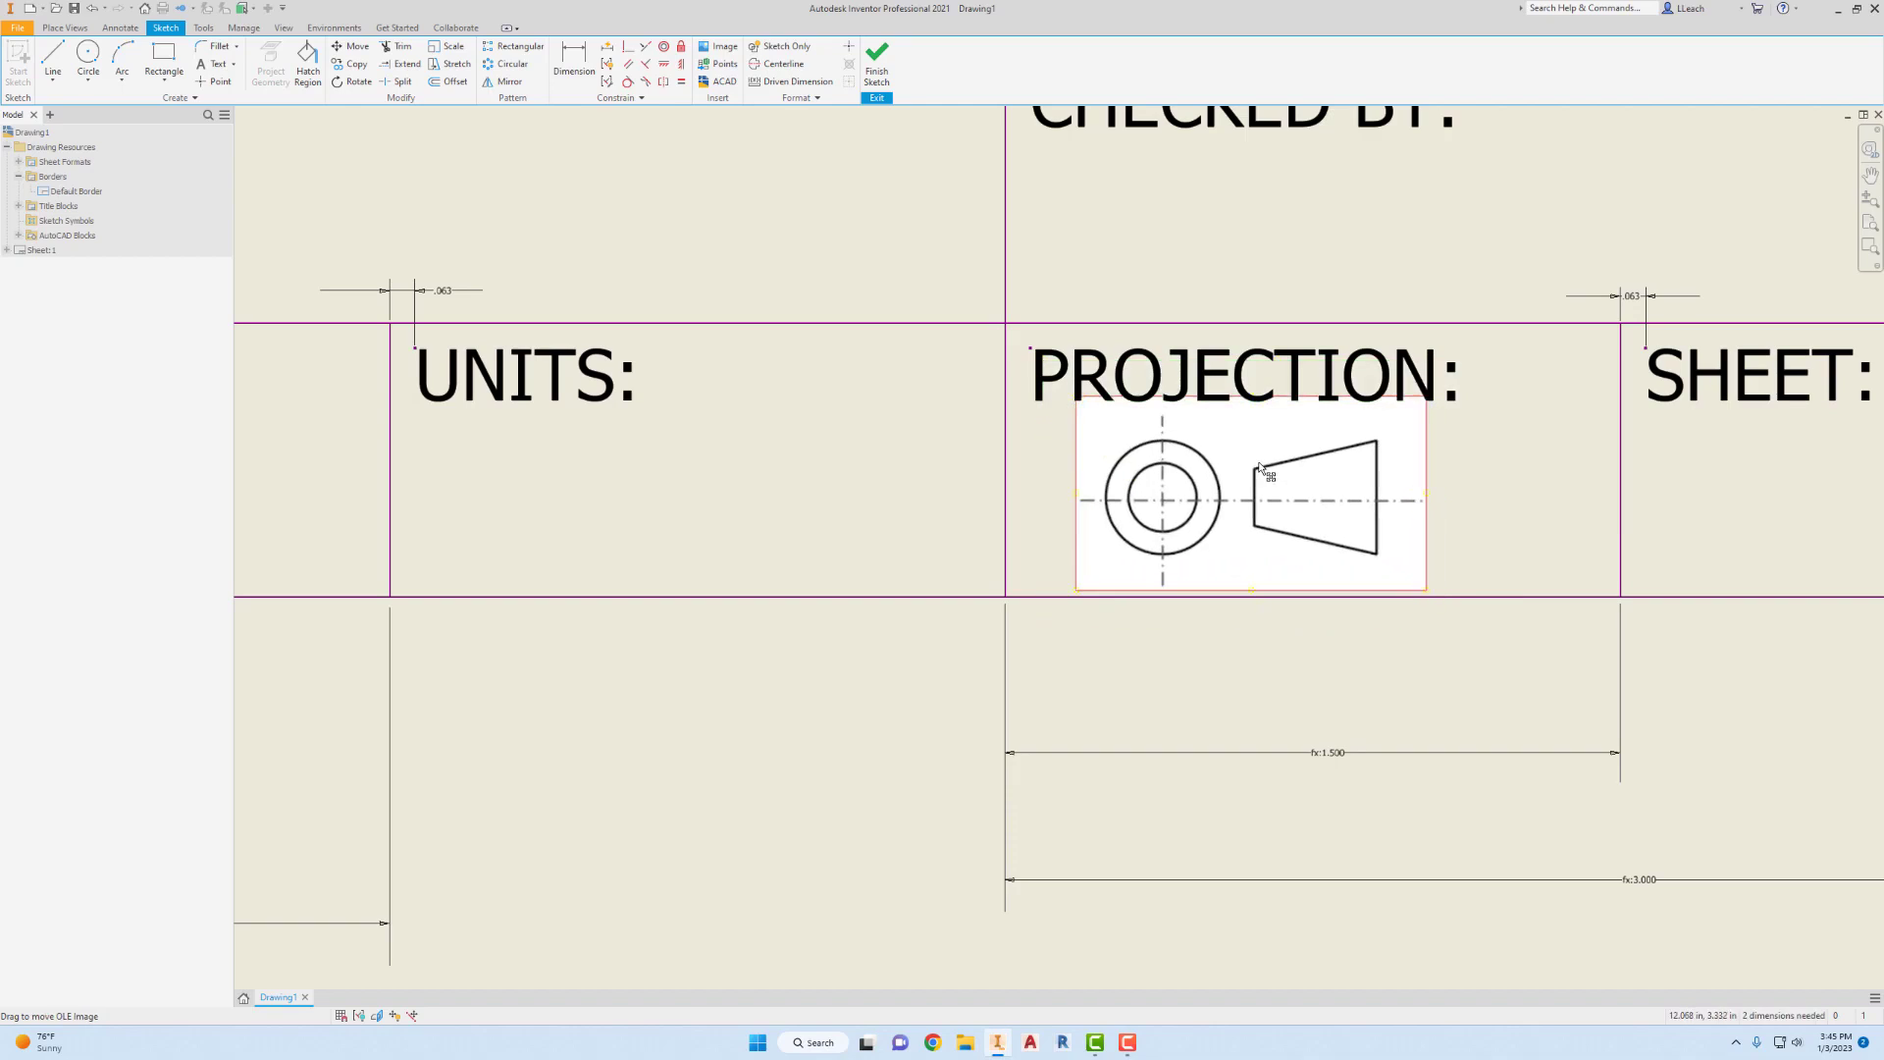
{"action": "mouse_move", "coordinate": [1284, 488]}
{"action": "left_mouse_down"}
{"action": "mouse_move", "coordinate": [1335, 483]}
{"action": "mouse_move", "coordinate": [1244, 485]}
{"action": "mouse_move", "coordinate": [1339, 487]}
{"action": "mouse_move", "coordinate": [1298, 482]}
{"action": "left_mouse_up"}
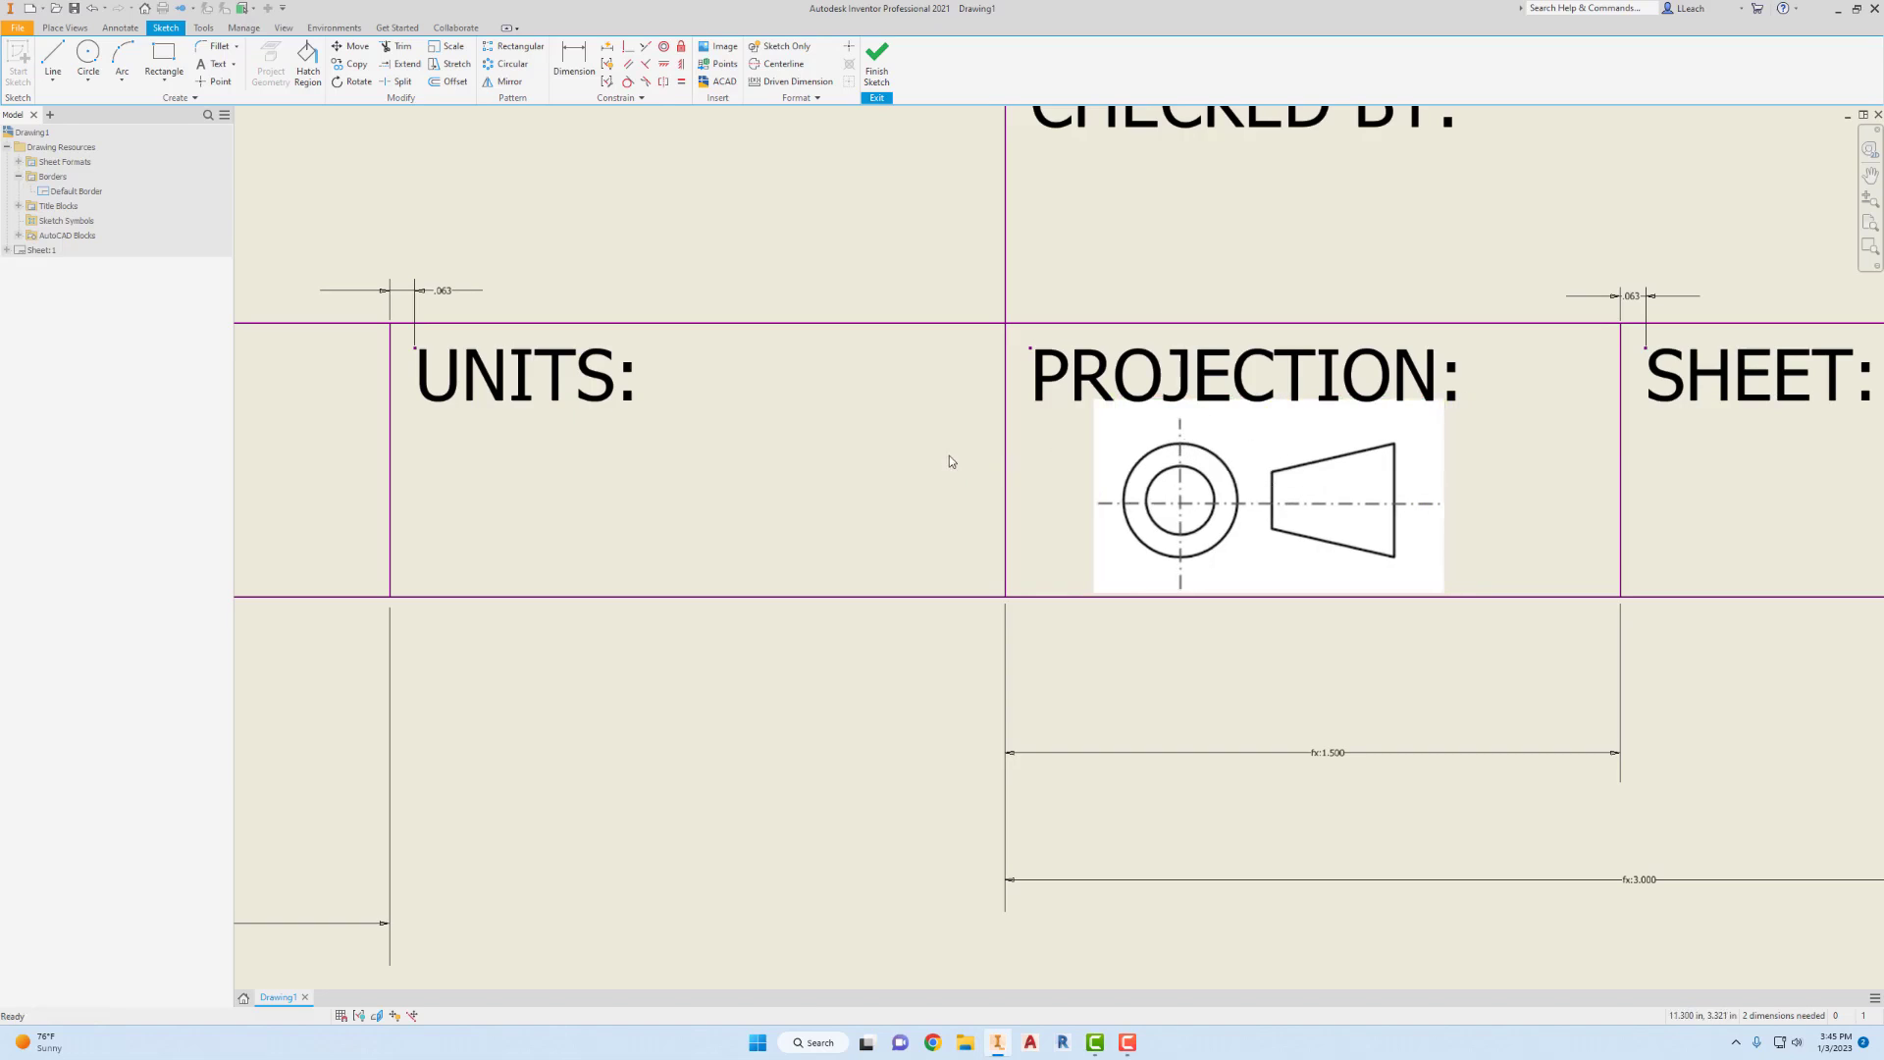
- Insert the image "INVENTOR LOGO" from the INVENTOR TEMPLATES folder, starting inside the empty cell below "TITLE:"
{"action": "scroll", "coordinate": [1020, 469], "scroll_direction": "up", "scroll_amount": 5}
{"action": "middle_click_drag", "start_coordinate": [1029, 468], "coordinate": [1263, 456]}
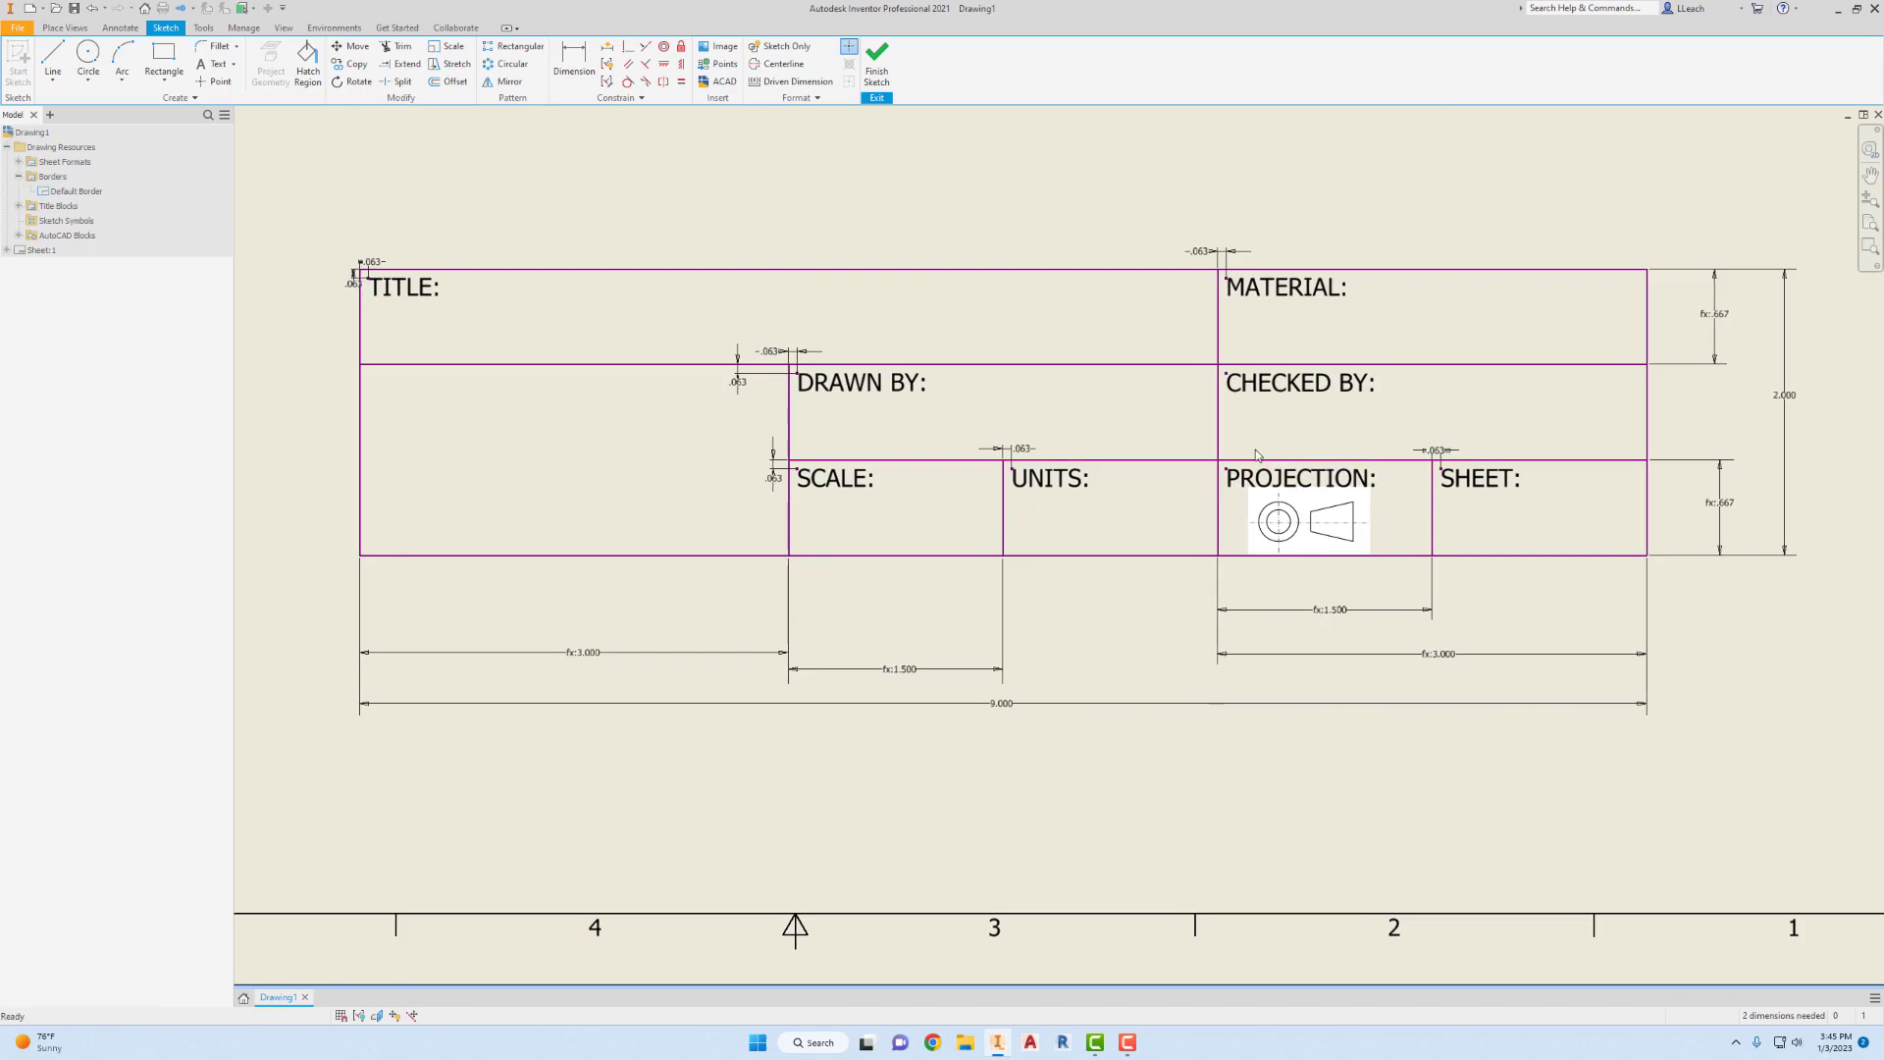
{"action": "middle_click_drag", "start_coordinate": [1146, 430], "coordinate": [1289, 477]}
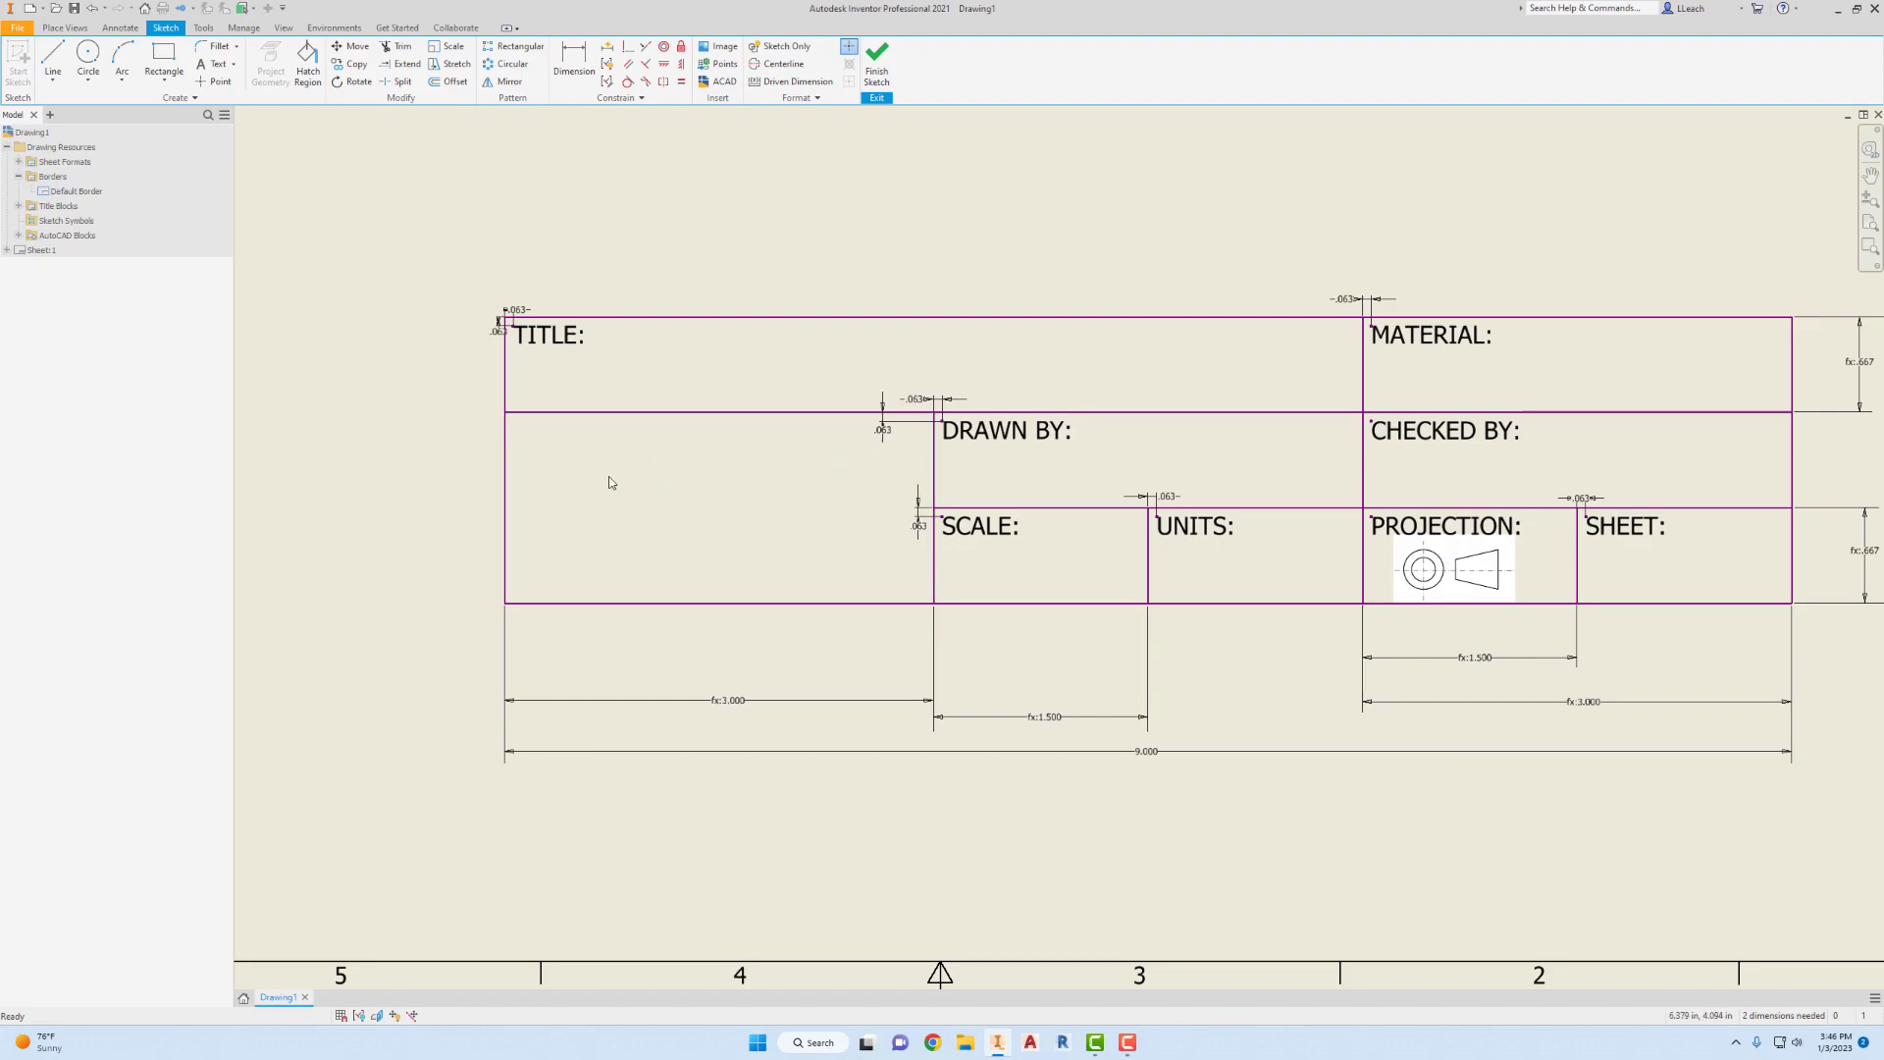
{"action": "middle_click_drag", "start_coordinate": [768, 512], "coordinate": [836, 532]}
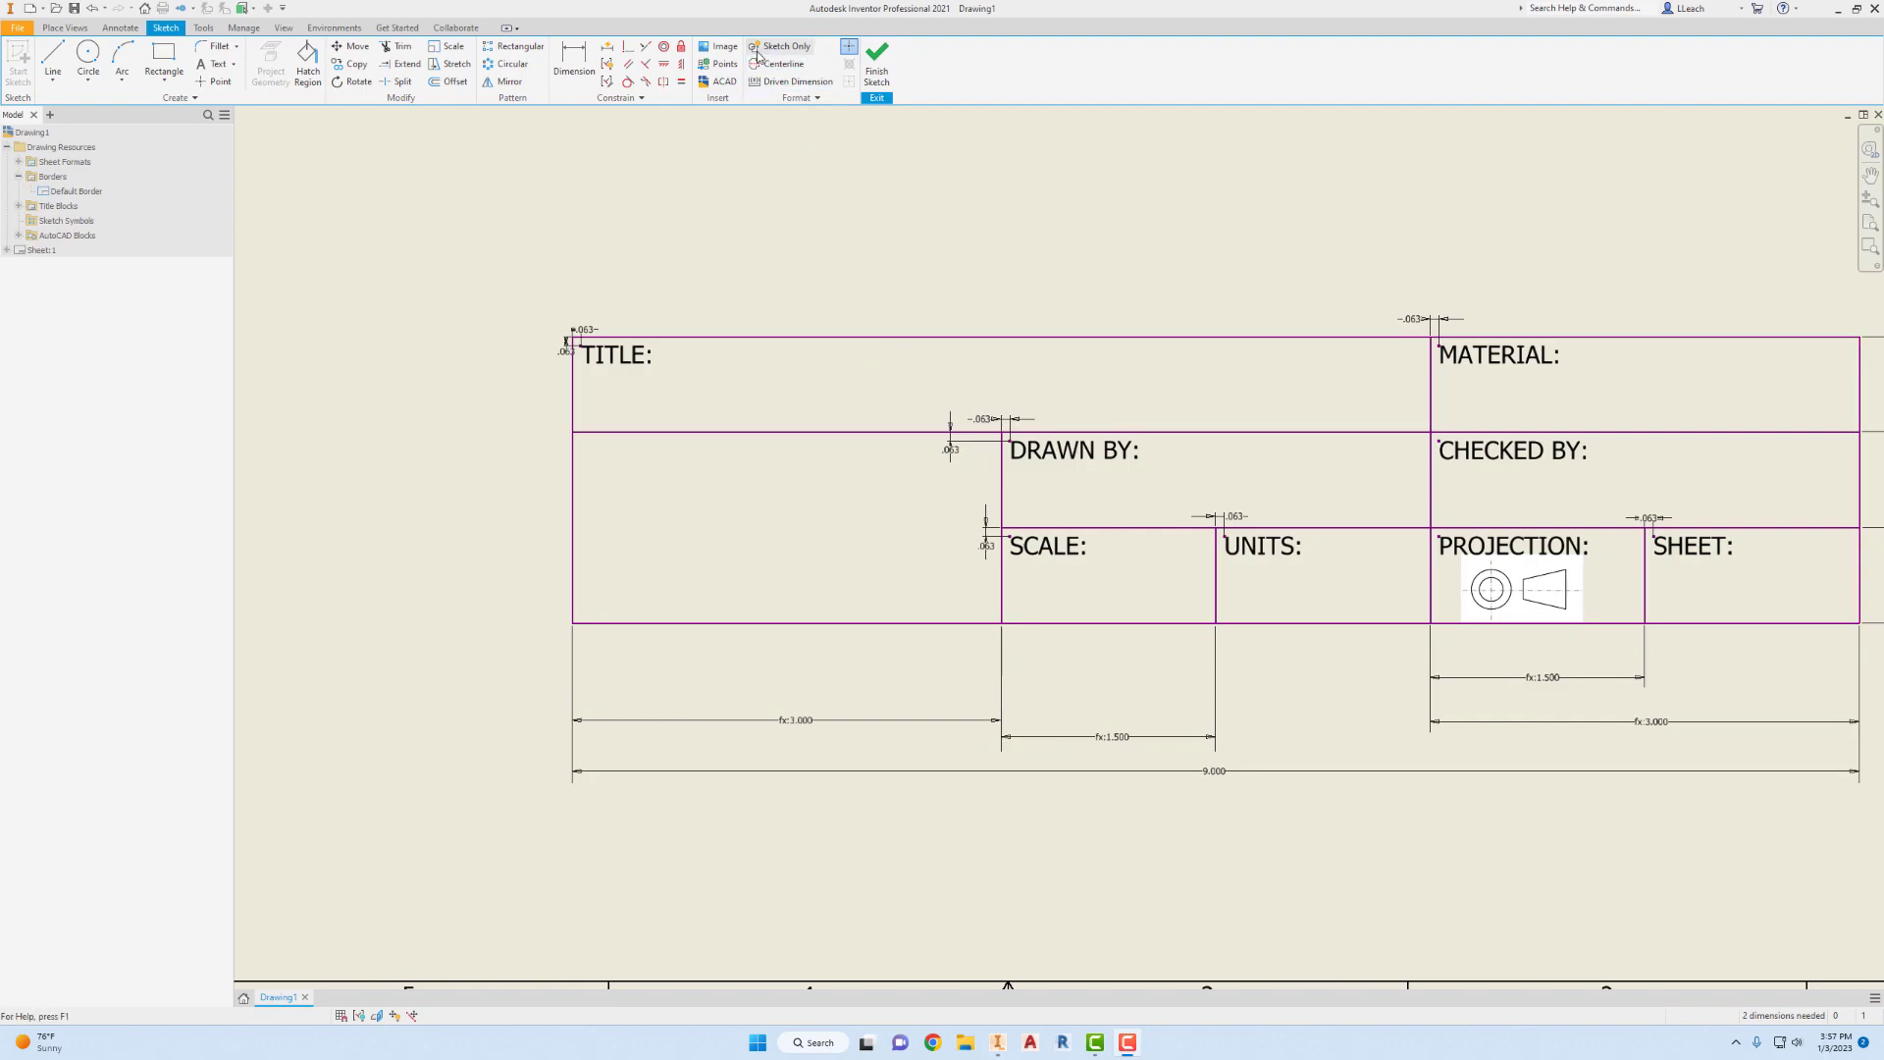
{"action": "left_click", "coordinate": [724, 49]}
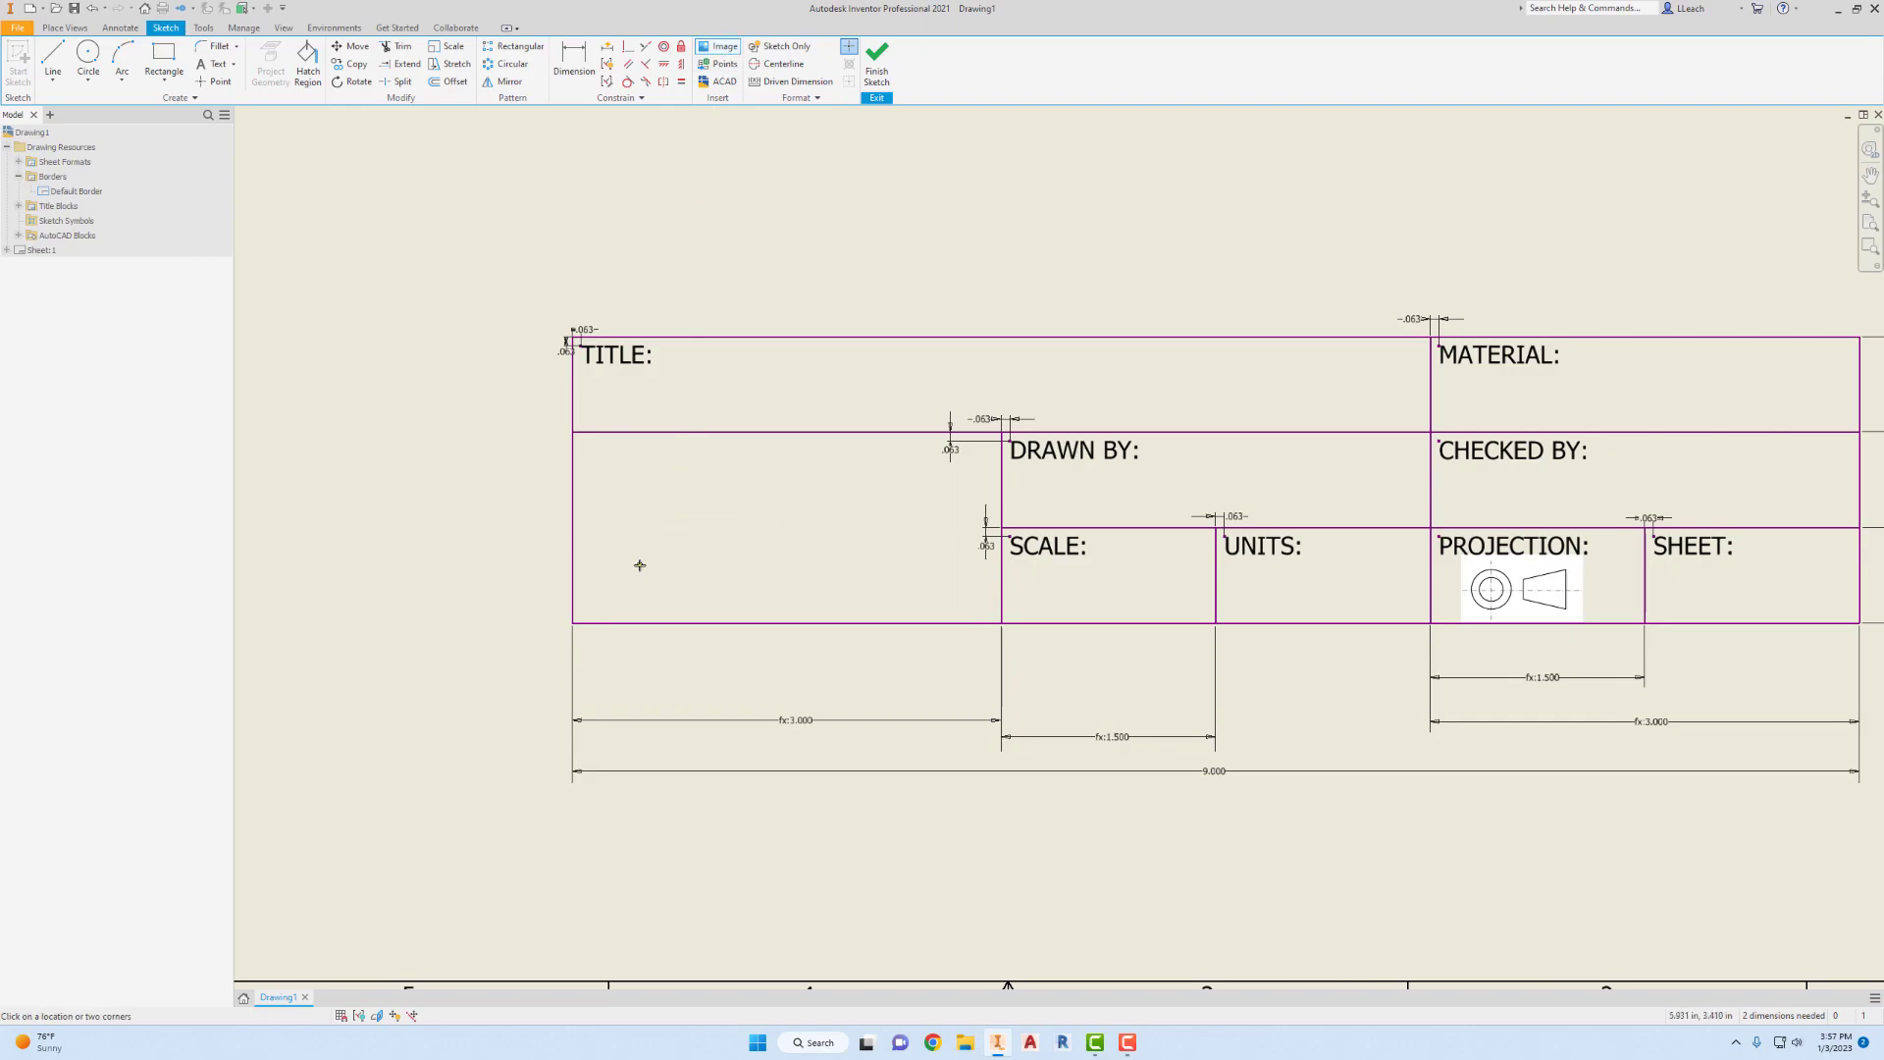
{"action": "left_click", "coordinate": [671, 545]}
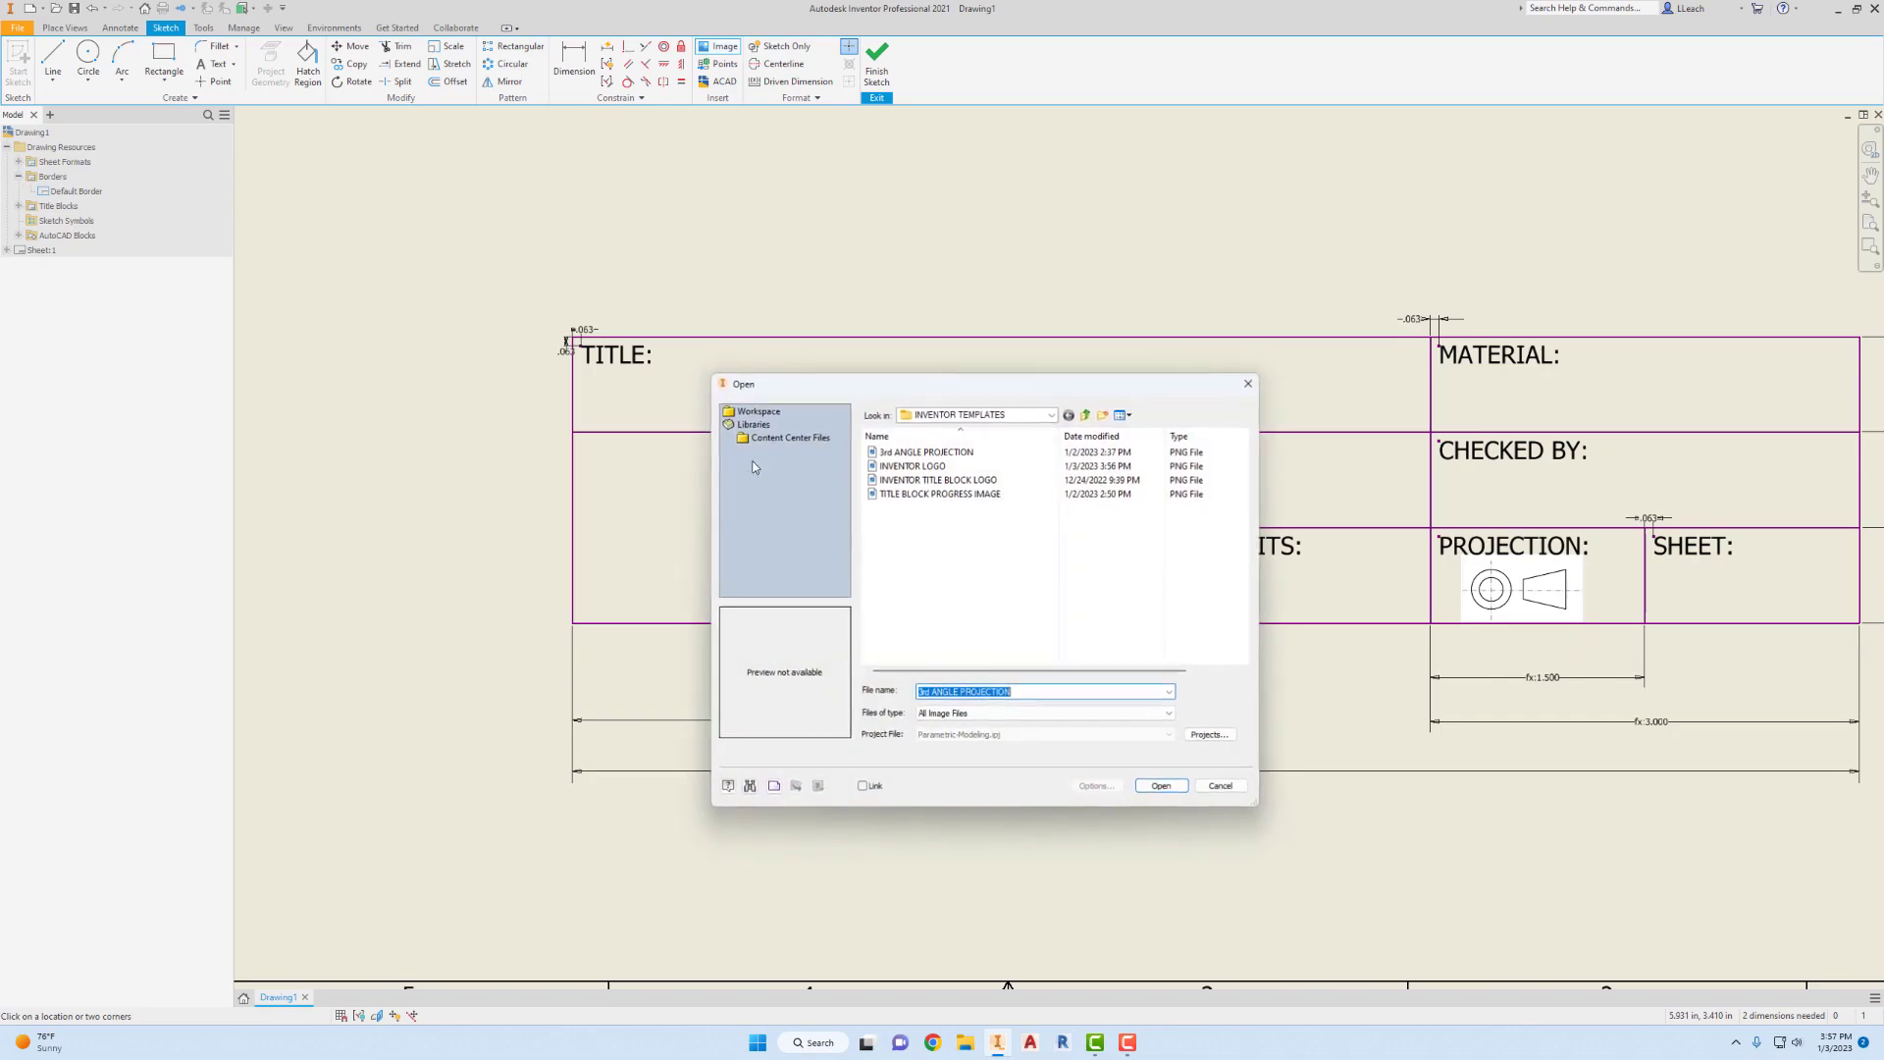
{"action": "left_click", "coordinate": [937, 467]}
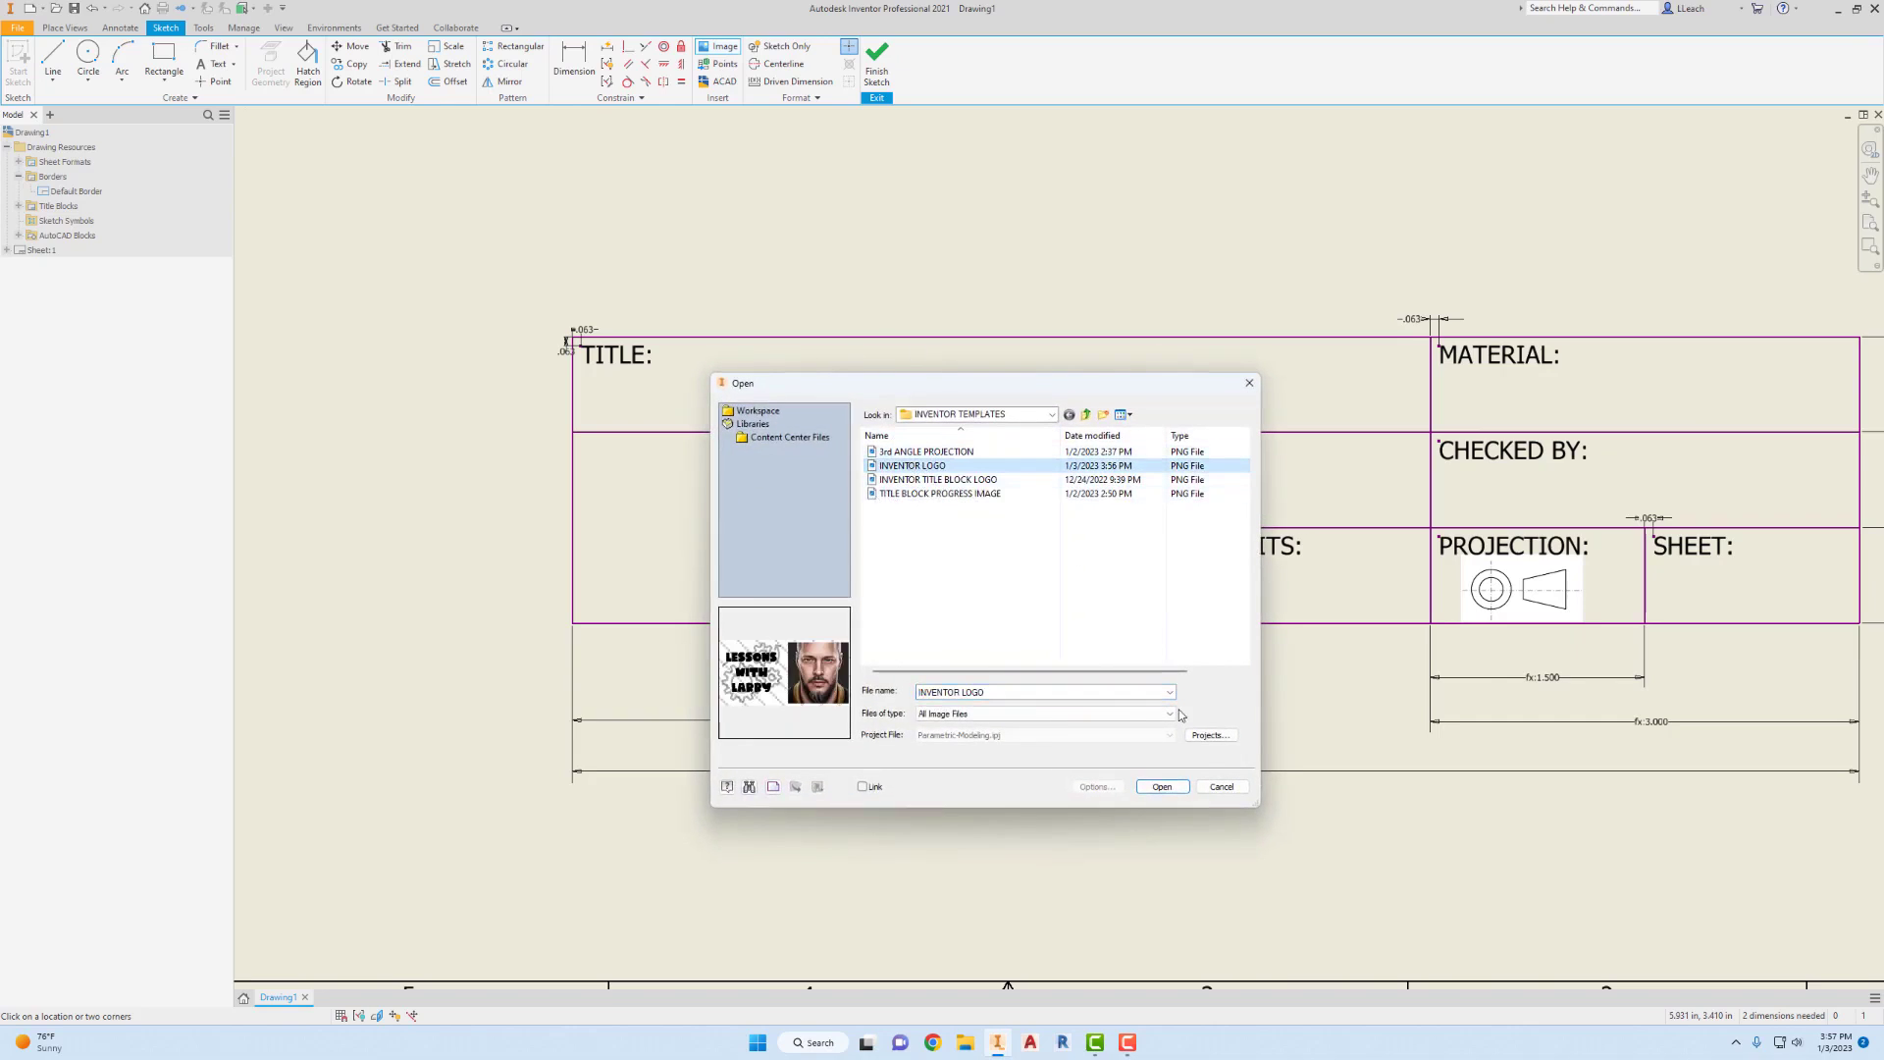
{"action": "left_click", "coordinate": [1160, 787]}
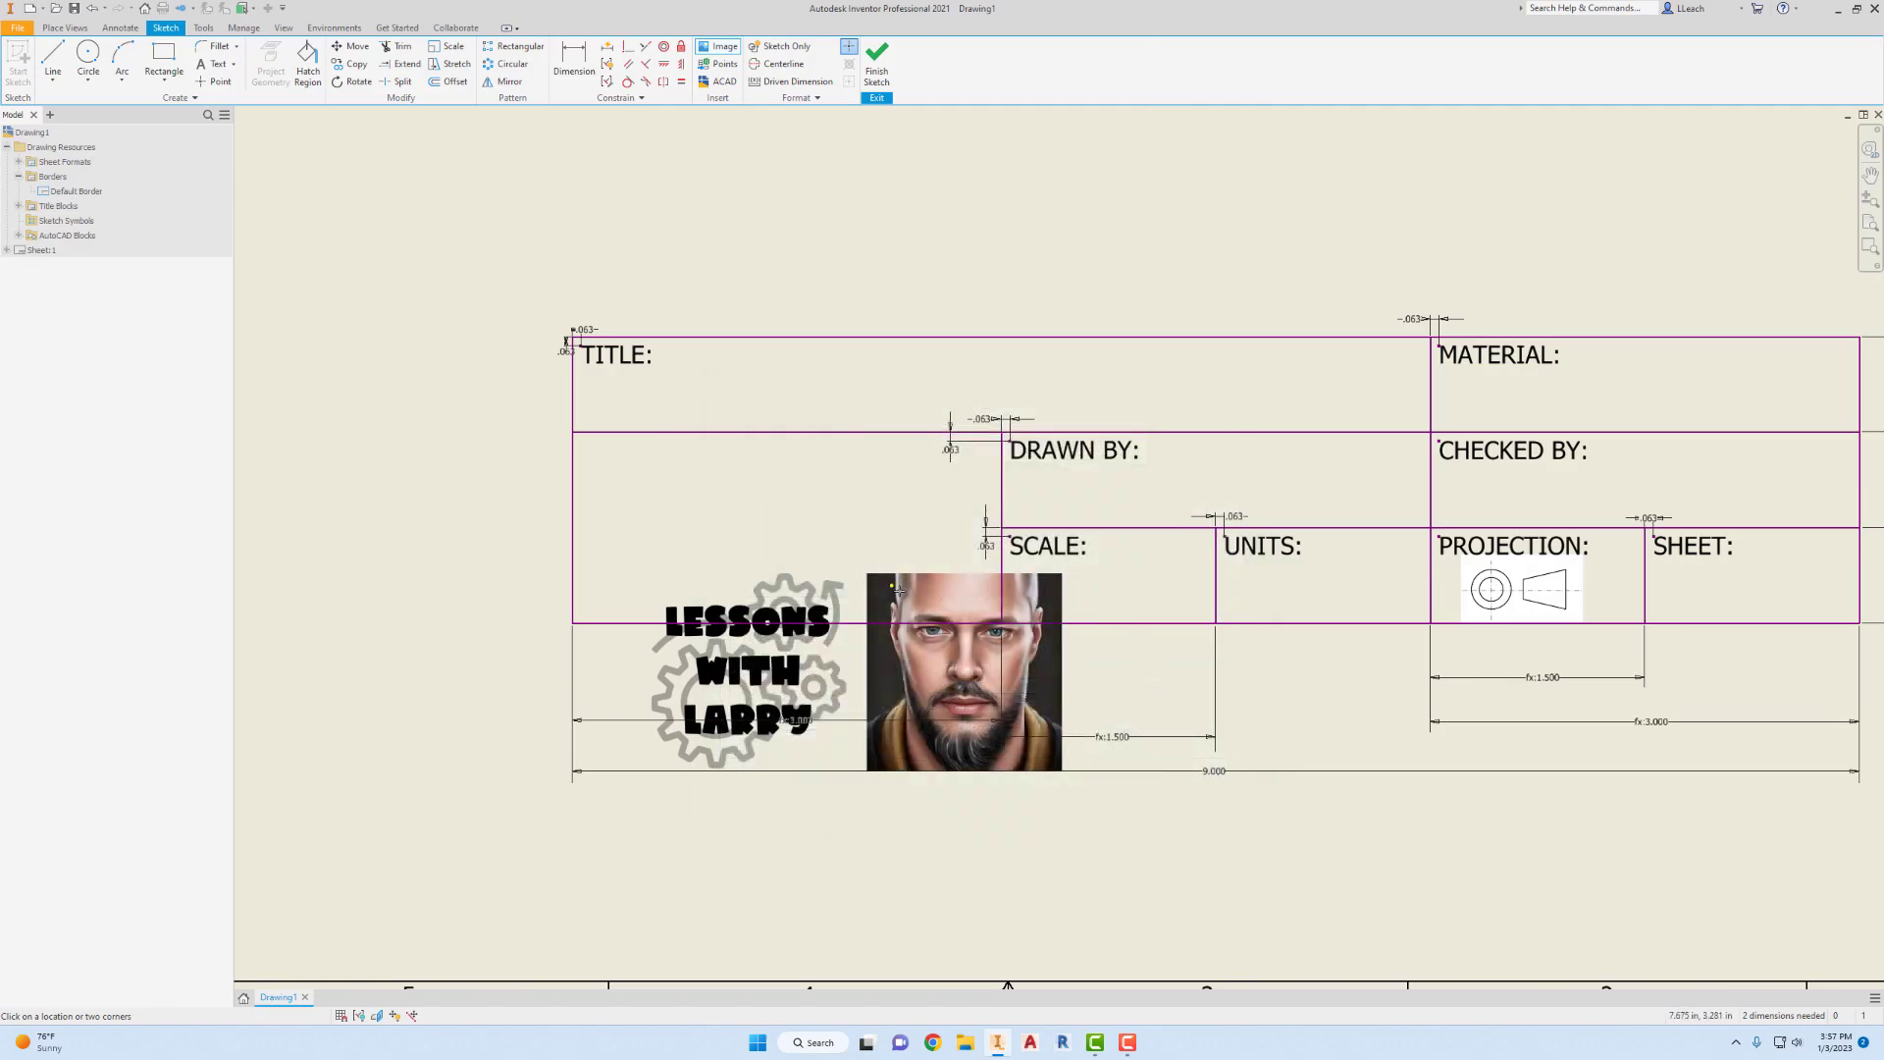
{"action": "key", "text": "Escape"}
- Move the logo image into the empty cell below "TITLE:", shrink it to the cell's height and center it there
{"action": "left_click_drag", "start_coordinate": [909, 584], "coordinate": [846, 453]}
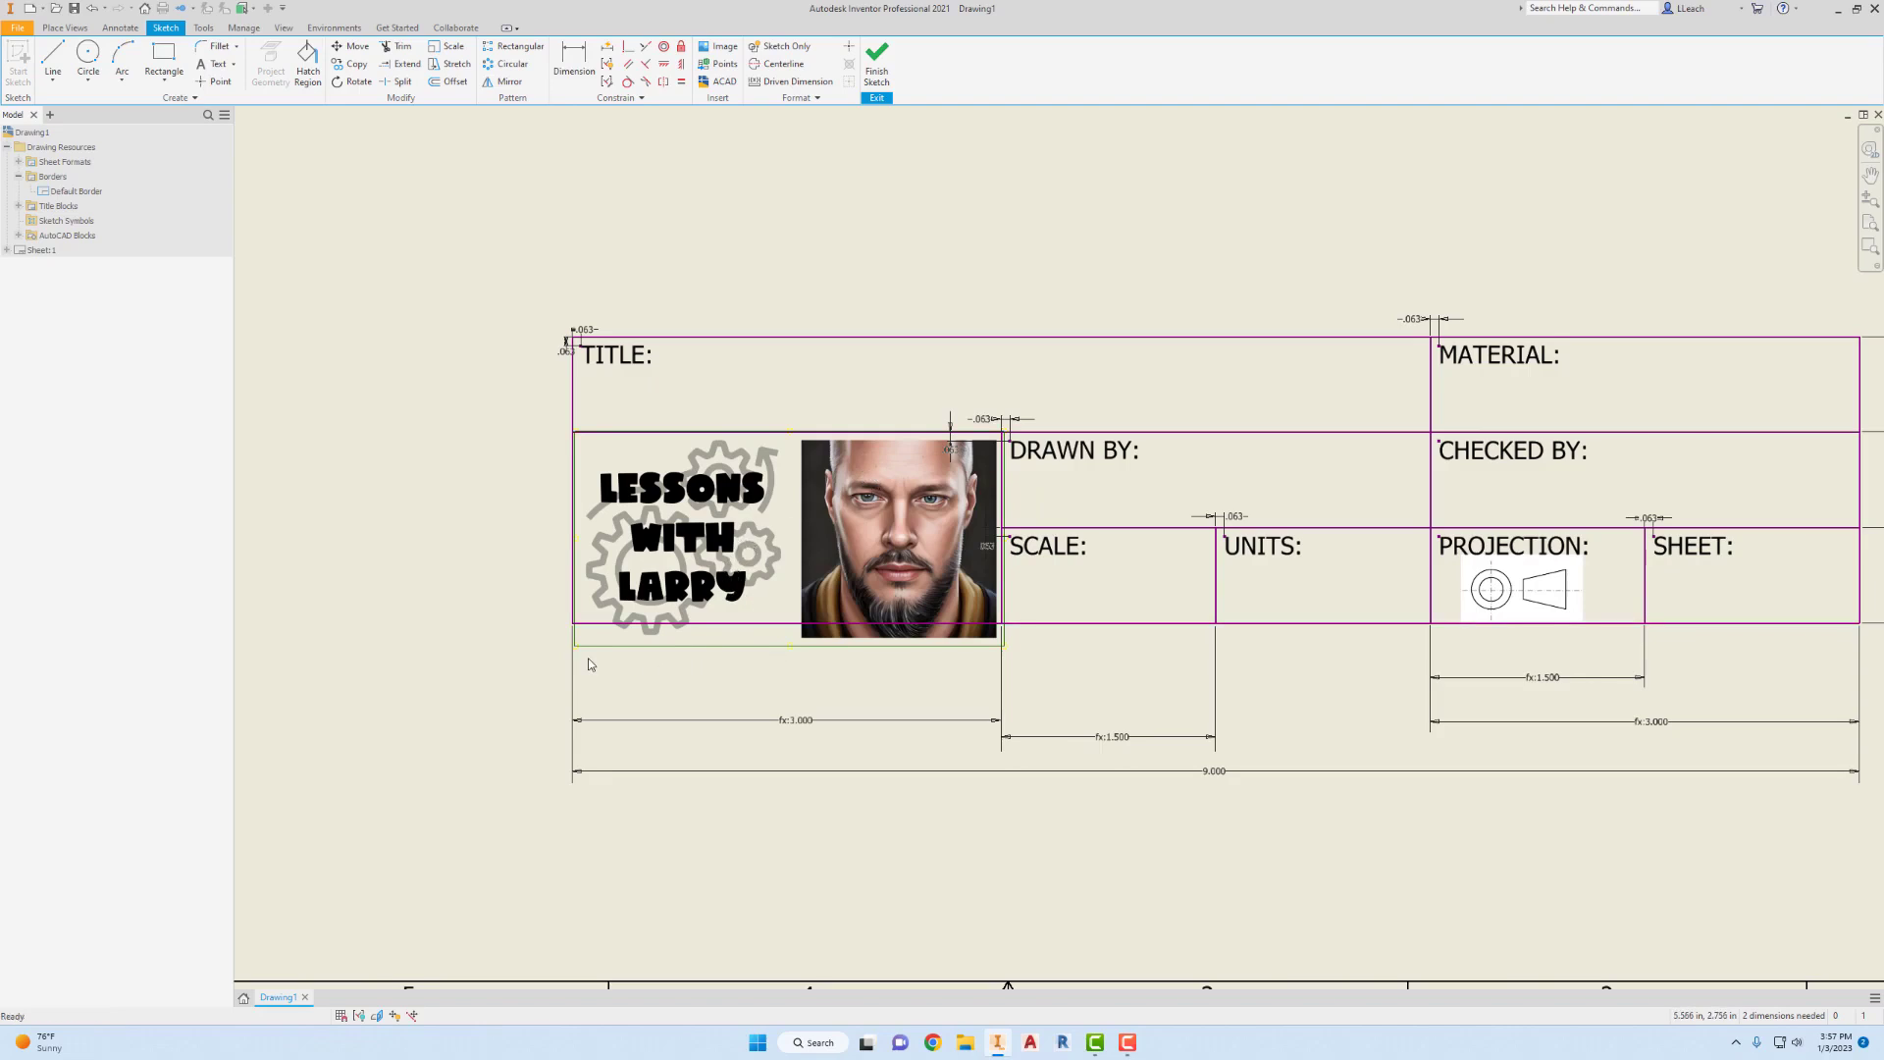
{"action": "left_click_drag", "start_coordinate": [577, 645], "coordinate": [621, 618]}
{"action": "left_click_drag", "start_coordinate": [862, 516], "coordinate": [850, 519]}
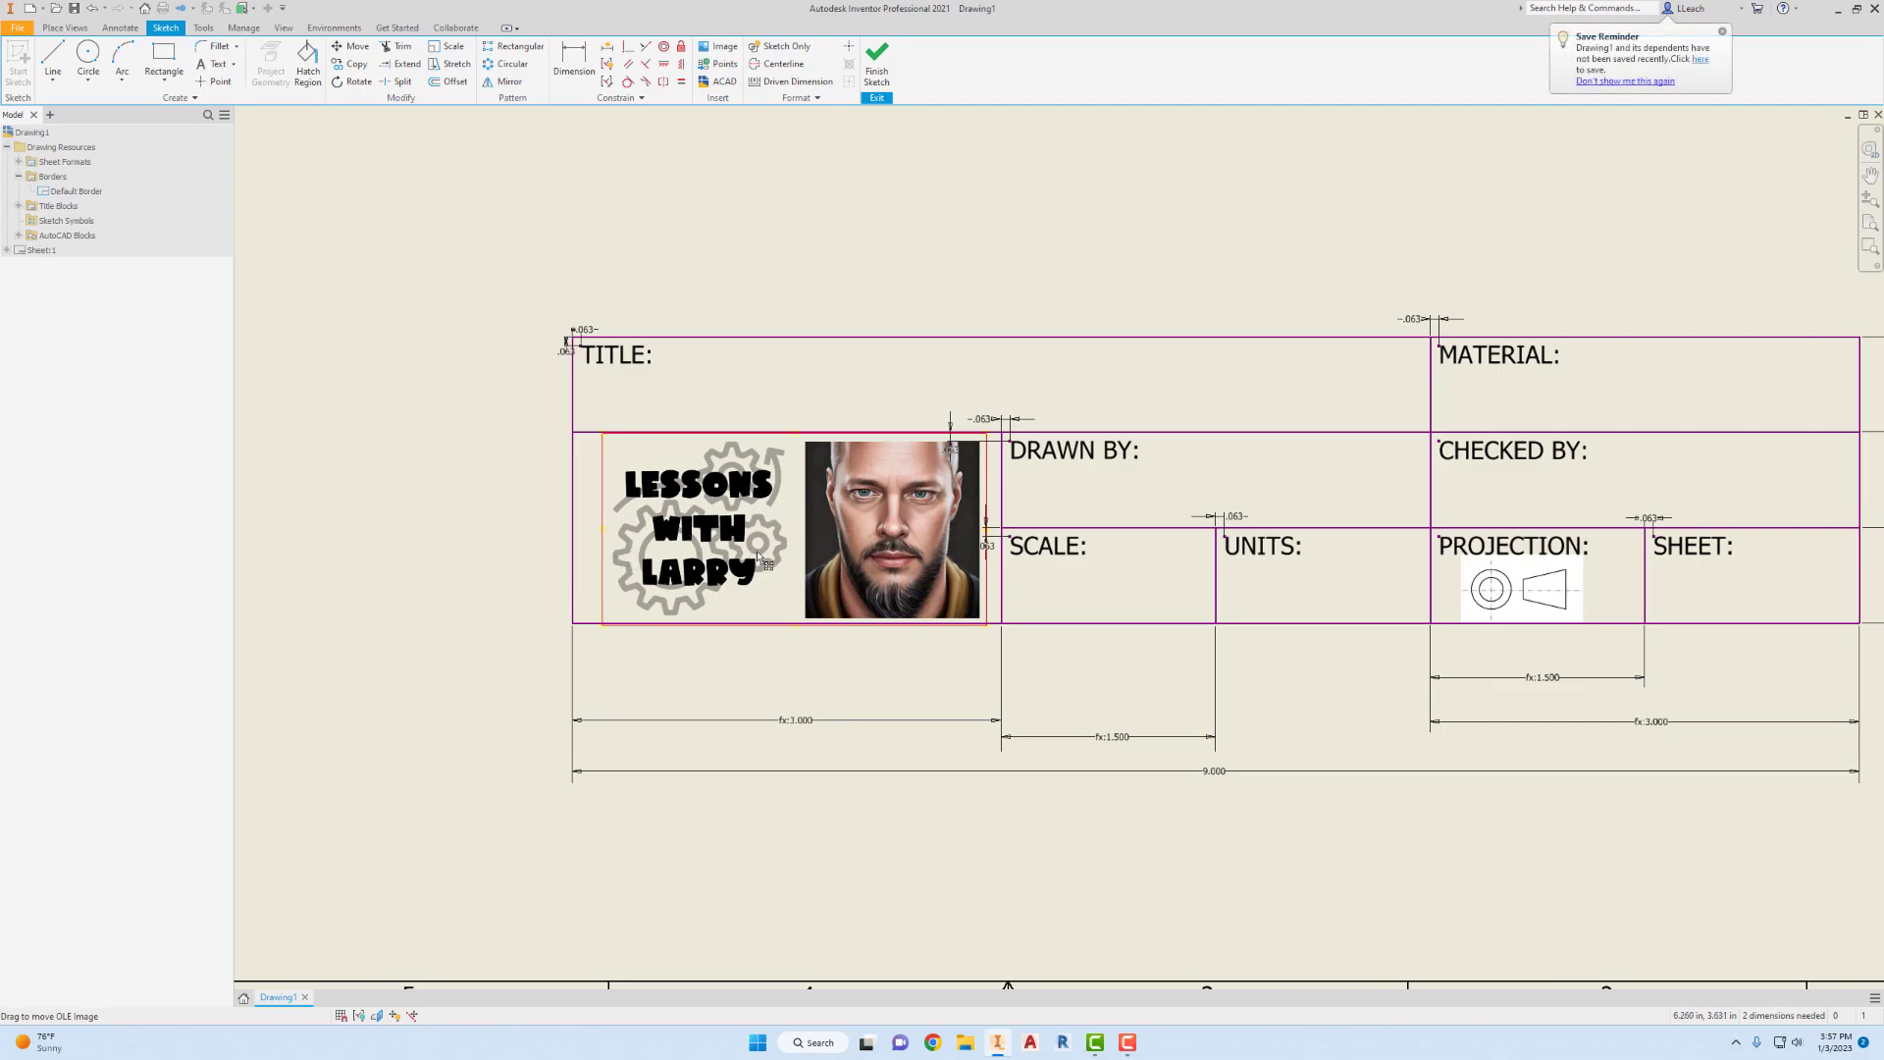
{"action": "left_click_drag", "start_coordinate": [865, 554], "coordinate": [859, 553]}
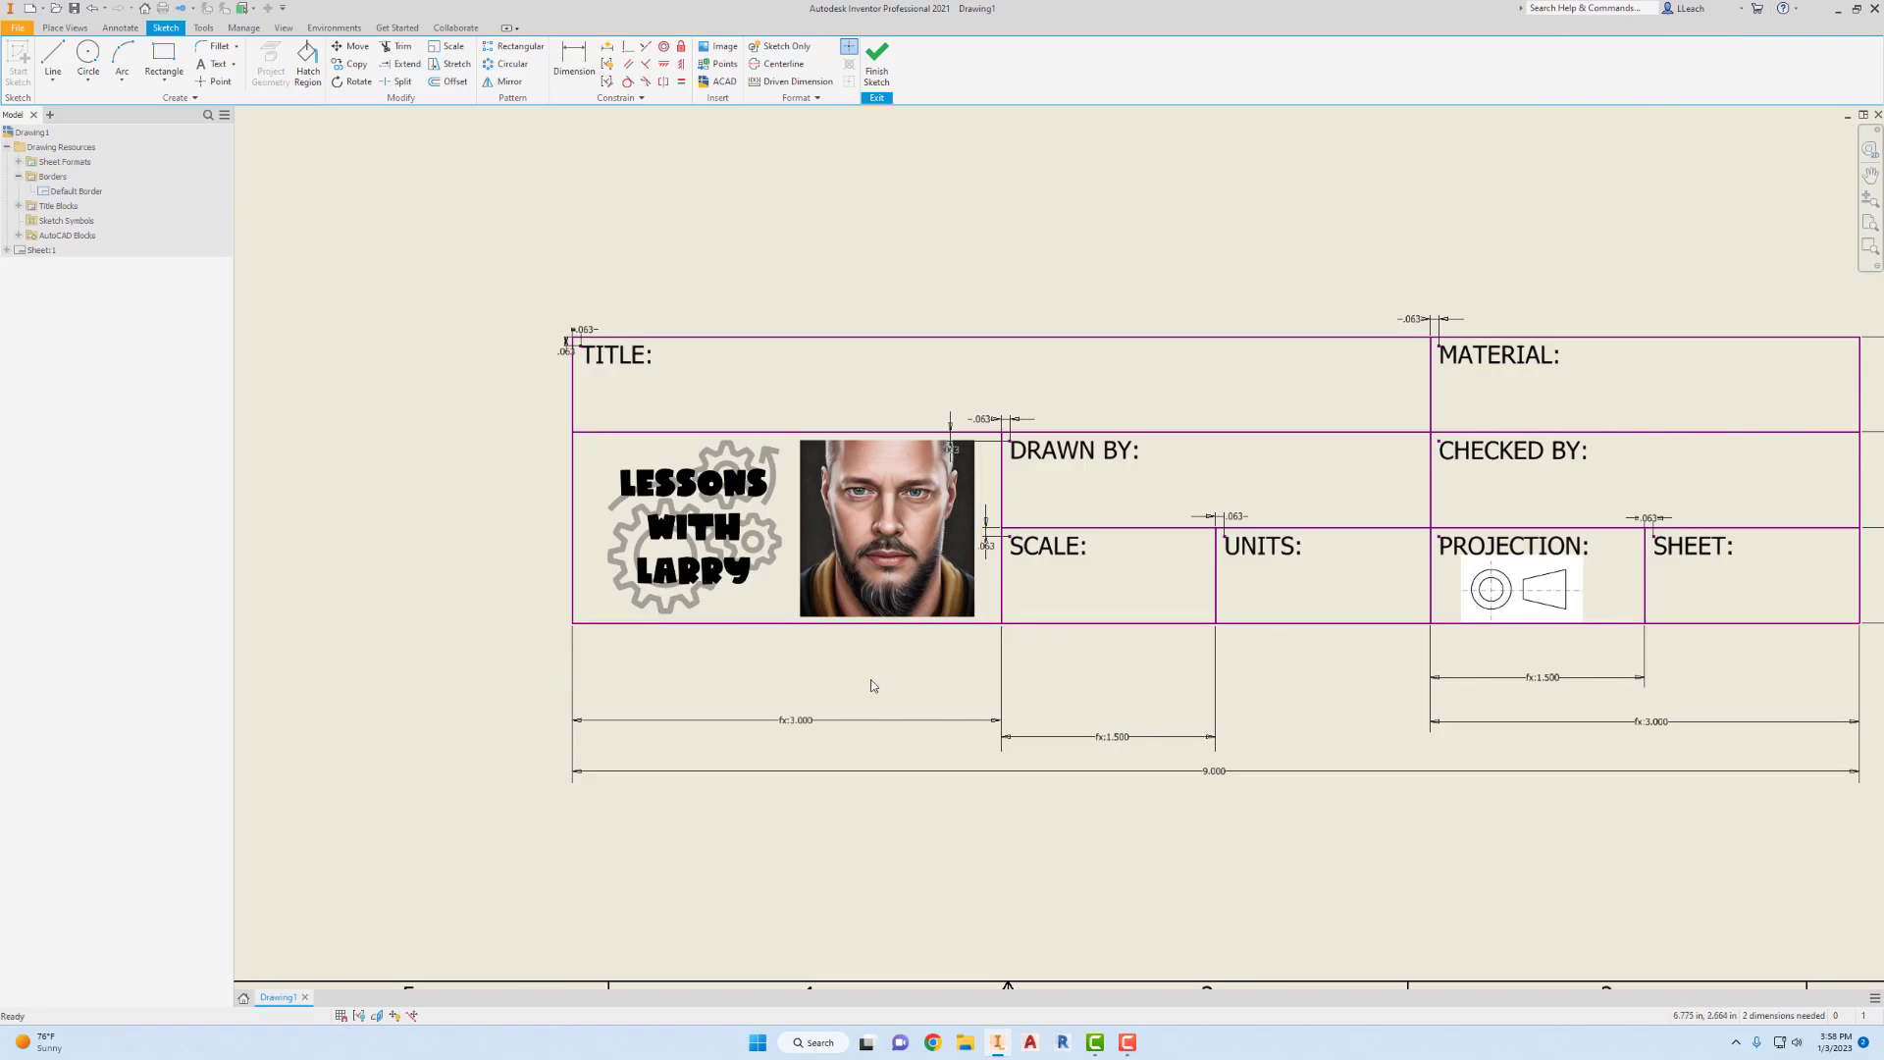
- Finish the title block sketch and save the title block under the name "B SIZE TBLOCK"
{"action": "scroll", "coordinate": [863, 686], "scroll_direction": "down", "scroll_amount": 4}
{"action": "scroll", "coordinate": [891, 670], "scroll_direction": "up", "scroll_amount": 4}
{"action": "scroll", "coordinate": [891, 670], "scroll_direction": "down", "scroll_amount": 3}
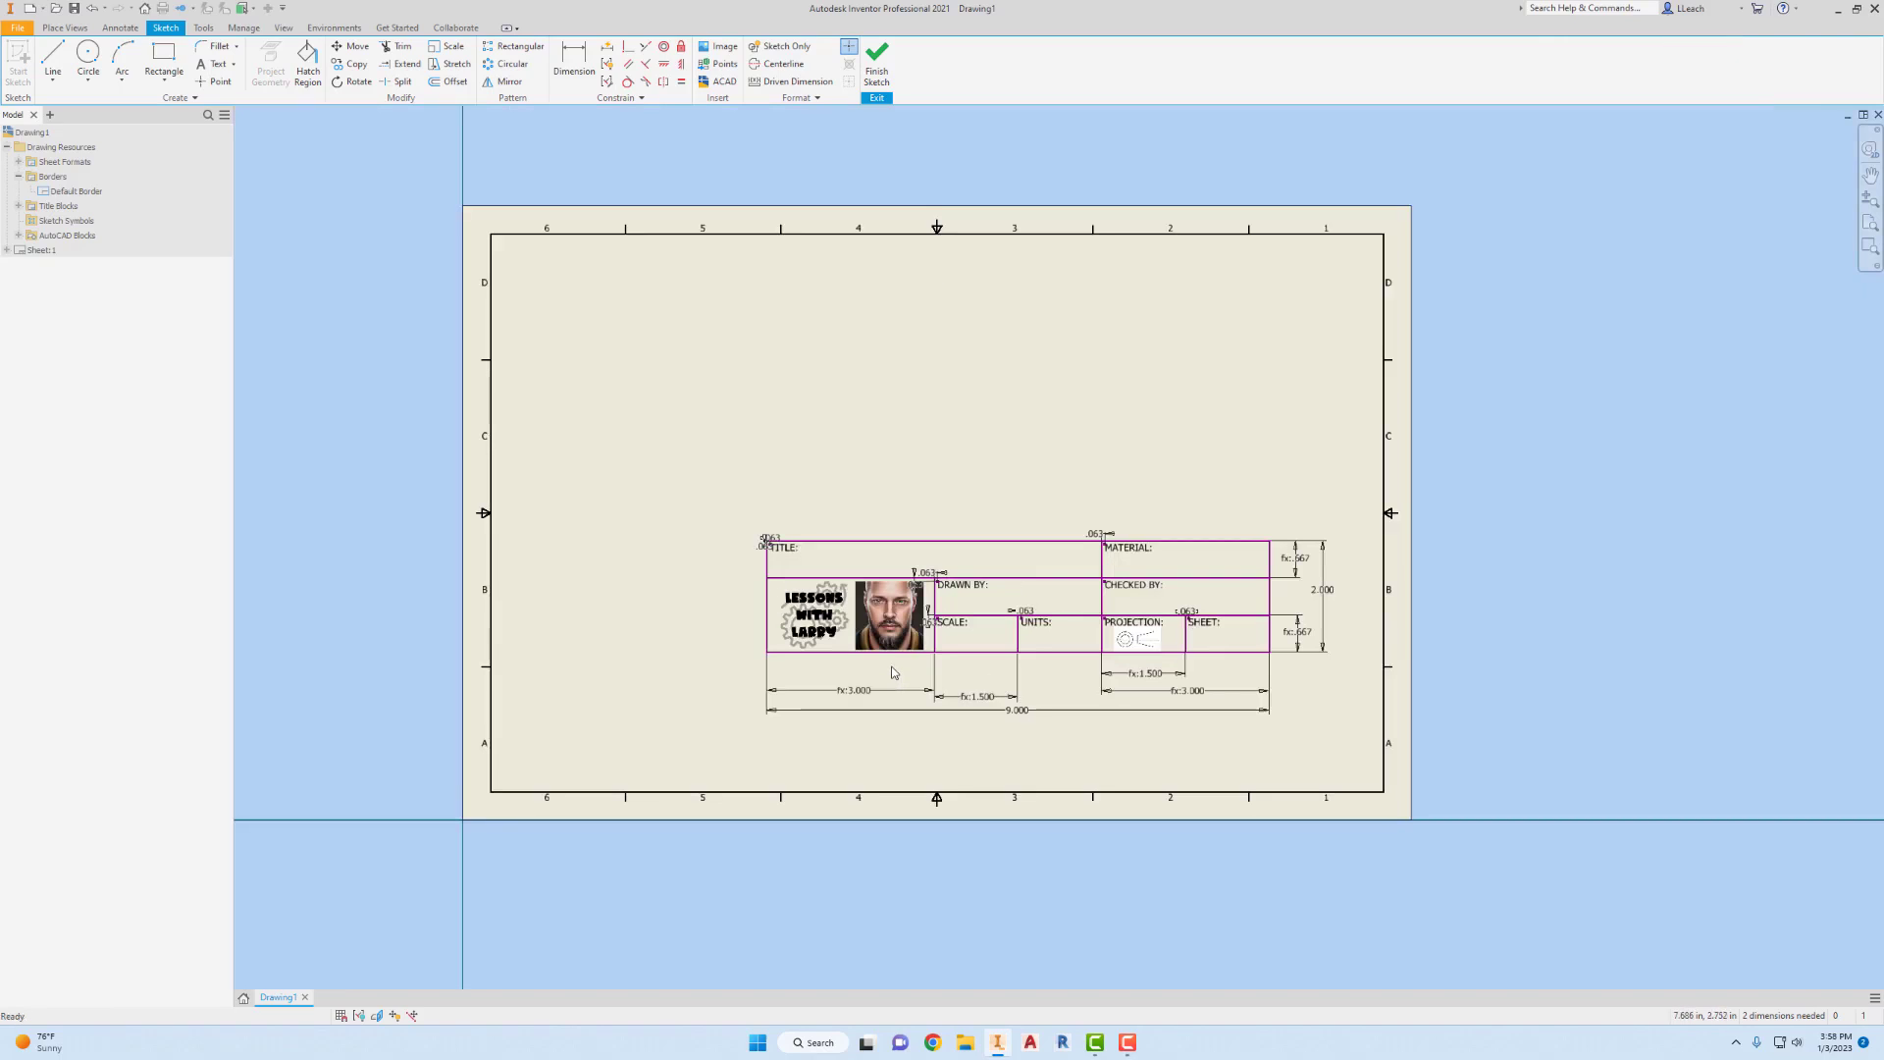
{"action": "middle_click_drag", "start_coordinate": [953, 609], "coordinate": [951, 633]}
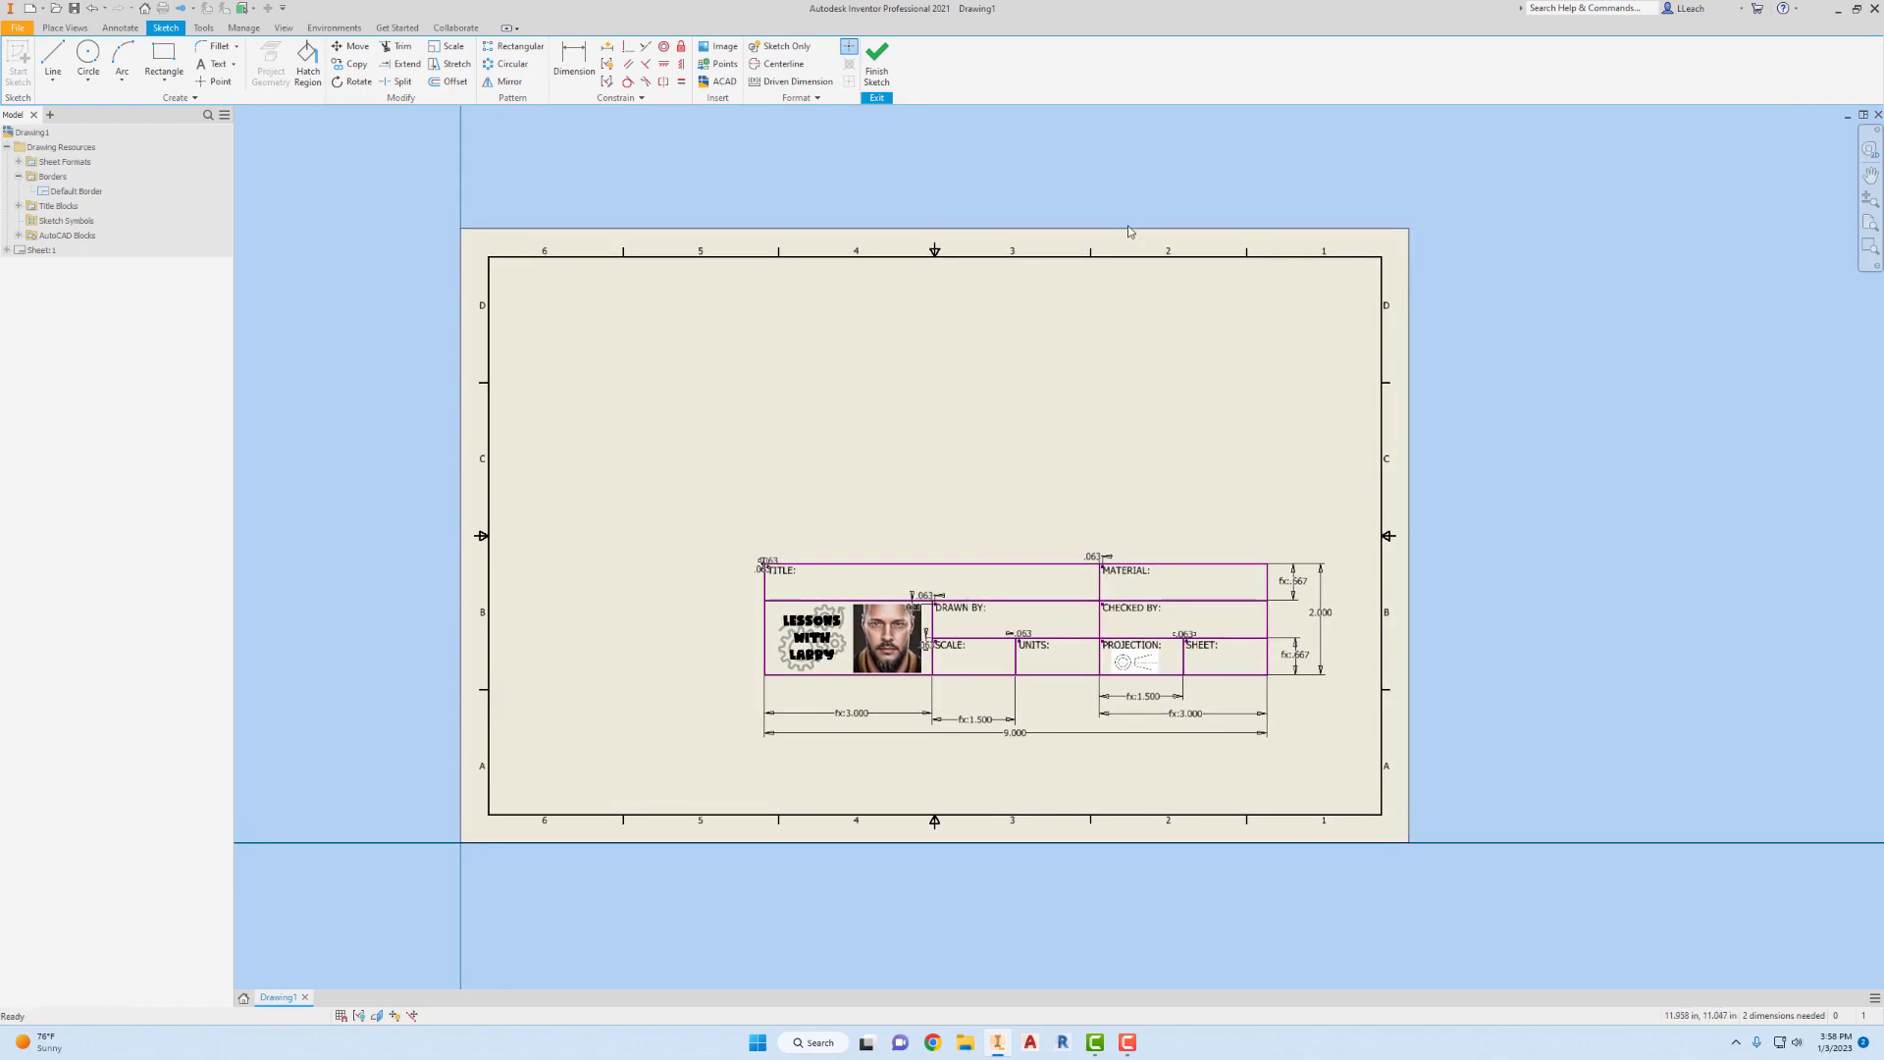
{"action": "left_click", "coordinate": [882, 75]}
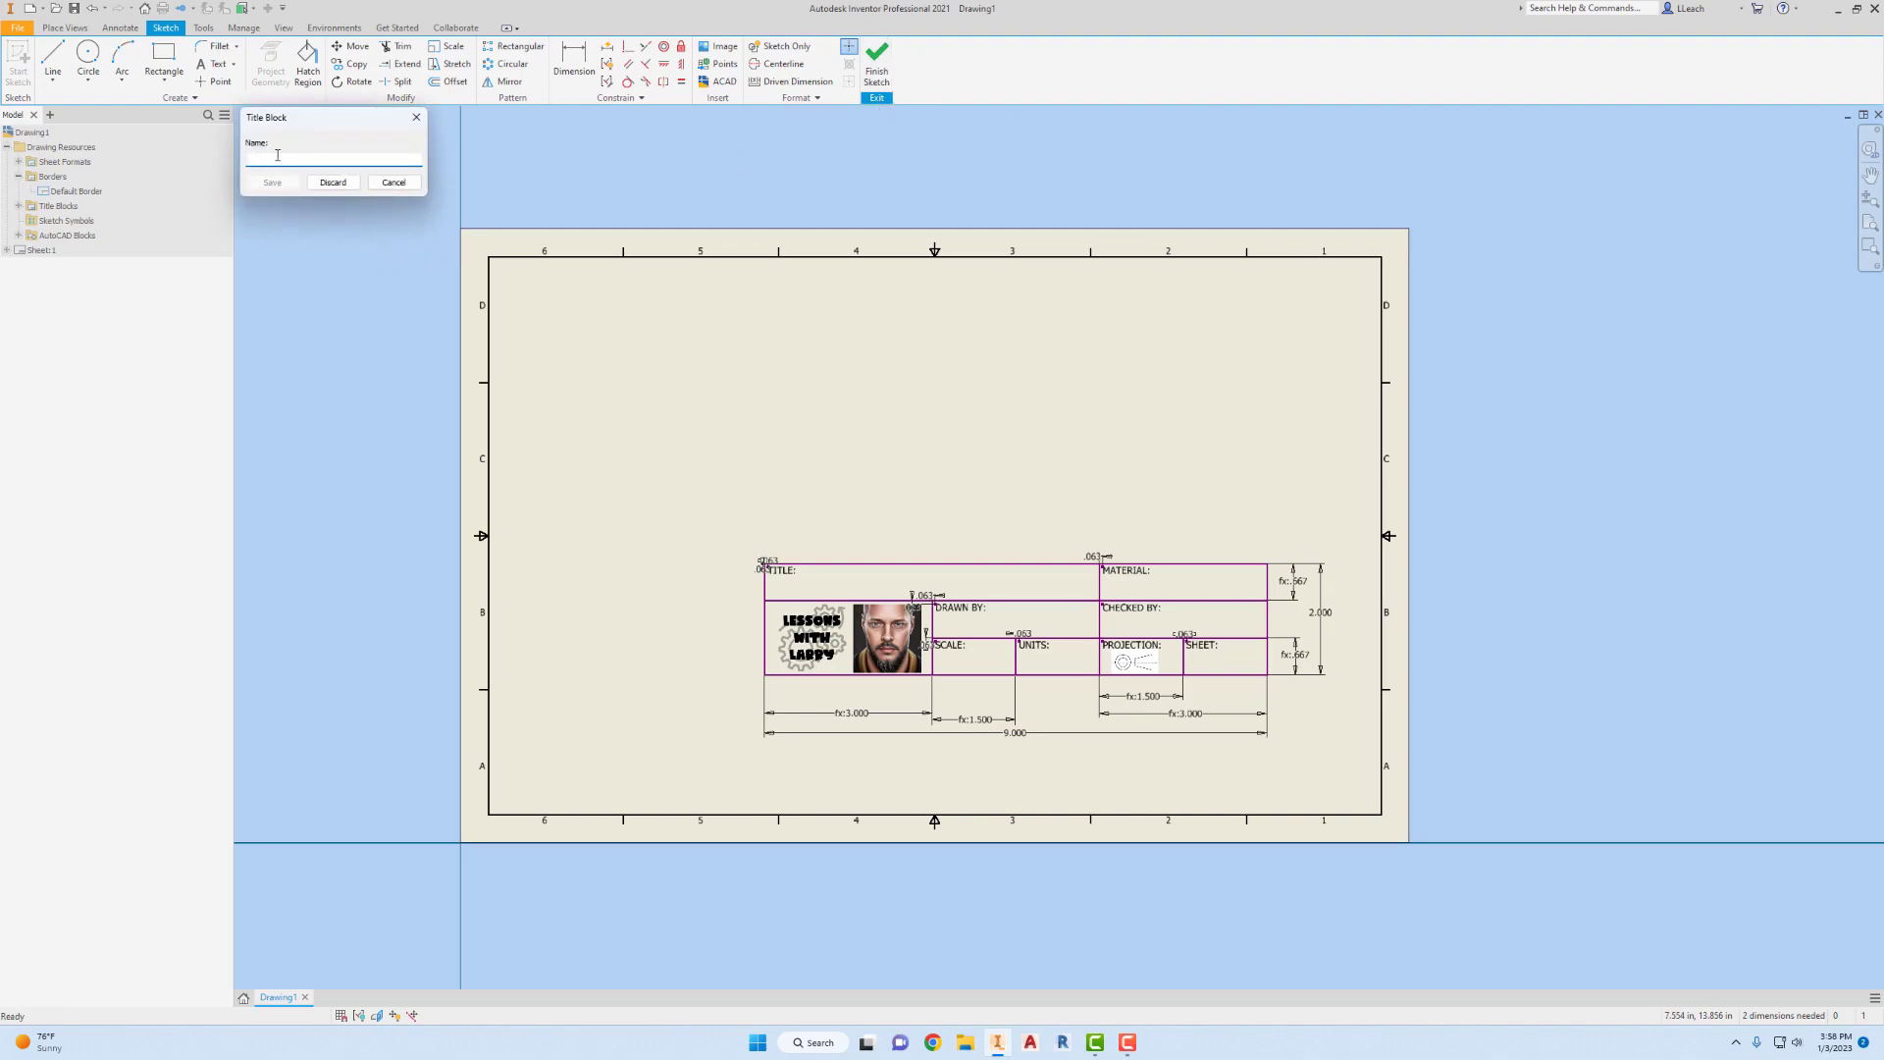
{"action": "type", "text": "B SIZE TBLOCK"}
{"action": "left_click", "coordinate": [272, 183]}
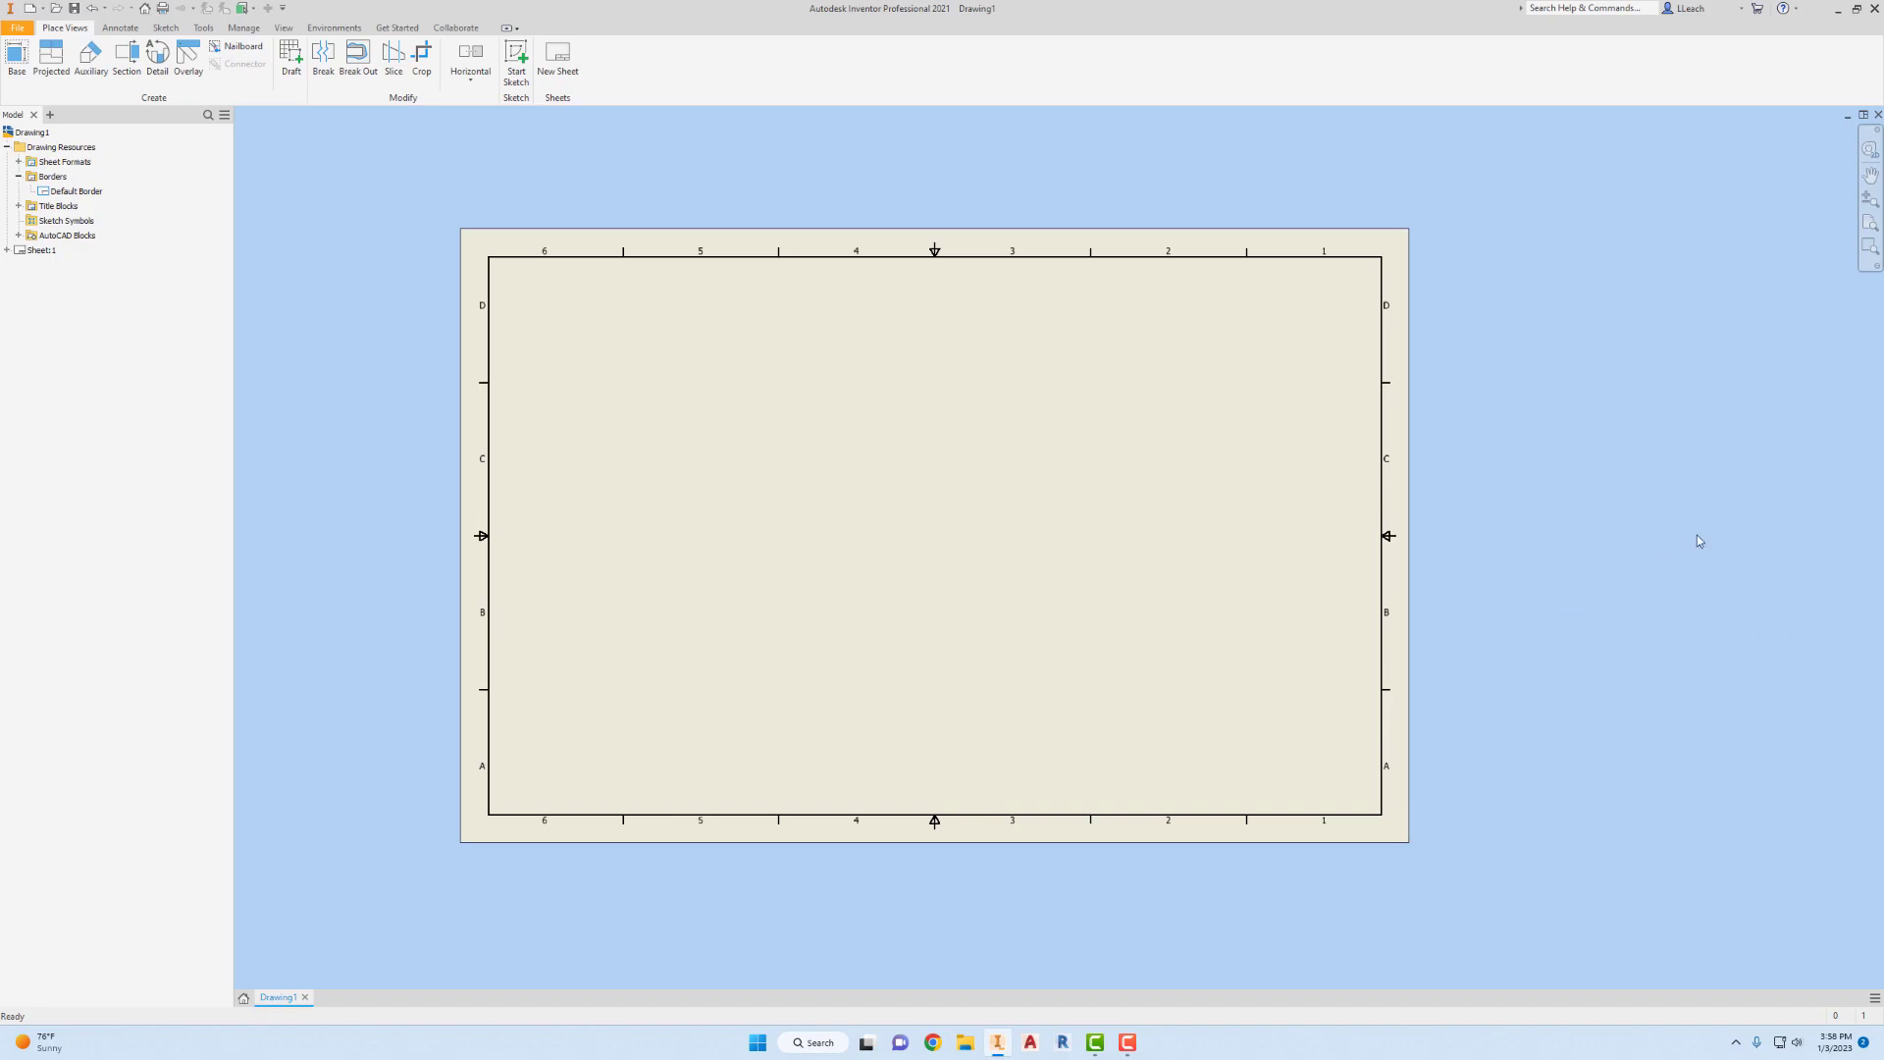
- Insert the "B SIZE TBLOCK" title block from the drawing resources onto the sheet
{"action": "left_click", "coordinate": [19, 207]}
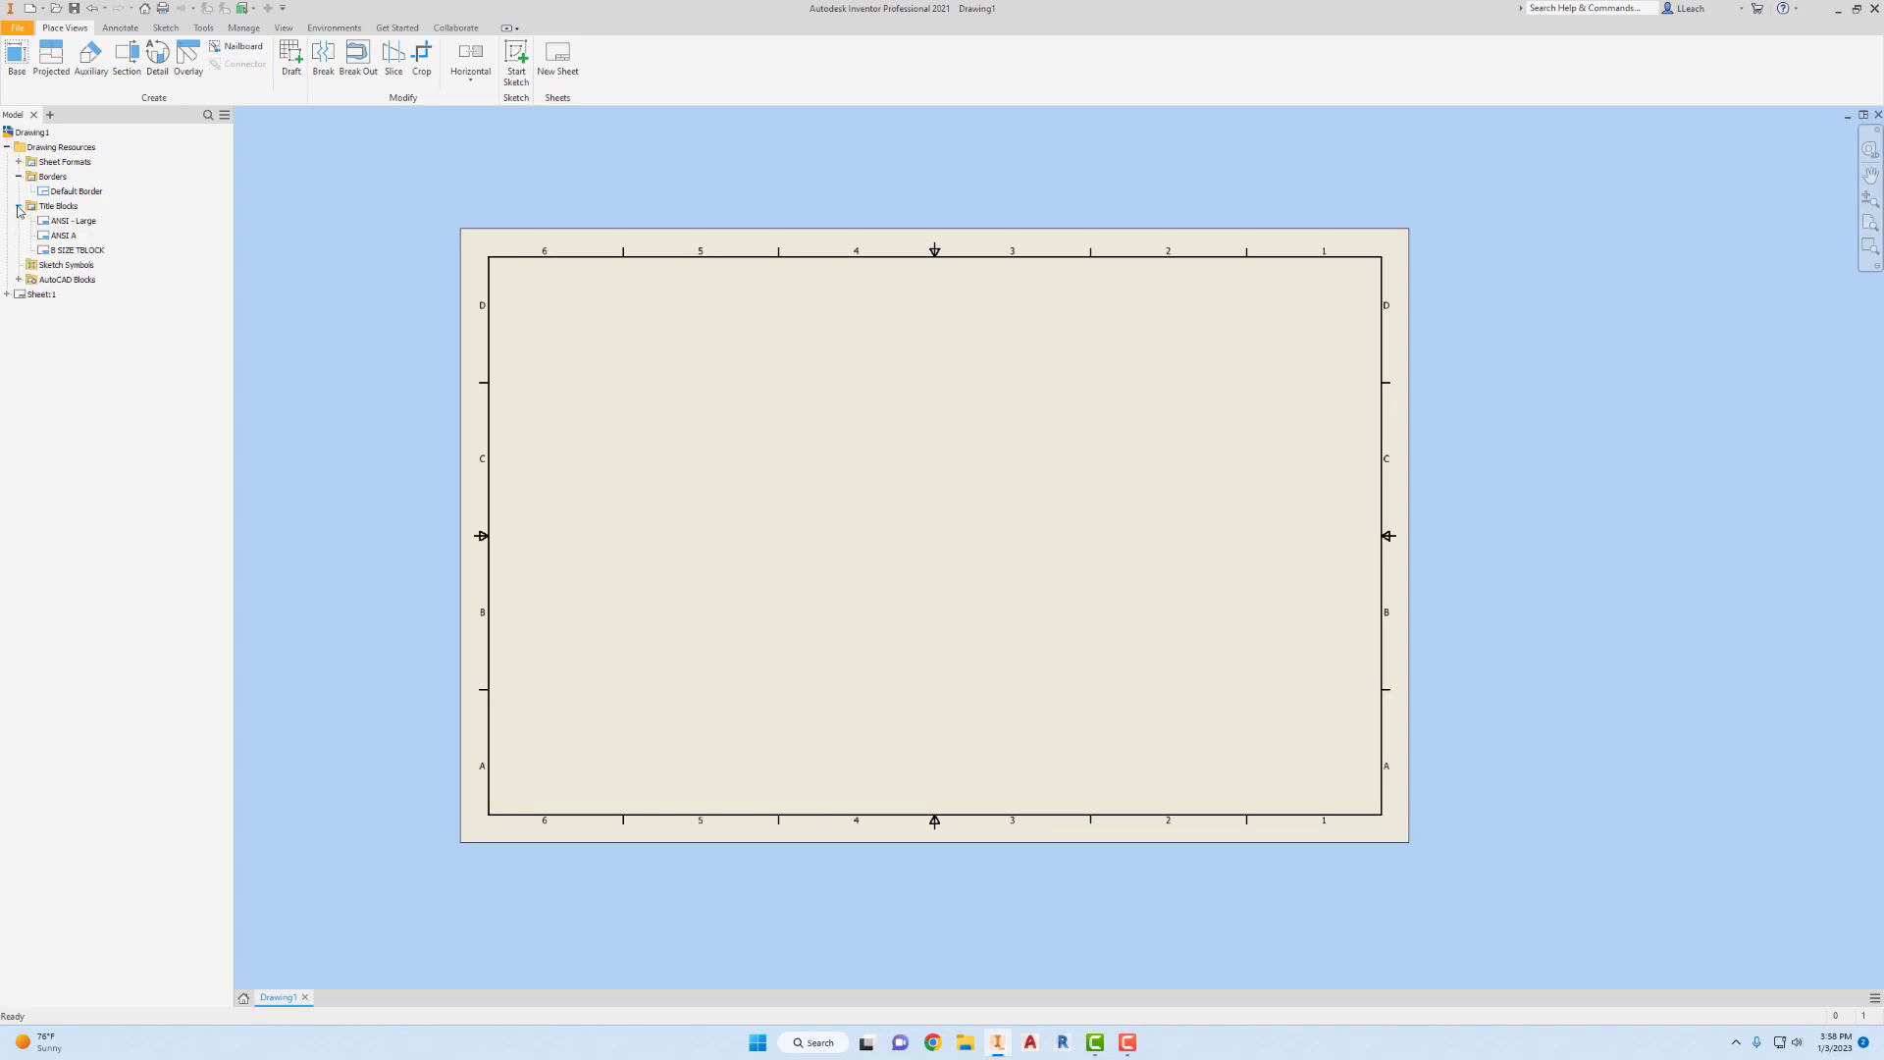
{"action": "left_click", "coordinate": [77, 251]}
{"action": "right_click", "coordinate": [81, 258]}
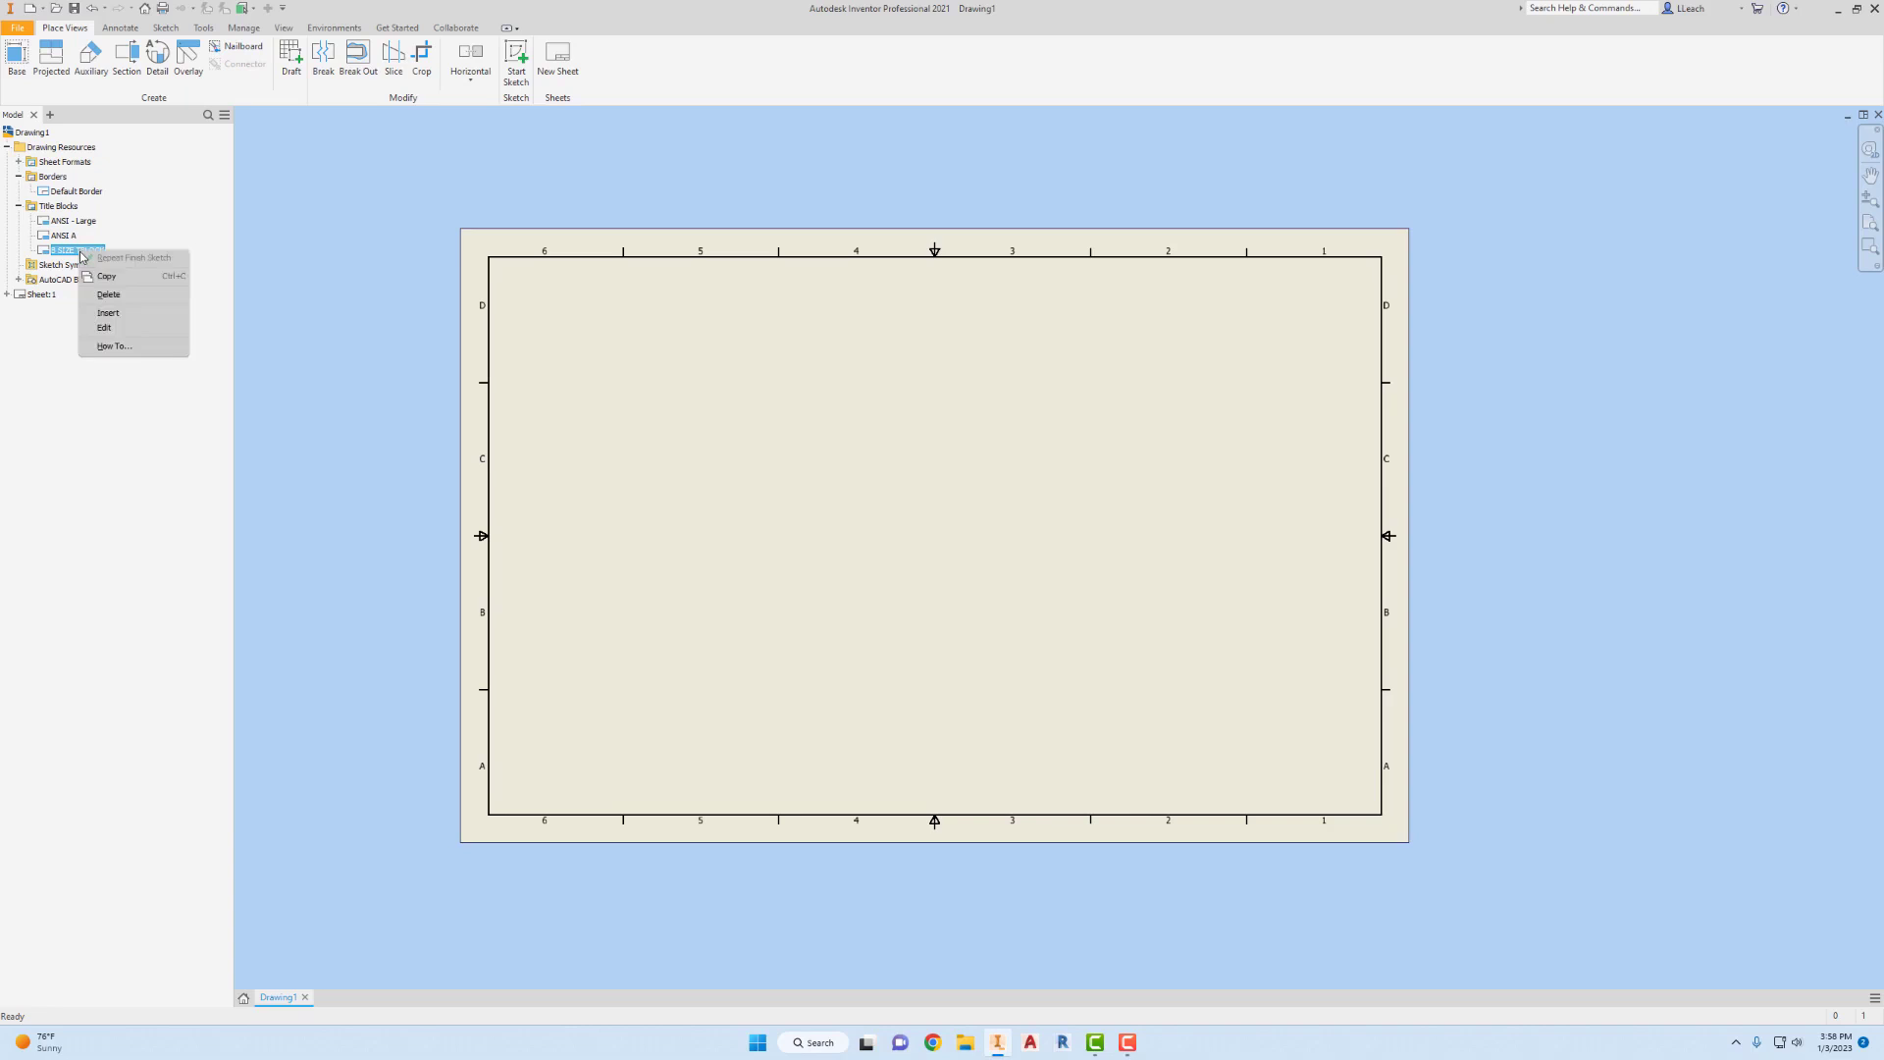
{"action": "left_click", "coordinate": [109, 313]}
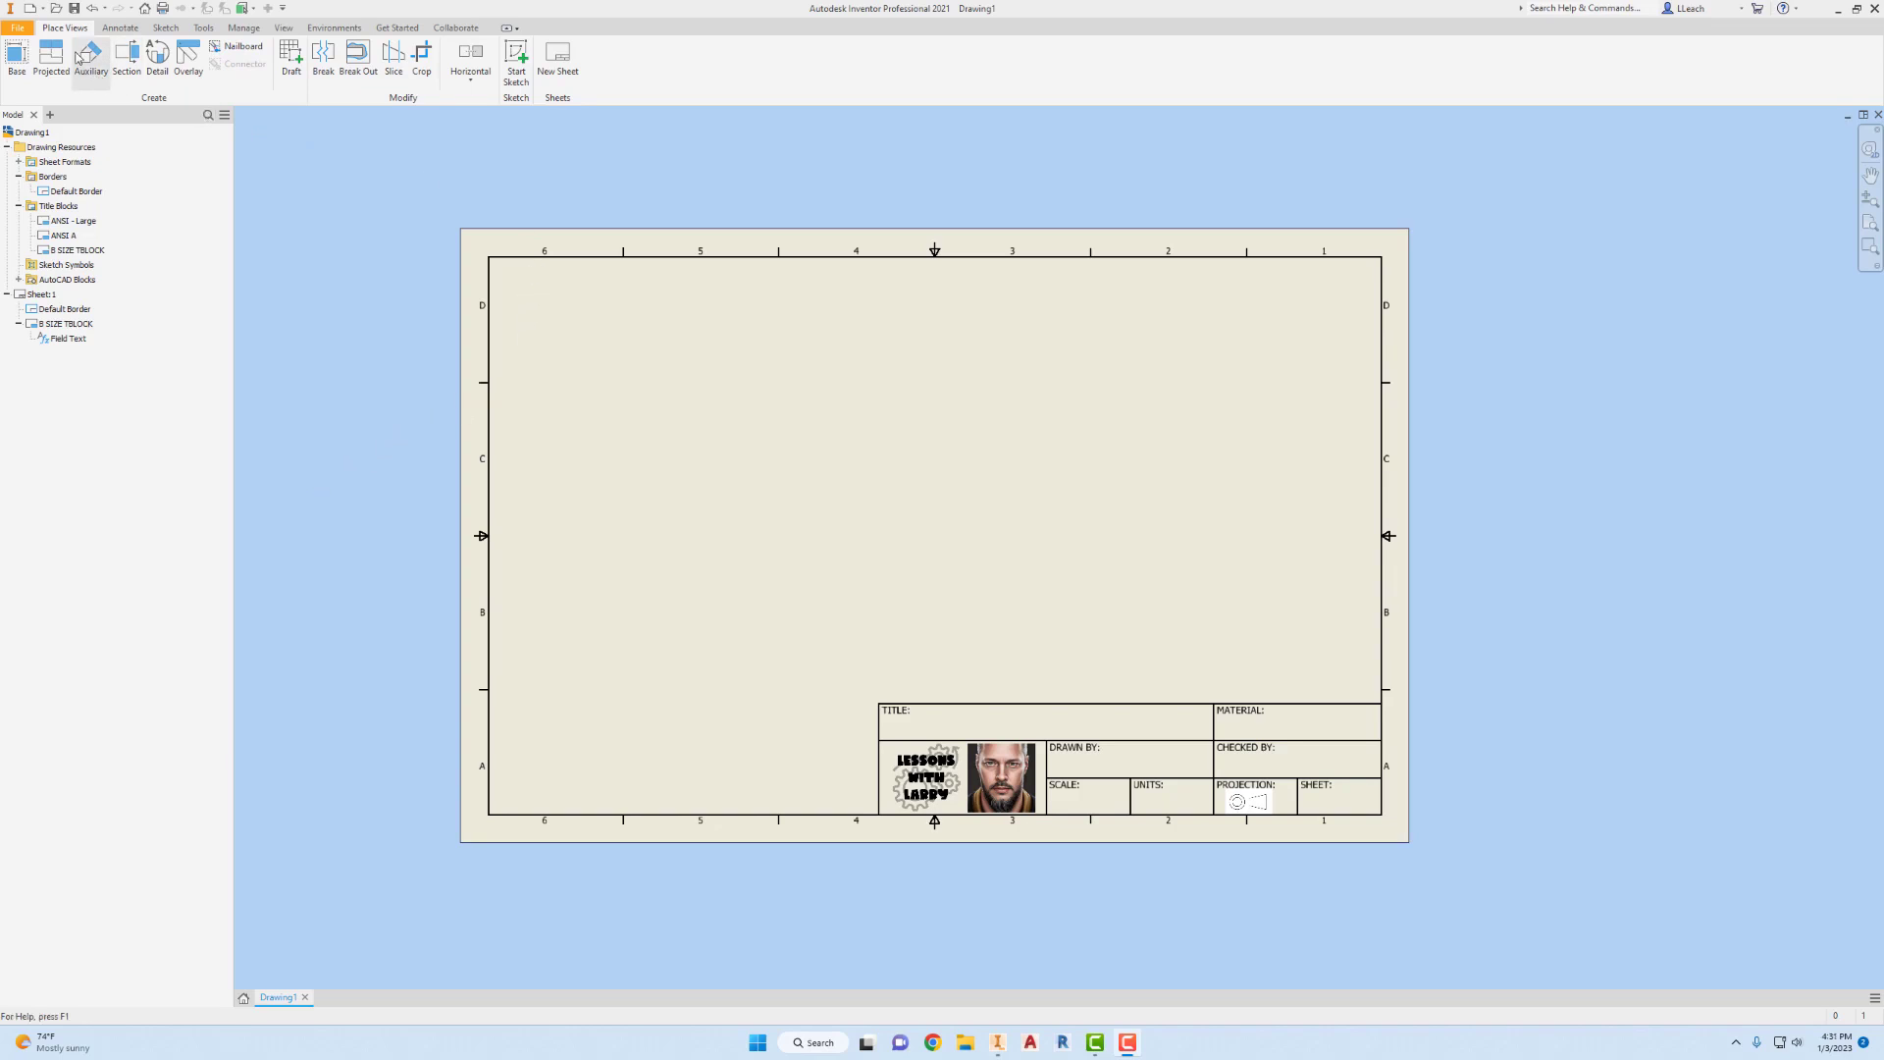
- Save a copy of the drawing as a template named "B SIZE LANDSCAPE TITLEBLOCK" in the en-US folder, as an Inventor DWG
{"action": "left_click", "coordinate": [16, 30]}
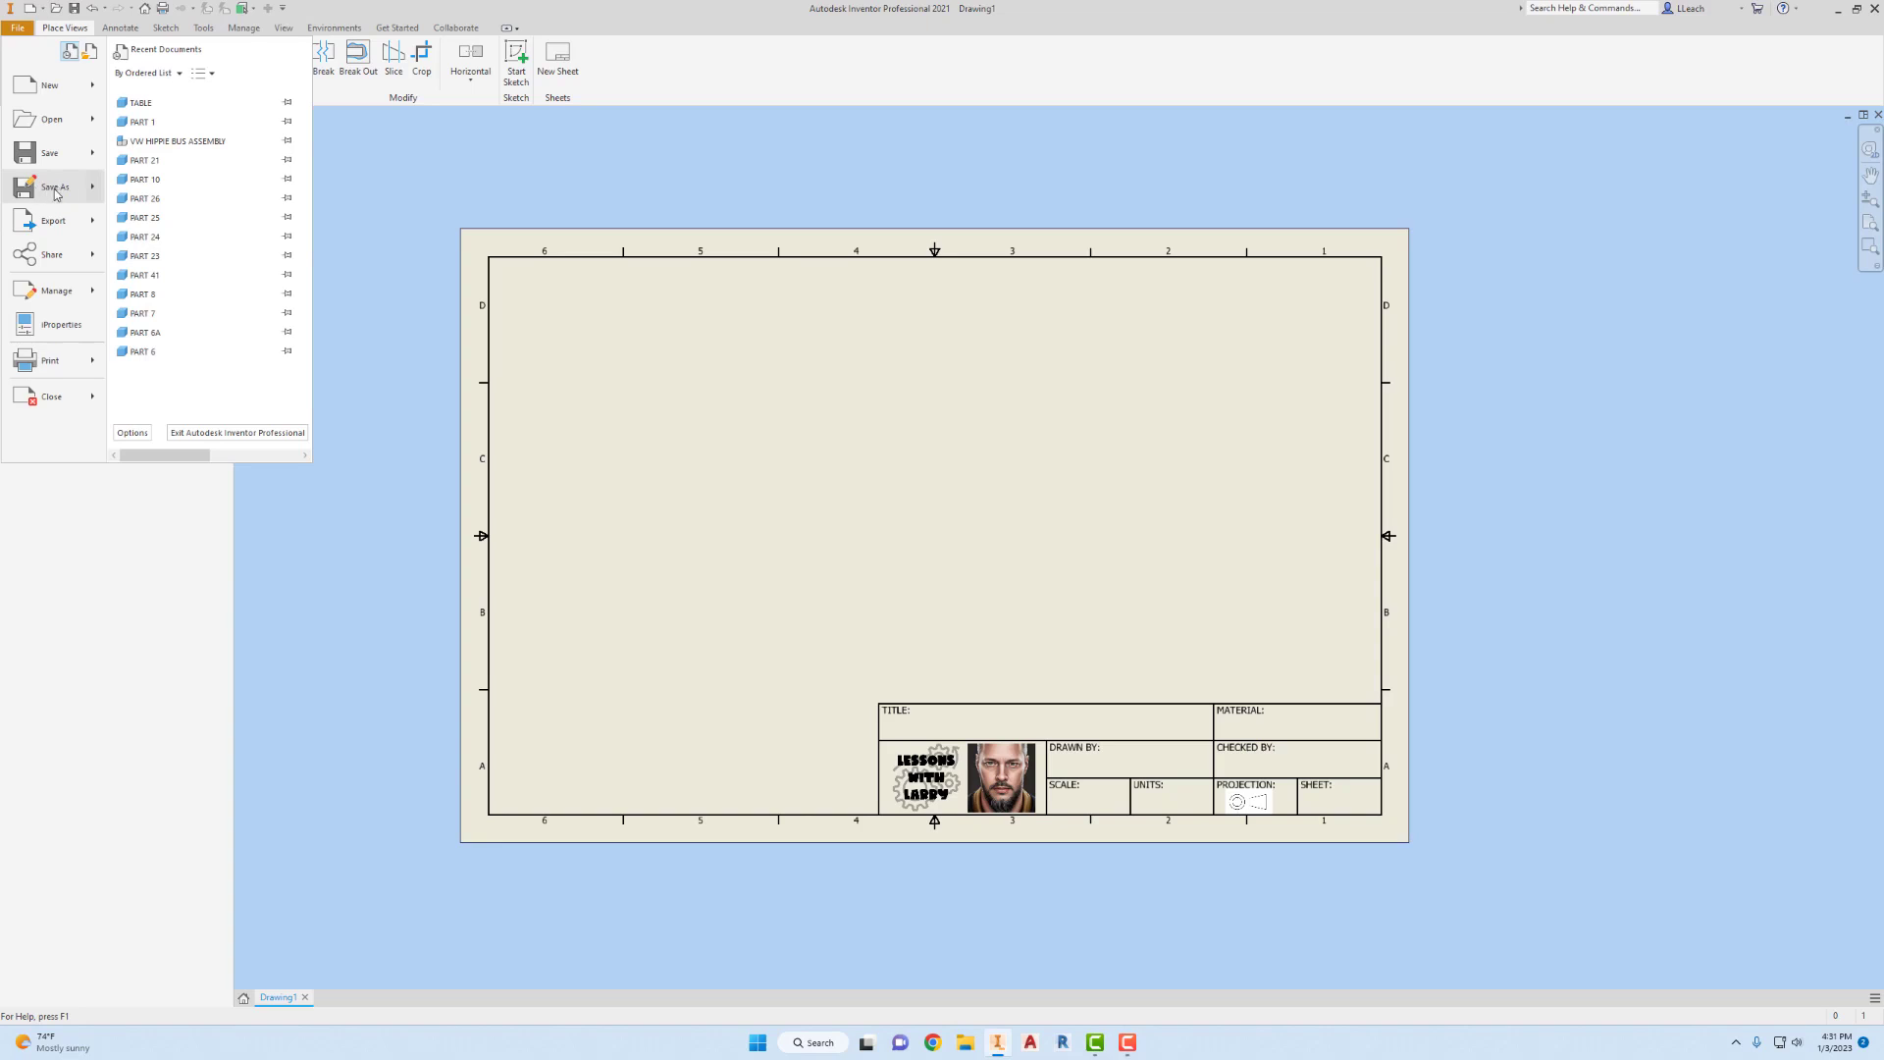
{"action": "mouse_move", "coordinate": [55, 193]}
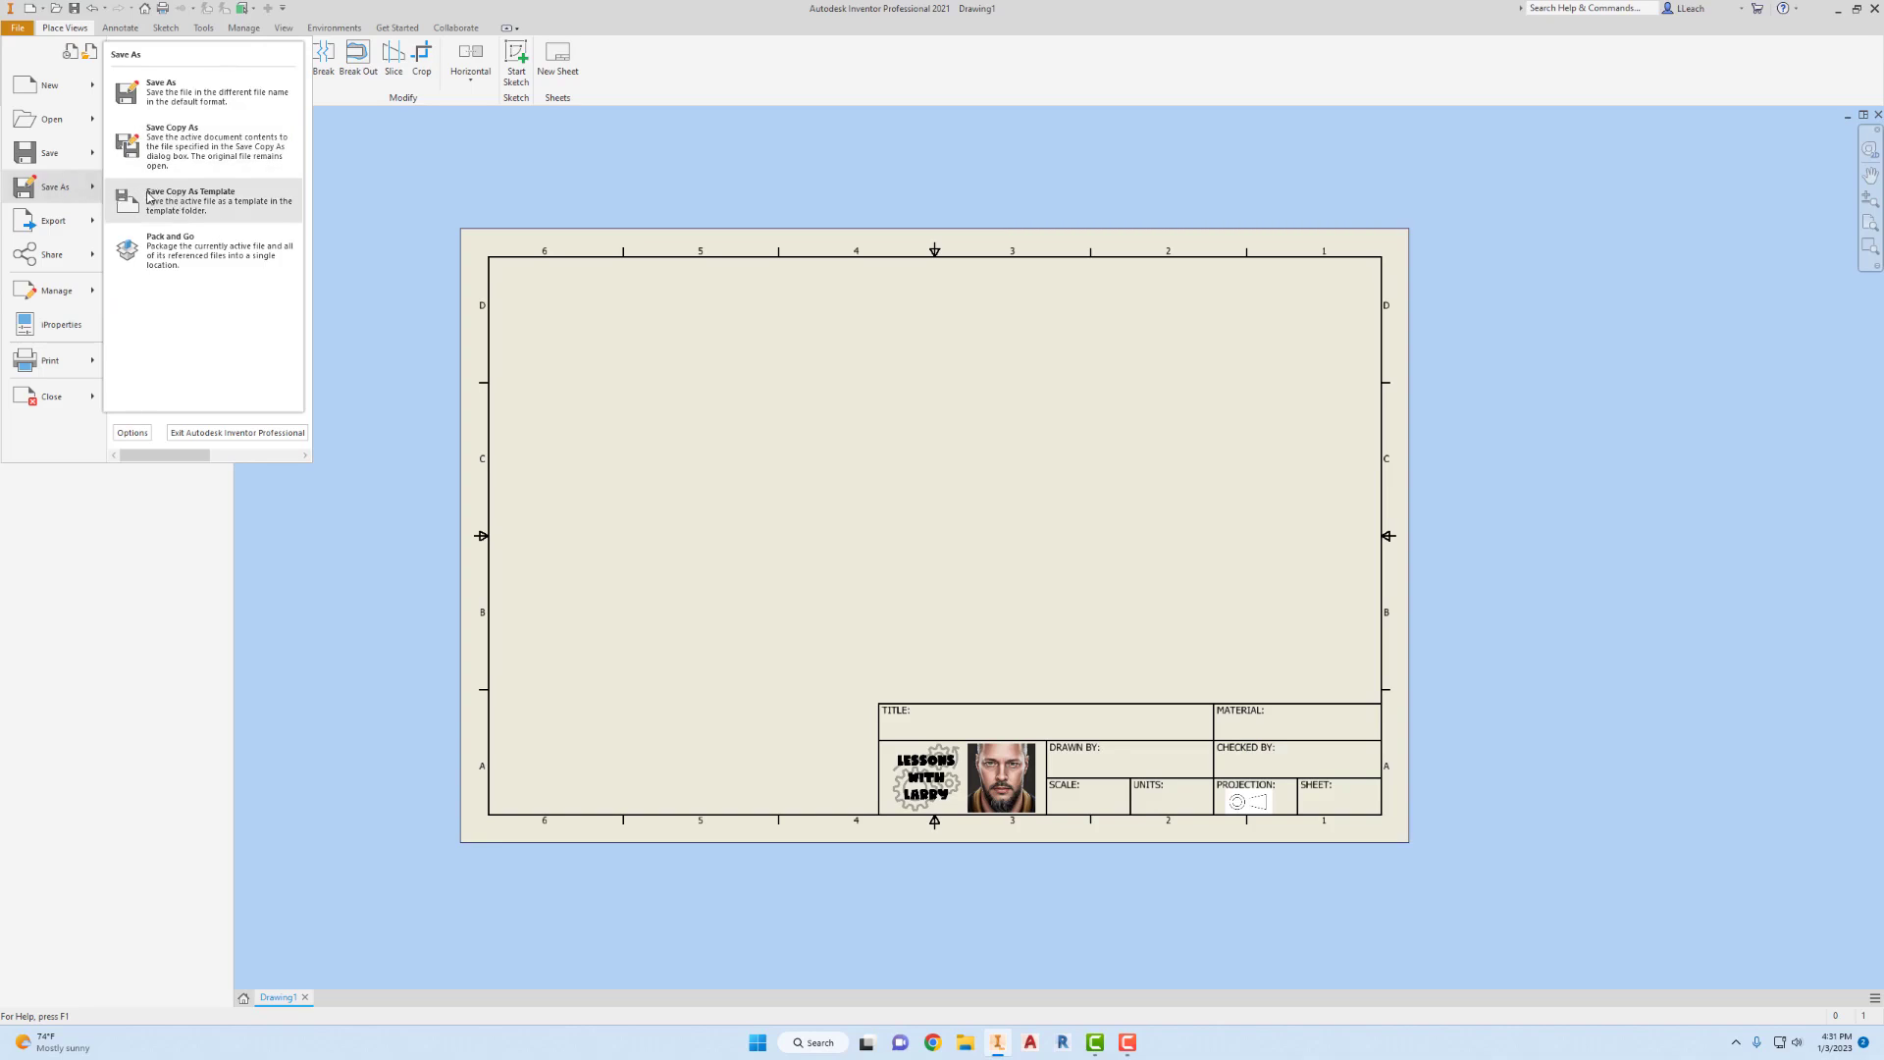
{"action": "left_click", "coordinate": [209, 202]}
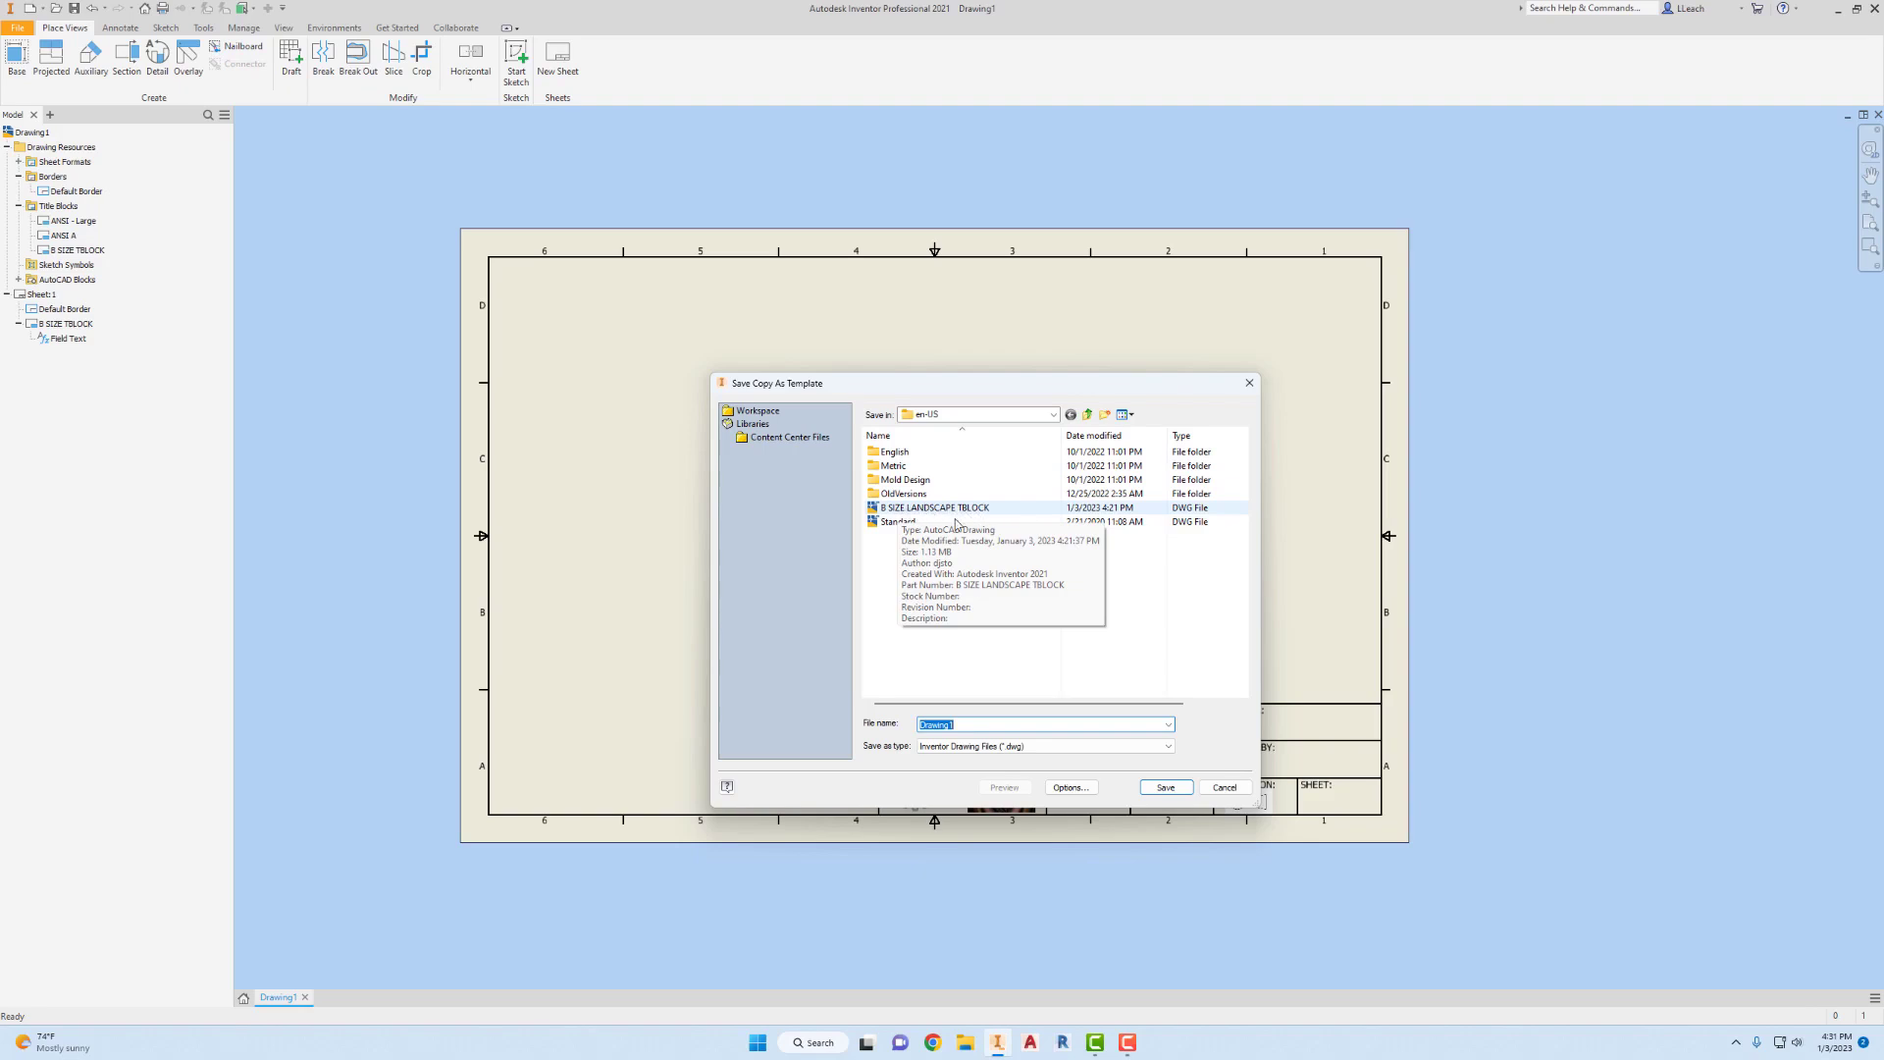
{"action": "left_click", "coordinate": [968, 727]}
{"action": "left_click_drag", "start_coordinate": [968, 727], "coordinate": [909, 739]}
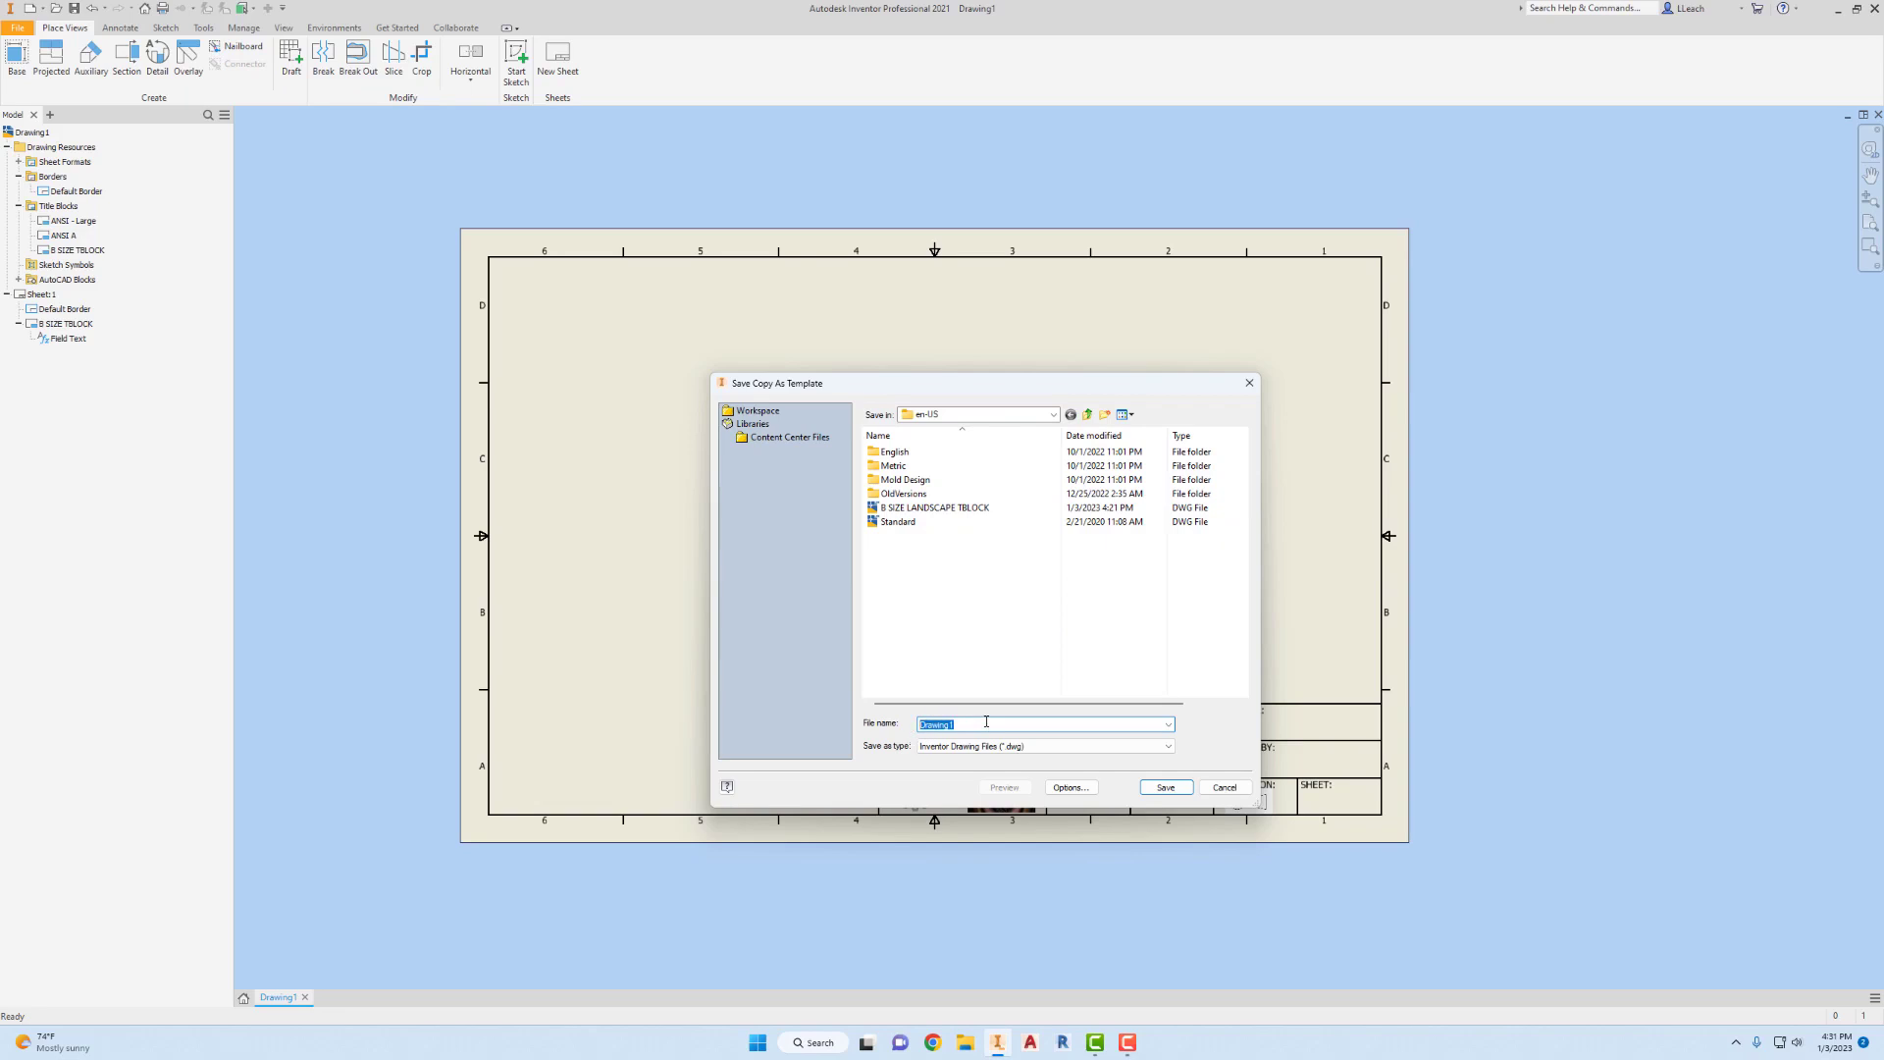
{"action": "type", "text": "B"}
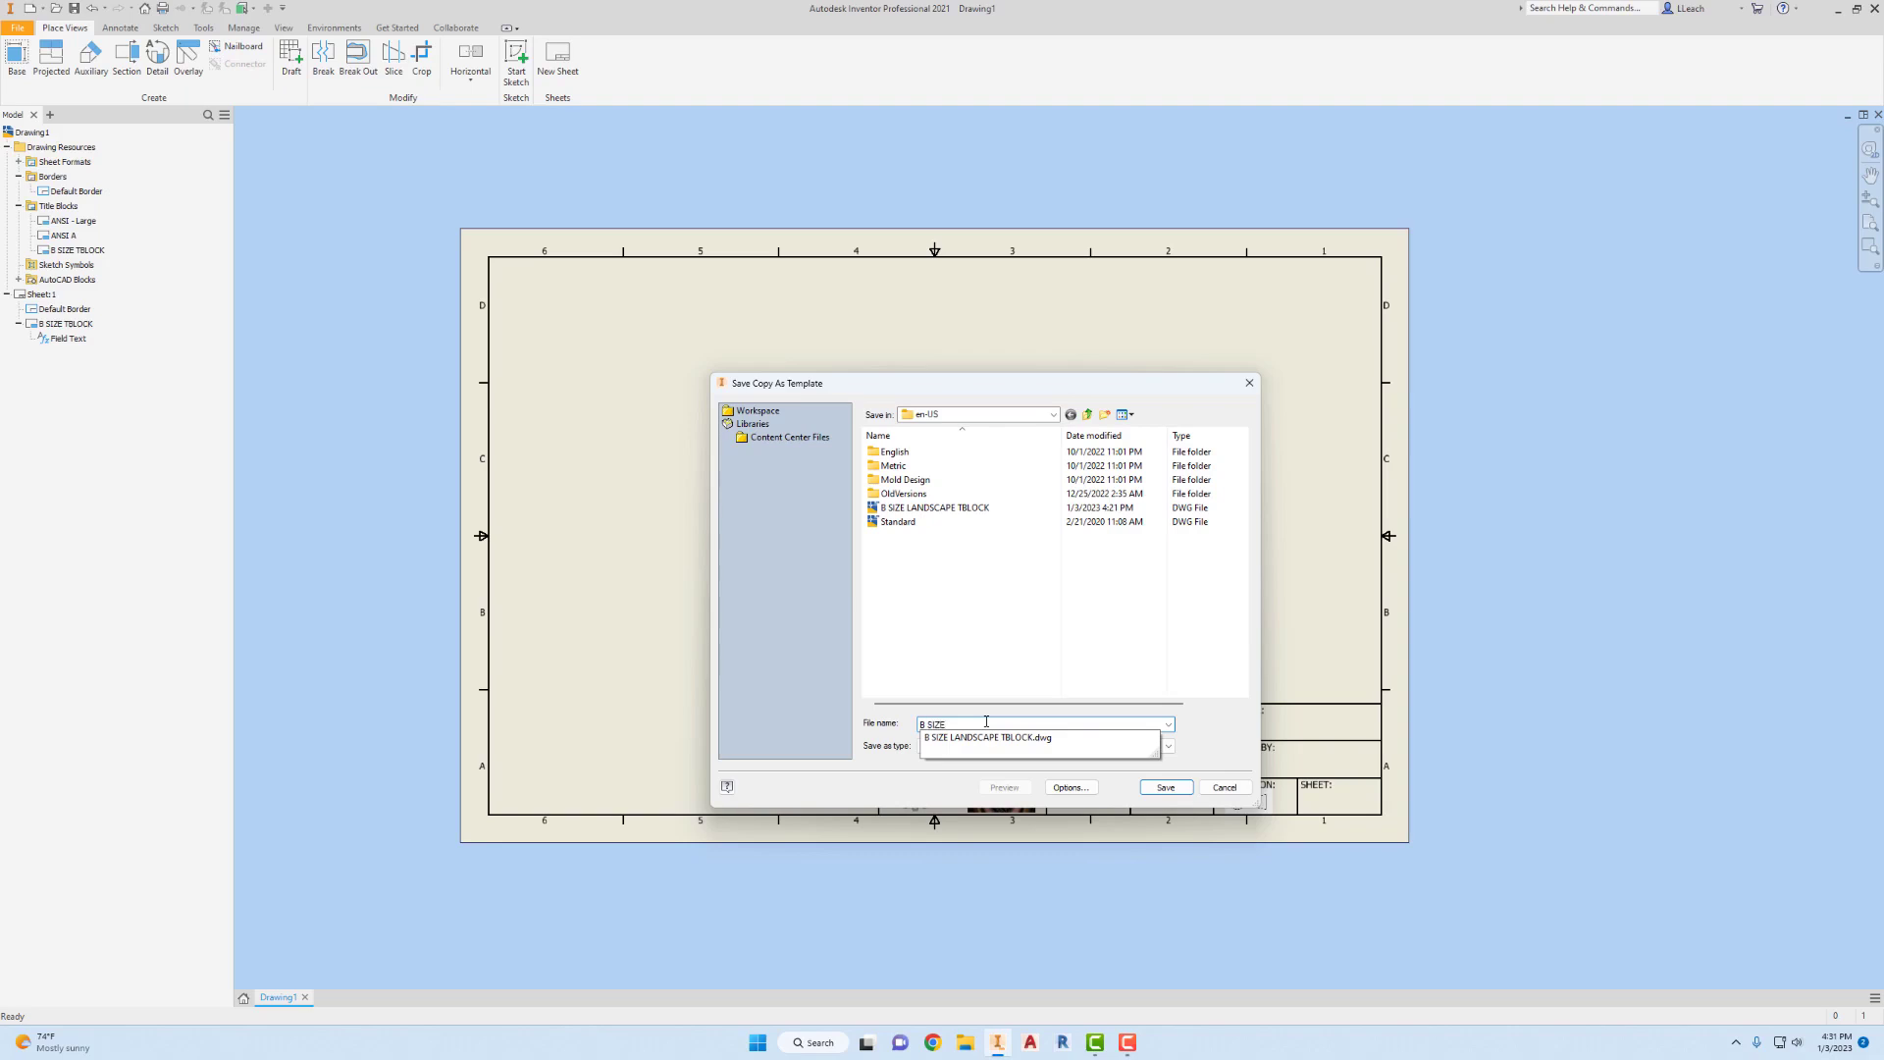
{"action": "type", "text": " SIZE LANDSCAPE TITLEBLOCK"}
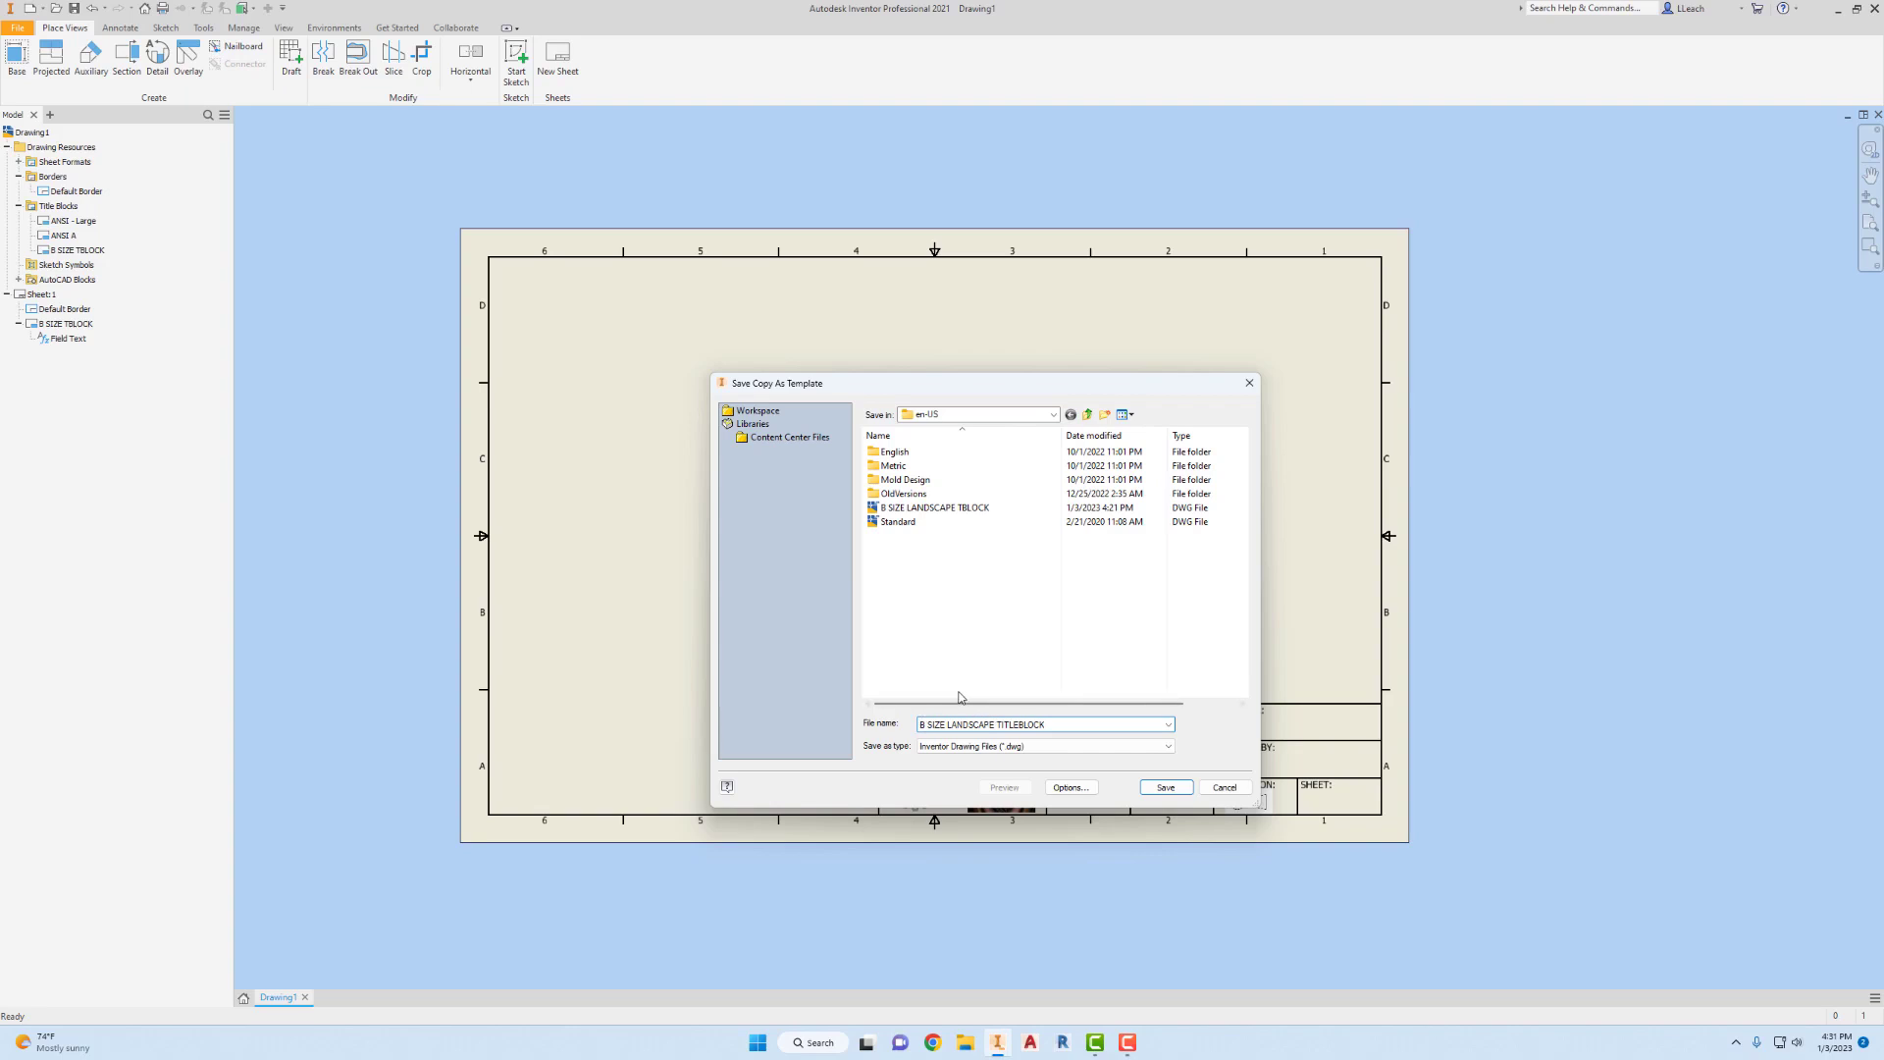
{"action": "left_click", "coordinate": [1165, 788]}
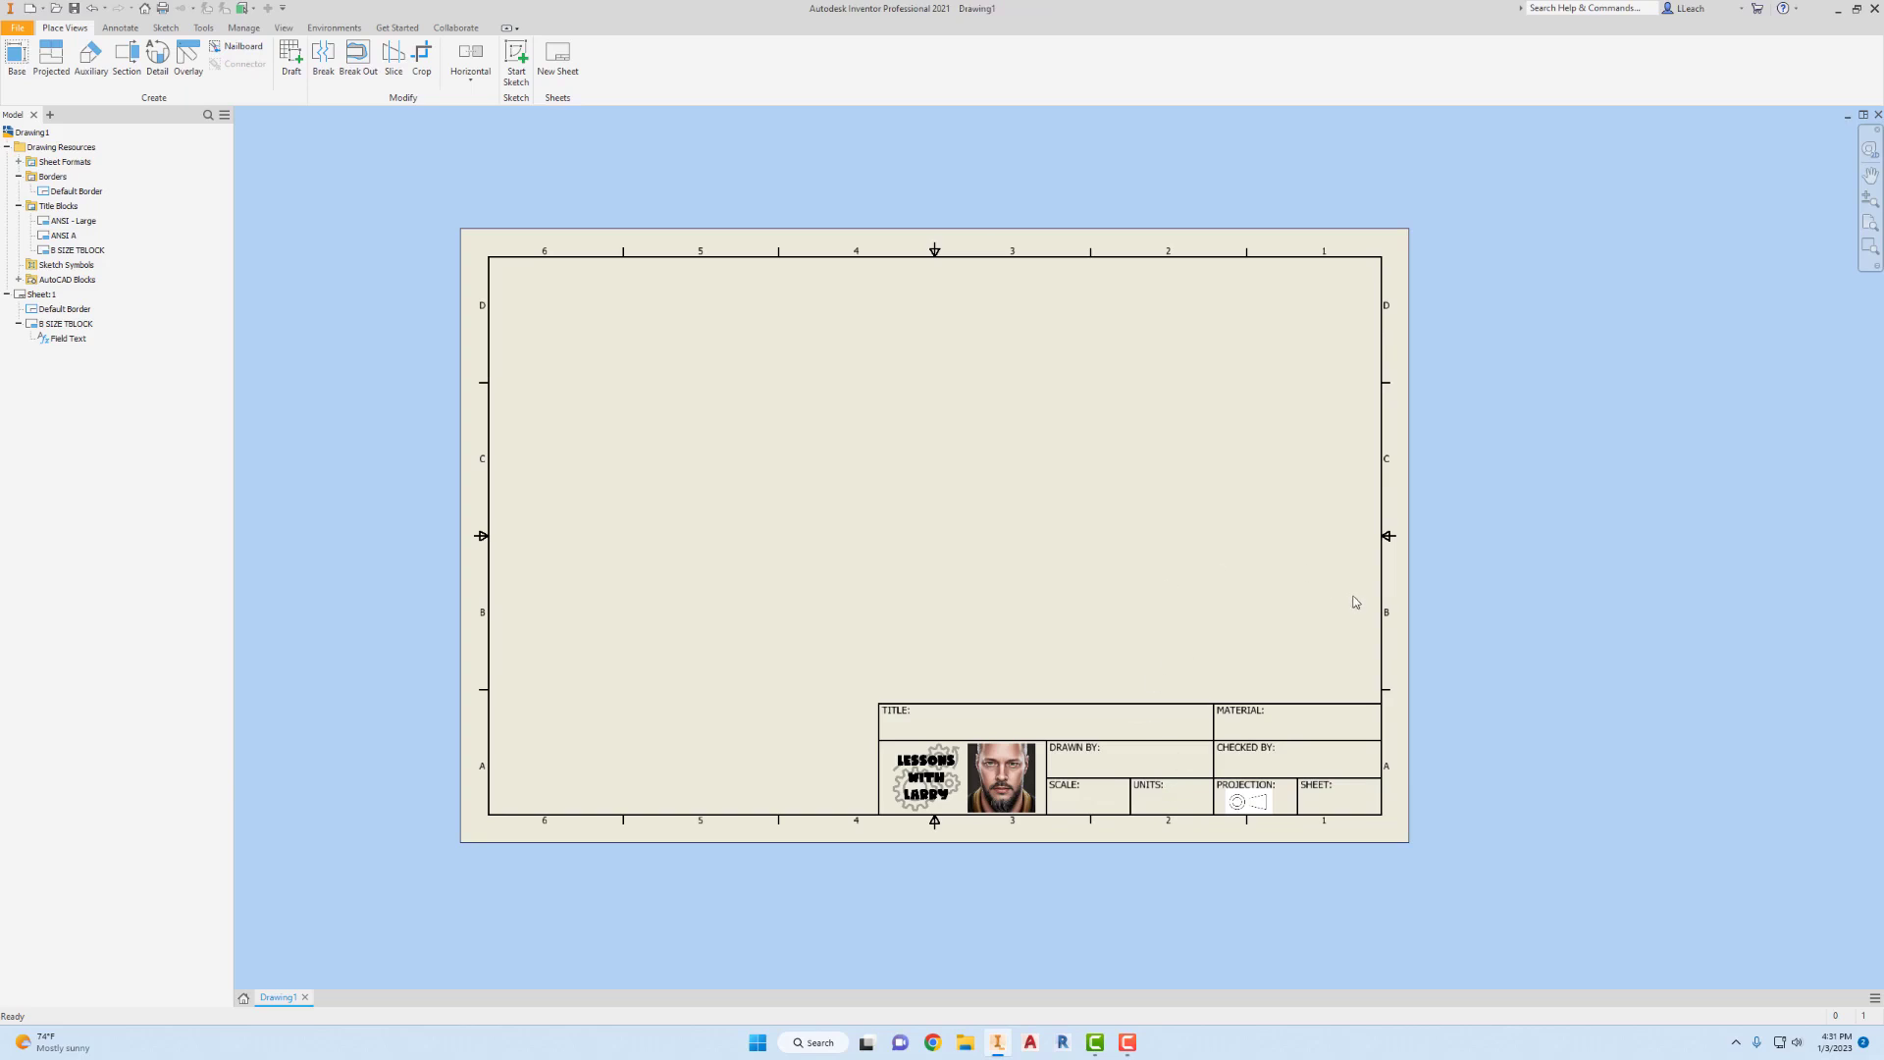